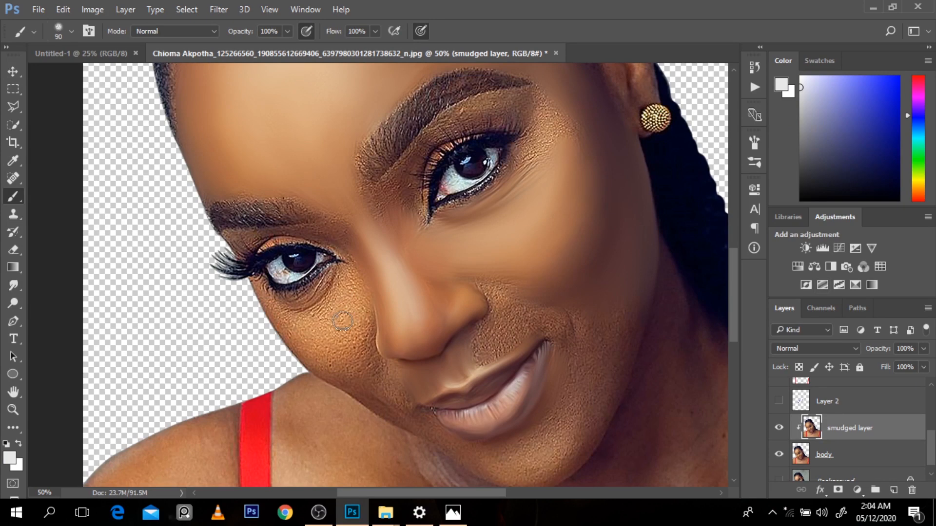
Step: Smooth the neck and chest skin on the smudged layer with the Smudge tool at 30% strength, reducing the brush size to 80
left_click(342, 317)
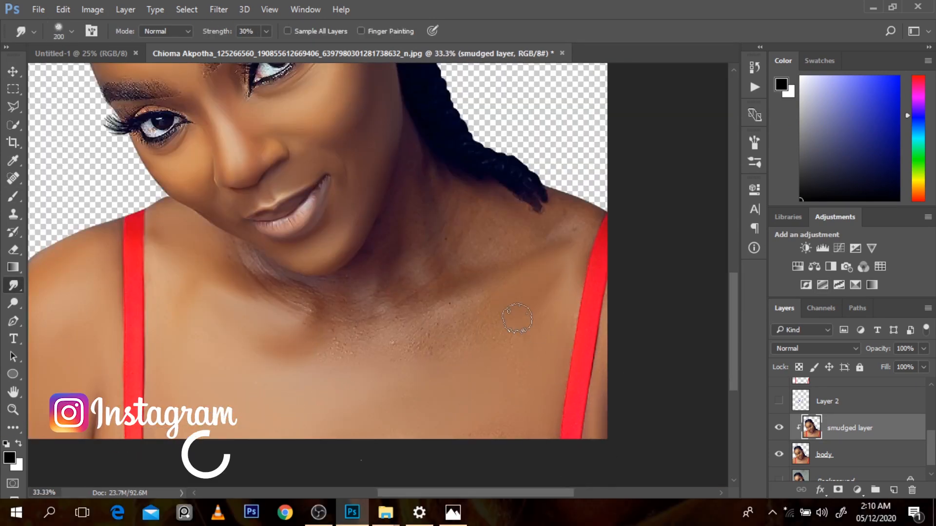
key("bracketleft")
key("bracketleft")
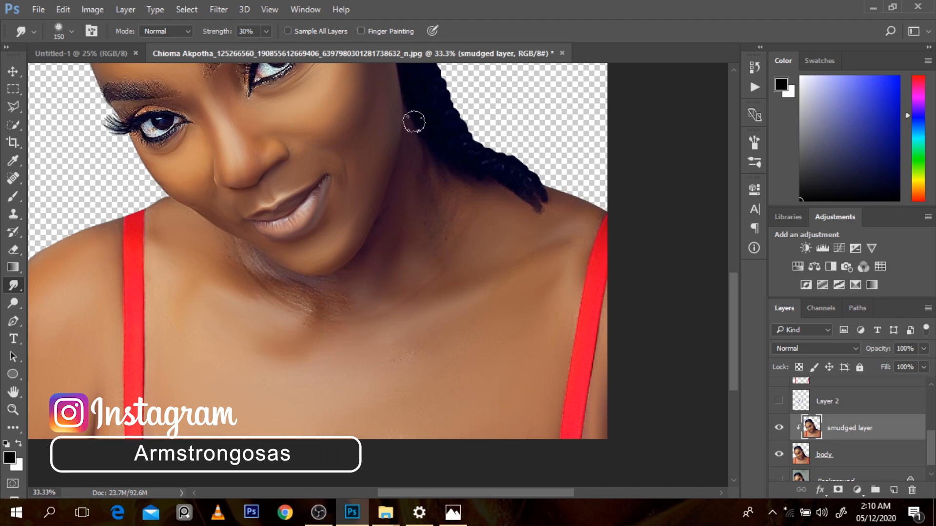
key("bracketleft")
key("bracketleft")
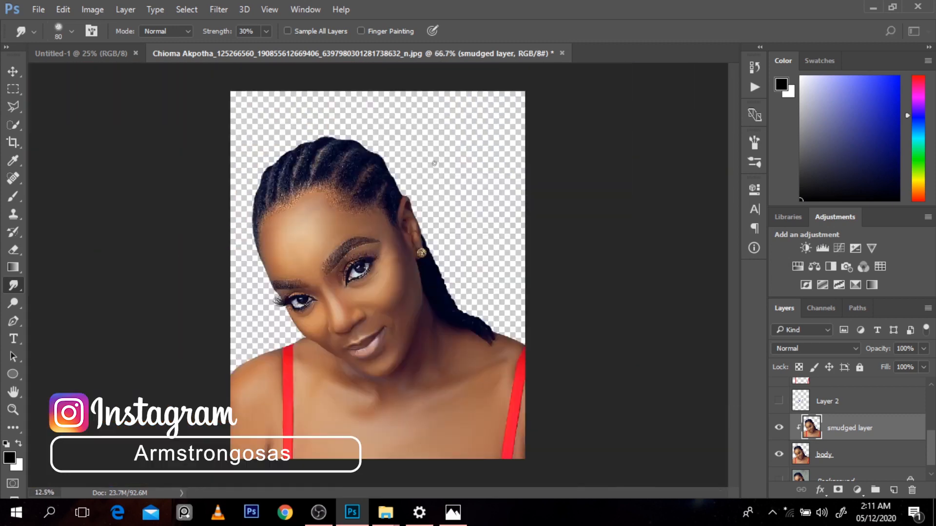
key("ctrl+plus")
left_click(779, 428)
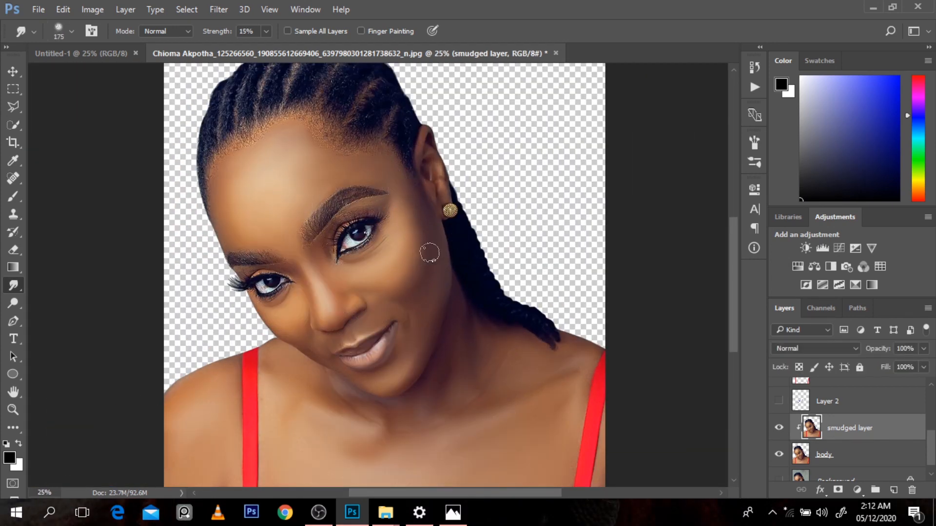
Step: Refine the facial skin on the smudged layer with the Smudge tool at 15% strength and a brush size of 90
scroll(295, 325, "down", 1)
scroll(396, 325, "up", 4)
key("bracketleft")
key("bracketleft")
key("bracketleft")
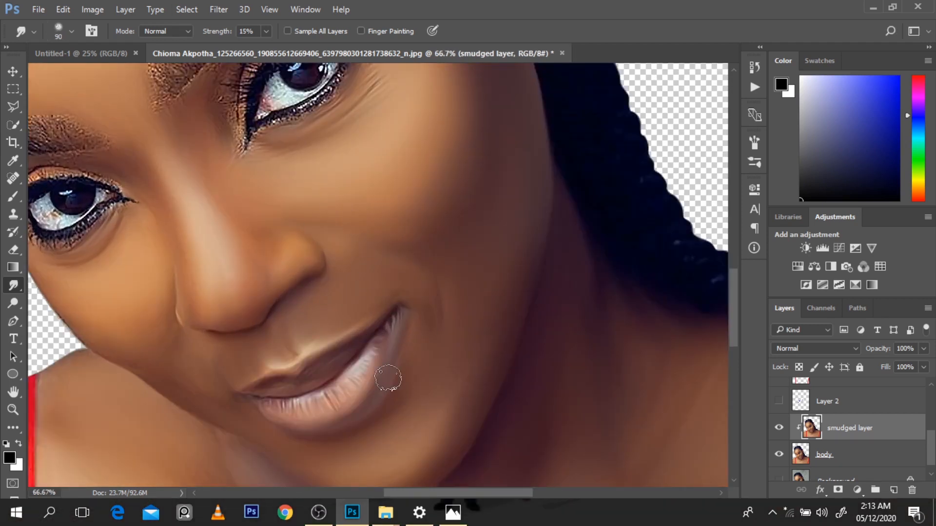
scroll(294, 244, "down", 3)
scroll(294, 243, "up", 1)
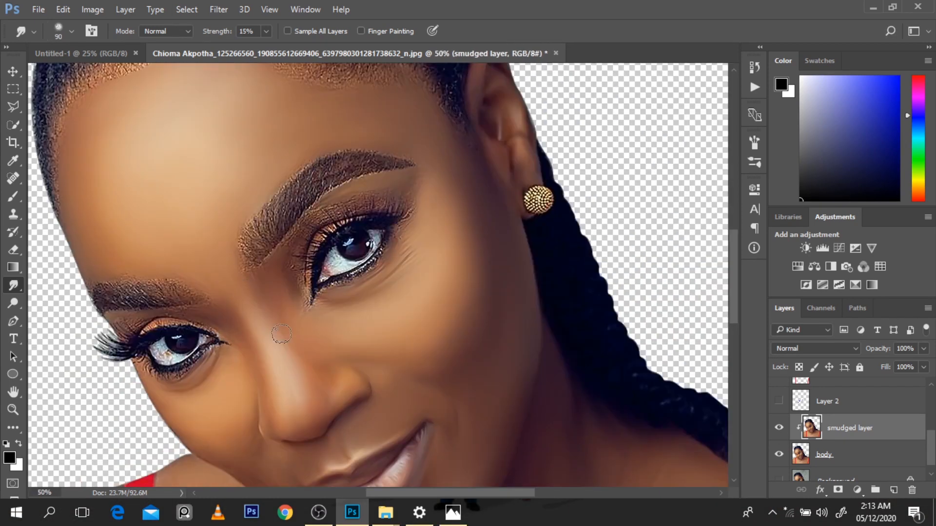
scroll(564, 251, "down", 2)
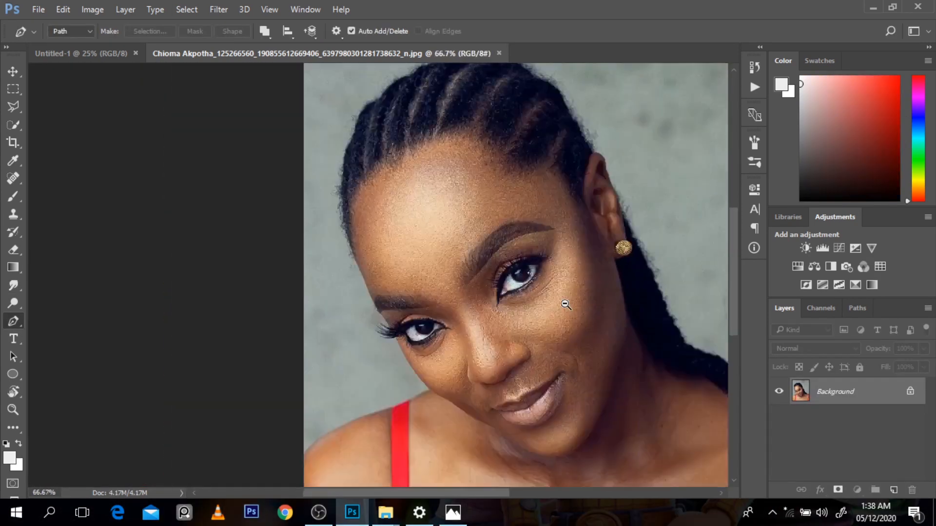
Step: Start a Pen path just outside the photo's left edge and trace it along the top of the shoulder on that side
left_click(565, 305, "alt")
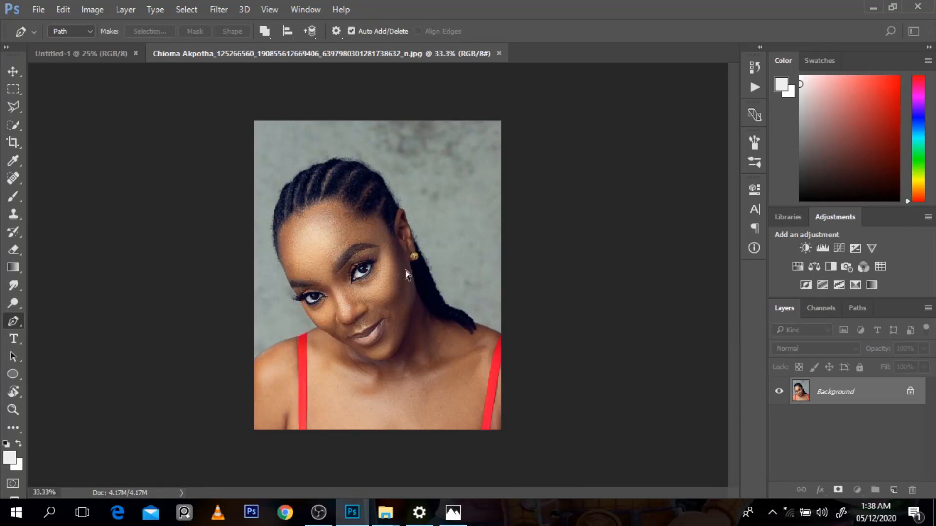
left_click(380, 260, "ctrl")
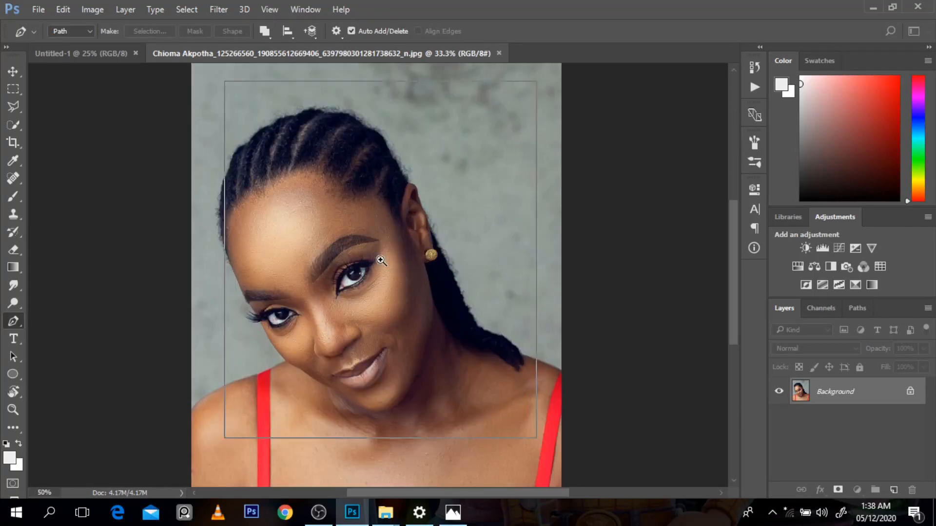
left_click(380, 260, "ctrl")
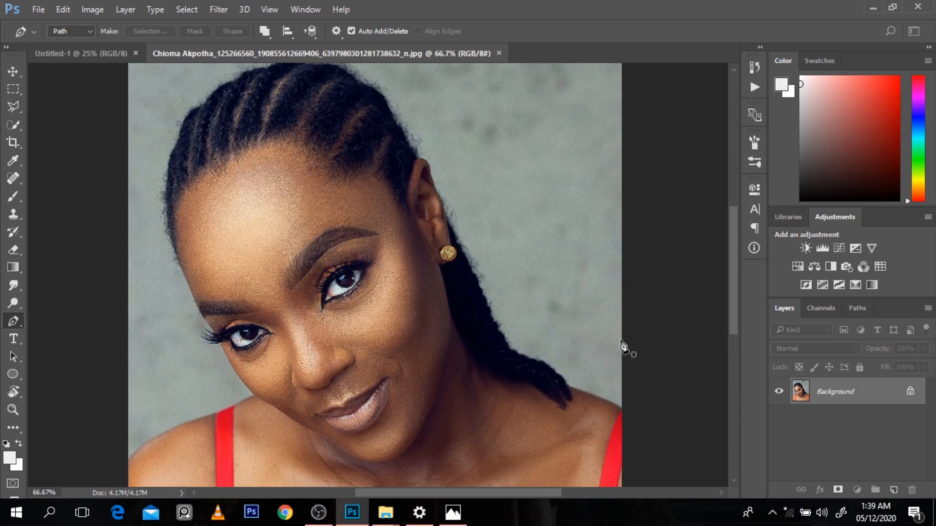
mouse_move(731, 313)
left_mouse_down()
mouse_move(738, 369)
mouse_move(747, 318)
left_mouse_up()
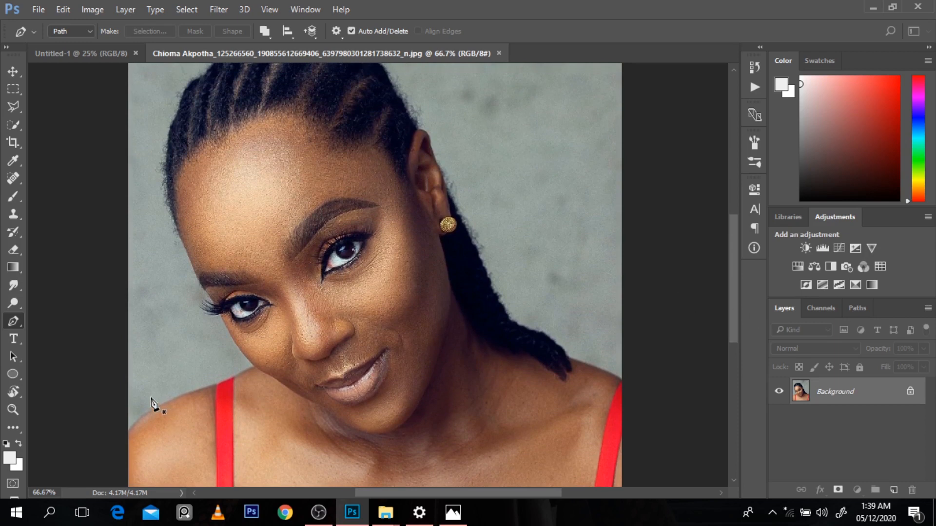
left_click(116, 447)
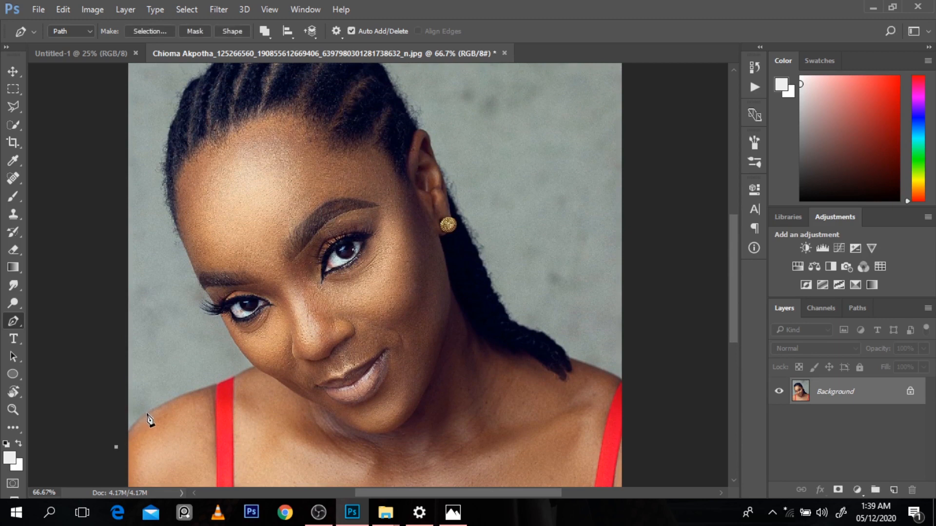
left_click_drag(162, 404, 162, 405)
left_click(257, 366)
Step: Continue the path from the shoulder up the cheek edge to the base of the lower lashes, ending in a corner anchor
scroll(262, 366, "up", 2)
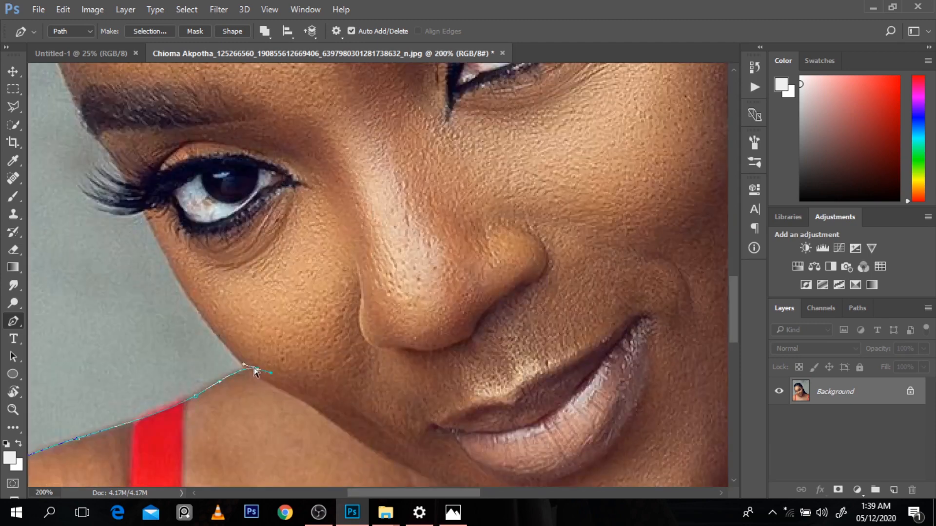
left_click_drag(246, 372, 251, 376)
left_click_drag(146, 213, 101, 97)
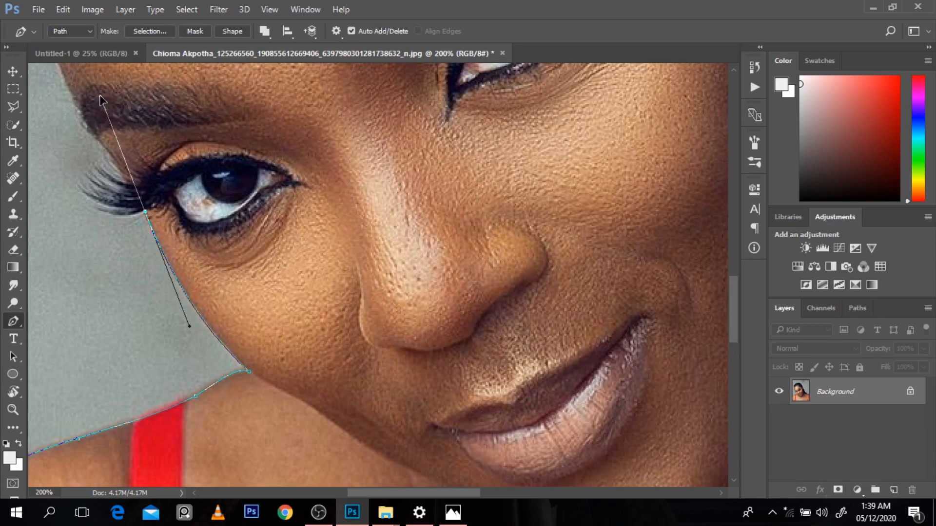
left_click(145, 213, "alt")
Step: Trace the path around the tips of the lowest protruding eyelashes with curved segments and corner anchors
left_click_drag(94, 208, 67, 192)
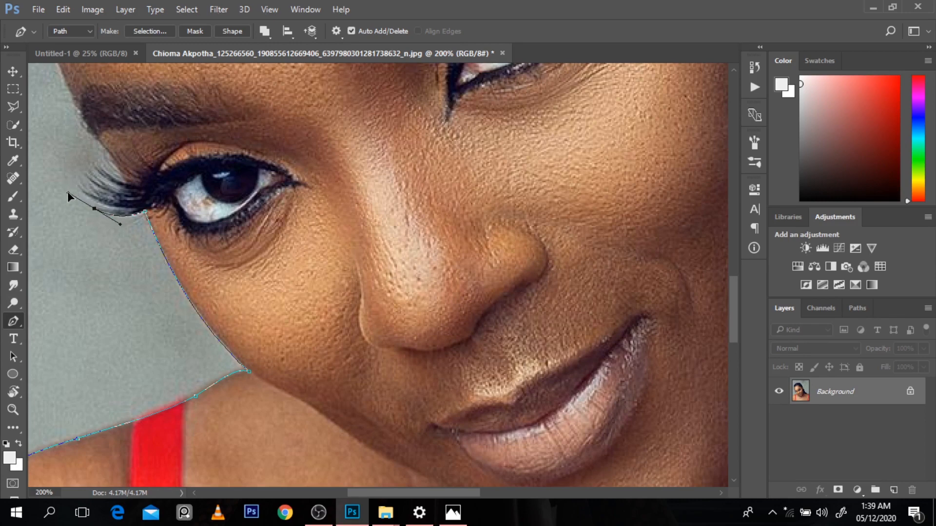
left_click(94, 208, "alt")
left_click_drag(111, 214, 64, 168)
left_click_drag(105, 201, 92, 193)
Step: Trace the path in and out around the remaining upper eyelash tips beside the outer corner of the eye
scroll(106, 195, "up", 1)
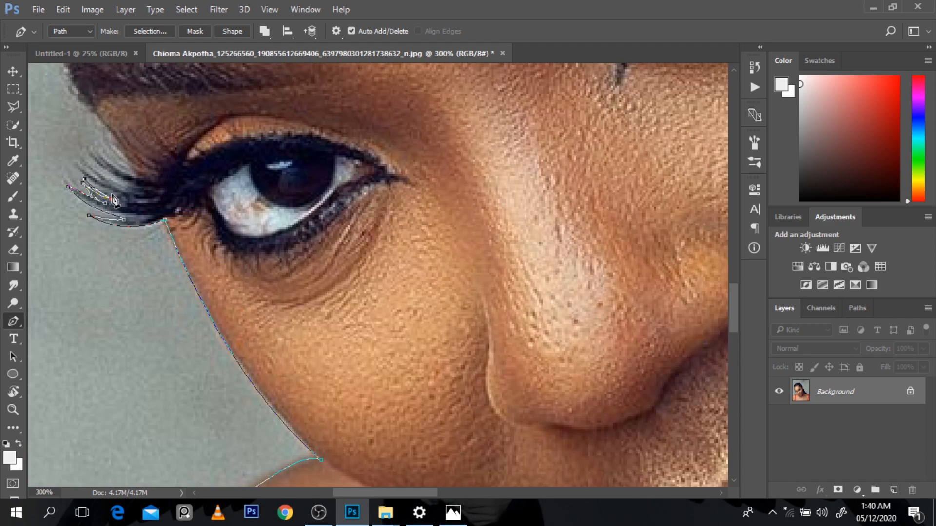
left_click_drag(72, 162, 65, 146)
left_click(73, 162, "alt")
left_click_drag(83, 159, 89, 158)
left_click_drag(126, 187, 132, 188)
left_click_drag(84, 140, 92, 154)
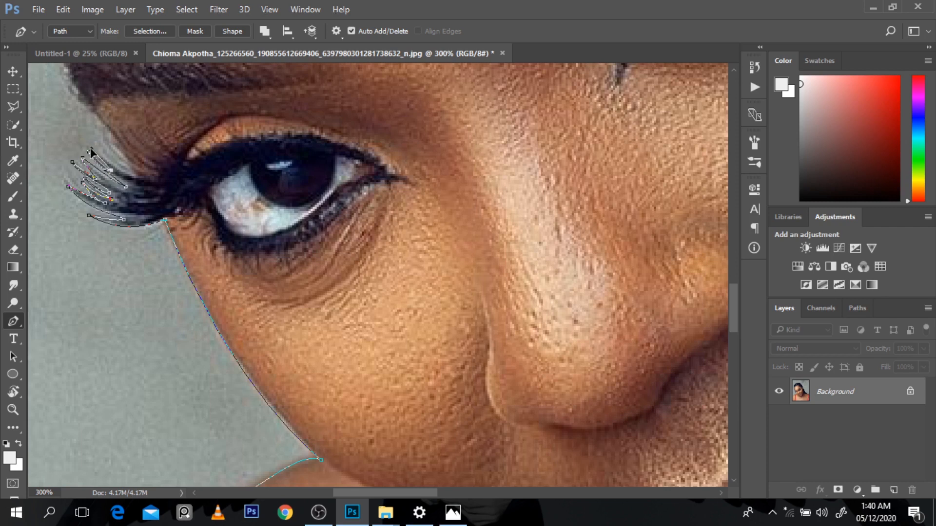
left_click(129, 172)
mouse_move(105, 145)
left_mouse_down()
mouse_move(89, 126)
mouse_move(101, 131)
left_mouse_up()
Step: Extend the path past the outer end of the eyebrow and up the forehead edge to the hairline
left_click_drag(734, 320, 732, 300)
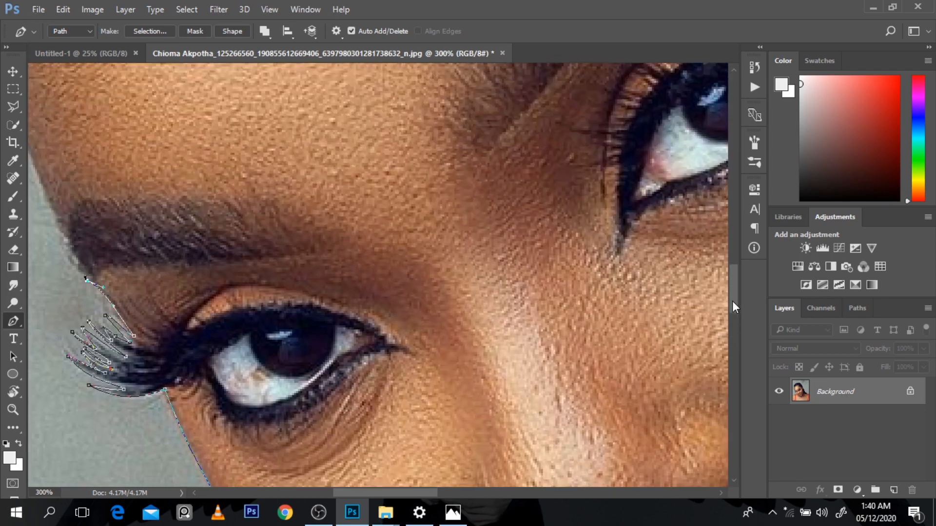
left_click(57, 224)
left_click(38, 178)
left_click(152, 204, "ctrl")
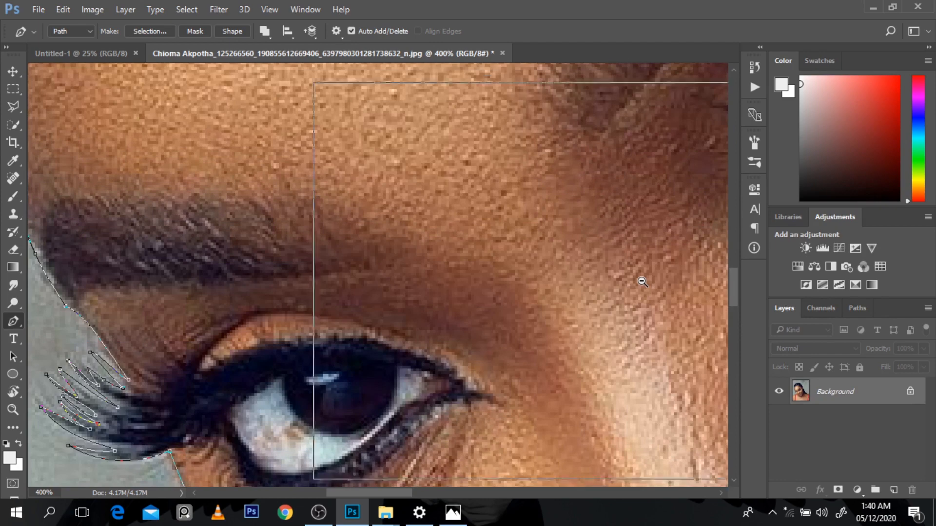
left_click(642, 281, "ctrl+alt")
left_click(641, 281, "ctrl+alt")
left_click_drag(734, 304, 734, 278)
left_click(298, 258)
left_click(285, 239)
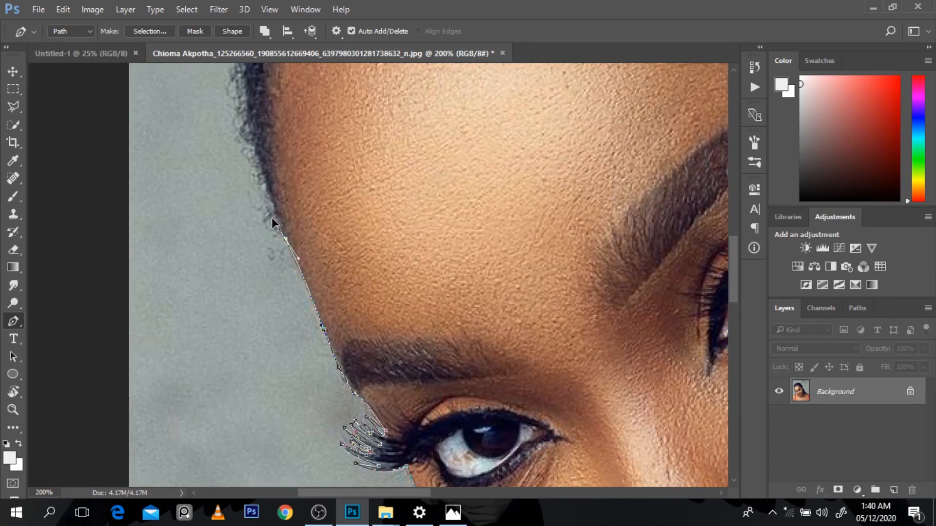
left_click(274, 216)
Step: Trace the path up the outer side of the braided hair towards the top of the head
left_click(317, 153, "ctrl+alt")
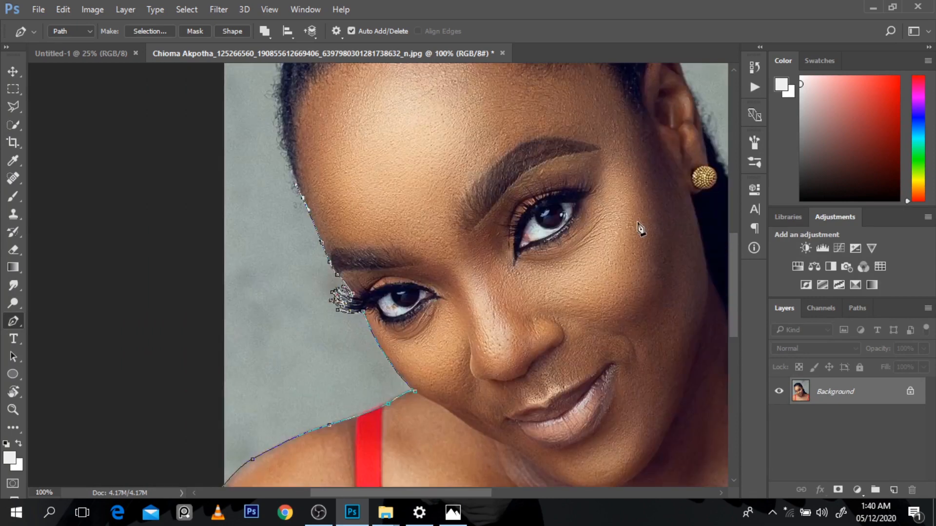
left_click_drag(734, 318, 720, 293)
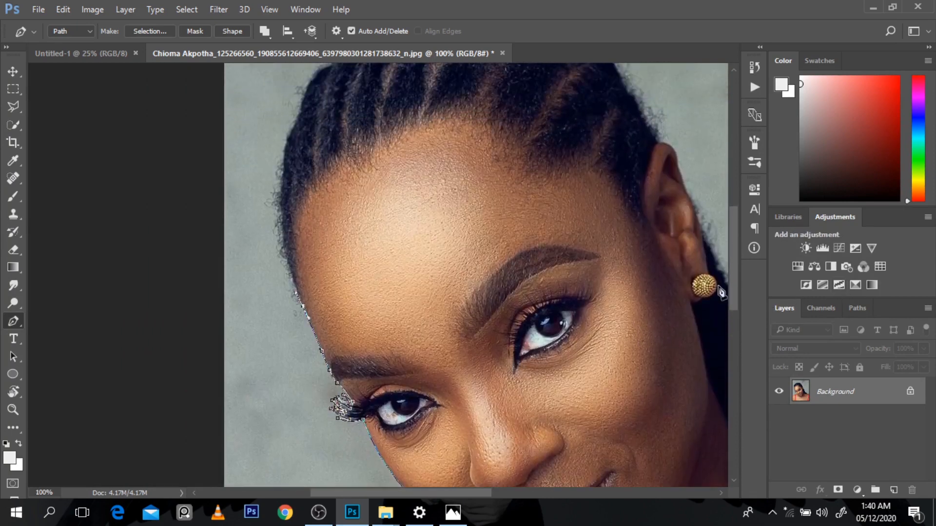
left_click_drag(283, 181, 300, 115)
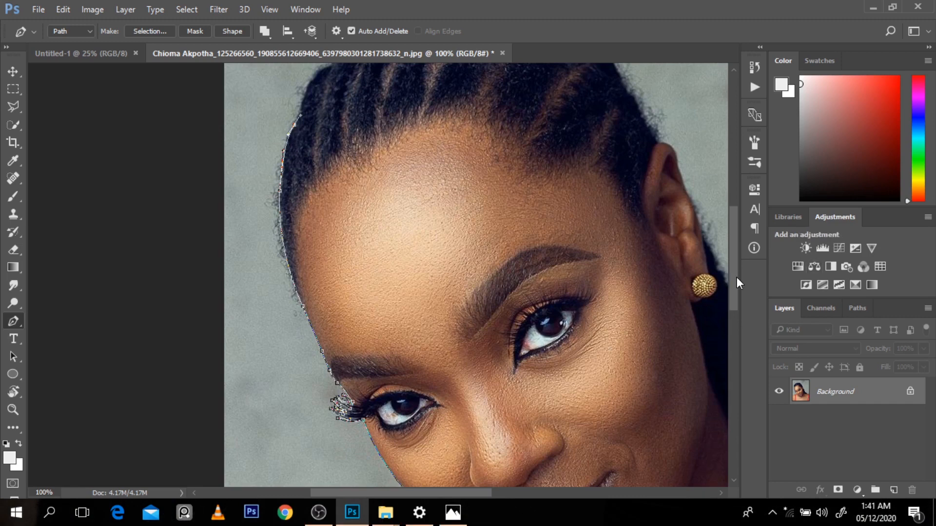
left_click_drag(736, 276, 735, 260)
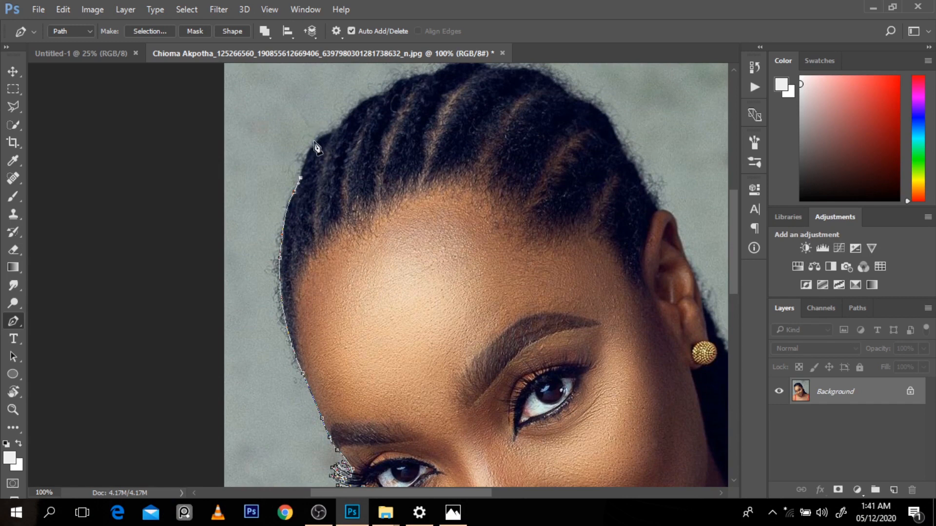
left_click_drag(302, 156, 352, 104)
left_click(356, 107)
left_click(381, 95)
left_click_drag(381, 95, 409, 78)
left_click_drag(418, 75, 422, 76)
Step: Continue the path over the crown of the braided hair with closely spaced anchor points
left_click_drag(458, 492, 492, 492)
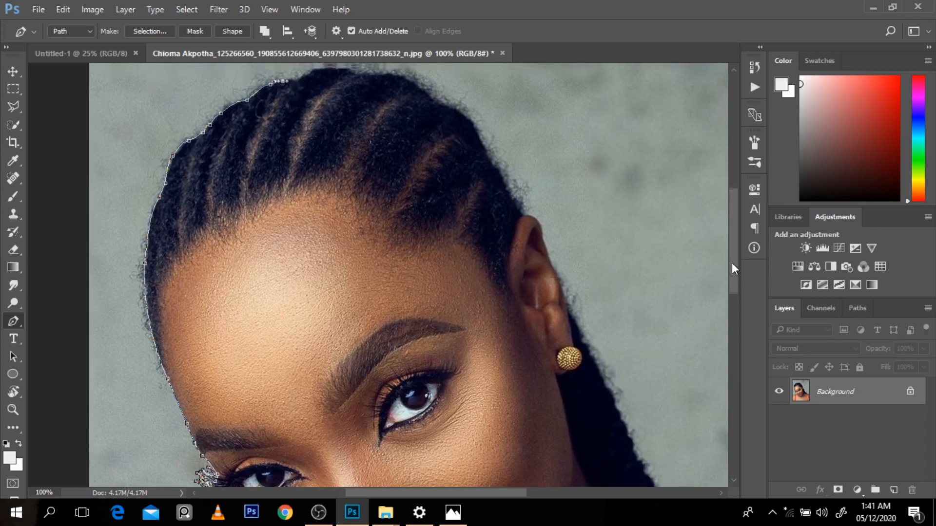
left_click_drag(732, 262, 732, 241)
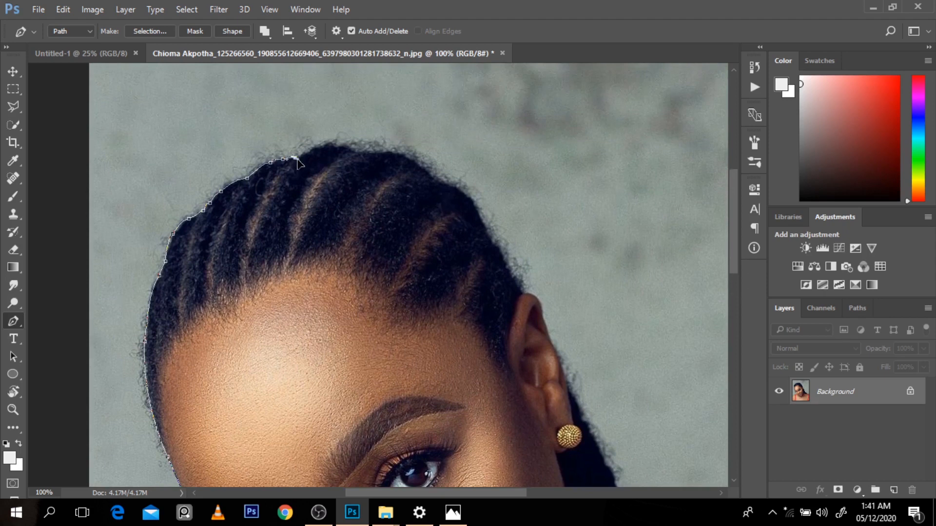
left_click(313, 147)
left_click(324, 143)
left_click(343, 145)
left_click(352, 148)
left_click(362, 151)
left_click(384, 153)
left_click(390, 152)
left_click(408, 157)
left_click_drag(429, 175, 465, 189)
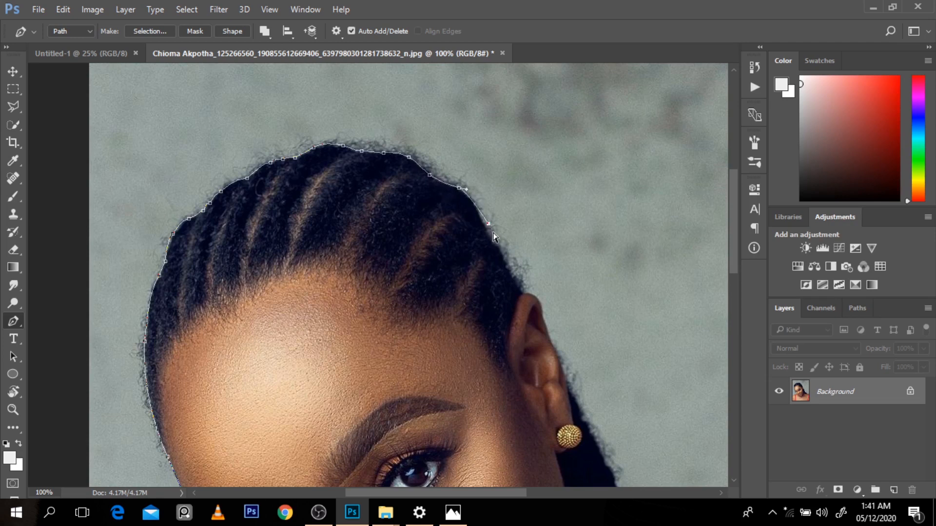
Step: Replace the last anchor point and trace the path down the back of the hair and along the ear's outer edge
key("ctrl+z")
left_click_drag(480, 213, 507, 256)
left_click_drag(519, 290, 526, 291)
left_click_drag(540, 302, 544, 314)
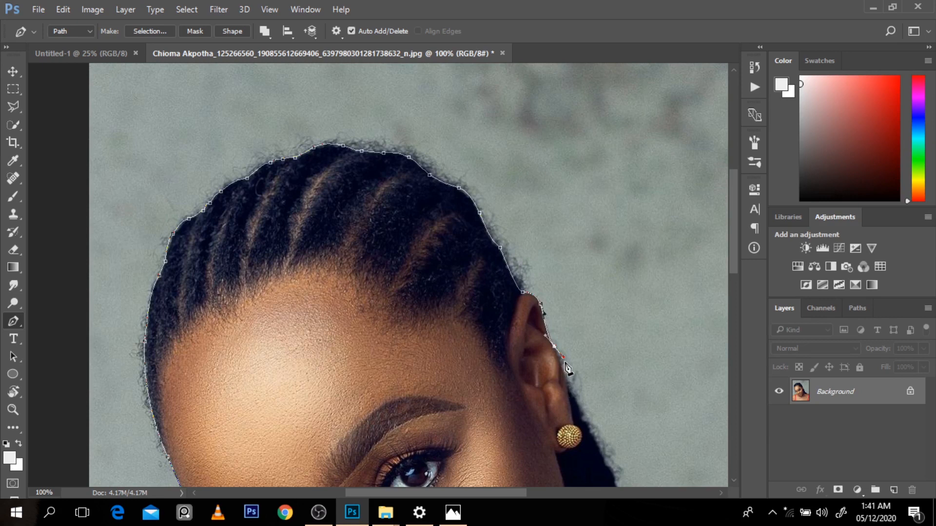
left_click(563, 358)
left_click_drag(568, 375, 568, 397)
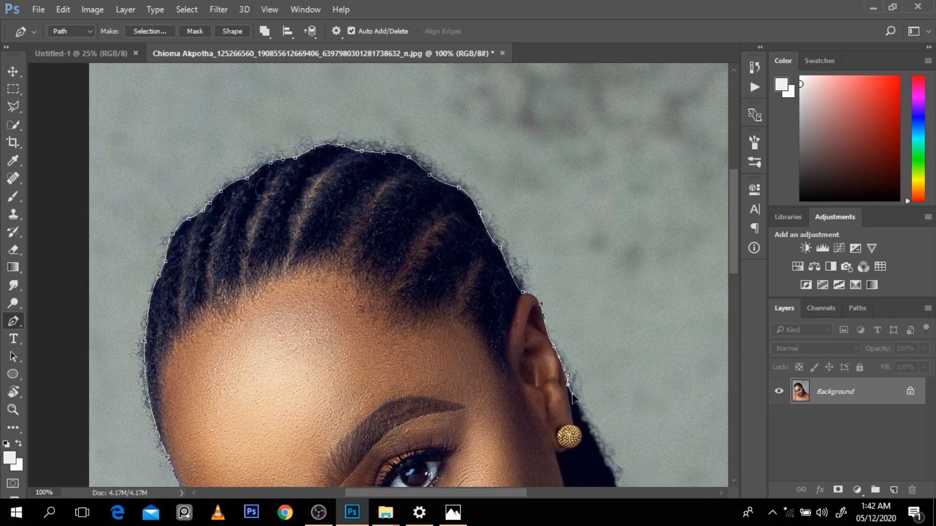
key("alt")
Step: Undo the misplaced segment below the ear and trace the outer edge of the ponytail beside the gold earring
left_click_drag(735, 250, 739, 290)
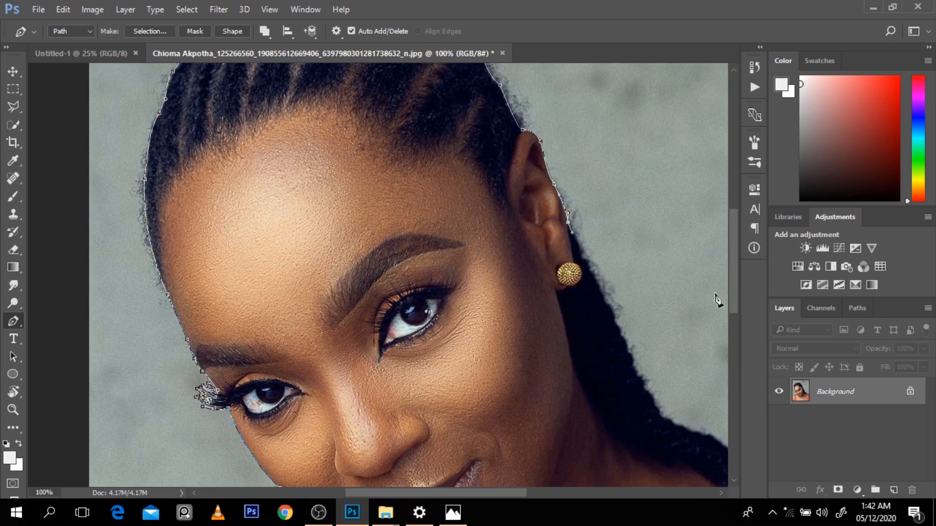
left_click_drag(580, 244, 607, 303)
scroll(615, 318, "up", 2)
key("ctrl+z")
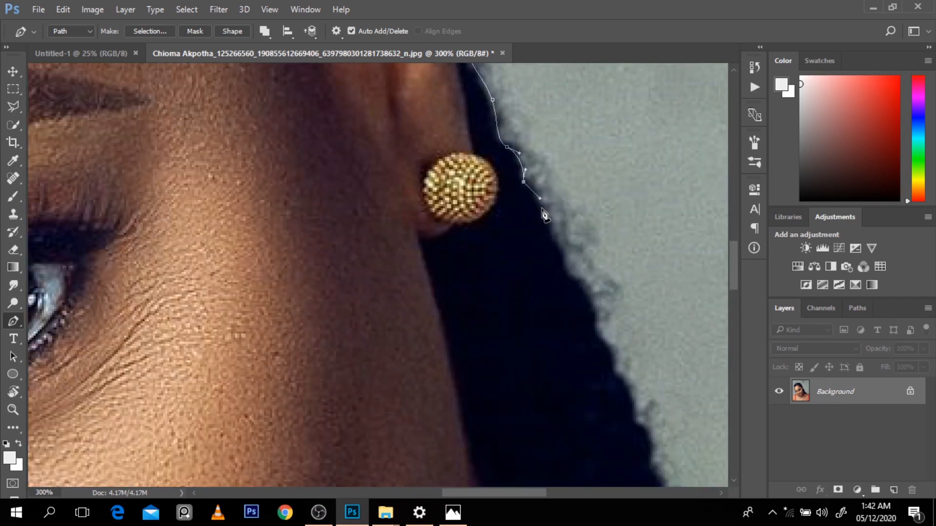
left_click(542, 208)
left_click(552, 233)
left_click(563, 251)
left_click(571, 276)
left_click(587, 292)
left_click_drag(595, 317, 613, 380)
Step: Continue the path down the middle stretch of the ponytail's outer edge, following the bumps of the braids
left_click_drag(526, 493, 556, 492)
left_click_drag(734, 284, 735, 321)
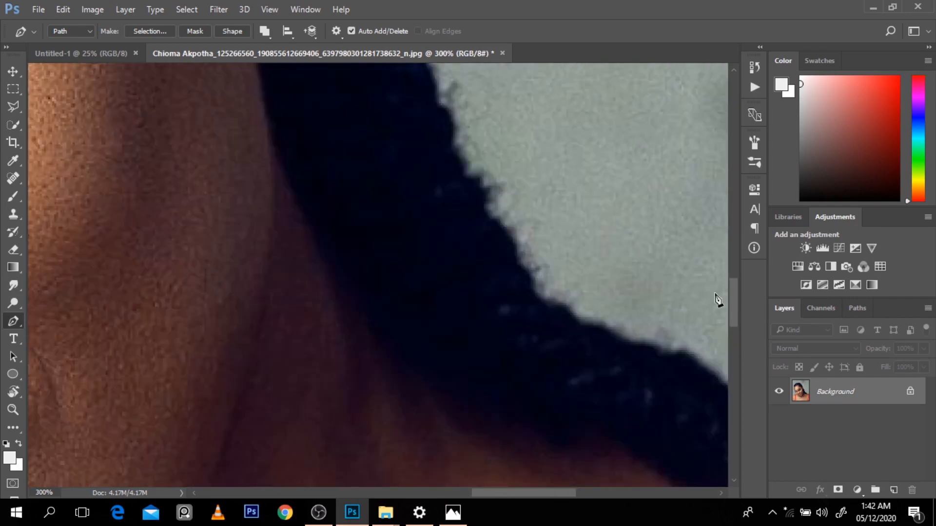
scroll(718, 299, "up", 3)
left_click(418, 223)
left_click(437, 246)
left_click_drag(440, 269, 466, 323)
left_click_drag(465, 337, 474, 340)
left_click_drag(508, 392, 517, 407)
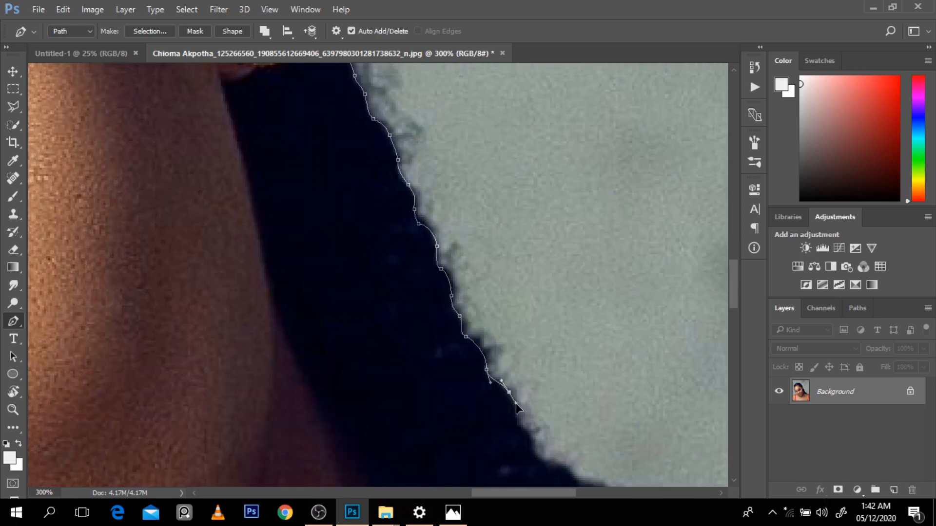
Step: Trace the path around the bend where the ponytail curves outward above the shoulder
left_click_drag(488, 493, 498, 496)
scroll(502, 265, "down", 8)
left_click_drag(452, 233, 453, 237)
left_click(468, 249)
left_click(475, 268)
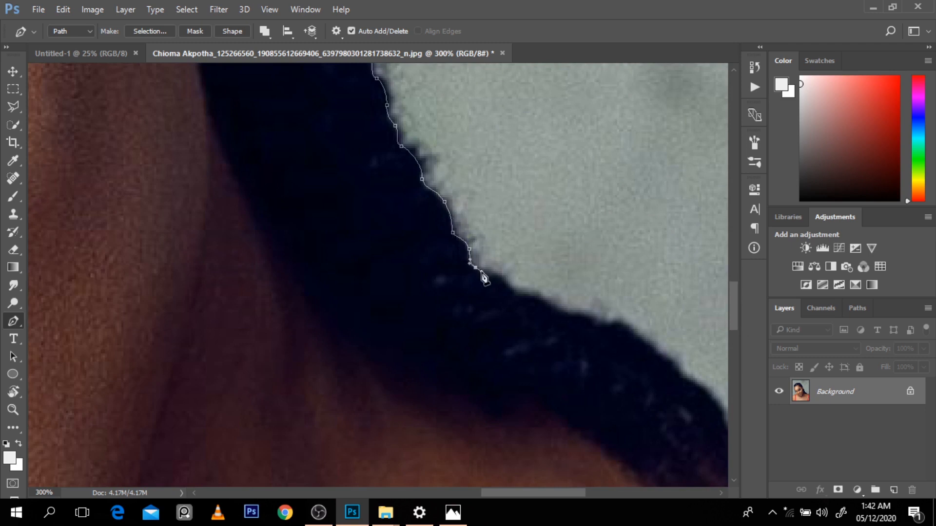
left_click(497, 278)
left_click(512, 292)
left_click(537, 299)
left_click_drag(565, 314, 597, 327)
left_click_drag(613, 325, 638, 335)
Step: Extend the path along the ponytail's upper edge above the shoulder towards its tip, replacing one misplaced anchor point
left_click_drag(555, 490, 579, 491)
left_click(519, 366)
key("ctrl+z")
left_click(498, 356)
left_click(518, 372)
left_click(529, 385)
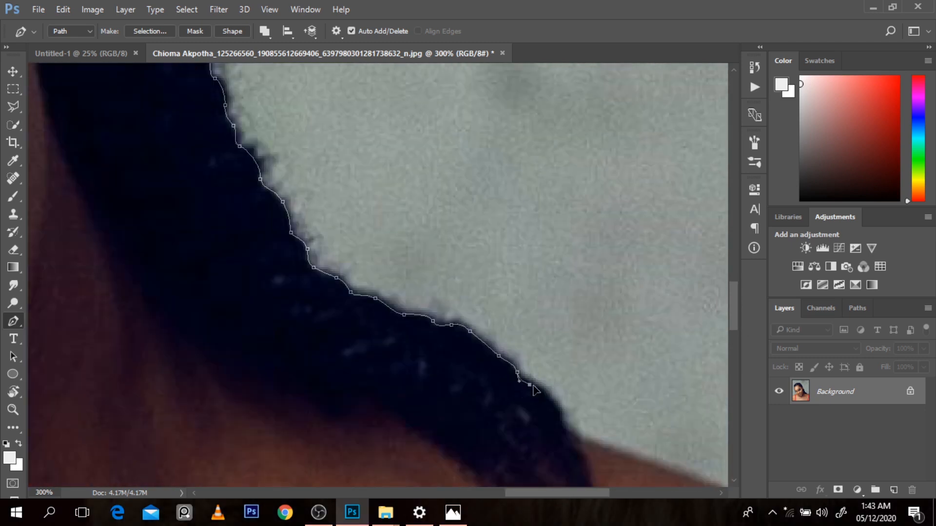
left_click_drag(558, 407, 562, 419)
Step: Continue the path from the ponytail's tip along the top of the shoulder to the edge of the photo
scroll(736, 326, "down", 1)
scroll(737, 331, "down", 4)
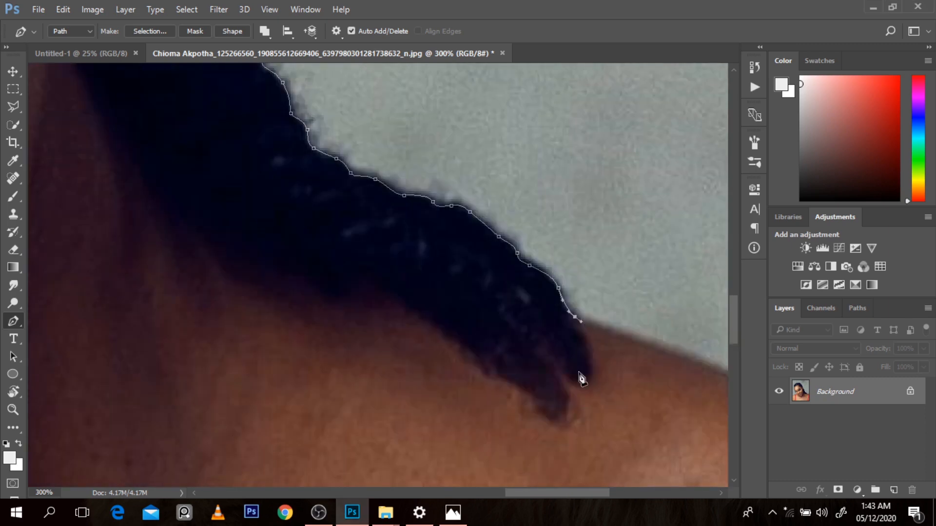
scroll(580, 376, "right", 5)
left_click_drag(477, 366, 519, 384)
left_click_drag(584, 421, 594, 431)
scroll(623, 412, "down", 3)
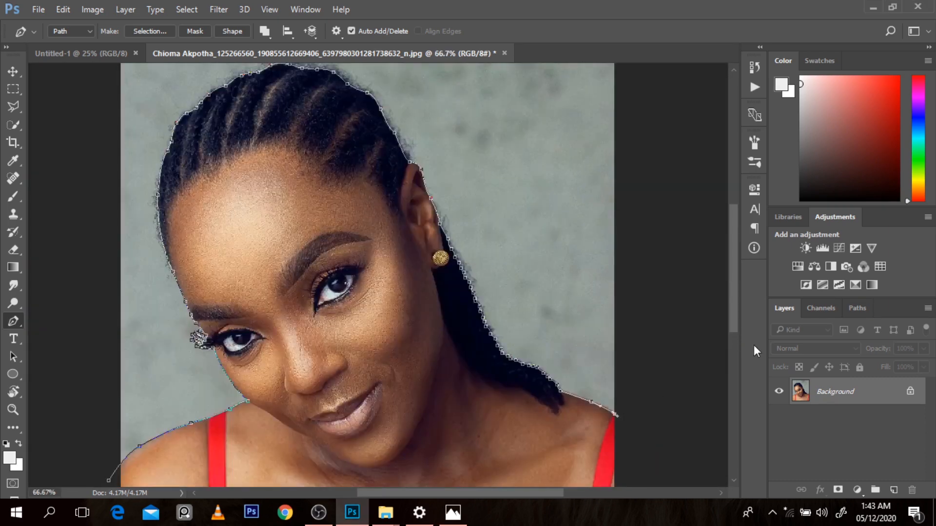
Step: Route the path outside the canvas around the bottom of the photo and close it at its starting anchor point
left_click_drag(734, 327, 737, 402)
left_click_drag(666, 374, 614, 423)
left_click_drag(194, 405, 95, 420)
left_click_drag(70, 275, 82, 256)
left_click(109, 237)
Step: Turn the closed path into a selection, copy the woman onto a new layer and hide the Background layer
key("ctrl+Return")
key("ctrl+j")
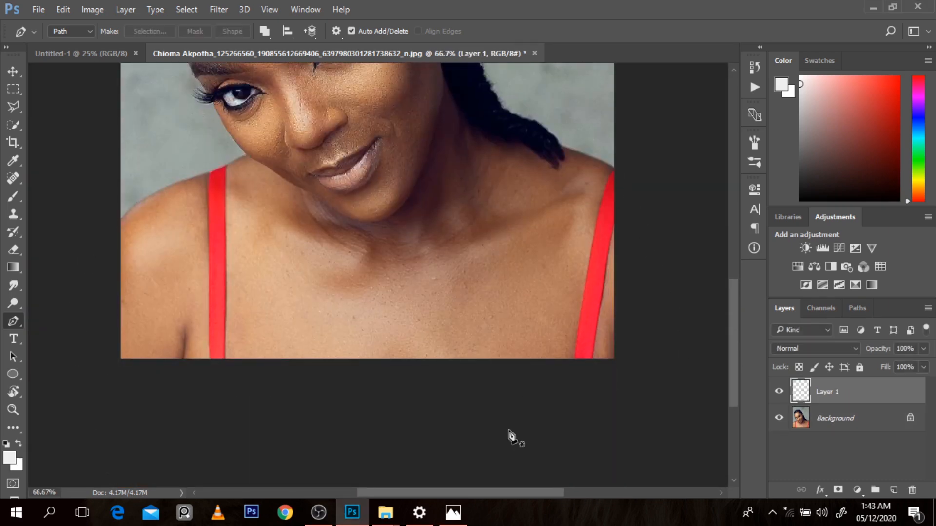
left_click(778, 419)
Step: Examine the cutout on transparency, checking the edge of the ponytail up close and the whole portrait
scroll(714, 247, "up", 5)
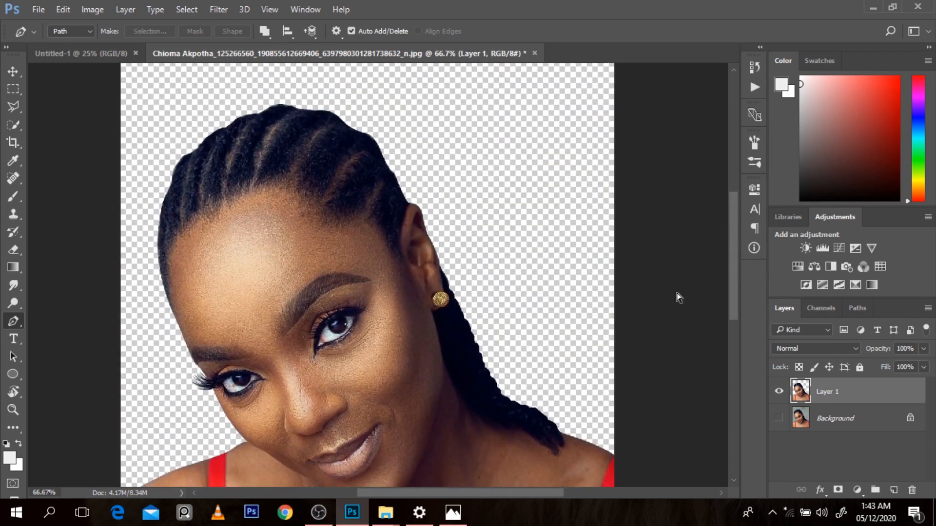
left_click(561, 346, "ctrl+alt")
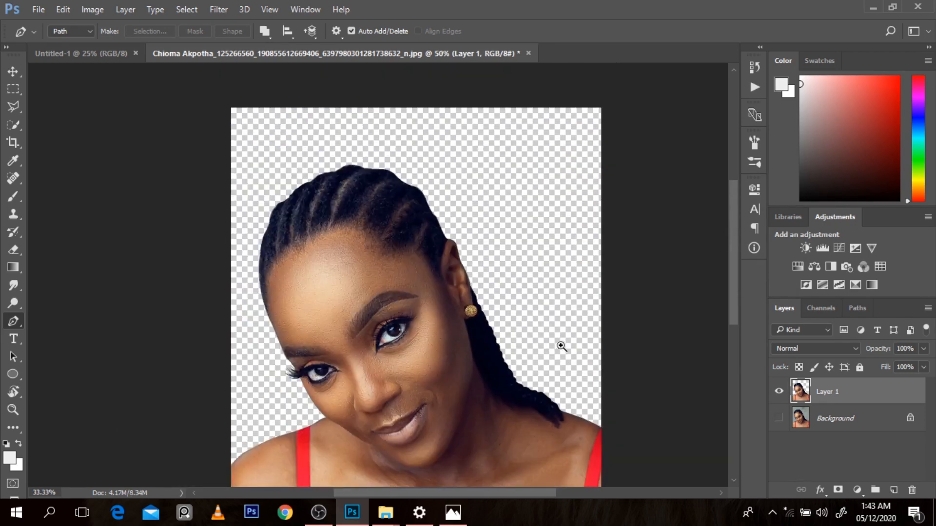
left_click(561, 345, "ctrl+alt")
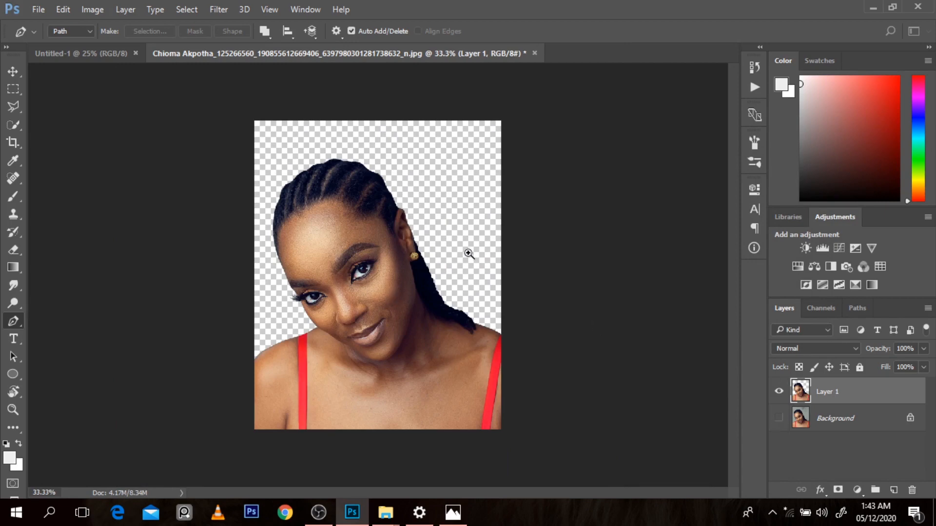
left_click(455, 293, "ctrl")
left_click(455, 298, "ctrl")
left_click(431, 335, "ctrl")
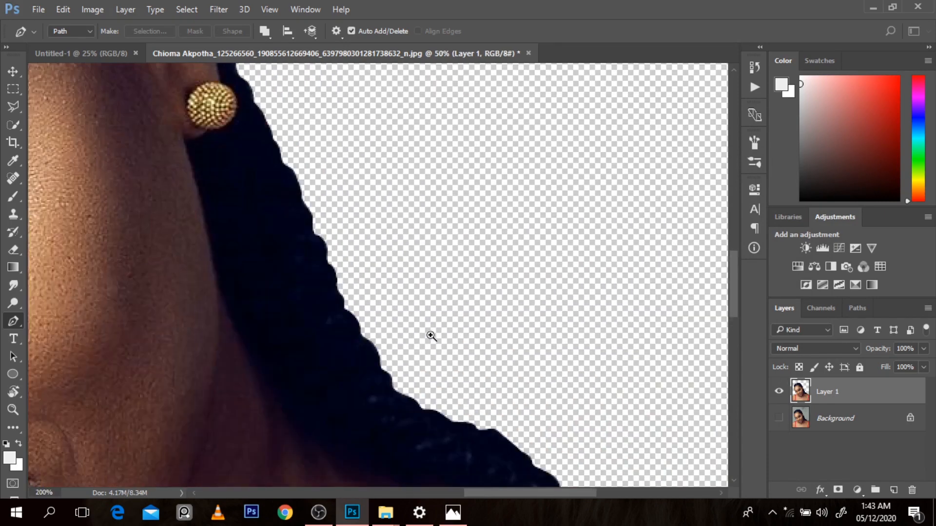
left_click(430, 335, "ctrl")
left_click(431, 336, "ctrl")
left_click(341, 346, "ctrl")
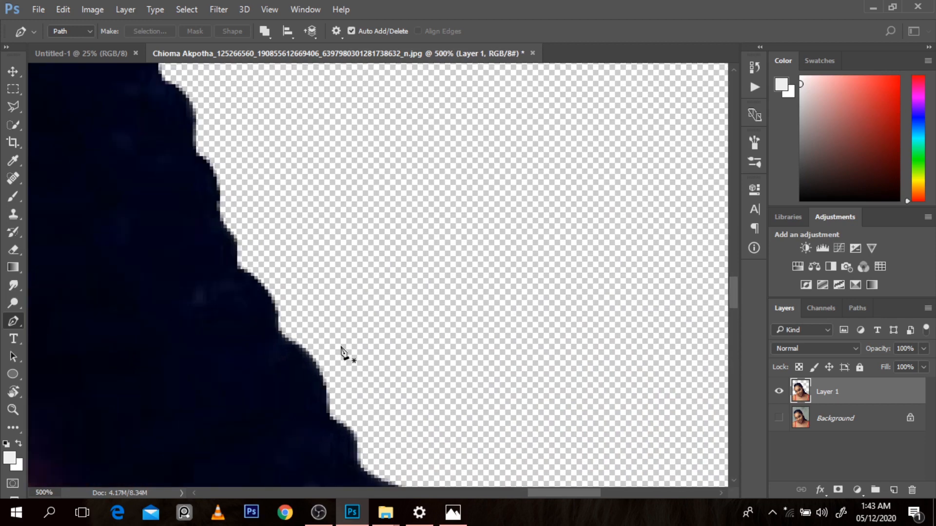
left_click(317, 347, "ctrl+alt")
left_click(317, 347, "ctrl+alt")
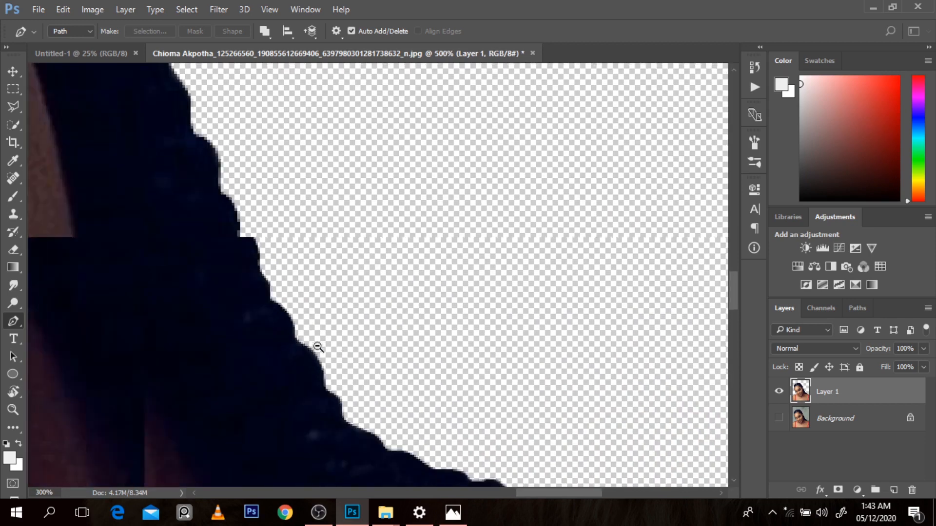
left_click(317, 347, "ctrl+alt")
left_click(317, 347, "ctrl+alt")
left_click(318, 347, "ctrl+alt")
left_click(318, 347, "ctrl+alt")
left_click(318, 347, "ctrl+alt")
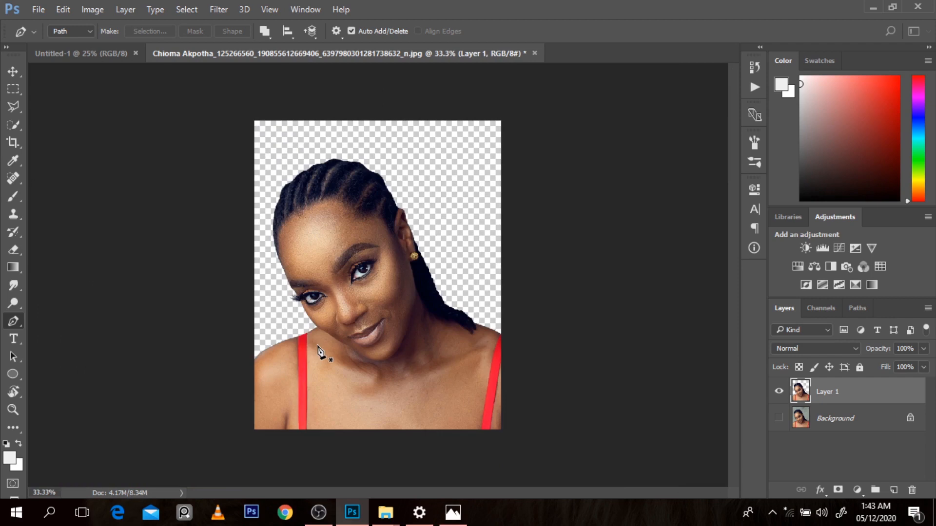
left_click(383, 286, "ctrl")
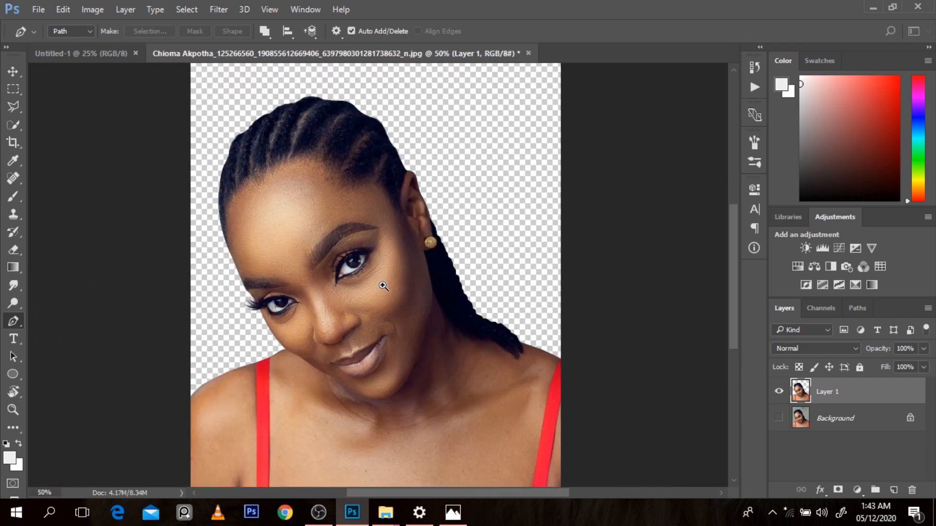
Step: In the Image Size settings, set the resolution to 300 pixels/inch with resampling on
left_click(99, 12)
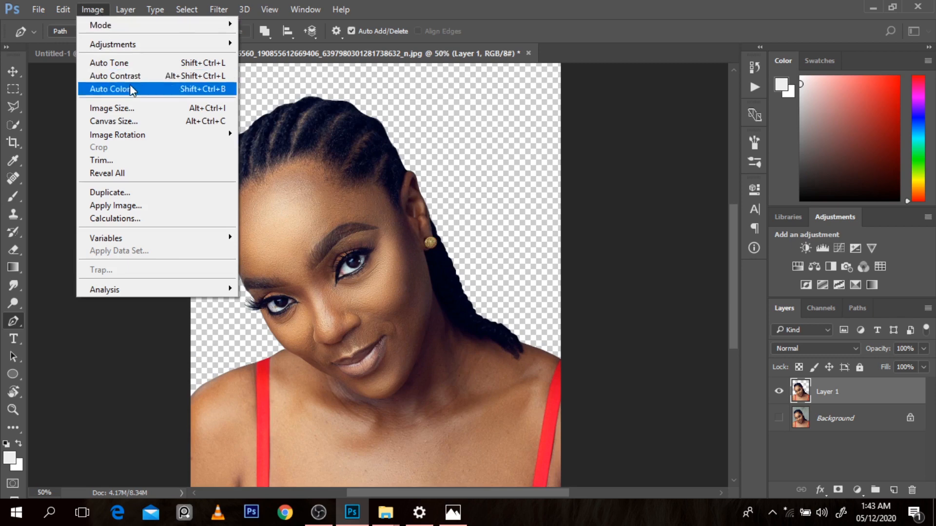
left_click(134, 108)
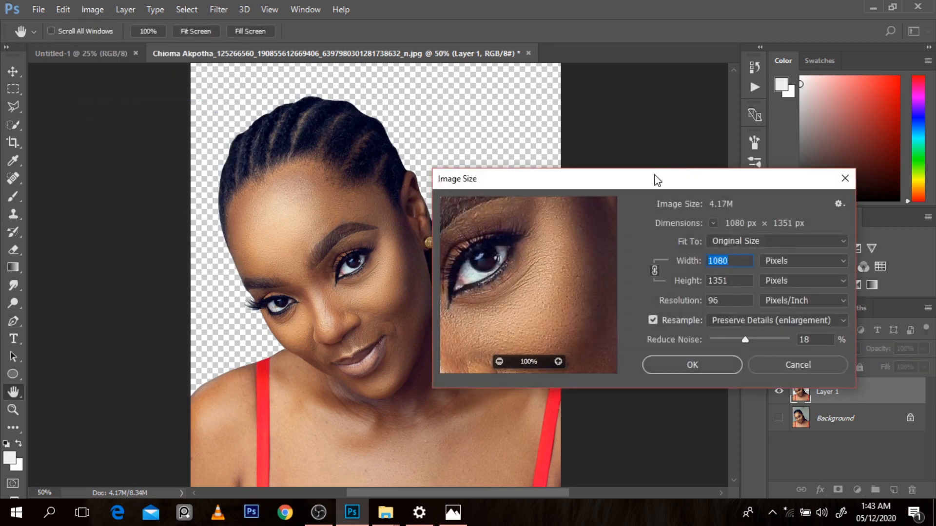
left_click_drag(655, 181, 688, 154)
left_click(428, 123, "ctrl")
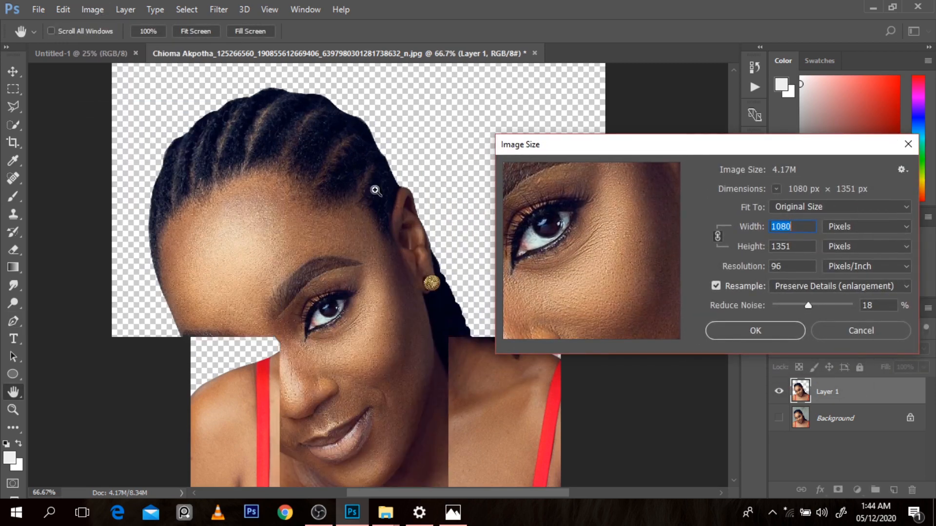
left_click(350, 185, "ctrl")
left_click(351, 185, "ctrl")
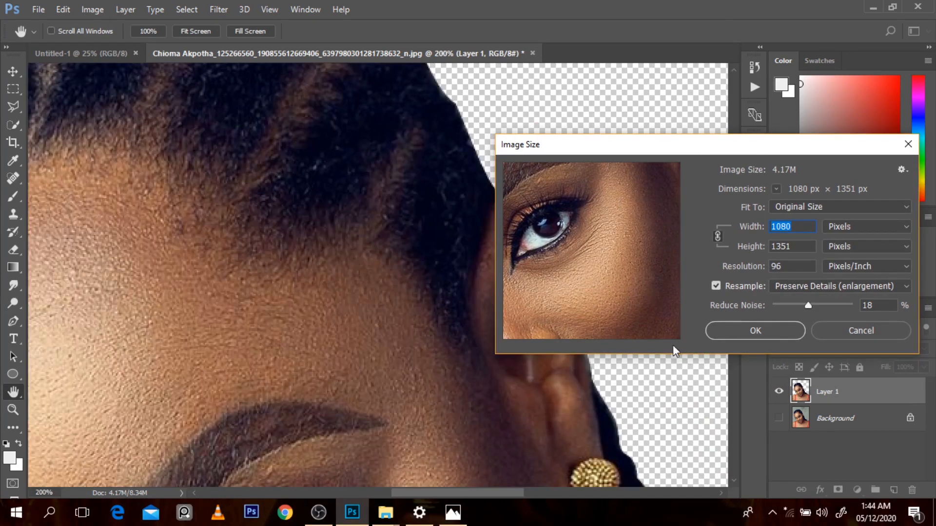
left_click(783, 267)
type("300")
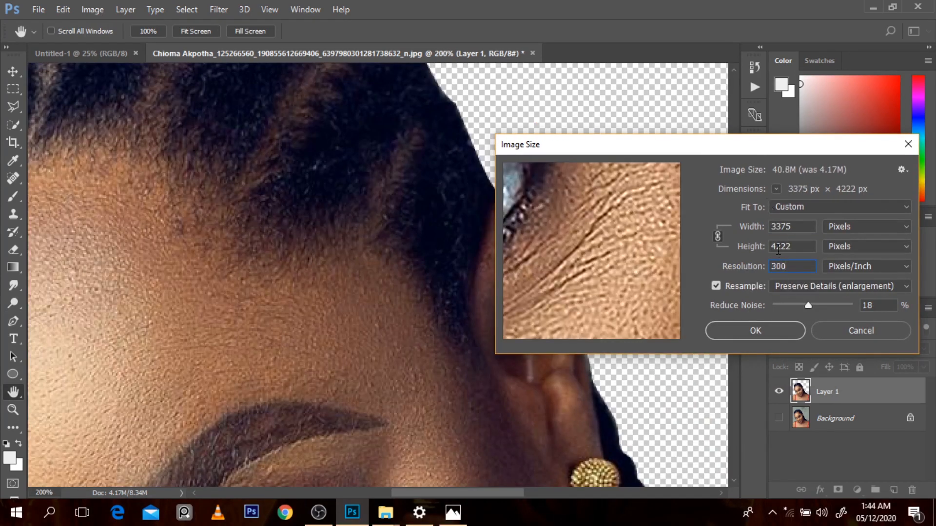
Step: Set the image height to 3222 pixels with proportions linked and apply the new image size
type("3")
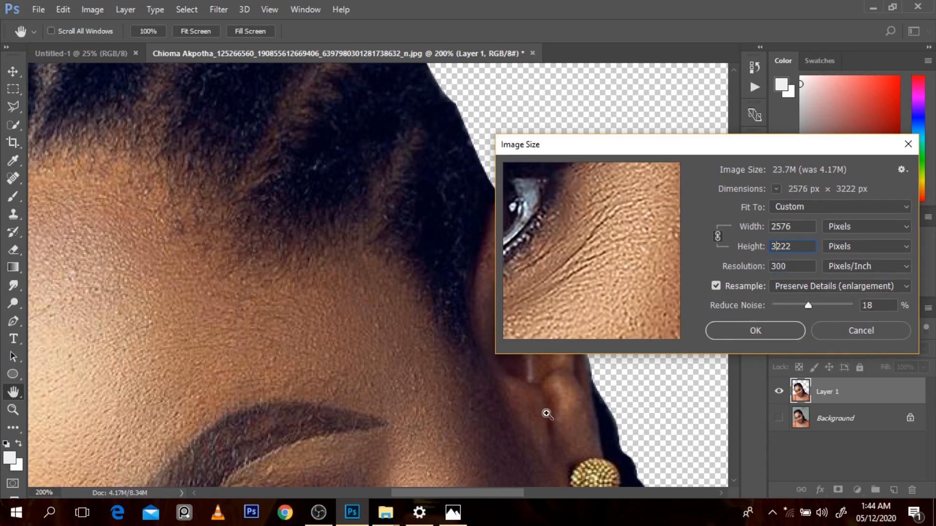
left_click(468, 392, "alt")
left_click(467, 392, "alt")
left_click(468, 392, "alt")
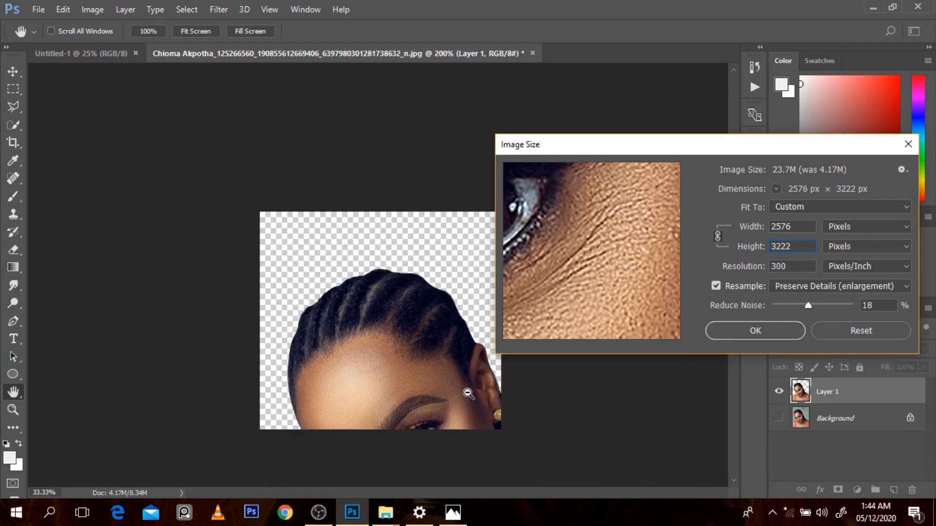
left_click(467, 392, "alt")
left_click(467, 392, "alt")
left_click(396, 299, "ctrl")
left_click(397, 299, "ctrl")
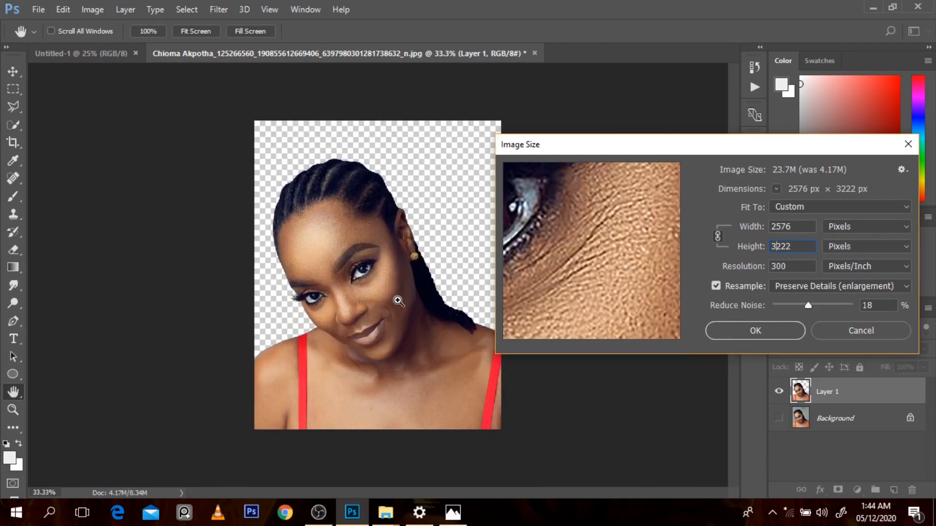
left_click(397, 299, "ctrl")
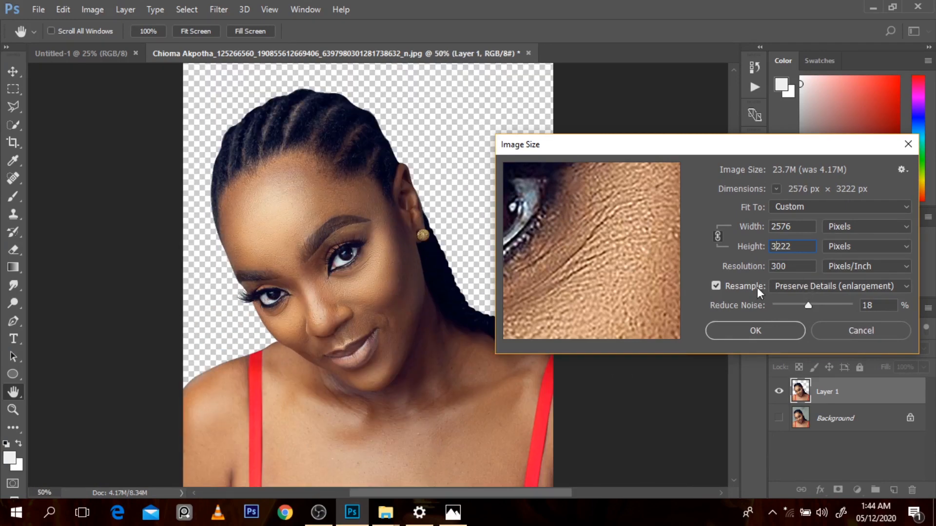
left_click(756, 330)
key("p")
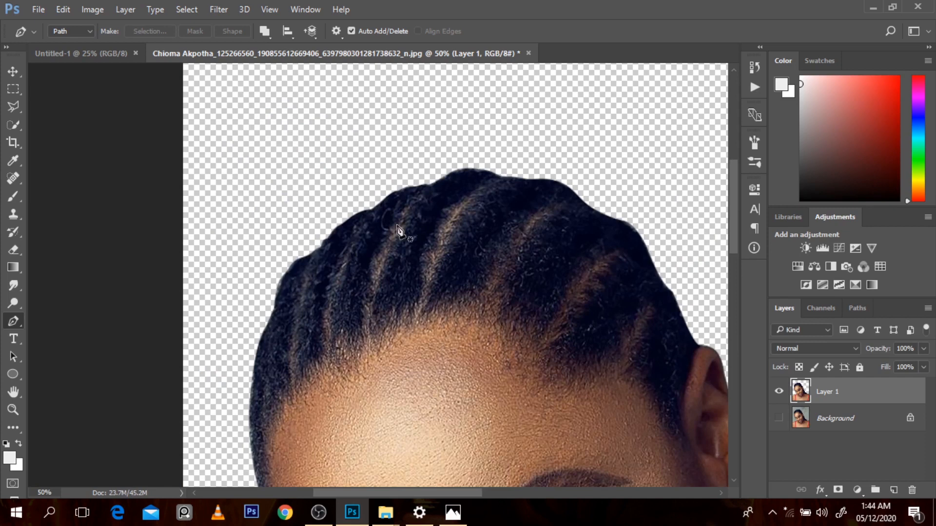
Step: Compare the hair and hairline detail up close before and after the resize, keeping the enlarged version
scroll(341, 142, "up", 1)
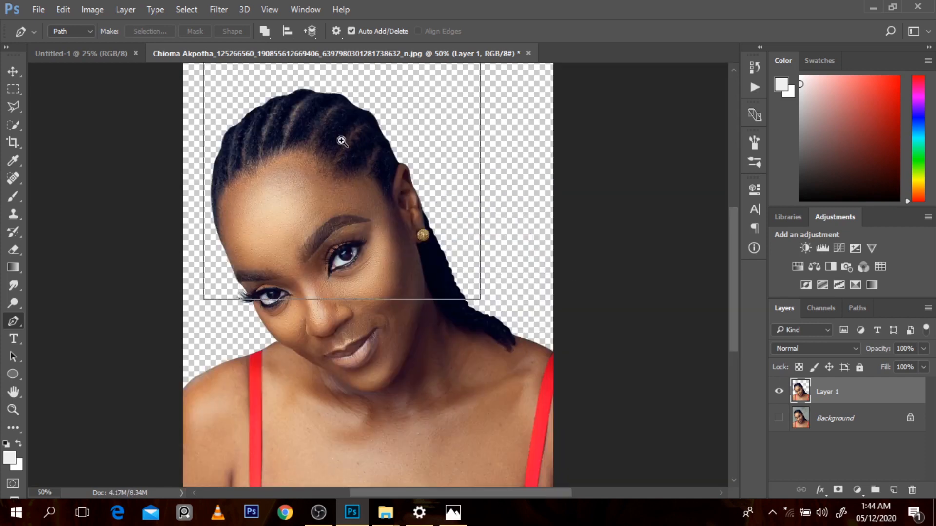
scroll(281, 119, "up", 1)
scroll(281, 119, "up", 2)
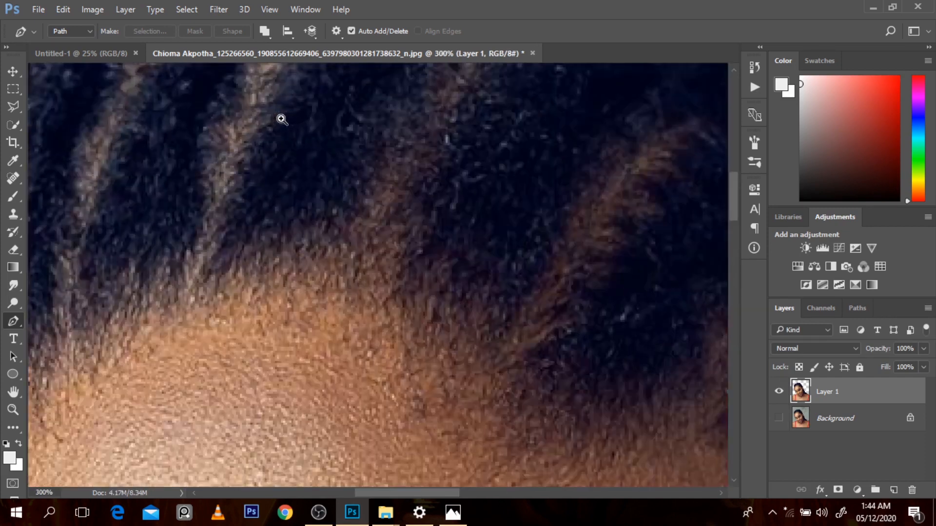
scroll(281, 119, "up", 2)
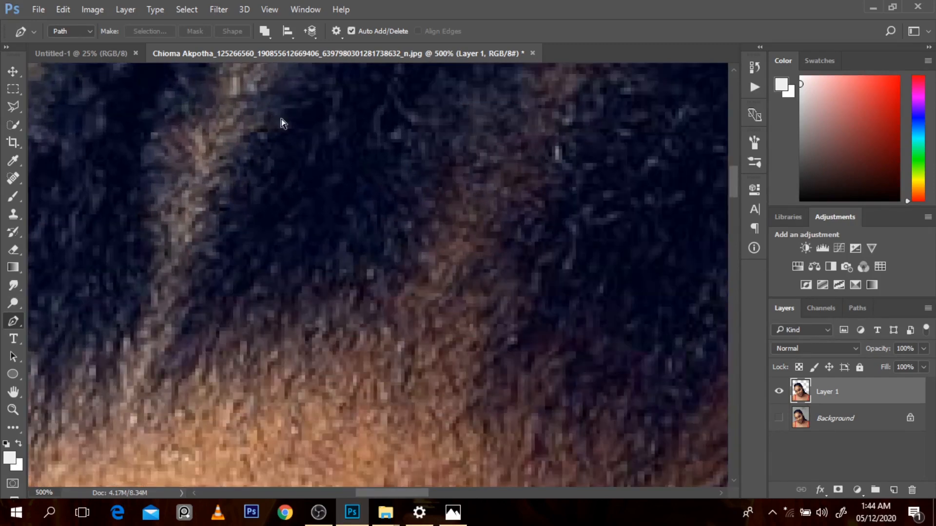
key("ctrl+z")
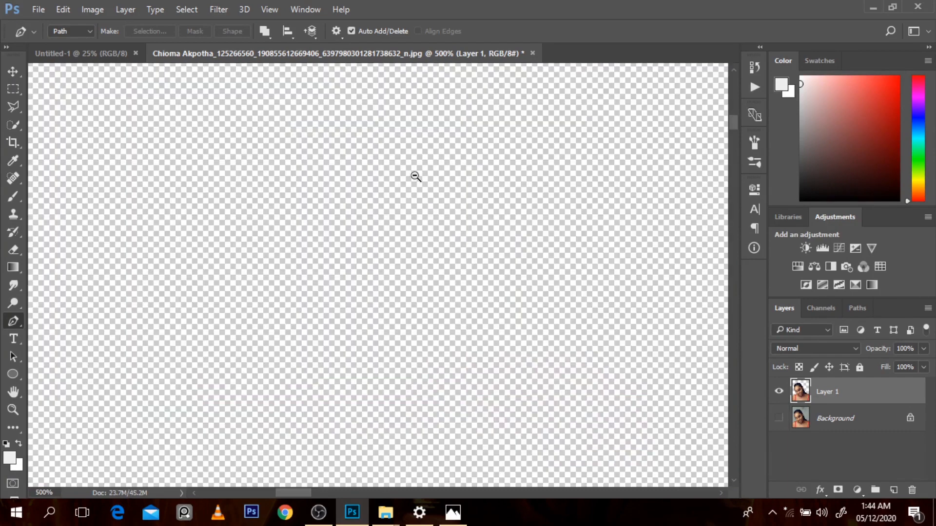
scroll(415, 176, "down", 5)
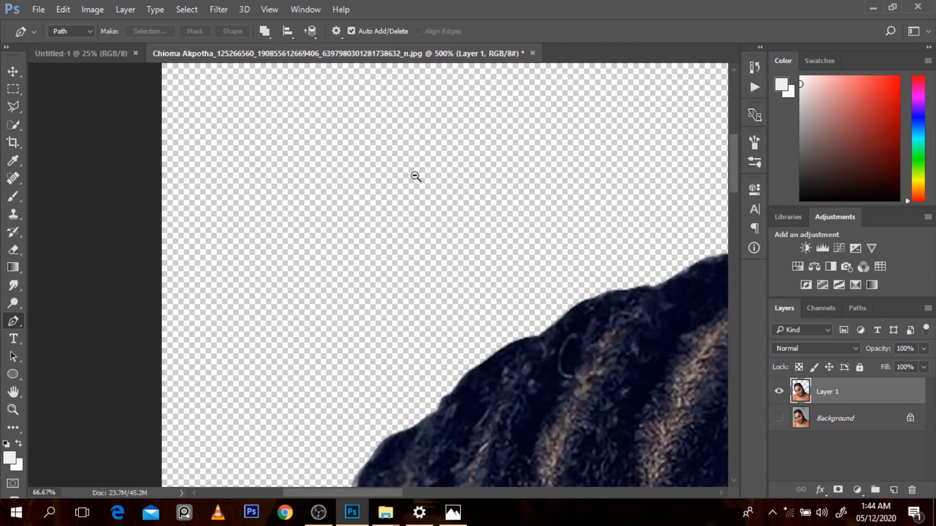
scroll(415, 176, "down", 1)
scroll(576, 334, "up", 2)
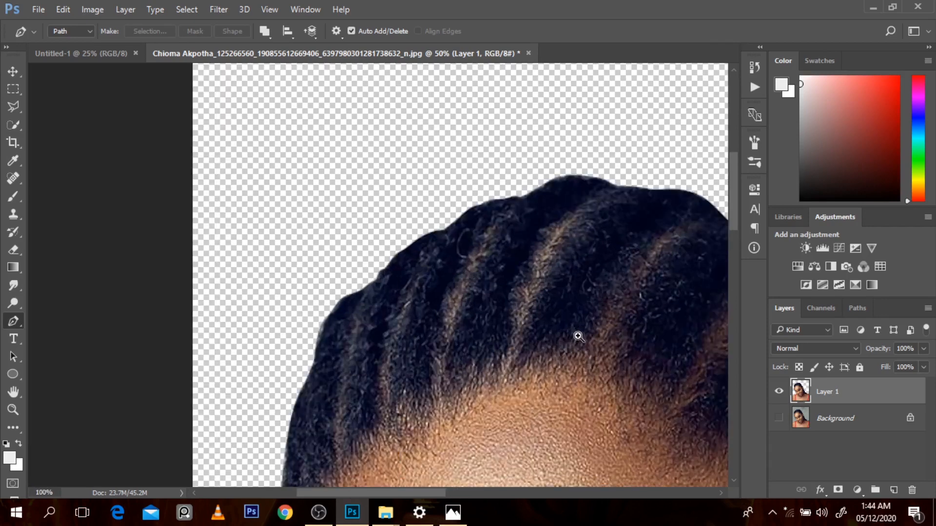
scroll(578, 336, "up", 2)
scroll(578, 336, "up", 1)
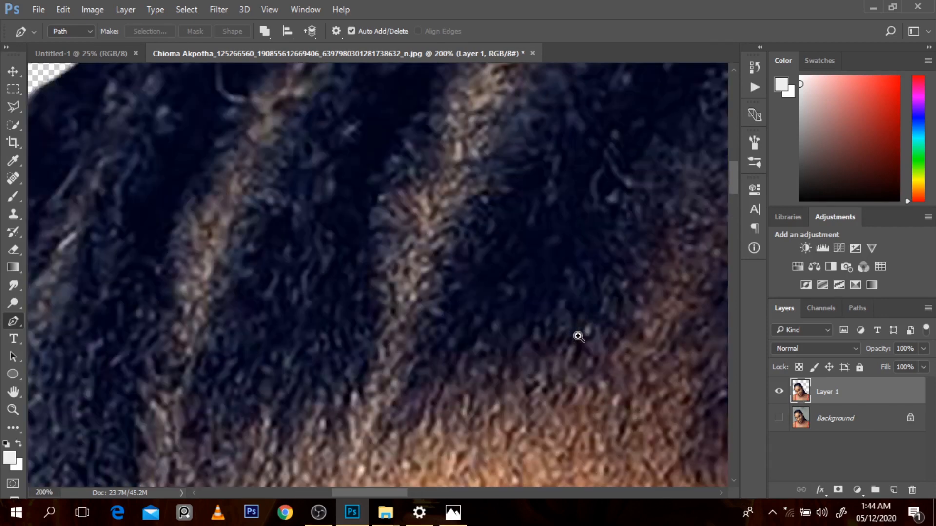
scroll(578, 336, "down", 4)
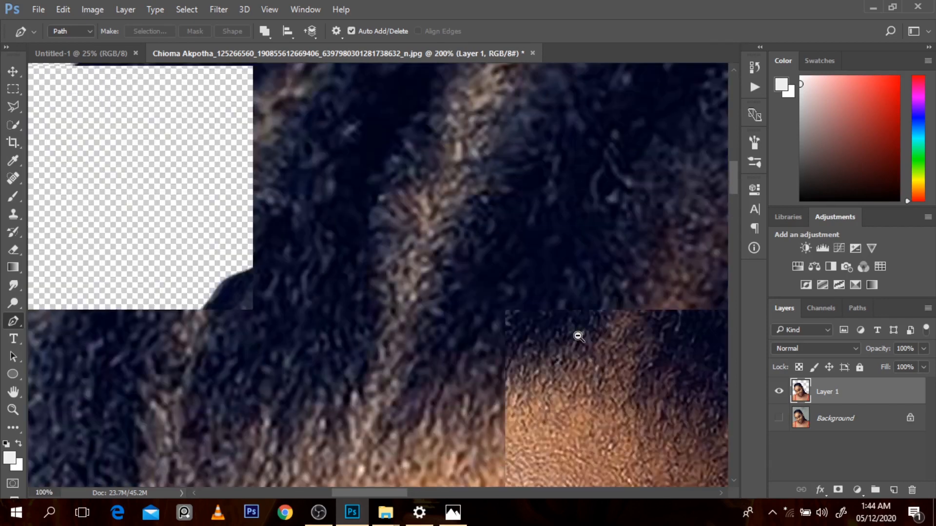
scroll(578, 336, "down", 1)
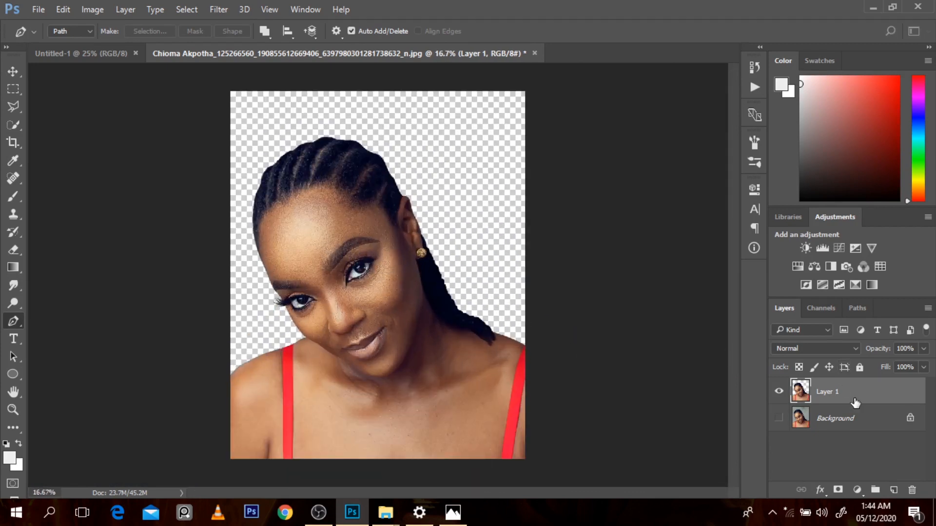
Step: Apply a Shadows/Highlights adjustment to the cutout layer with the shadows amount at 3% and the highlights amount at 6%
left_click(93, 9)
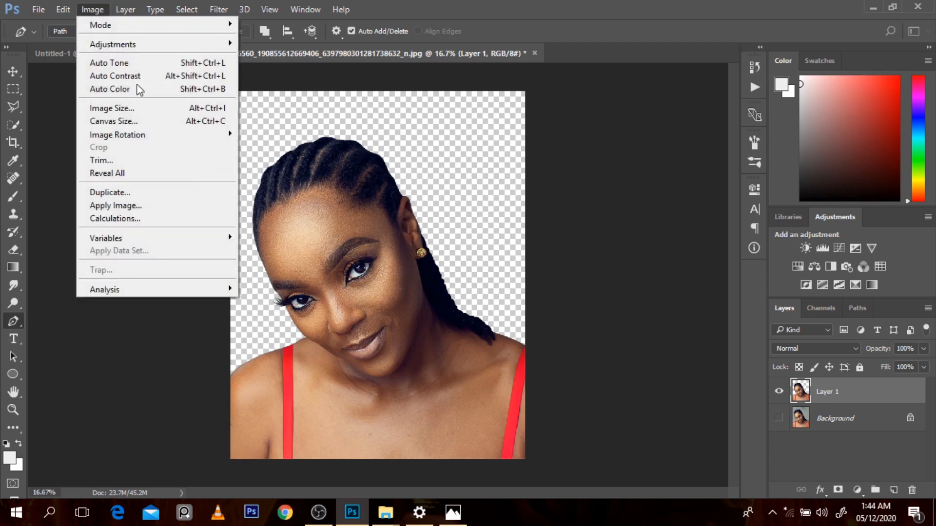
mouse_move(147, 48)
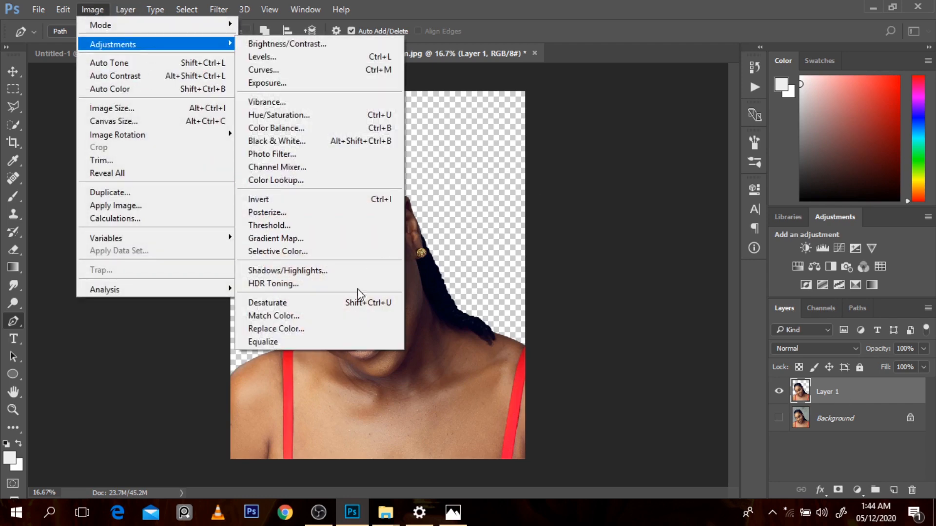
left_click(344, 271)
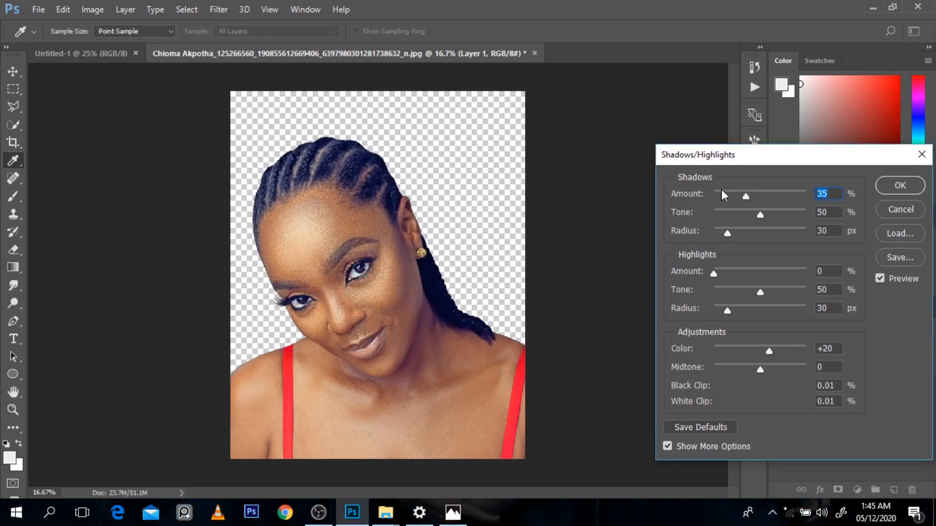
left_click_drag(721, 189, 717, 208)
left_click_drag(715, 272, 722, 273)
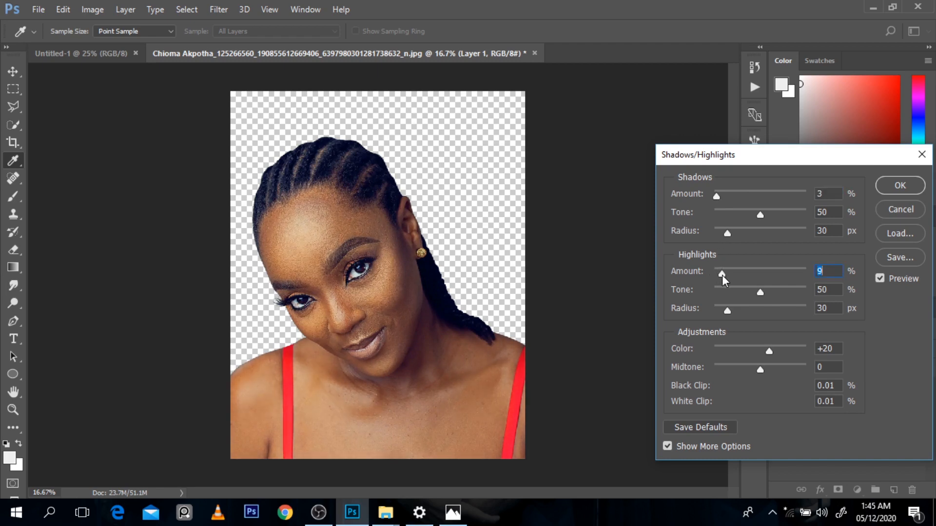
left_click(334, 262, "ctrl")
left_click(334, 262, "ctrl")
left_click(334, 262, "ctrl")
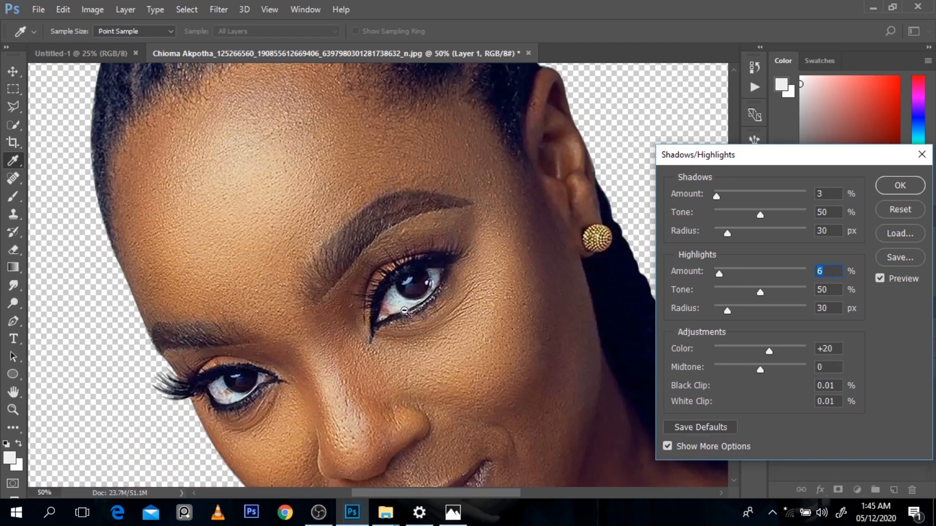
left_click(397, 293, "alt")
left_click(404, 311, "alt")
left_click(405, 311, "alt")
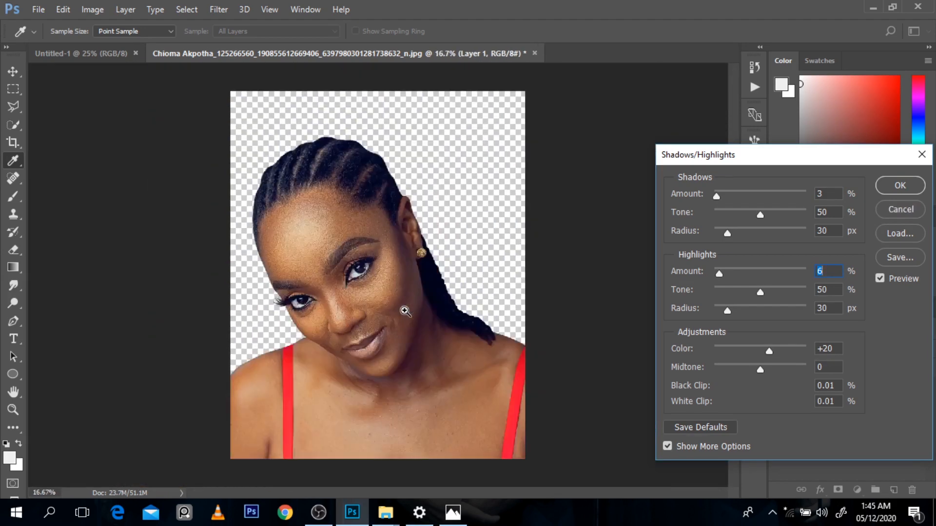
left_click(405, 310, "ctrl")
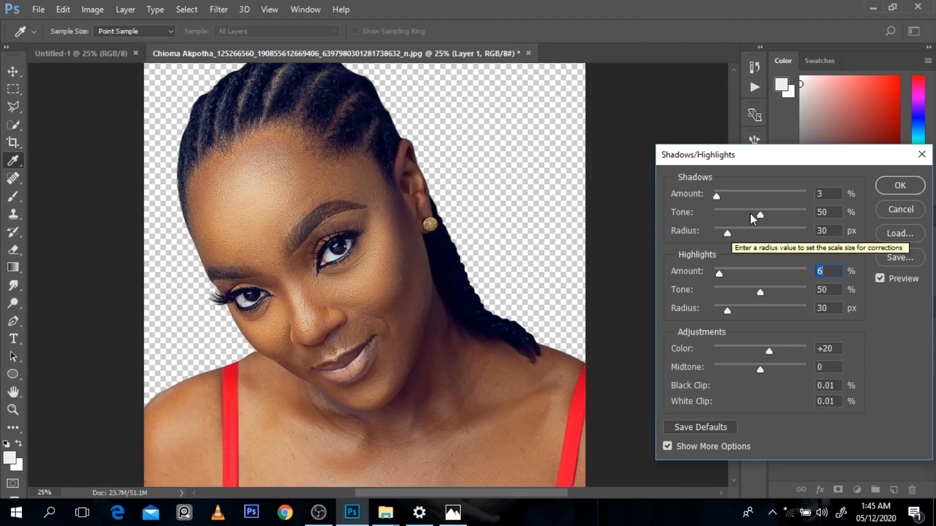
left_click(907, 187)
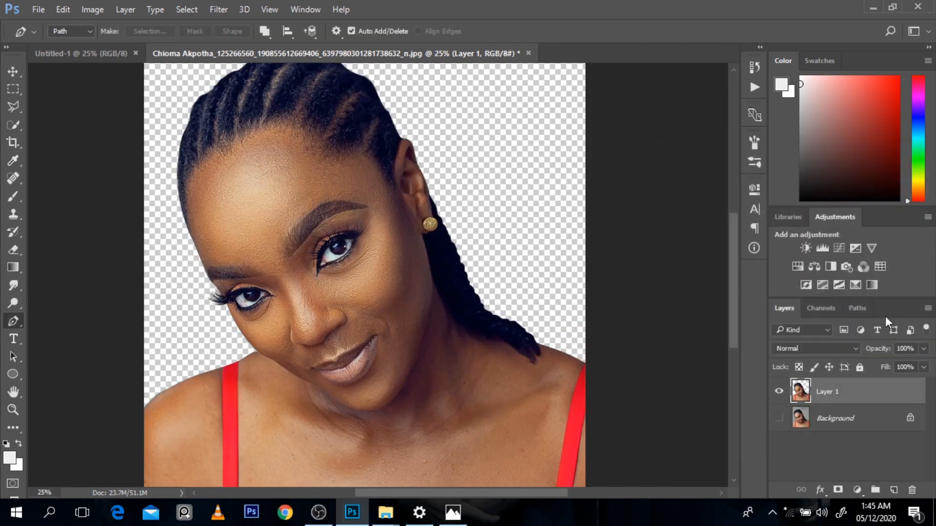
Step: Compare the adjusted cutout with the original Background by toggling layer visibility, and examine the skin up close on transparency
left_click(779, 419)
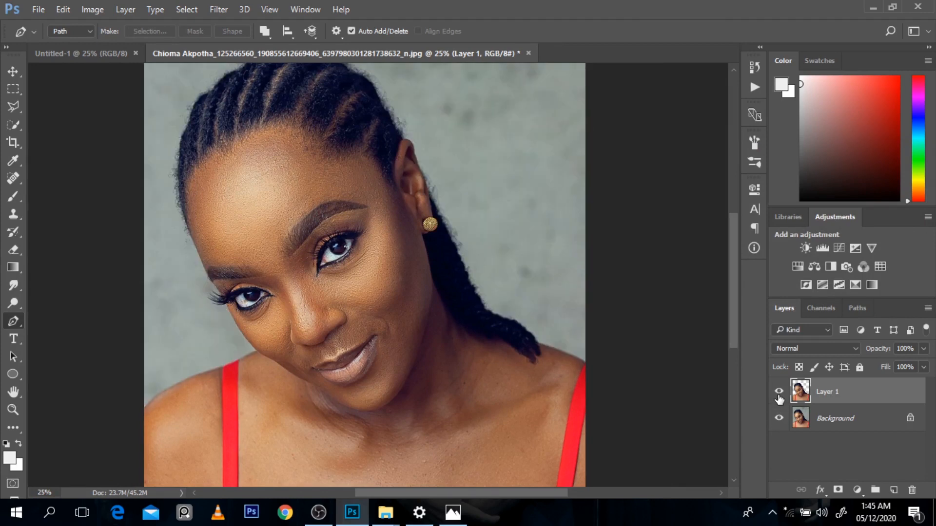
left_click(779, 392)
left_click(779, 396)
key("ctrl+minus")
key("ctrl+minus")
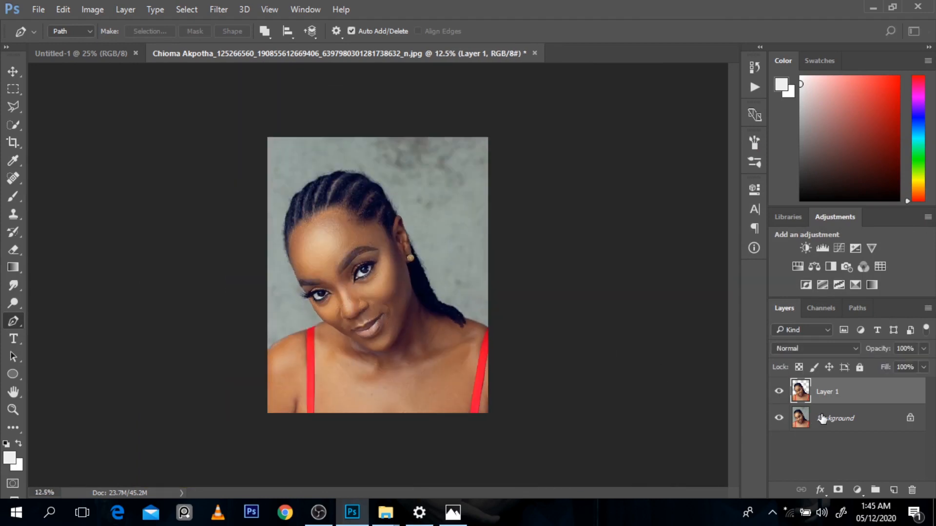
left_click(780, 395)
left_click(779, 394)
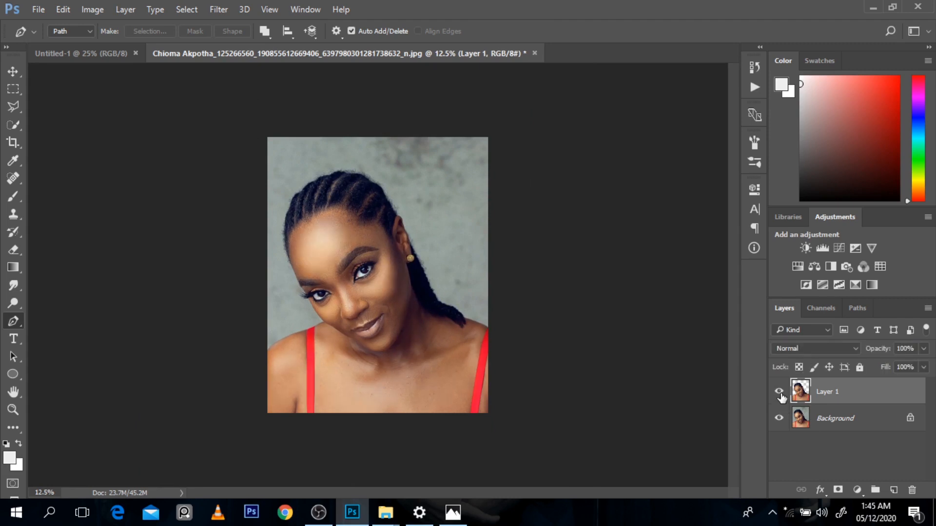
left_click(780, 395)
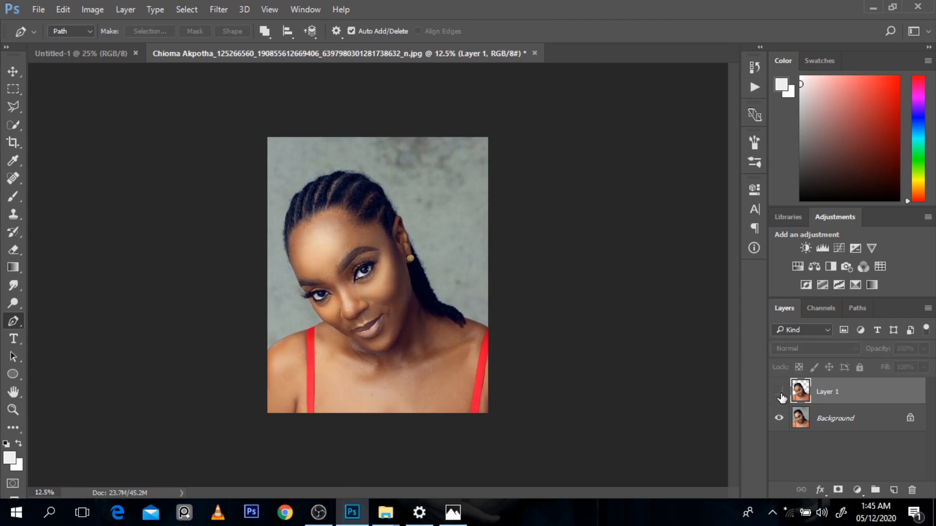
left_click(780, 394)
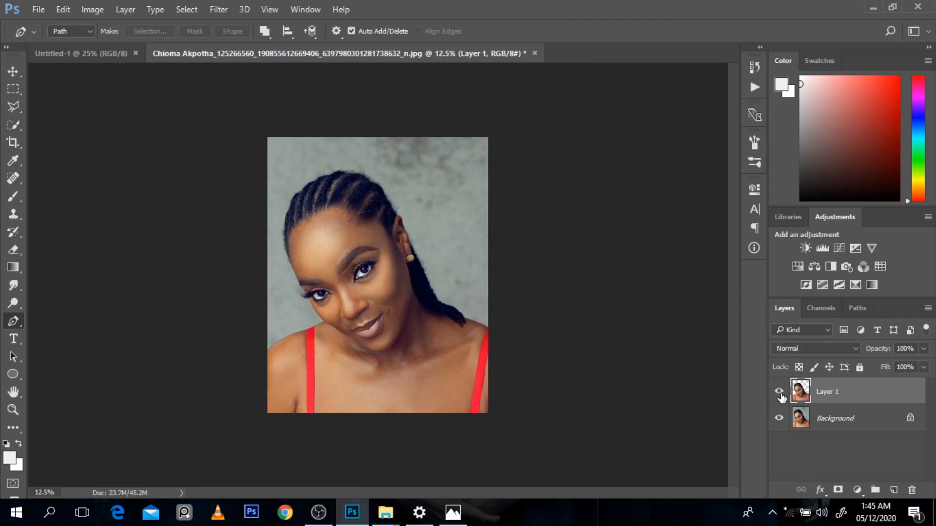
left_click(778, 418)
left_click(389, 280, "ctrl")
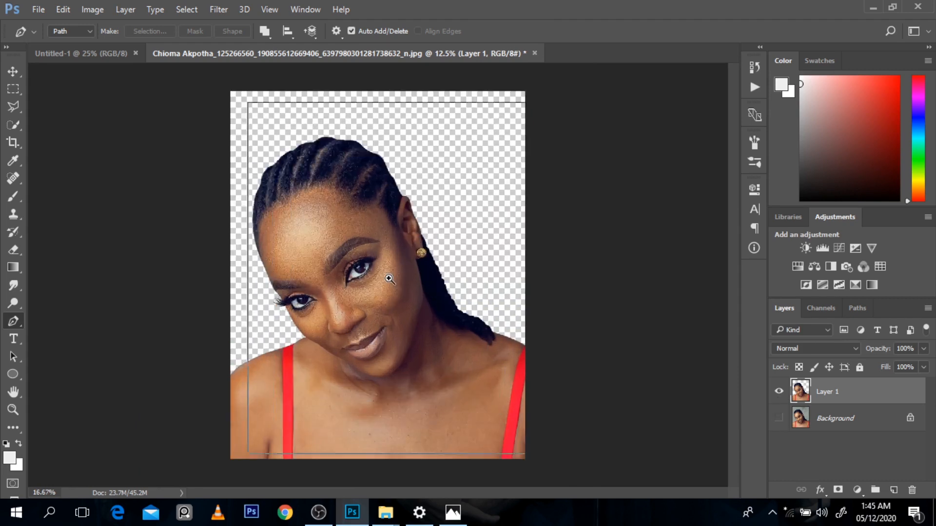
left_click(389, 280, "ctrl")
left_click(389, 280, "ctrl")
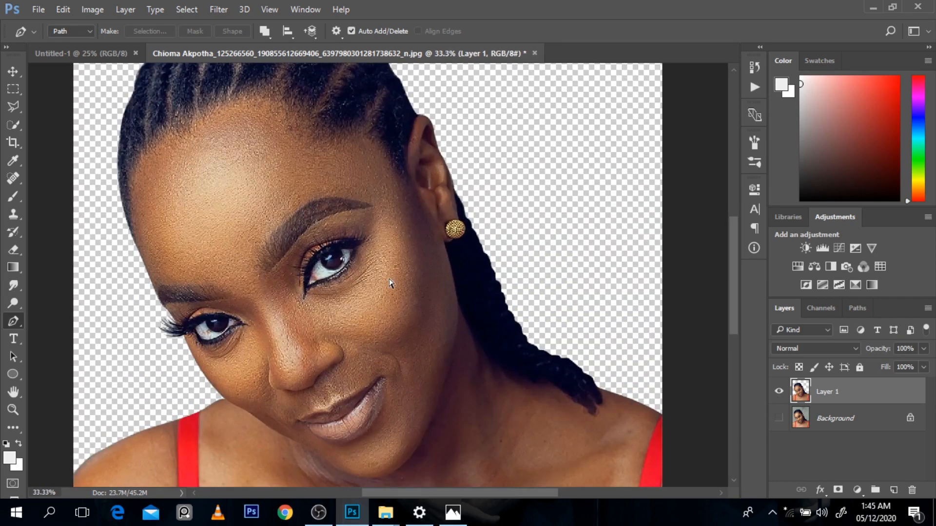
left_click(388, 275, "ctrl+alt")
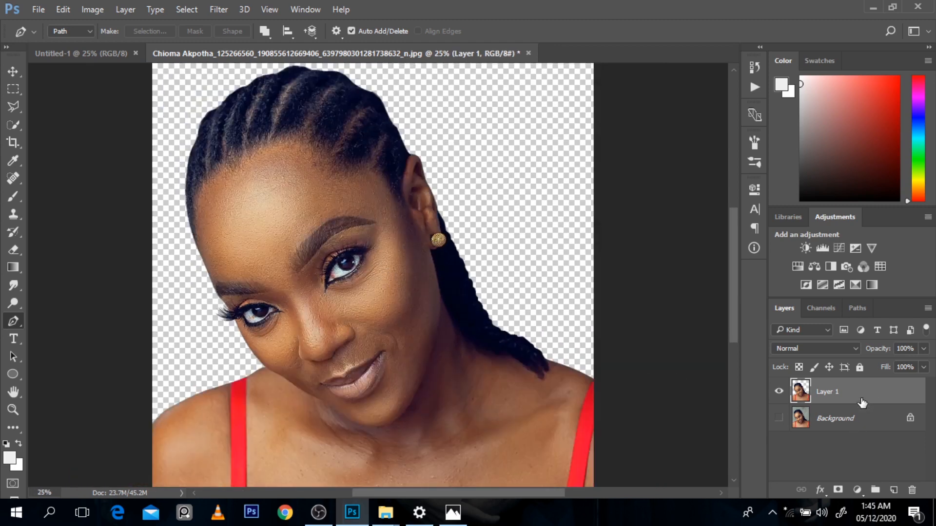
Step: Duplicate the cutout layer twice so that two copies sit above Layer 1
key("ctrl+j")
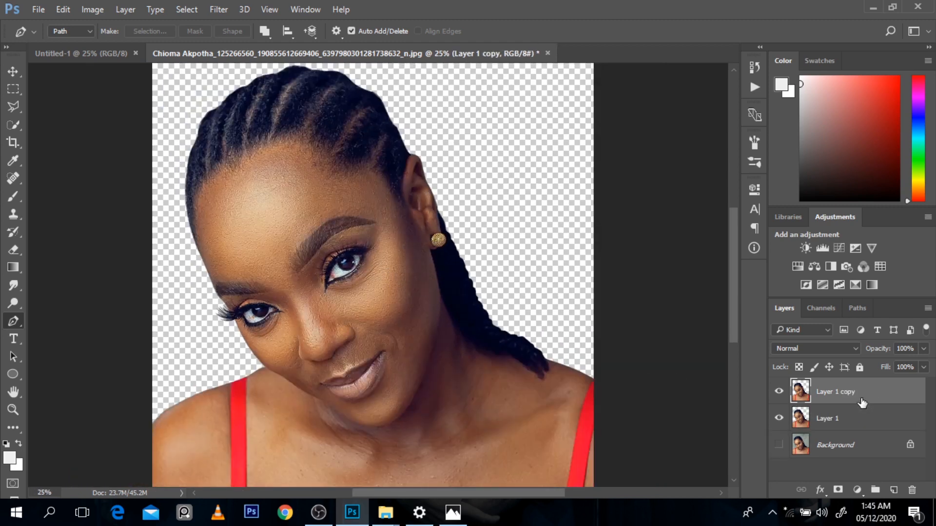
left_click(816, 347)
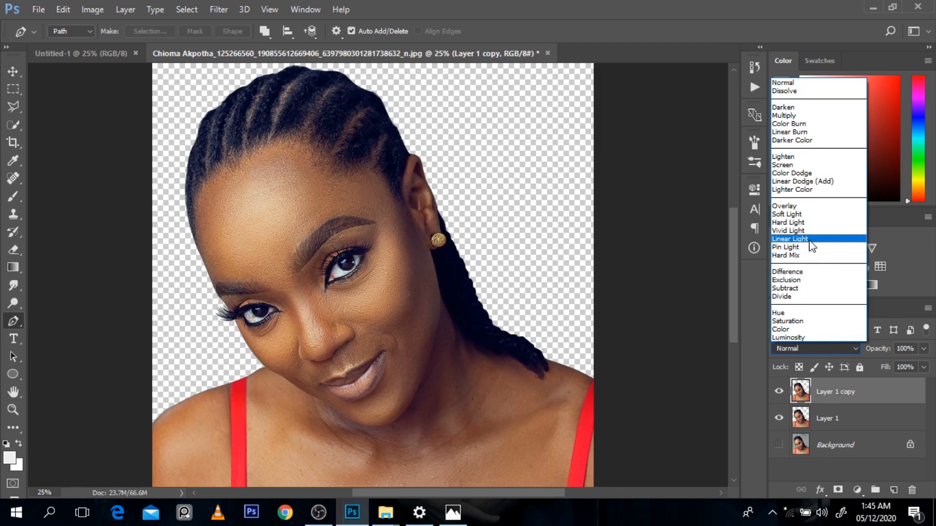
left_click(870, 397)
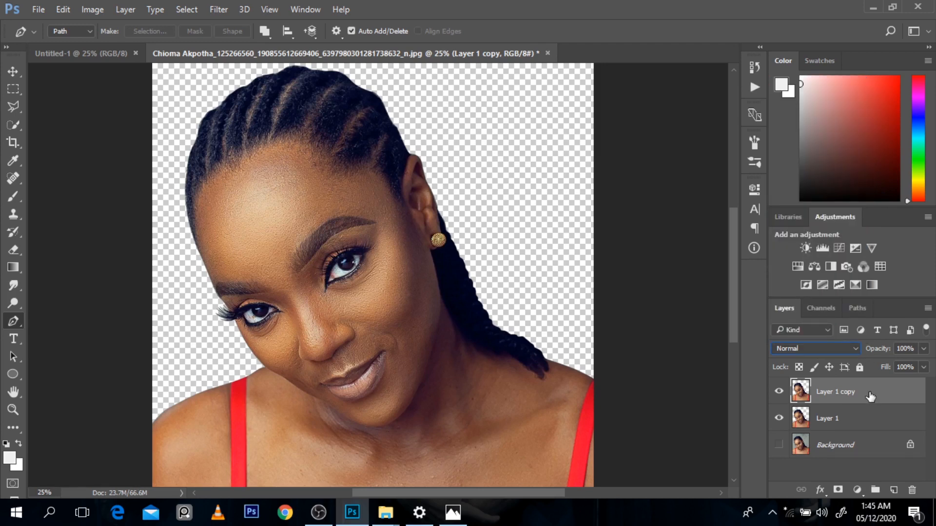
key("ctrl+j")
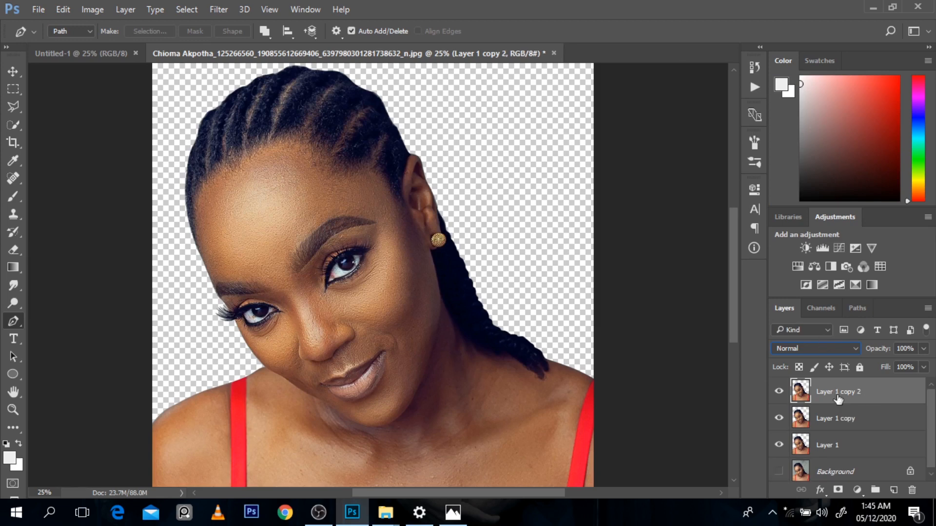
Step: Set the blend mode of Layer 1 copy to Linear Light
left_click(840, 419)
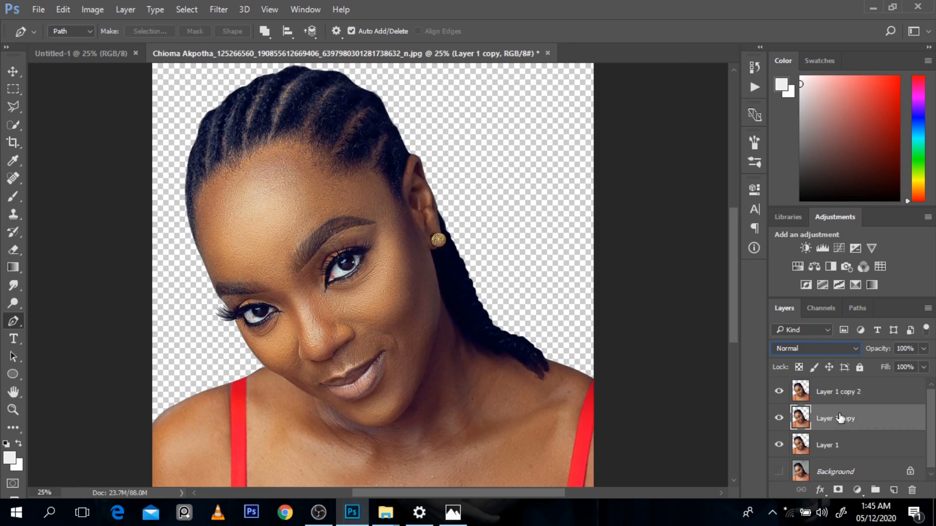
left_click(821, 344)
left_click(804, 236)
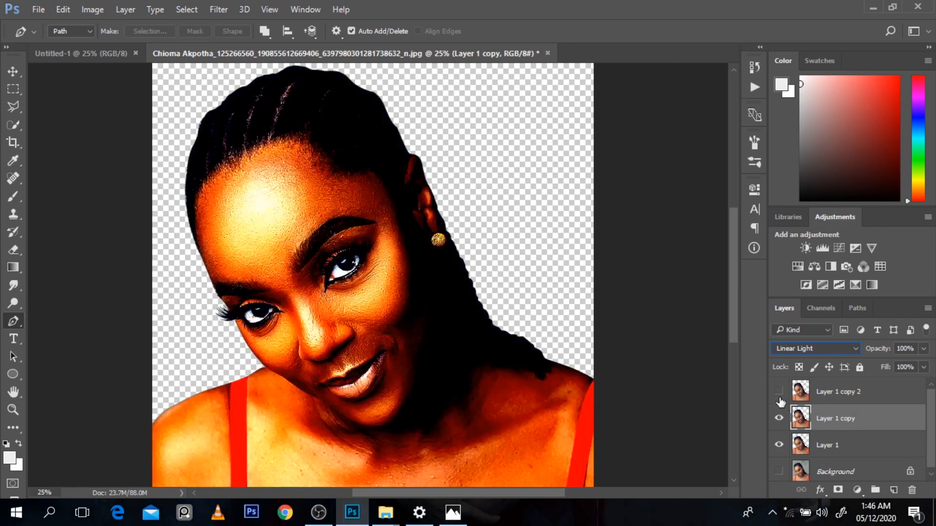
Step: Make the topmost copy, Layer 1 copy 2, visible and set its blend mode to Vivid Light
left_click(794, 395)
left_click(778, 392)
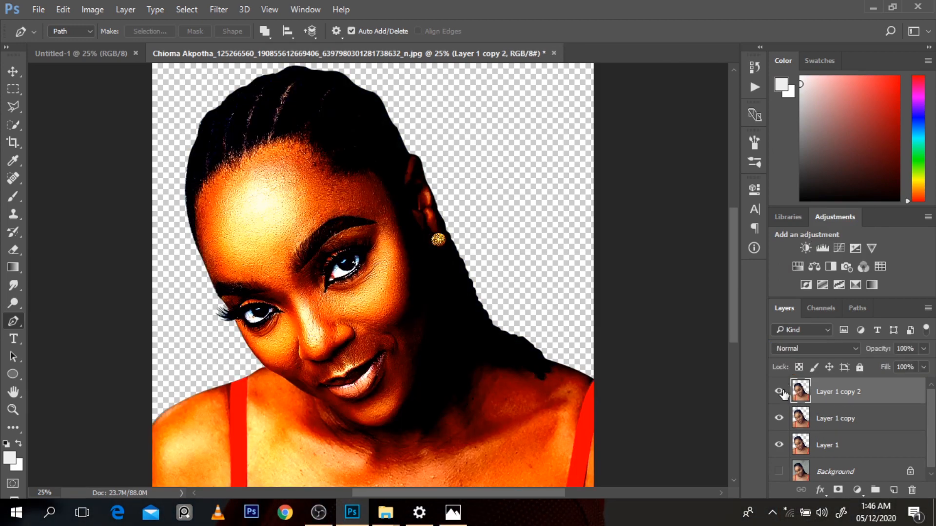
left_click(785, 344)
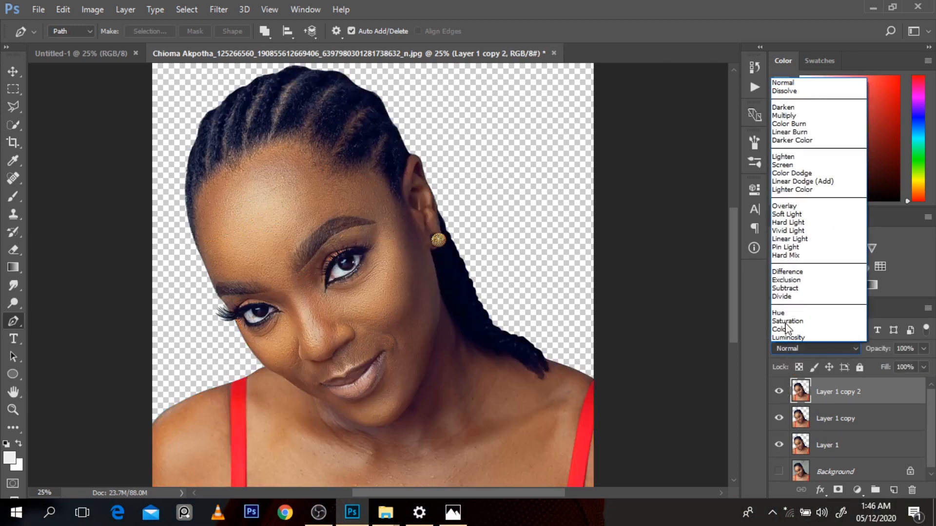
left_click(785, 231)
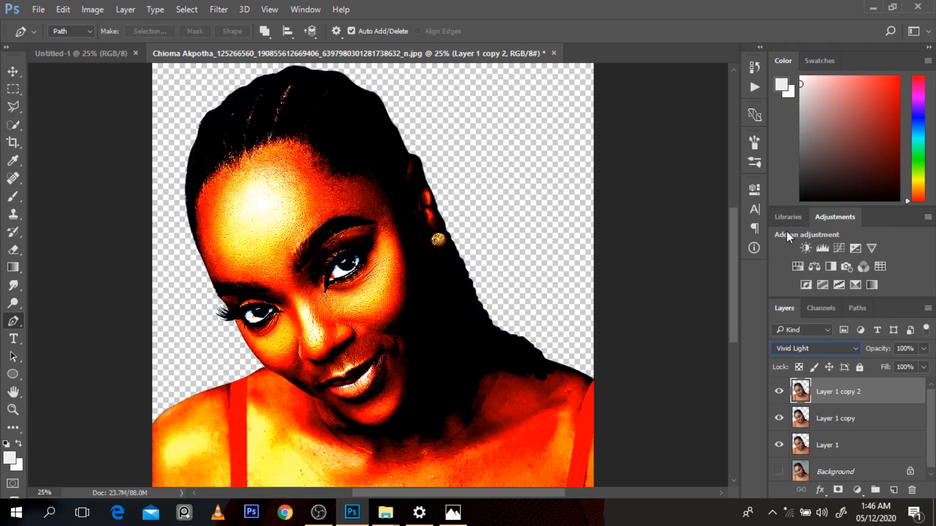
Step: Compare the portrait with and without the Vivid Light copy, and leave that copy hidden
left_click(778, 397)
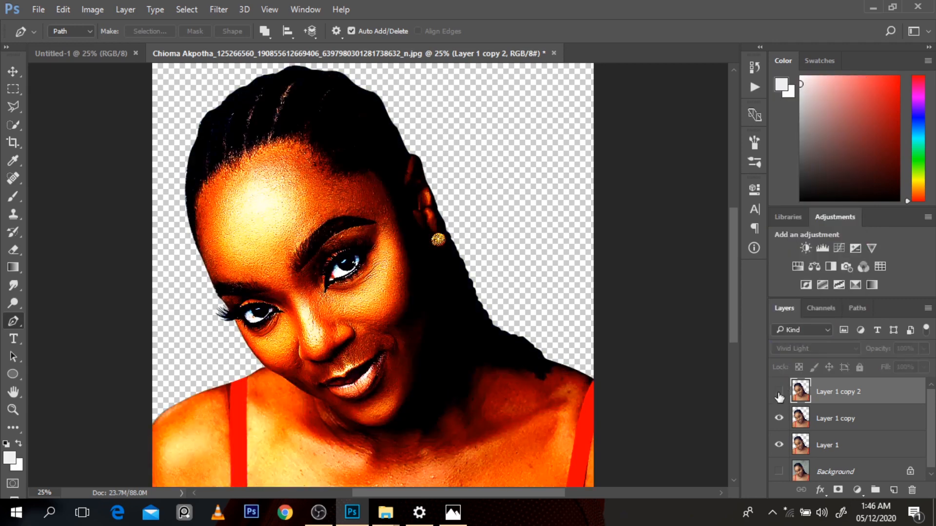
left_click(805, 413)
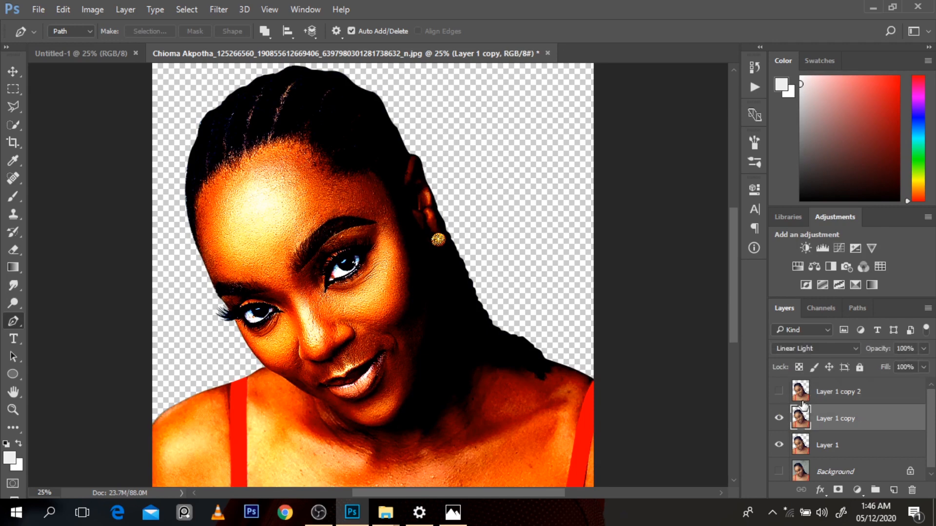
left_click(779, 393)
left_click(778, 393)
left_click(779, 393)
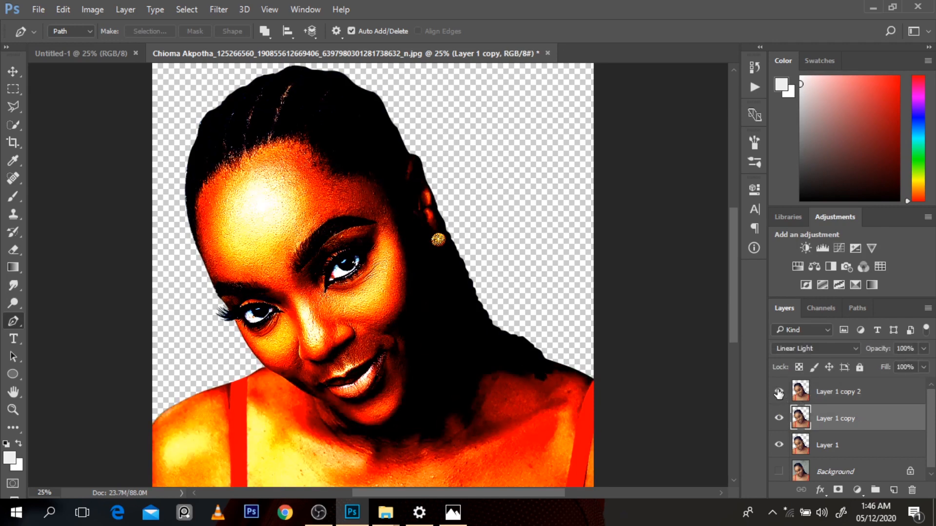
left_click(779, 393)
left_click(779, 392)
left_click(779, 393)
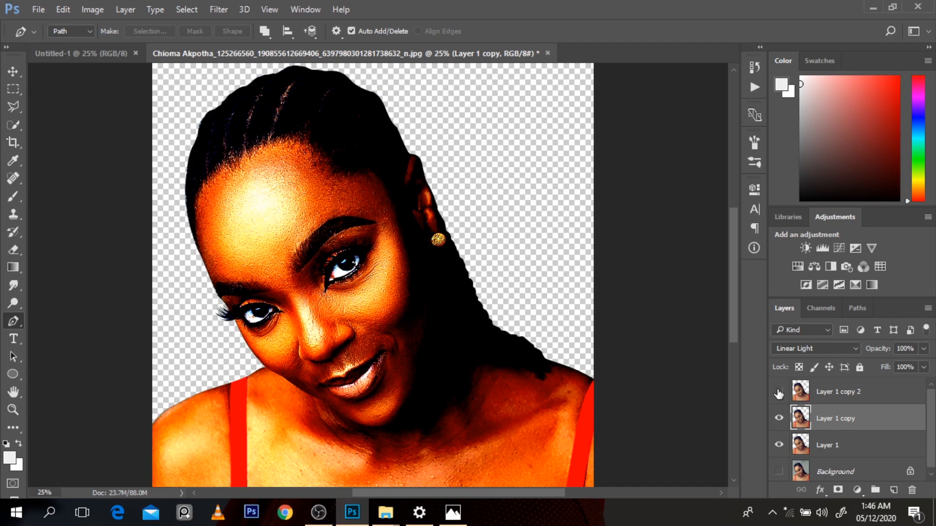
Step: Duplicate Layer 1 to place another plain copy beneath the Linear Light layer
left_click(828, 447)
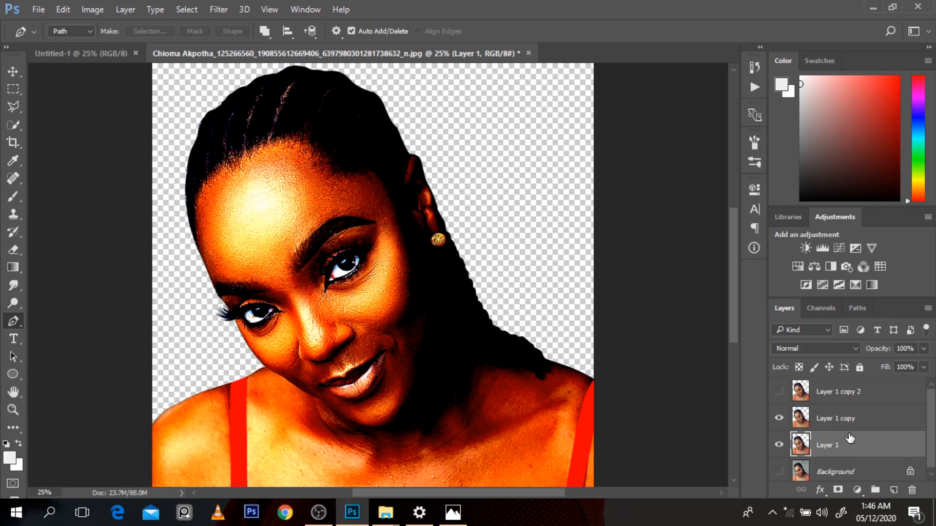
key("ctrl+j")
Step: Apply a High Pass filter with a 1.5-pixel radius to the Linear Light layer, Layer 1 copy
left_click(825, 424)
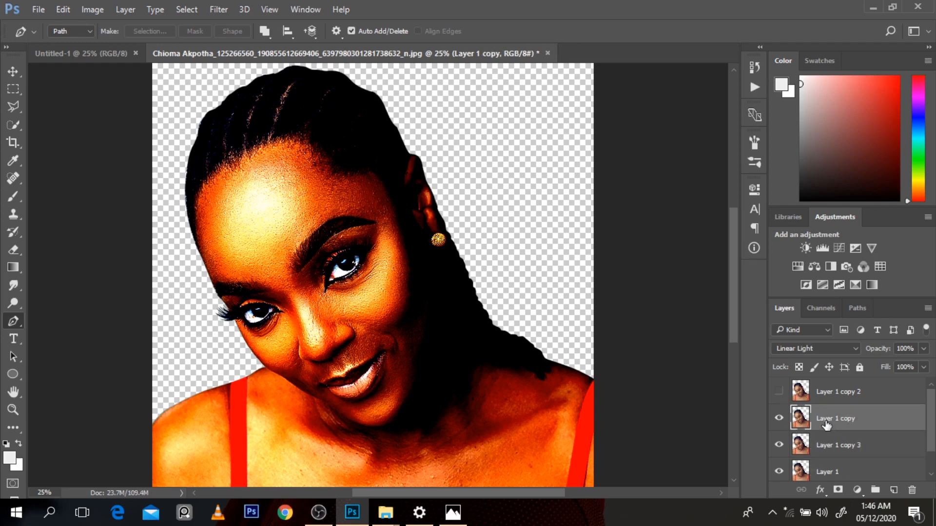
left_click(93, 9)
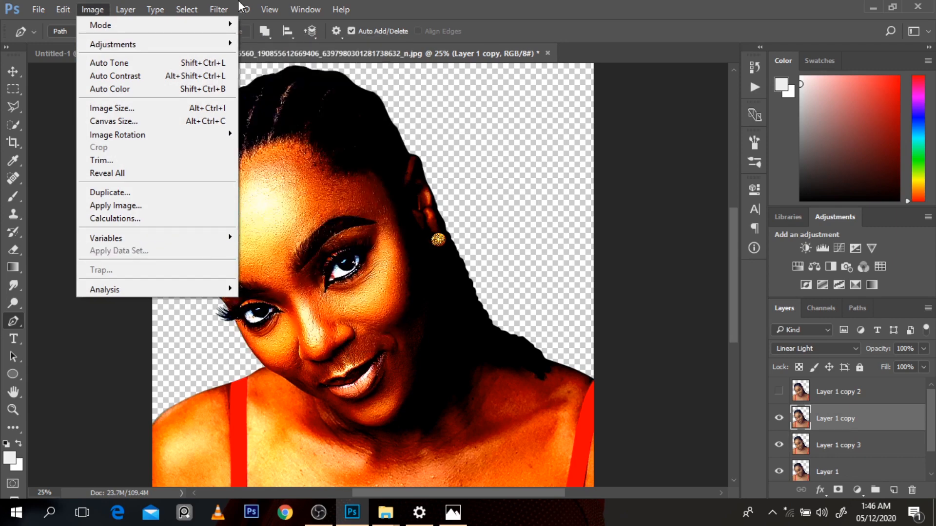
mouse_move(221, 10)
mouse_move(294, 279)
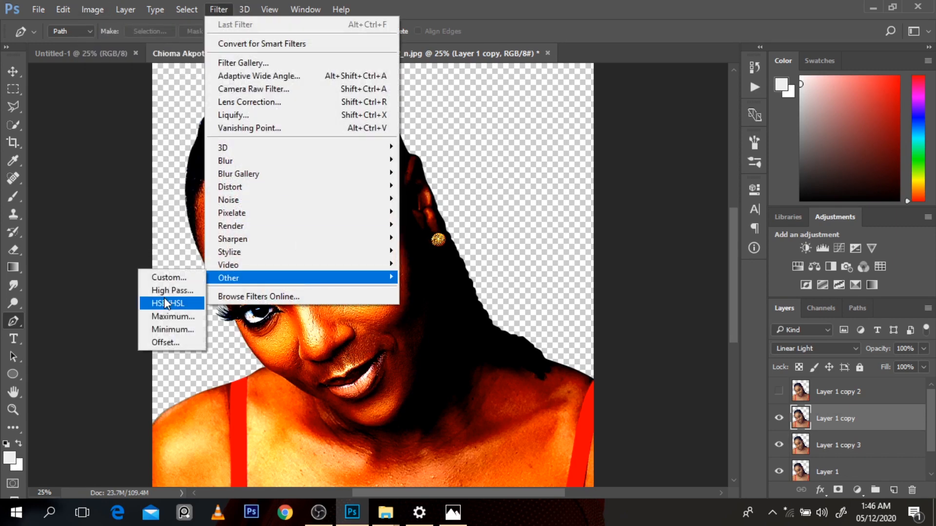
left_click(166, 286)
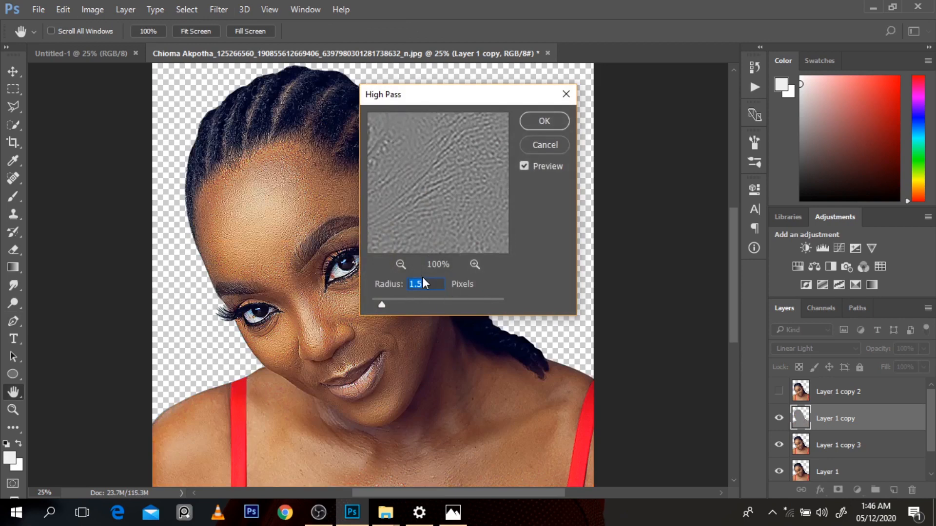
left_click(536, 120)
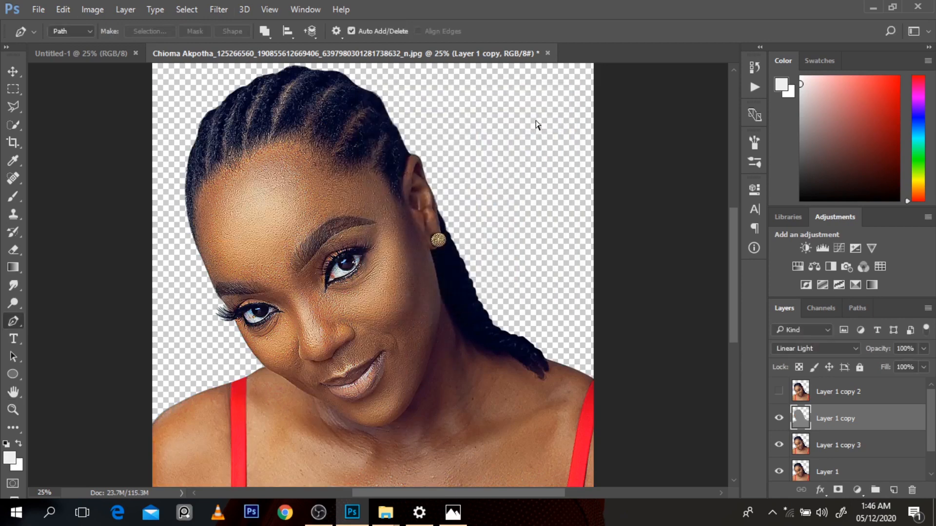
Step: Show the Vivid Light layer, Layer 1 copy 2, move it below Layer 1 copy 3, and hide Layer 1 copy 3
left_click(778, 392)
left_click(829, 401)
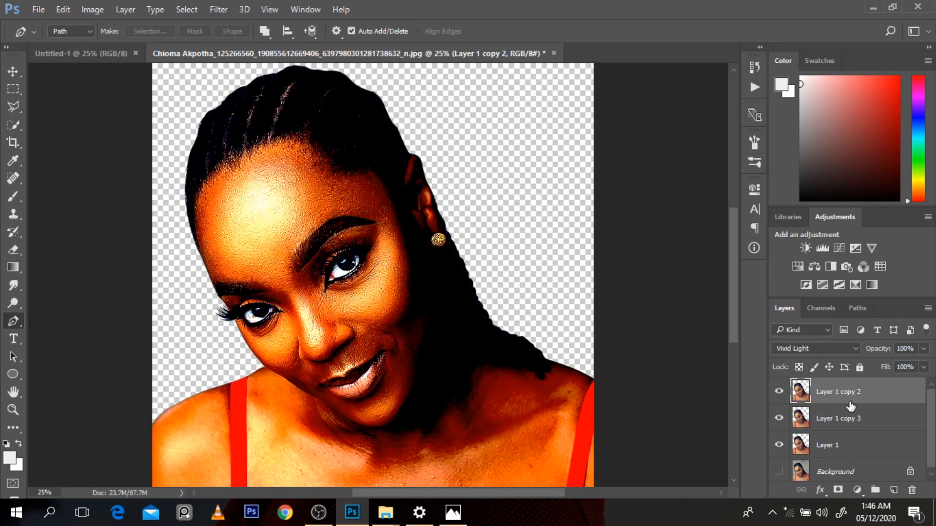
left_click_drag(851, 406, 847, 436)
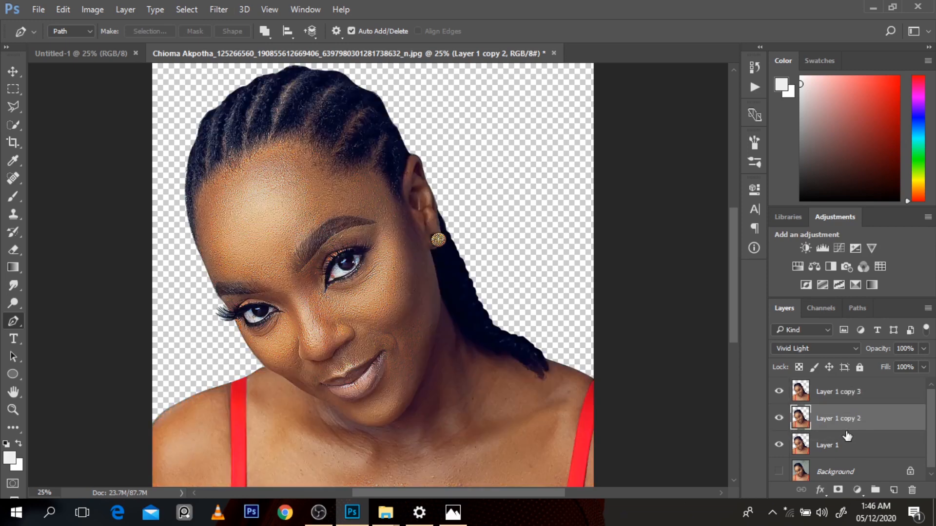
left_click(778, 392)
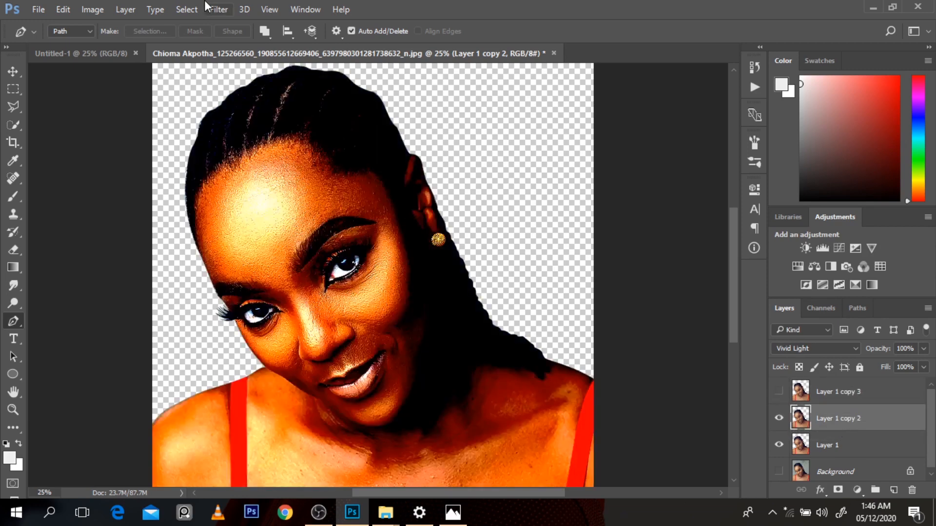
Step: Reapply the last-used High Pass filter to Layer 1 copy 2 and merge that copy into Layer 1
left_click(213, 10)
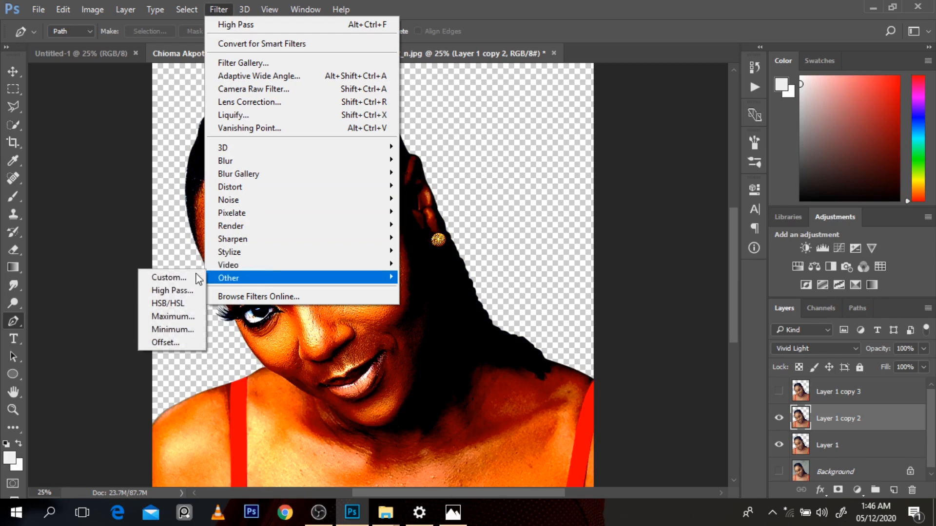
mouse_move(278, 11)
left_click(218, 15)
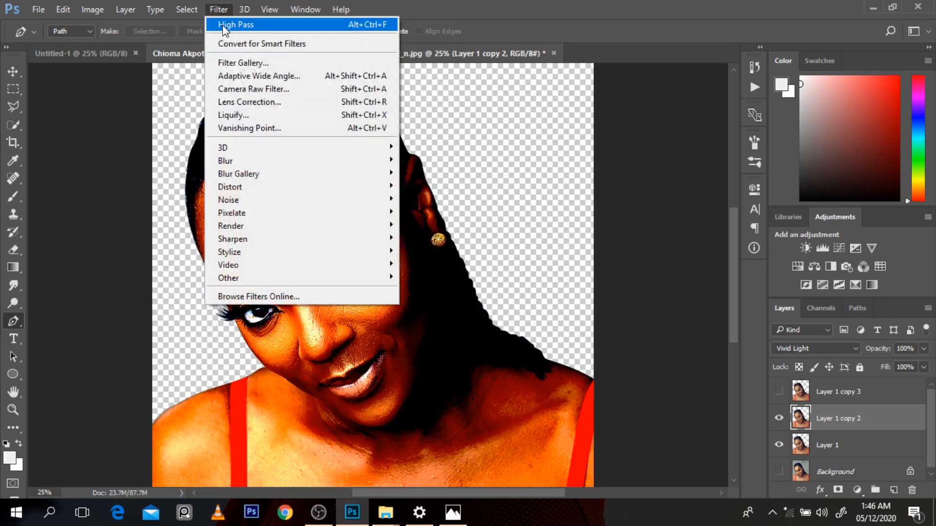
left_click(236, 24)
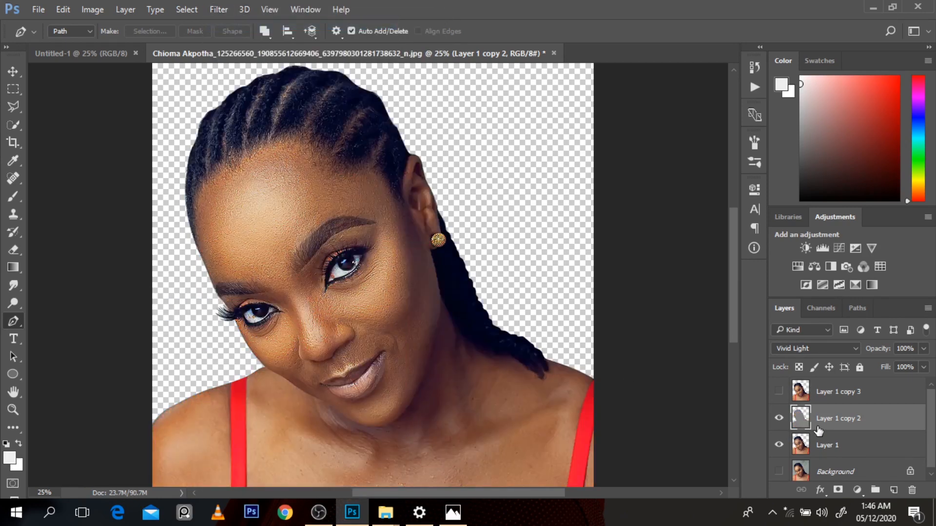
key("Delete")
Step: Compare the portrait with and without Layer 1 copy 3, and delete that copy
left_click(779, 392)
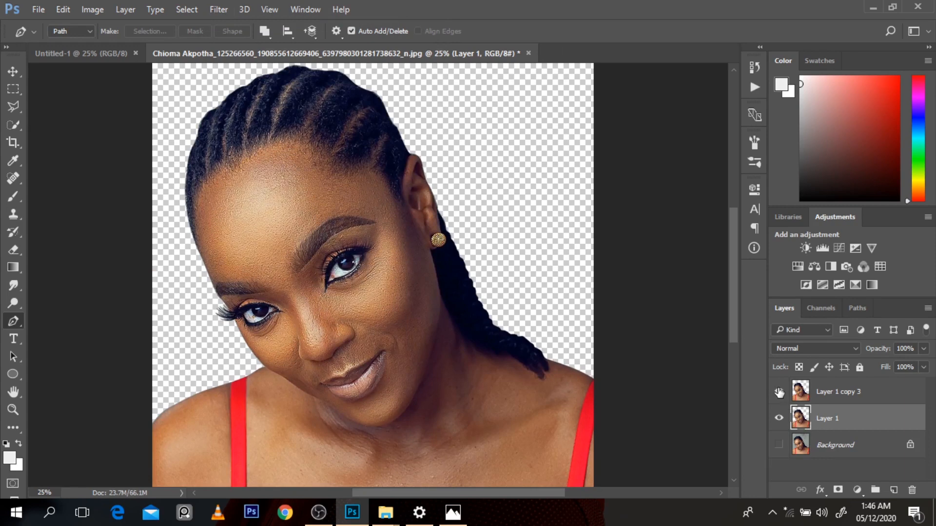
left_click(827, 397)
scroll(320, 236, "up", 1)
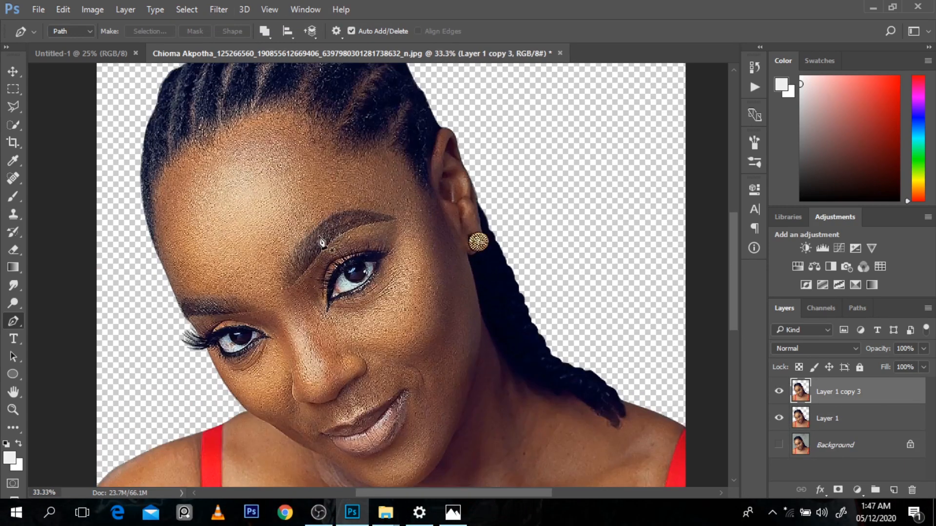
left_click(779, 392)
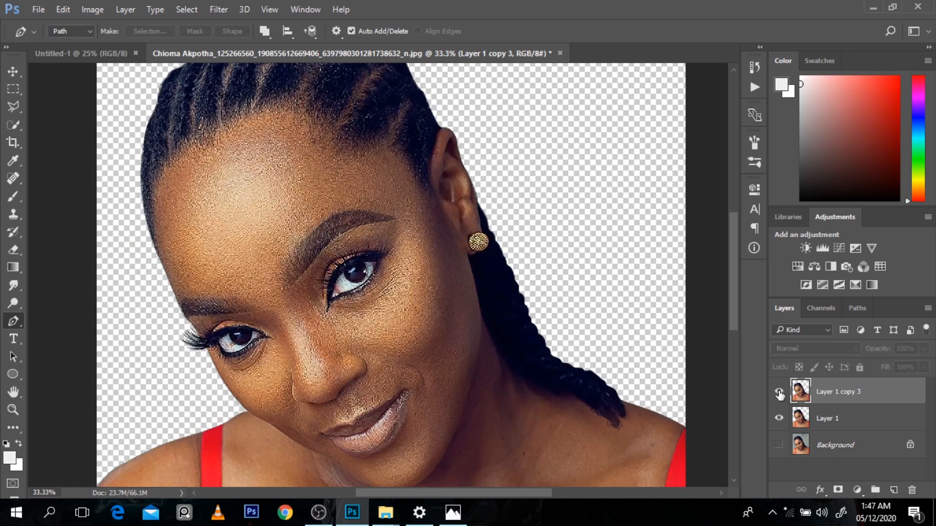
left_click(778, 392)
left_click(779, 393)
left_click(782, 396)
key("Delete")
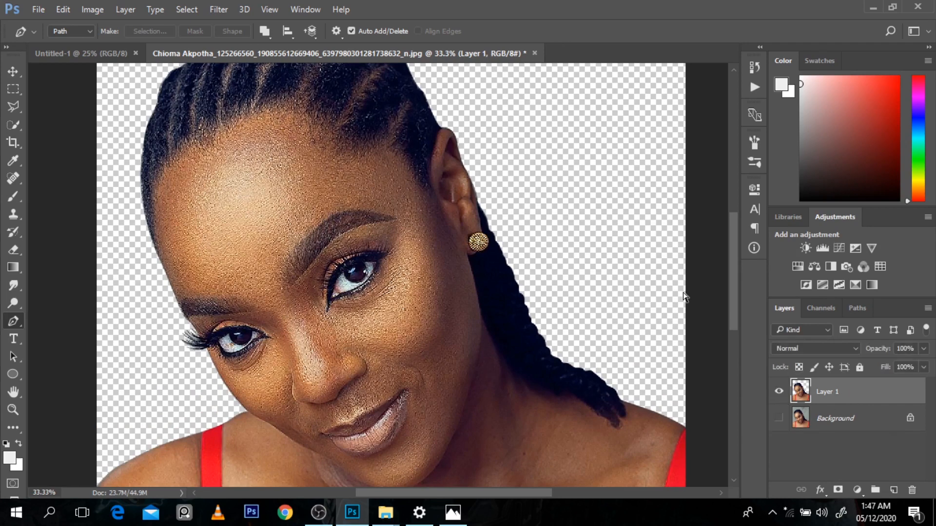
Step: Examine the portrait's skin texture and sharpness at several zoom levels
left_click(465, 203, "alt")
left_click(465, 203, "alt")
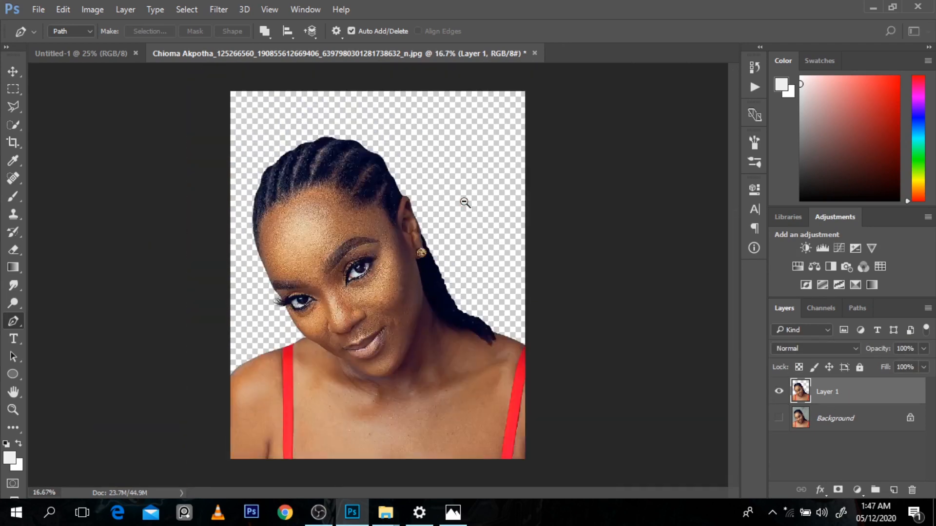
left_click(465, 203, "alt")
left_click(354, 325, "ctrl")
left_click(353, 325, "ctrl")
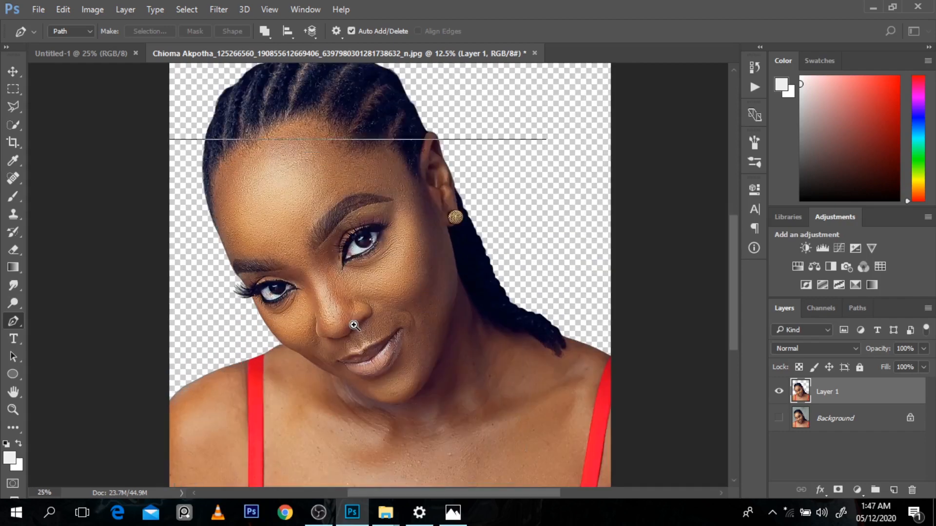
left_click(353, 325, "ctrl")
left_click(353, 325, "ctrl")
key("v")
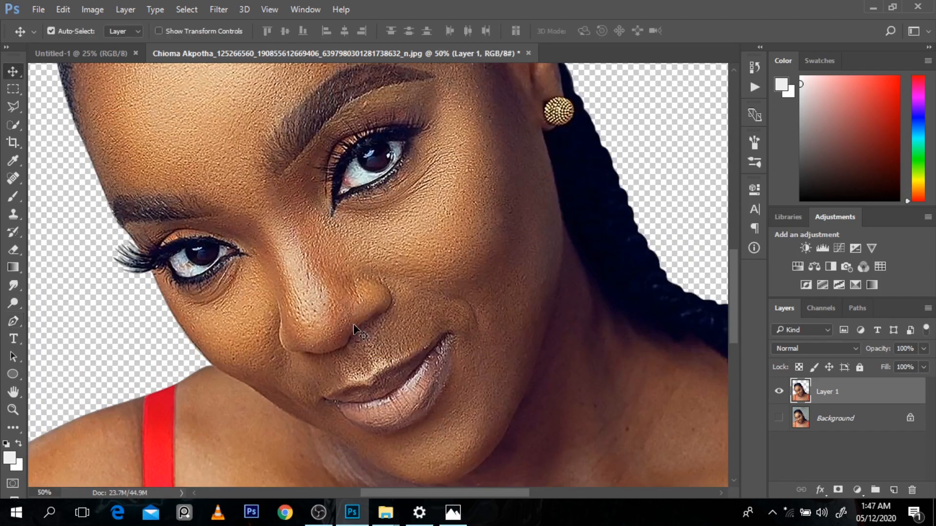
scroll(441, 314, "down", 1)
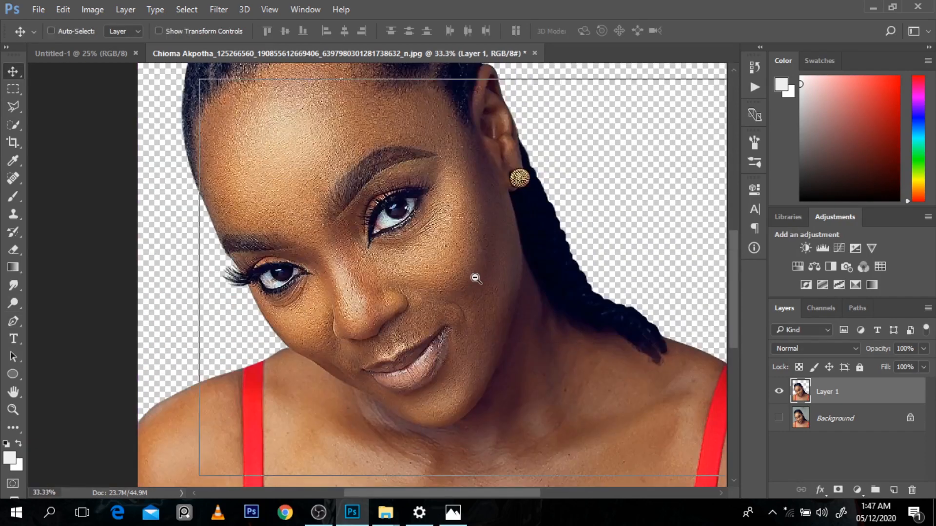
scroll(476, 276, "down", 1)
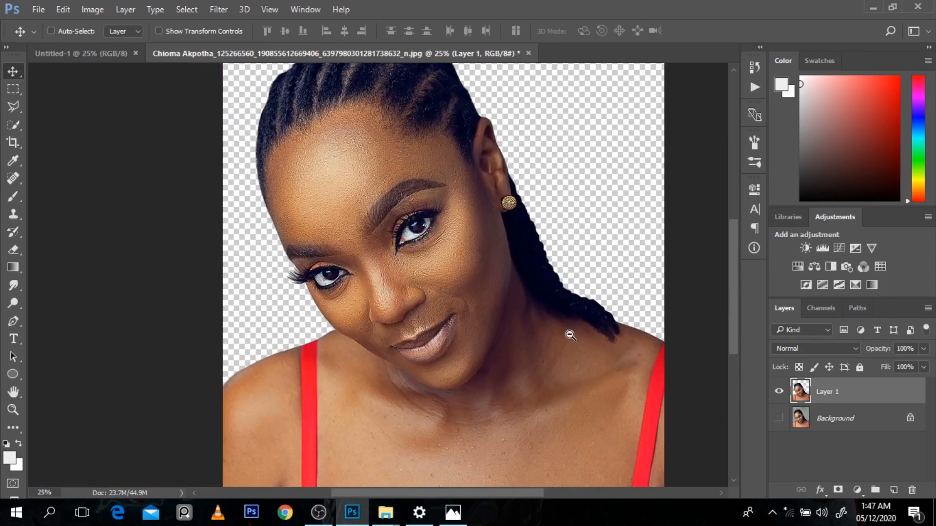
scroll(570, 339, "down", 1)
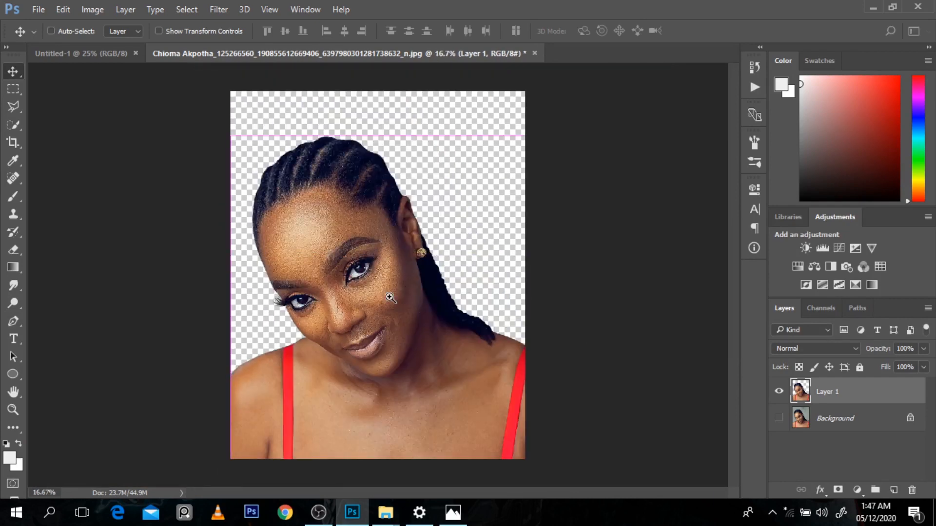
scroll(392, 302, "up", 2)
Step: Switch to the Smudge tool and enlarge its brush to 1100 px
key("r")
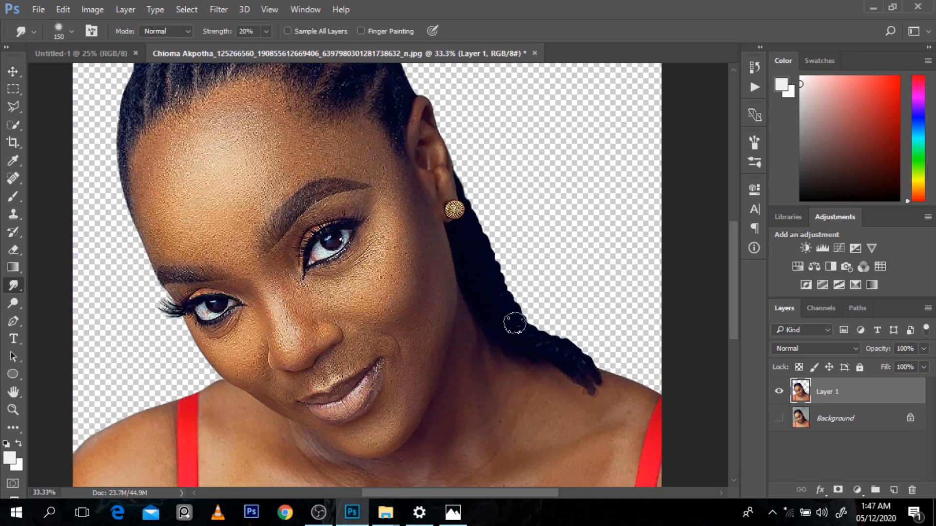
key("bracketright")
key("bracketright")
key("bracketright")
key("bracketright")
key("bracketright")
key("bracketright")
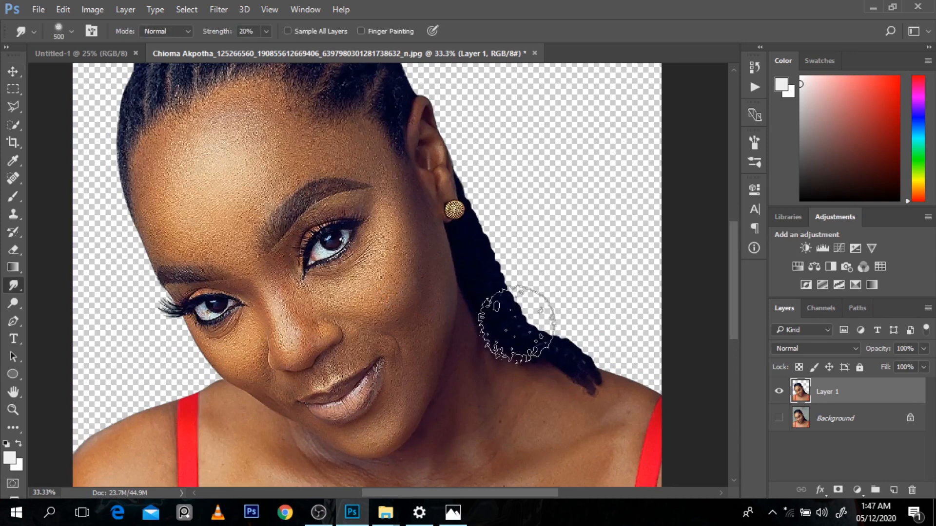
key("bracketright")
key("bracketright")
key("bracketright")
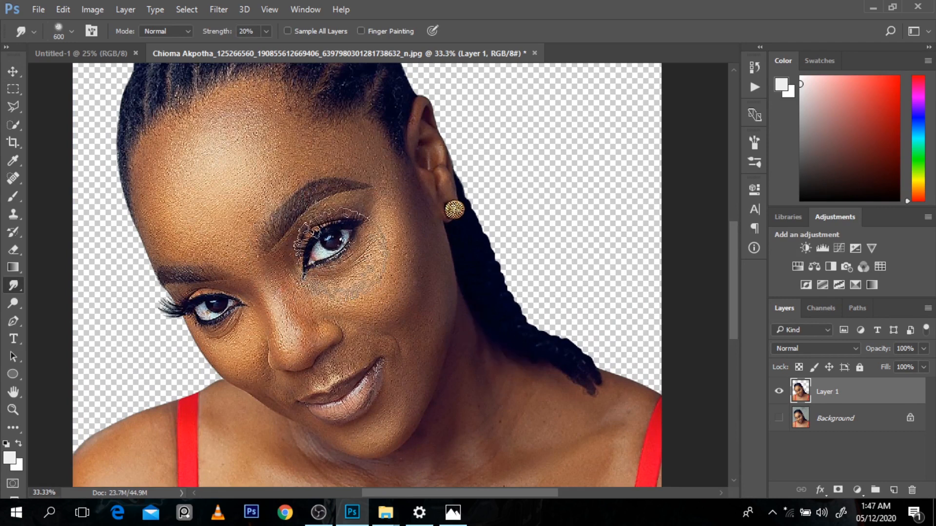
key("bracketright")
key("bracketright")
key("bracketright")
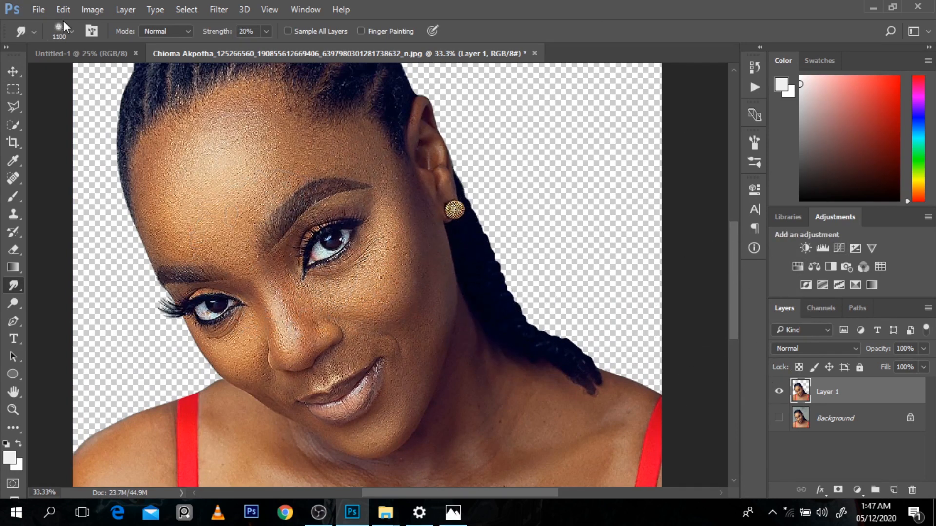
Step: Choose the soft speckled brush preset between the 100 and 119 presets for the Smudge tool
left_click(71, 31)
mouse_move(168, 160)
left_mouse_down()
mouse_move(164, 218)
mouse_move(164, 209)
left_mouse_up()
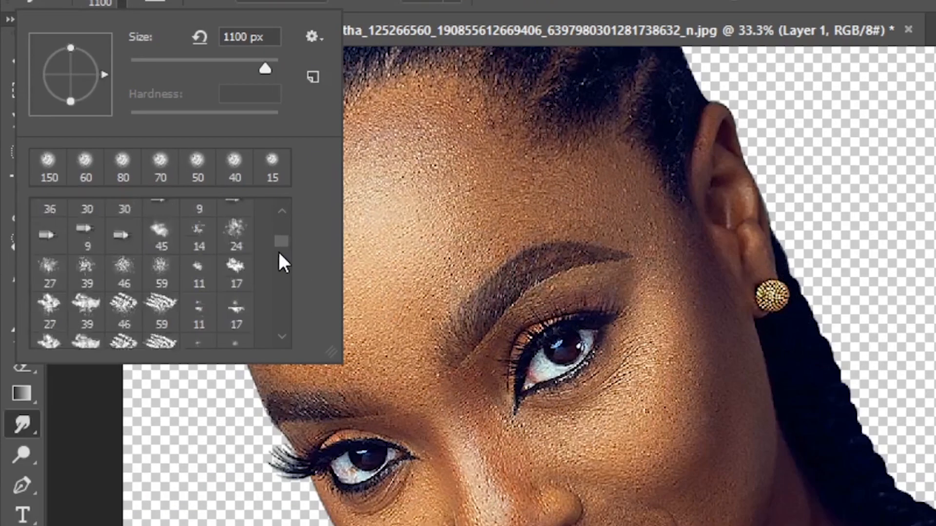
left_click_drag(391, 367, 397, 345)
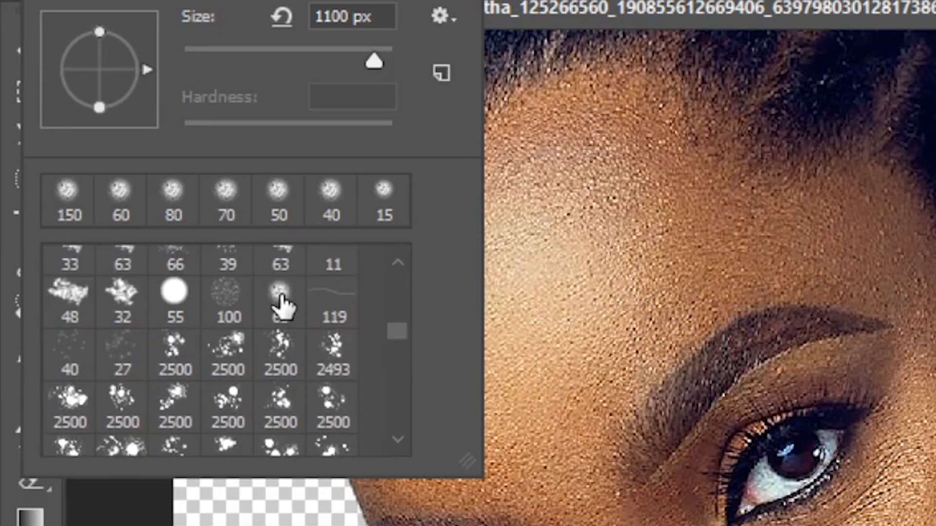
left_click(280, 298)
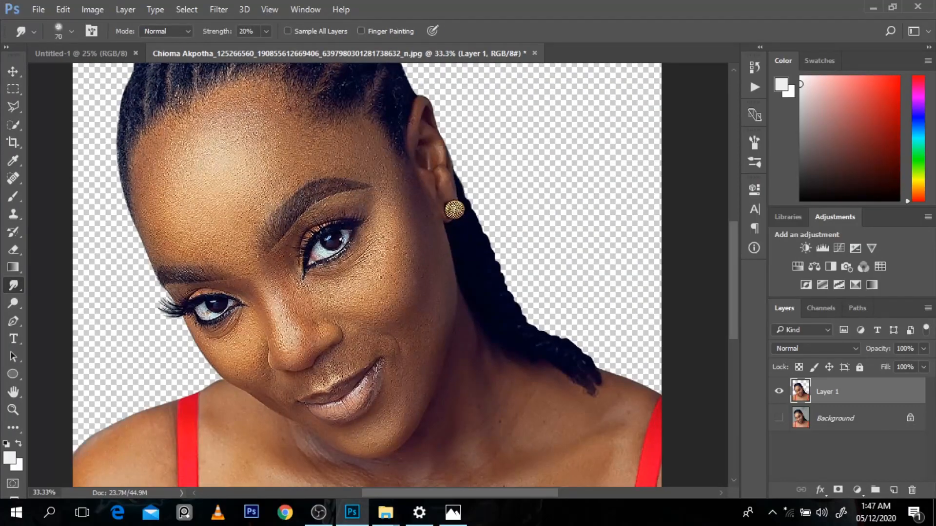
Step: Enlarge the speckled smudge brush to 2300 px to inspect the shape of its tip
key("bracketright")
key("bracketright")
key("bracketright")
key("bracketright")
key("bracketright")
key("bracketright")
key("bracketright")
key("bracketright")
key("bracketright")
key("bracketright")
key("bracketright")
key("bracketright")
key("bracketright")
key("bracketright")
key("bracketright")
key("bracketright")
key("bracketright")
key("bracketright")
key("bracketright")
key("bracketright")
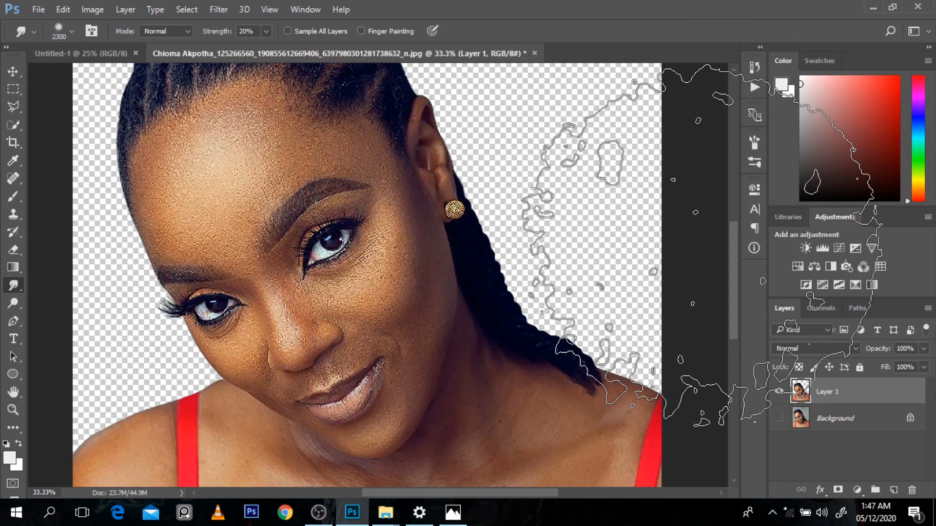
Step: Reduce the speckled smudge brush to 200 px
key("bracketleft")
key("bracketleft")
key("bracketleft")
key("bracketleft")
key("bracketleft")
key("bracketleft")
key("bracketleft")
key("bracketleft")
key("bracketleft")
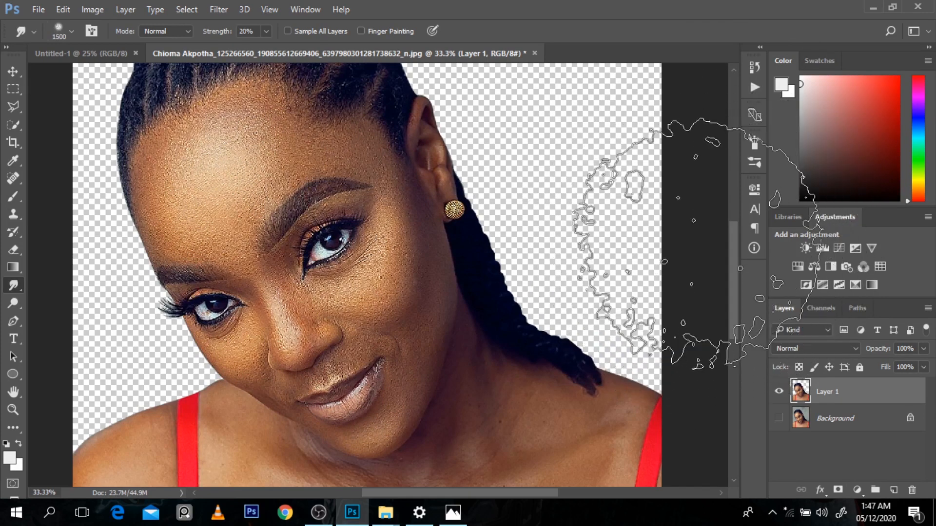
key("bracketleft")
key("bracketleft")
key("bracketleft")
key("bracketleft")
key("bracketleft")
key("bracketleft")
key("bracketleft")
key("bracketleft")
key("bracketleft")
key("bracketleft")
key("bracketleft")
key("bracketleft")
key("bracketleft")
key("bracketleft")
key("bracketleft")
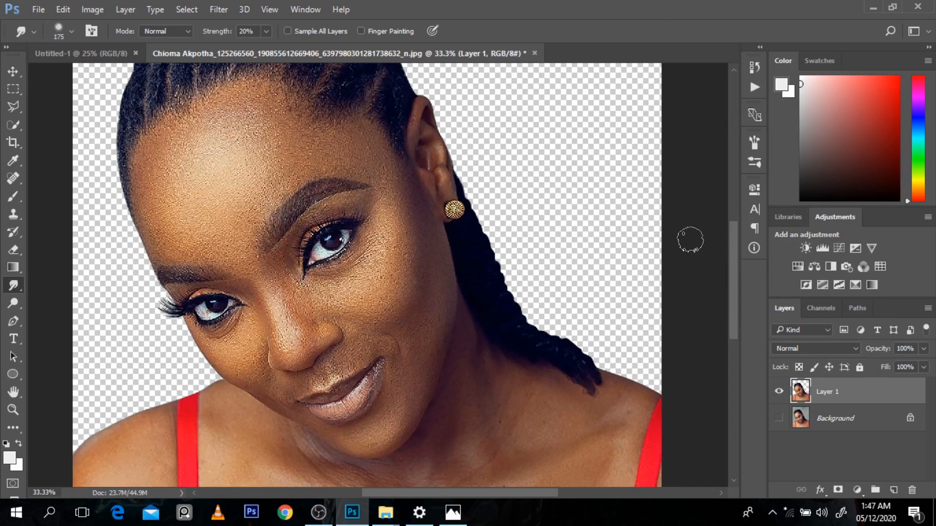
key("bracketright")
key("bracketright")
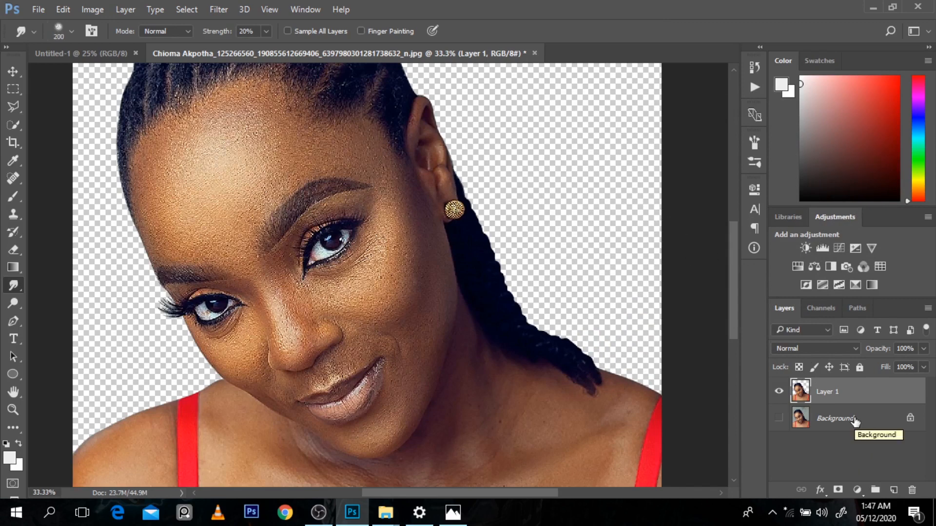
Step: Trace a Pen tool path along the lower lid of the image's left-hand eye, from inner to outer corner, undoing misplaced points
scroll(734, 284, "down", 1)
mouse_move(735, 280)
left_mouse_down()
mouse_move(737, 331)
mouse_move(723, 256)
mouse_move(734, 268)
left_mouse_up()
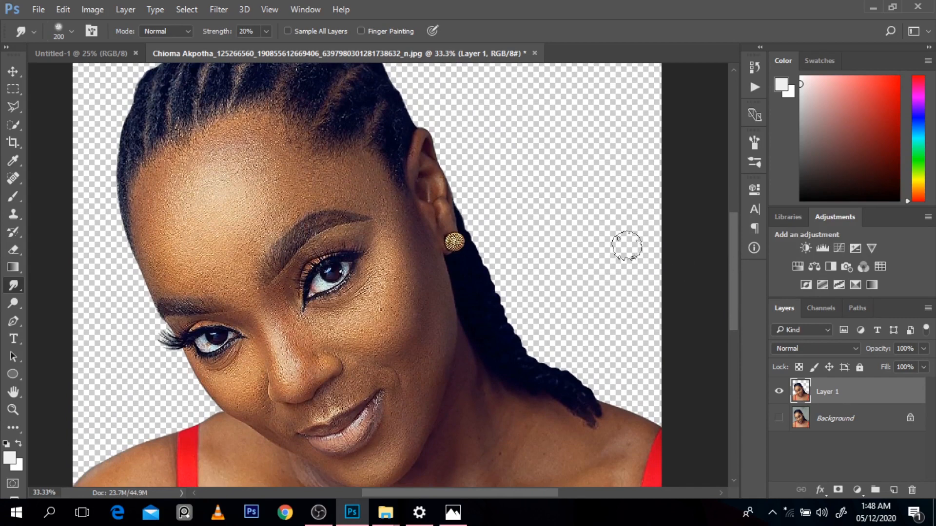
key("p")
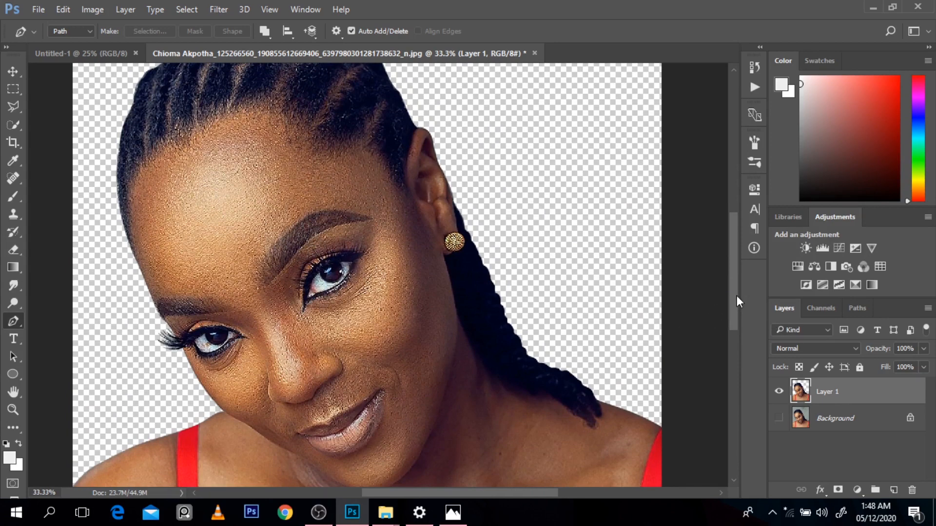
mouse_move(734, 303)
left_mouse_down()
mouse_move(732, 344)
mouse_move(733, 298)
left_mouse_up()
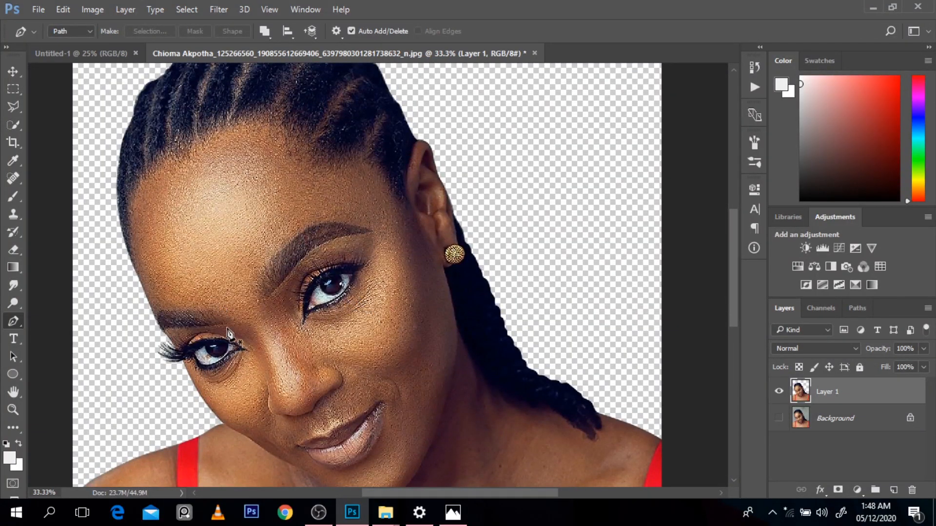
key("ctrl+plus")
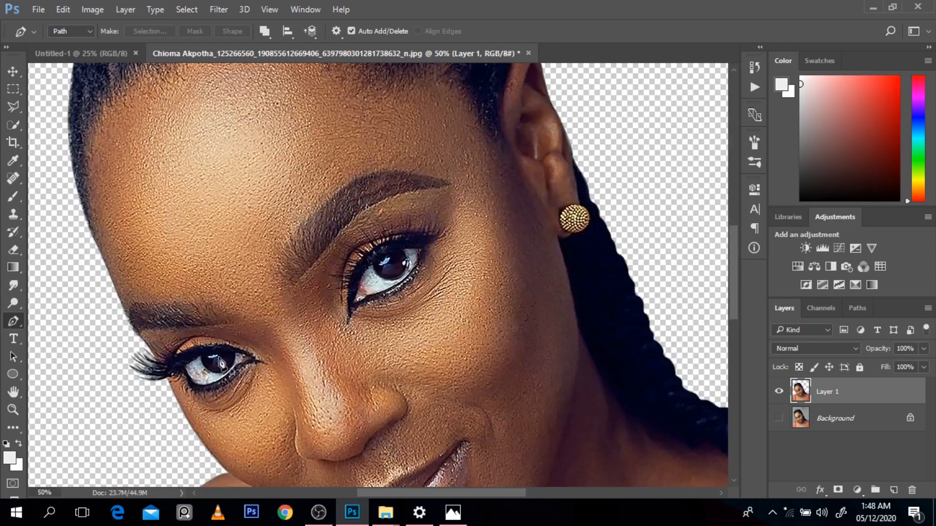
left_click(186, 369)
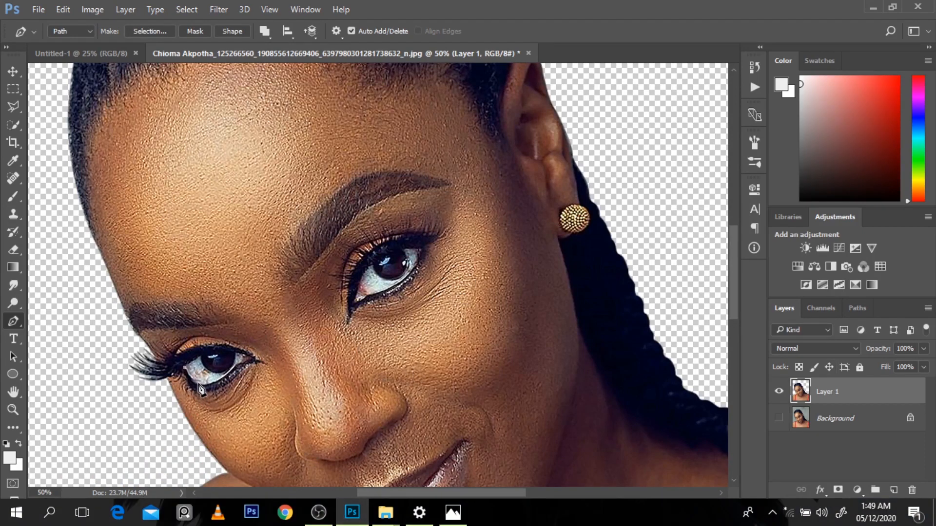
left_click_drag(199, 384, 206, 382)
left_click_drag(205, 385, 246, 362)
key("ctrl+z")
left_click_drag(250, 361, 253, 360)
left_click_drag(240, 375, 234, 383)
left_click_drag(208, 399, 133, 390)
left_click(175, 380)
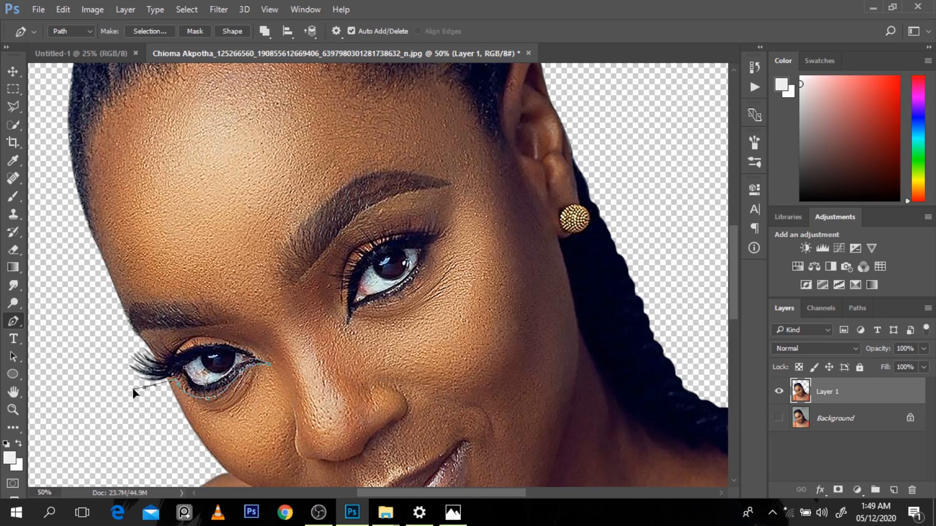
key("ctrl+z")
Step: Extend the path from the outer eye corner loosely around the lashes that overhang the transparent background, undoing the misplaced last point
left_click(161, 383)
left_click_drag(105, 394, 97, 372)
left_click_drag(95, 349, 143, 345)
left_click(134, 335)
key("ctrl+z")
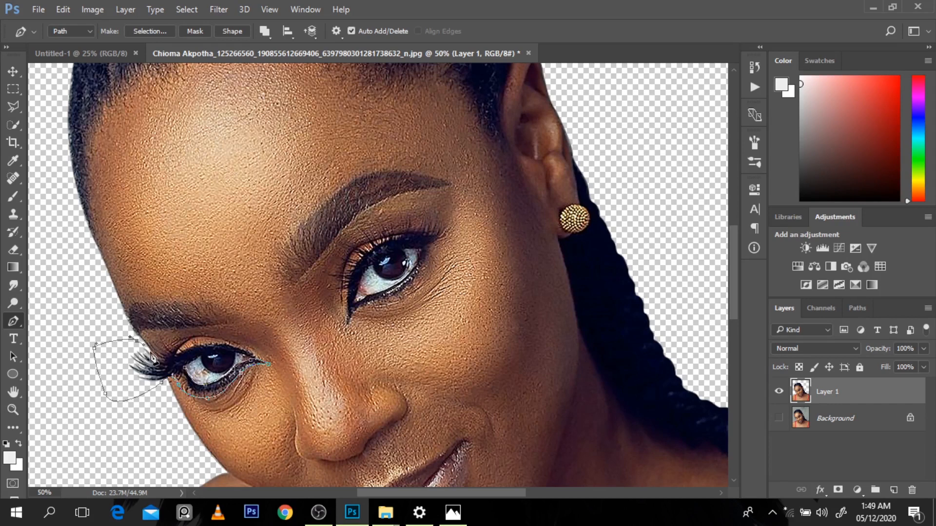
Step: Extend the path above the upper lashes and lid of the image's left-hand eye towards the inner corner, undoing the last point
left_click(152, 350)
left_click_drag(154, 337, 161, 335)
left_click(166, 340)
left_click_drag(197, 335, 261, 353)
key("ctrl+z")
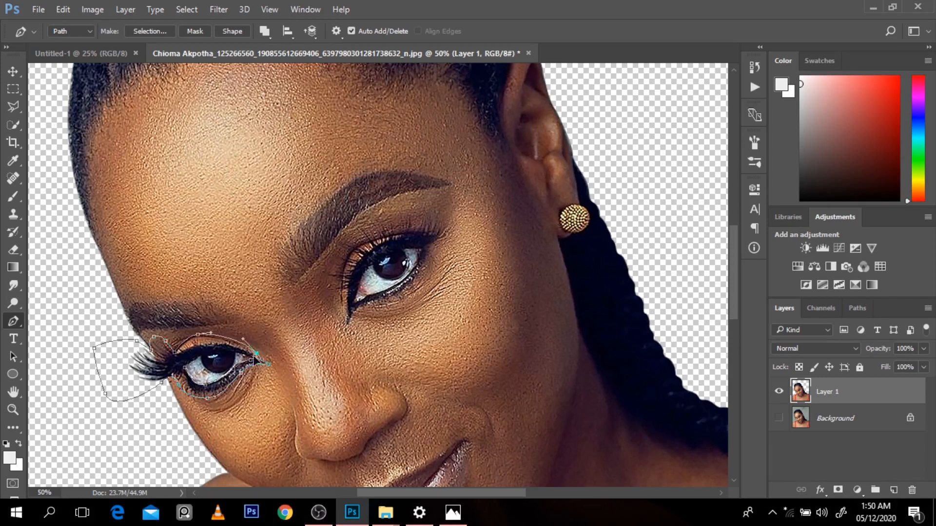
Step: Close the path at the inner eye corner and copy the enclosed lashes and lid from Layer 1 to a new layer
left_click(253, 358)
left_click_drag(184, 368, 161, 392)
key("ctrl+Return")
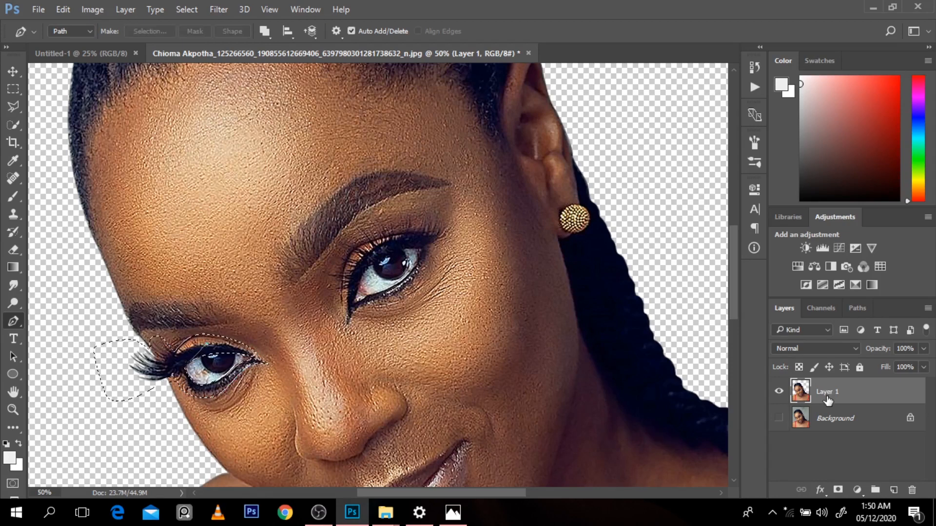
key("ctrl+j")
Step: On Layer 1, trace a Pen path along the upper rim of the image's right-hand eye opening between its two corners
left_click(832, 422)
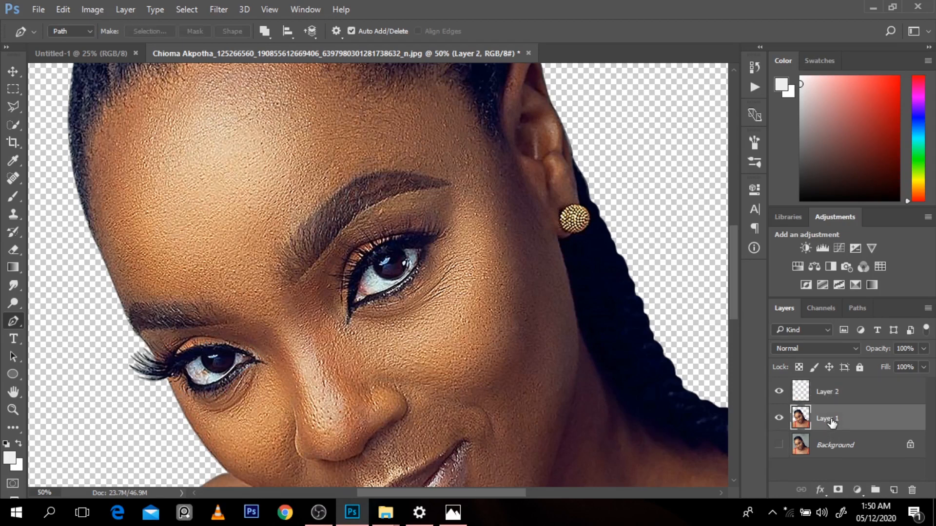
left_click(354, 304)
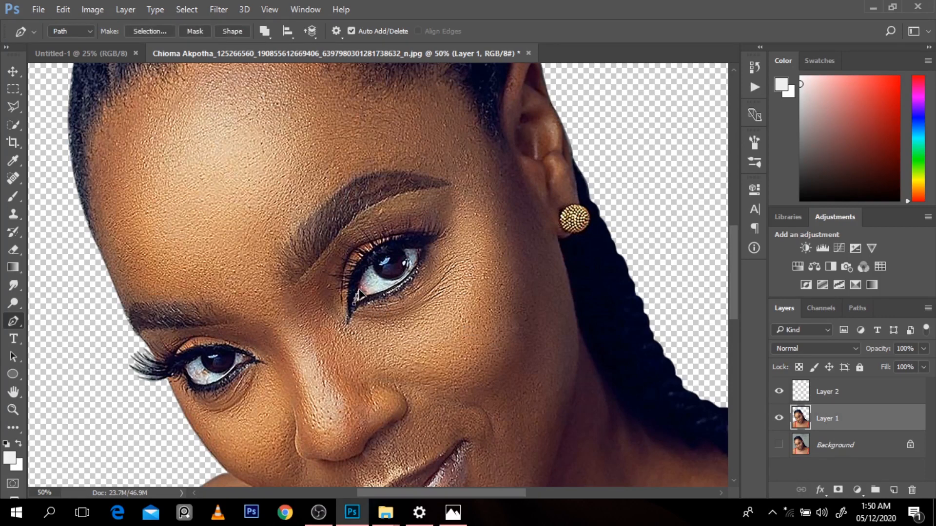
left_click_drag(380, 257, 402, 249)
left_click(419, 251)
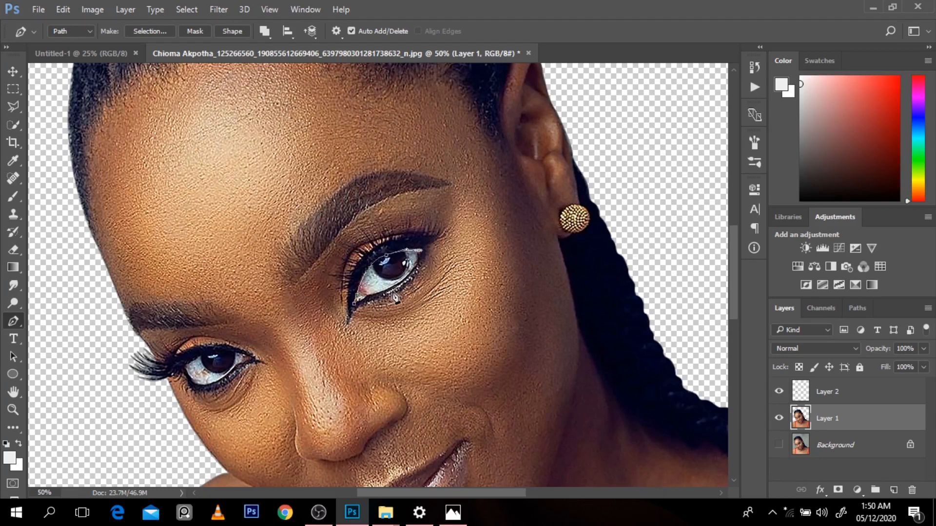
left_click(355, 304)
Step: Continue the path under the lower lid, round the outer corner and above the upper lashes, closing it near the inner corner
left_click_drag(380, 301, 406, 294)
left_click_drag(423, 266, 454, 226)
left_click(429, 248)
left_click(423, 217)
left_click(361, 225)
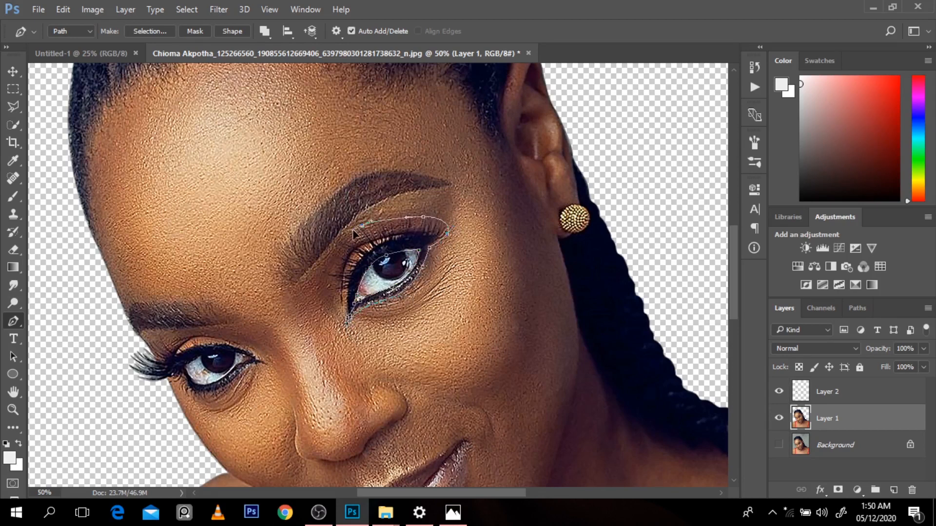
left_click(335, 262)
left_click(350, 317)
Step: Copy the outlined right-hand eye area to a new layer and merge it with the layer holding the other eye's lashes
key("ctrl+Return")
key("ctrl+j")
left_click(855, 397, "ctrl")
key("ctrl+e")
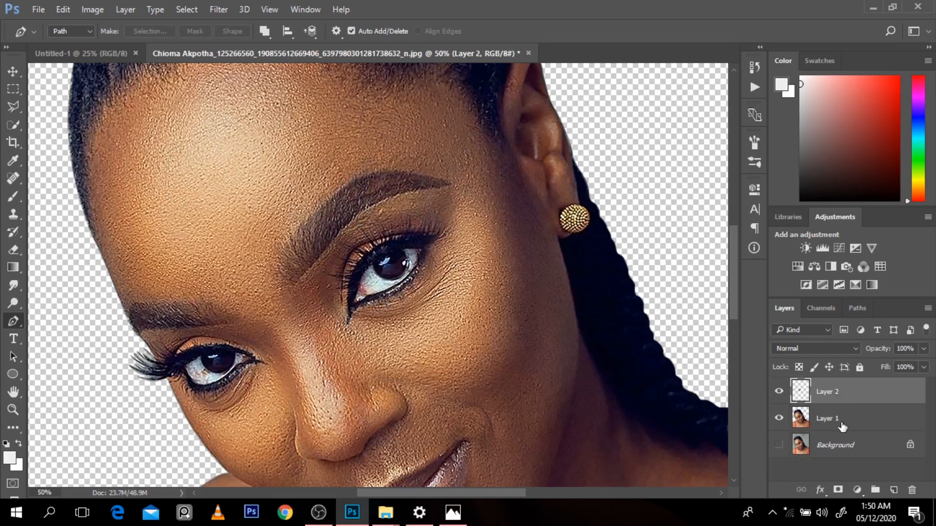
Step: Outline the image's right-hand eyebrow on Layer 1 with a closed Pen path and copy it to a new layer
left_click(842, 424)
left_click(295, 288)
left_click_drag(341, 232, 351, 219)
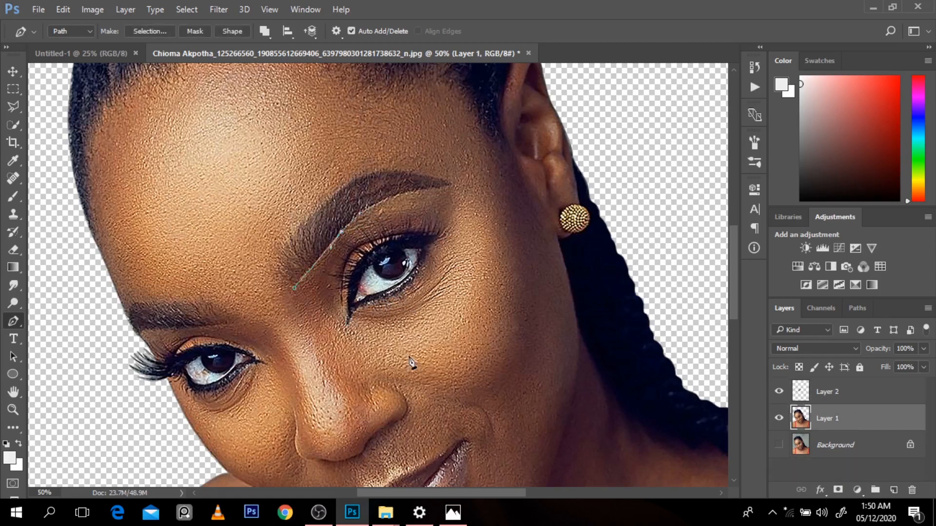
left_click_drag(393, 168, 353, 166)
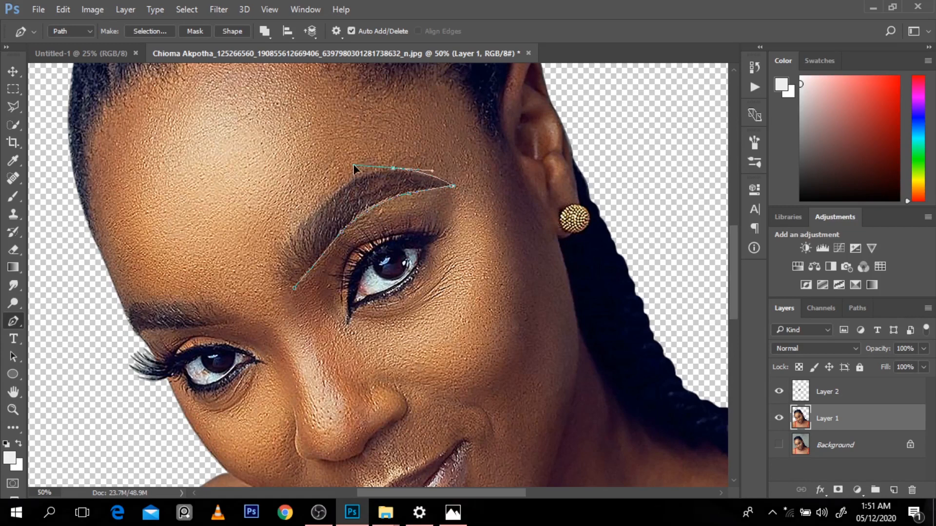
left_click_drag(302, 225, 284, 246)
left_click(294, 288)
key("ctrl+Return")
key("ctrl+j")
Step: Outline the image's left-hand eyebrow on Layer 1 with a Pen path and turn it into a selection
left_click(852, 435)
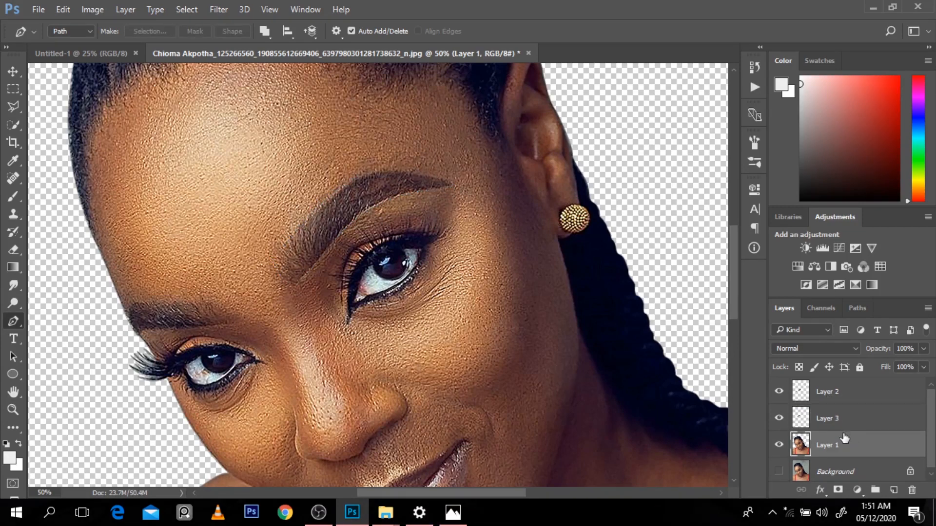
left_click_drag(138, 342, 157, 329)
left_click_drag(213, 326, 232, 321)
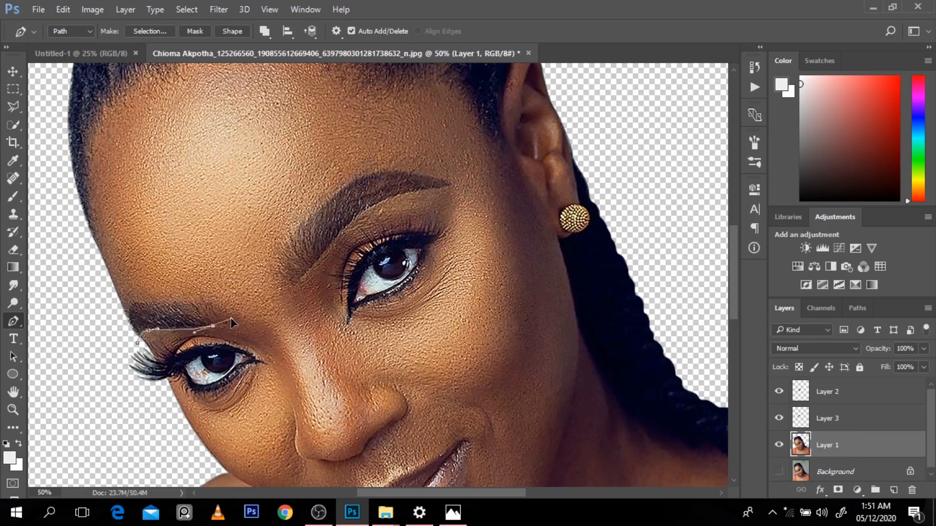
left_click(229, 324)
left_click_drag(154, 301, 139, 301)
left_click_drag(202, 296, 207, 299)
left_click(155, 301)
left_click_drag(122, 321, 135, 356)
key("ctrl+Return")
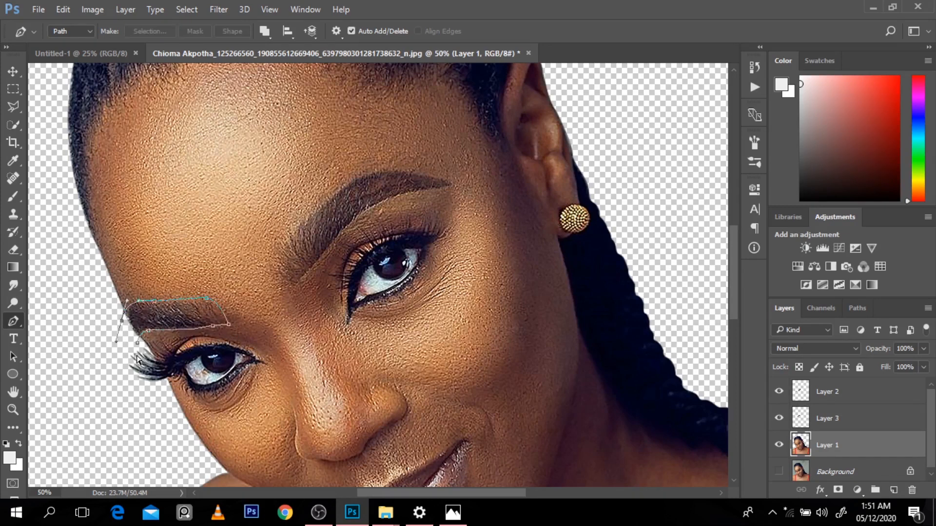
Step: Copy the selected eyebrow to a new layer and merge it with the other eyebrow's layer
key("ctrl+j")
left_click(829, 418, "ctrl")
key("ctrl+e")
Step: Outline the gold earring on Layer 1 with a Pen path and copy it to a new layer
key("alt+bracketleft")
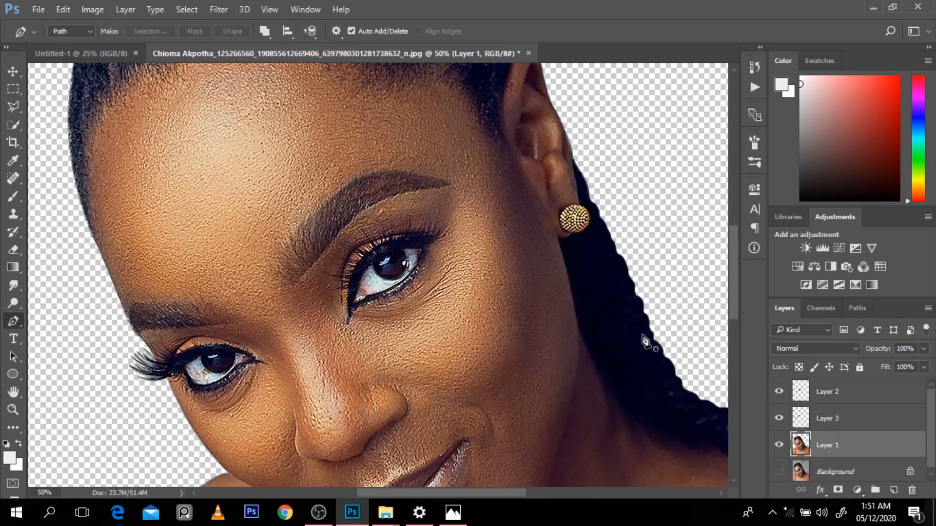
left_click_drag(572, 234, 541, 234)
left_click(590, 218, "alt")
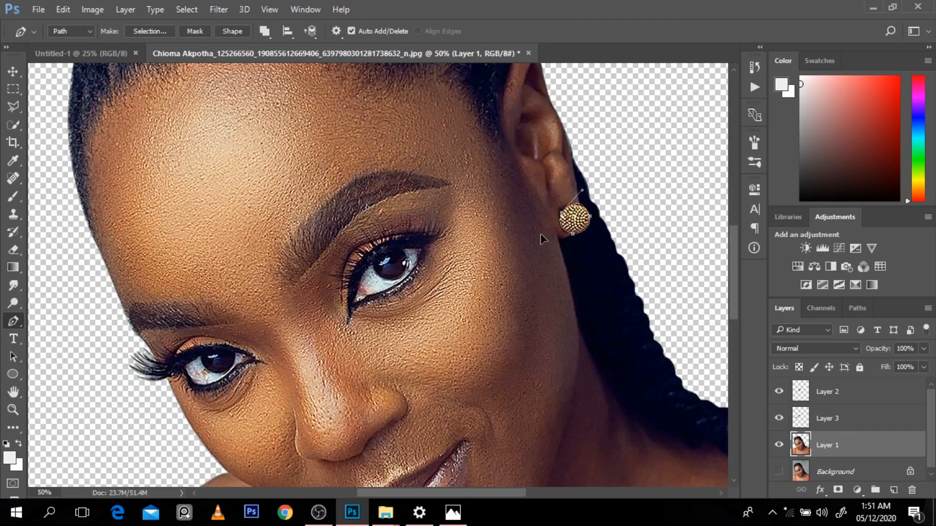
key("ctrl+Return")
key("ctrl+j")
Step: Rename the three cutout layers "ear ring", "eye lashes" and "eye brow" to match their contents
double_click(827, 444)
type("ear ring")
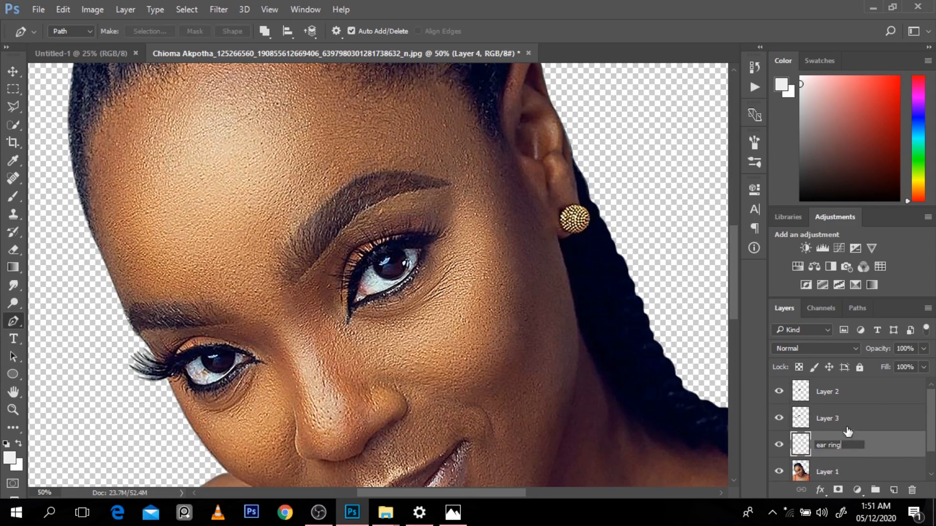
double_click(827, 392)
type("eye")
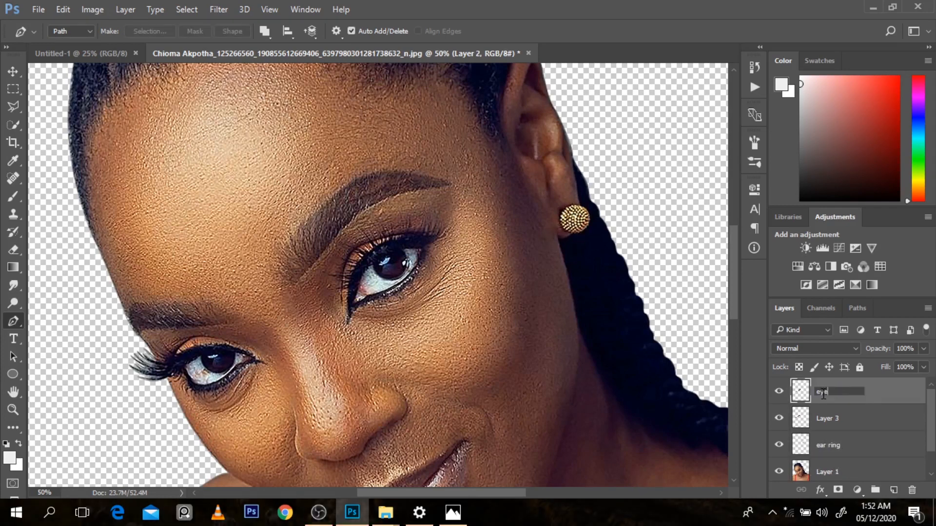
type(" lashes")
key("Return")
double_click(831, 418)
type("eye br")
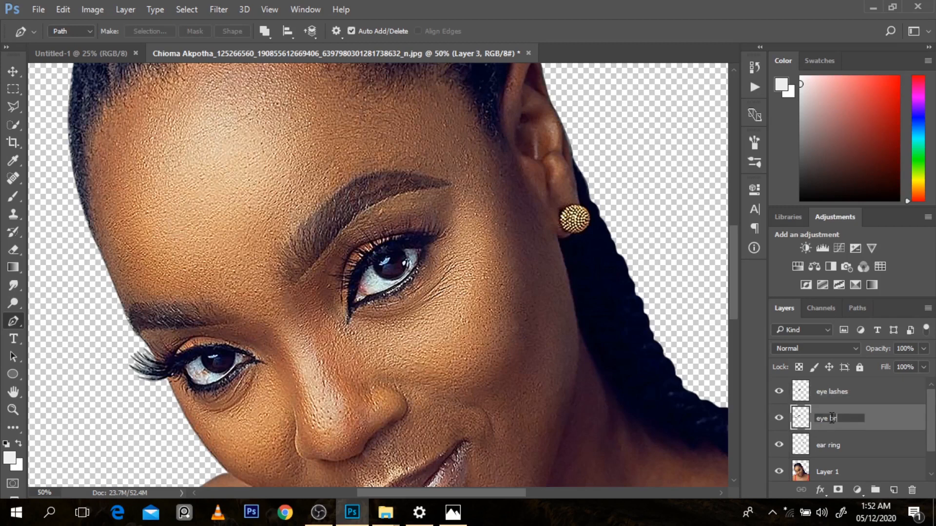
type("ow")
key("Return")
Step: On Layer 1, trace a Pen path along the hairline from the image's left-hand temple across the forehead to the front of the ear
left_click(823, 472)
left_click_drag(733, 305, 733, 276)
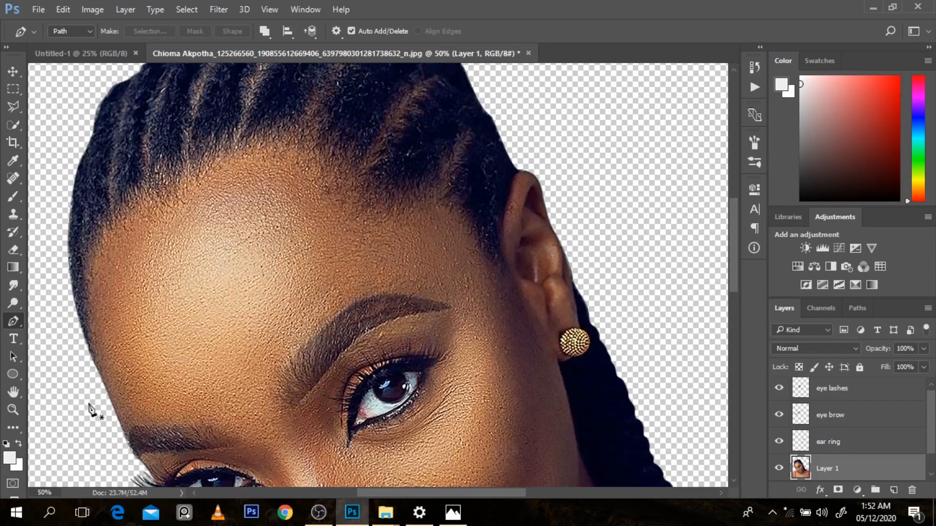
left_click(85, 398)
left_click_drag(104, 348, 99, 336)
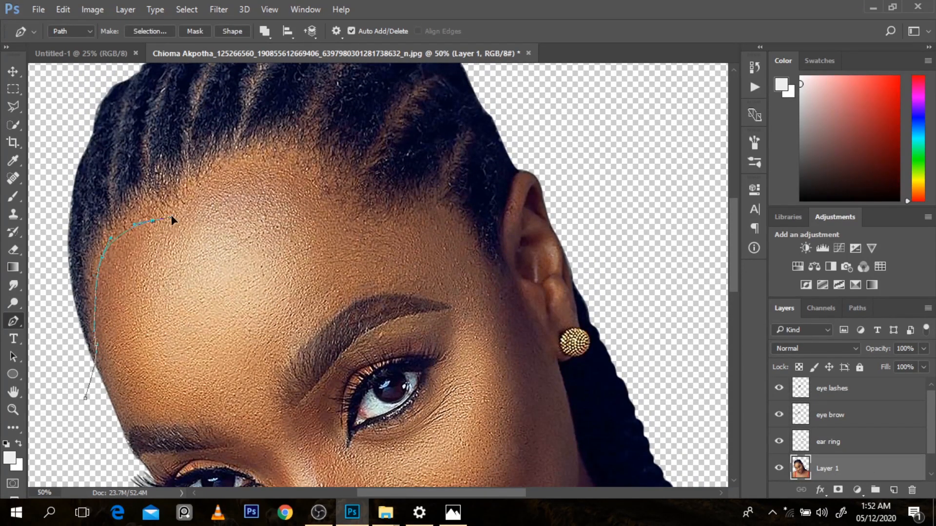
left_click_drag(205, 187, 219, 162)
left_click_drag(288, 166, 312, 182)
left_click(408, 213)
left_click(448, 212)
left_click(496, 278)
left_click(518, 300)
Step: Continue the hair path up the front edge of the ear, loosely around its back and down beneath the earring
left_click_drag(502, 230, 502, 208)
left_click_drag(517, 177, 526, 157)
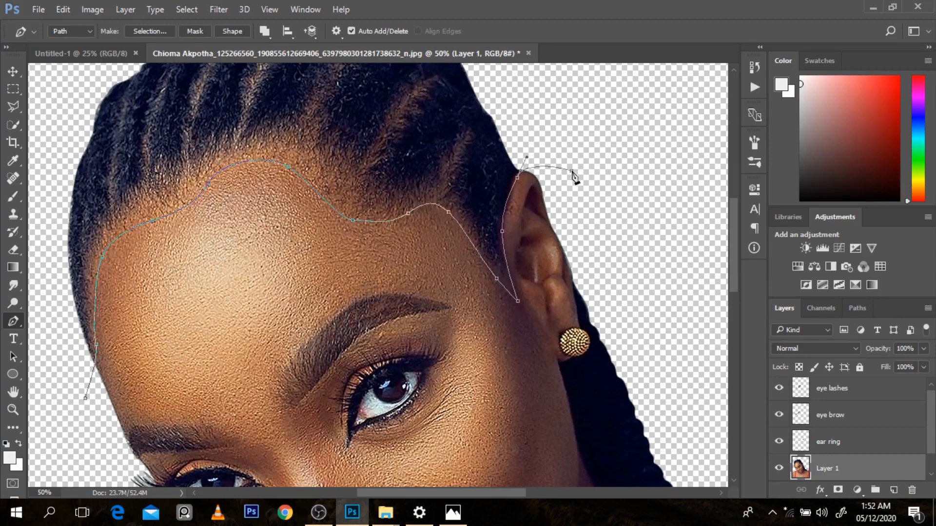
left_click(607, 222)
left_click(577, 266)
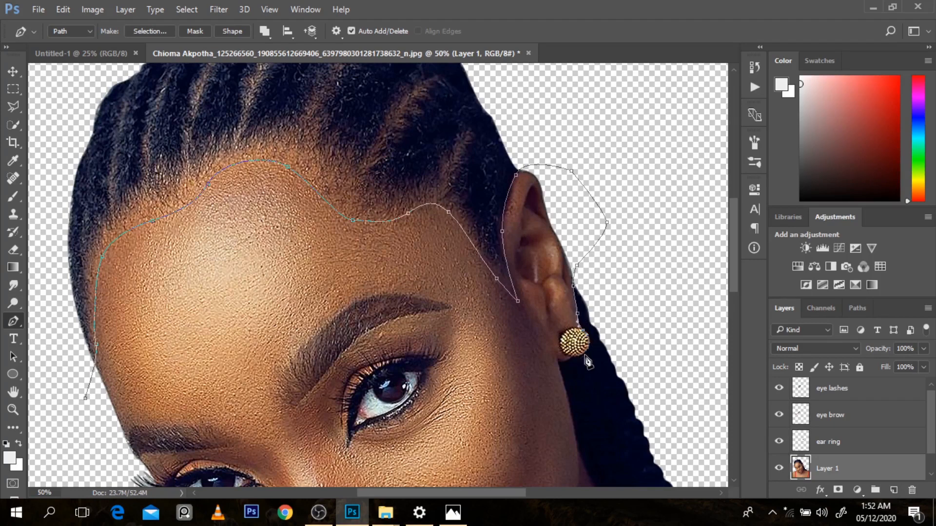
left_click_drag(585, 358, 556, 358)
Step: Extend the hair path down the neck side of the braid and around its tip at the shoulder, undoing a misplaced point
left_click_drag(733, 212, 734, 249)
left_click_drag(578, 279, 579, 302)
left_click_drag(619, 345, 628, 359)
left_click_drag(513, 493, 563, 493)
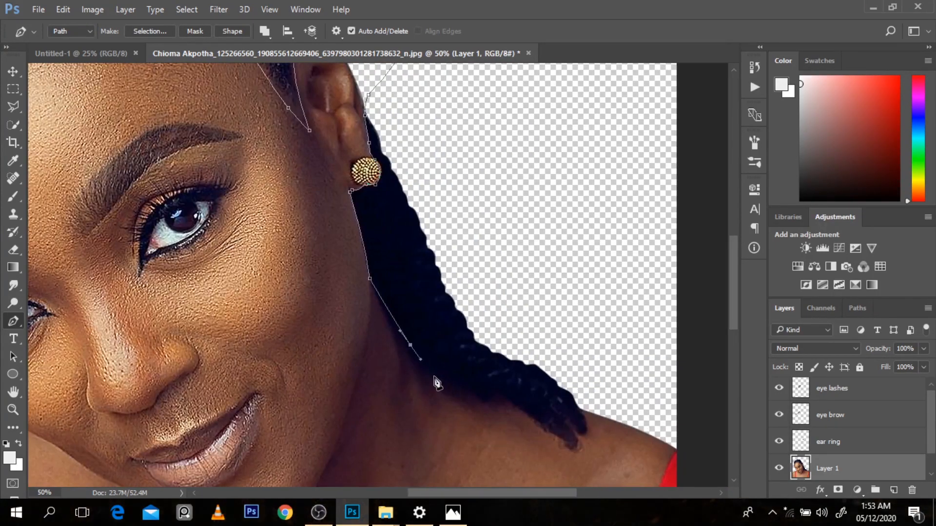
left_click_drag(478, 398, 485, 403)
left_click(495, 396)
left_click_drag(536, 419, 563, 416)
key("ctrl+z")
left_click_drag(588, 433, 587, 426)
left_click(583, 413)
Step: Run the hair path loosely through the transparent area around the outside of the head and back to the temple
left_click(595, 376)
scroll(566, 301, "down", 3)
left_click_drag(502, 177, 452, 136)
left_click(347, 119)
left_click(266, 115)
left_click_drag(241, 166, 228, 206)
Step: Copy the outlined hair from Layer 1 to a new layer and name it "hair"
key("ctrl+Return")
key("ctrl+j")
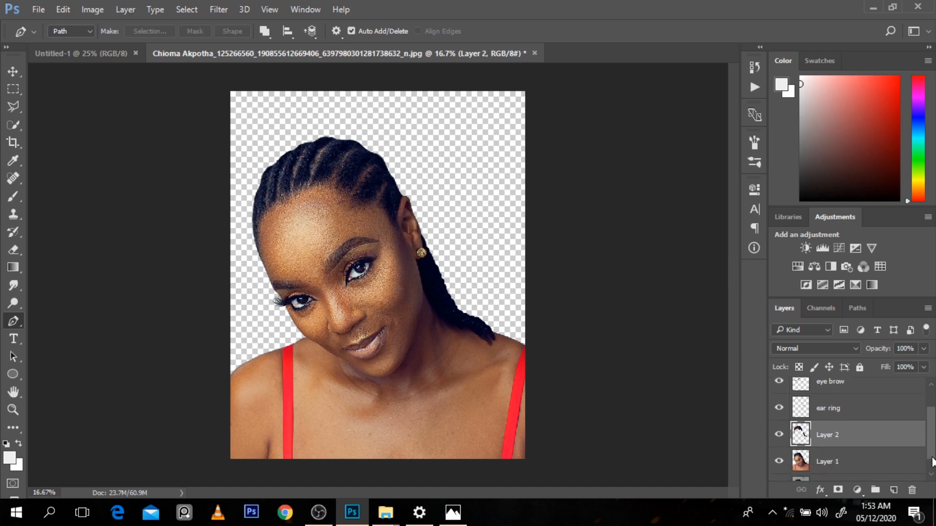
double_click(827, 435)
type("hair")
key("Return")
Step: Outline the image's right-hand red strap on Layer 1 with a closed Pen path and copy it to a new layer
left_click(529, 330)
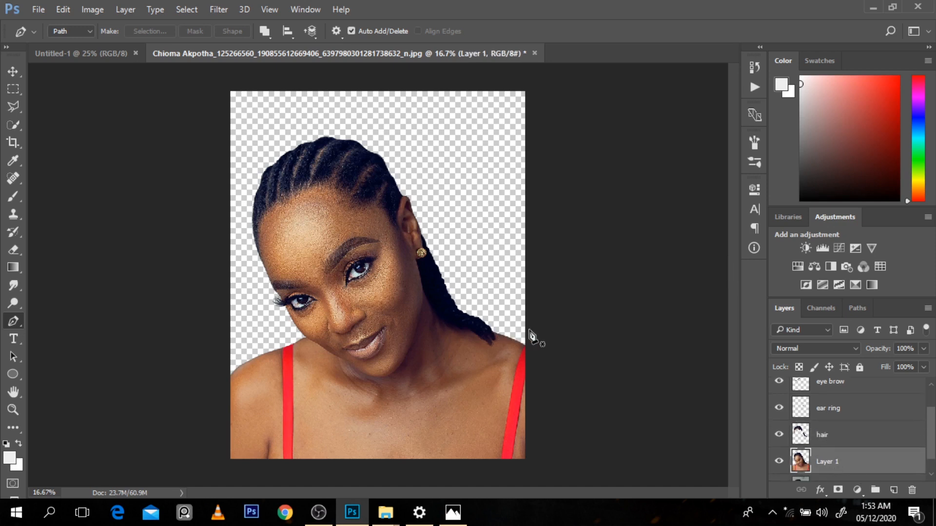
left_click(501, 461)
left_click(507, 472)
left_click(513, 461)
left_click_drag(529, 370, 539, 344)
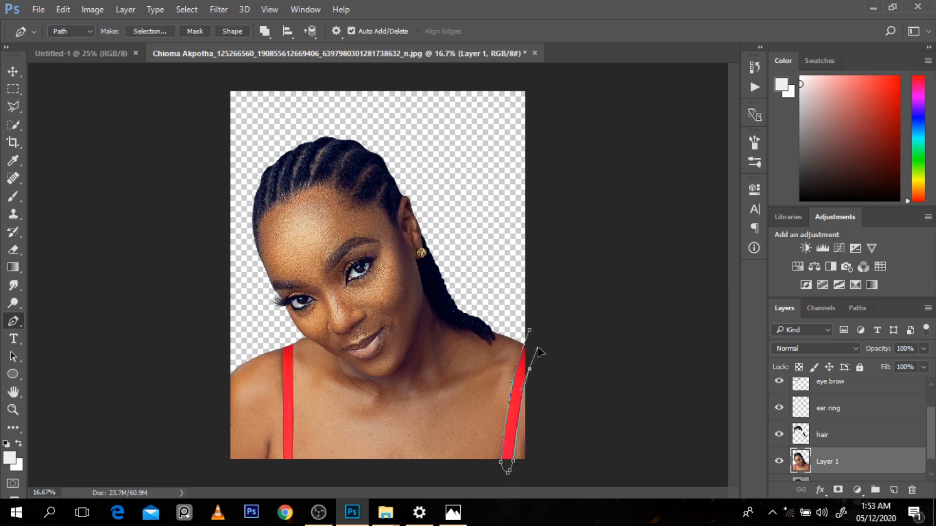
left_click(530, 306)
key("ctrl+Return")
key("ctrl+j")
Step: Outline the image's left-hand red strap on Layer 1 with a Pen path and copy it to a new layer
left_click(292, 472)
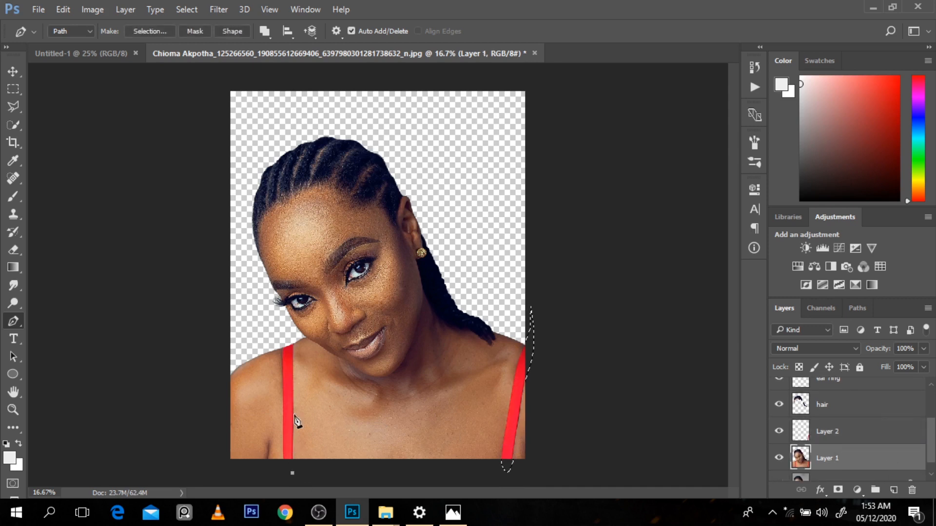
left_click(295, 390)
left_click_drag(293, 336, 277, 328)
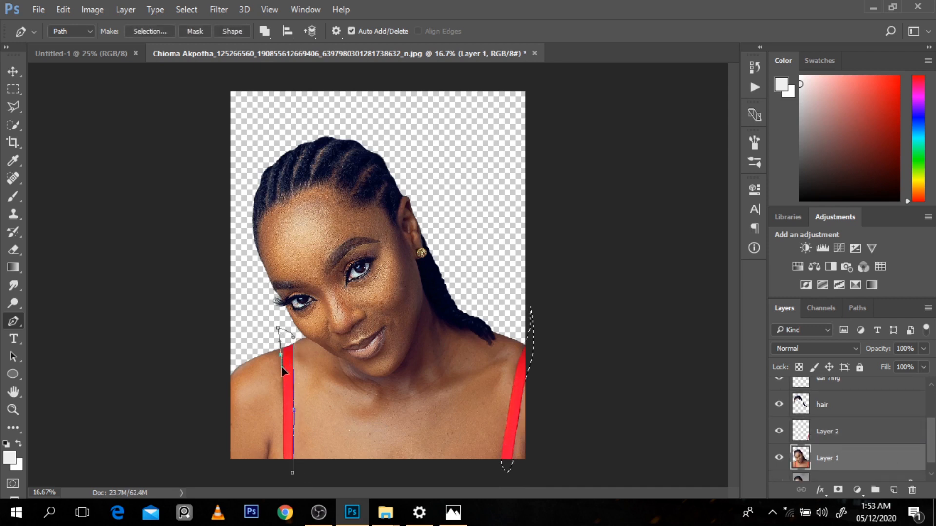
left_click_drag(283, 466, 279, 473)
key("ctrl+Return")
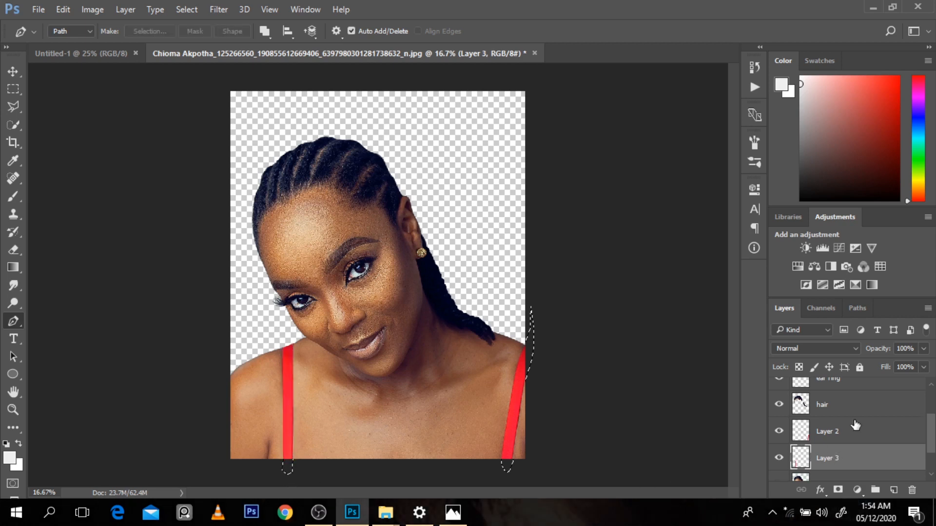
Step: Merge the two strap layers into one and name it "cloth"
left_click(855, 427)
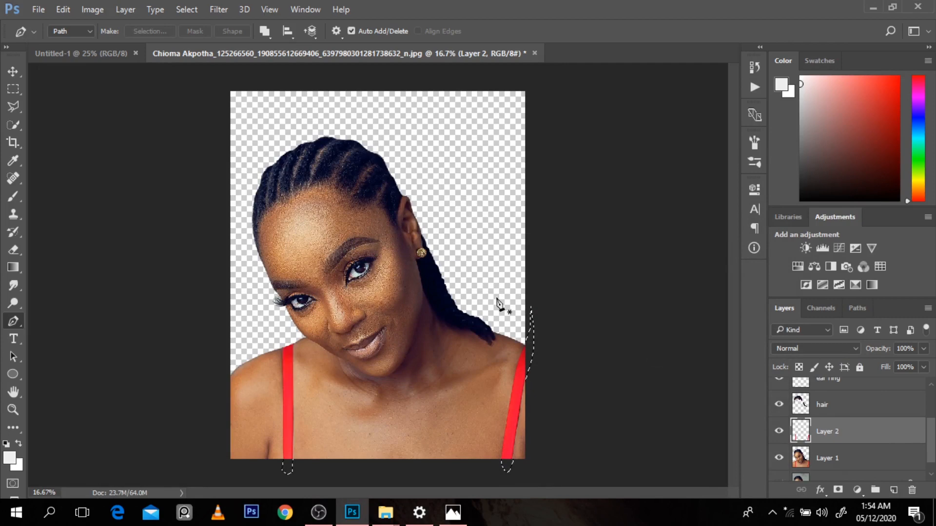
left_click(378, 266)
left_click(377, 267)
double_click(829, 431)
type("cloth")
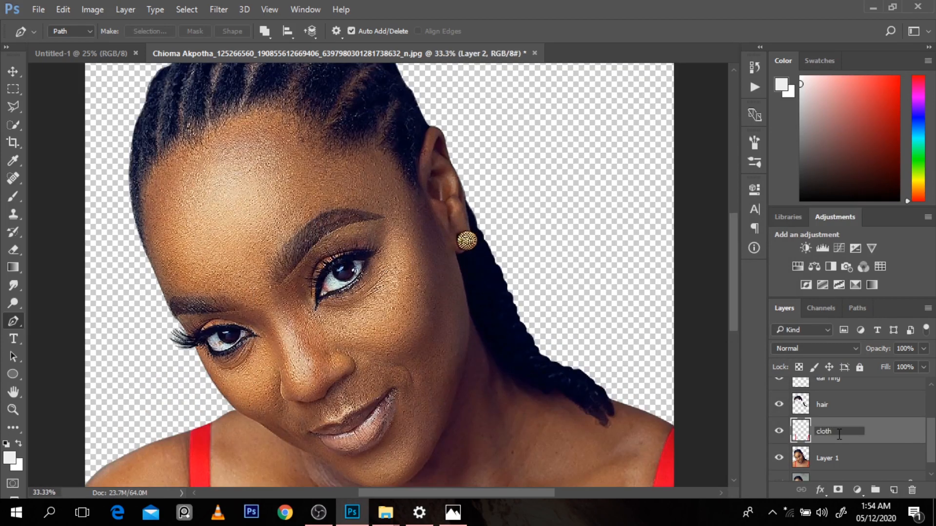
key("Return")
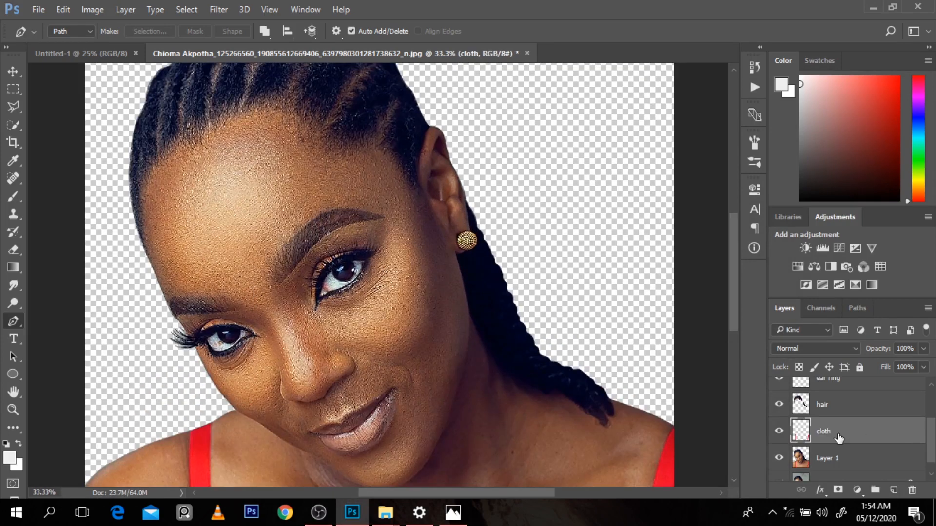
Step: Switch to the Smudge tool on Layer 1 and load the outline of the eye lashes layer as a selection
left_click(512, 299, "alt")
key("r")
left_click(444, 319, "ctrl")
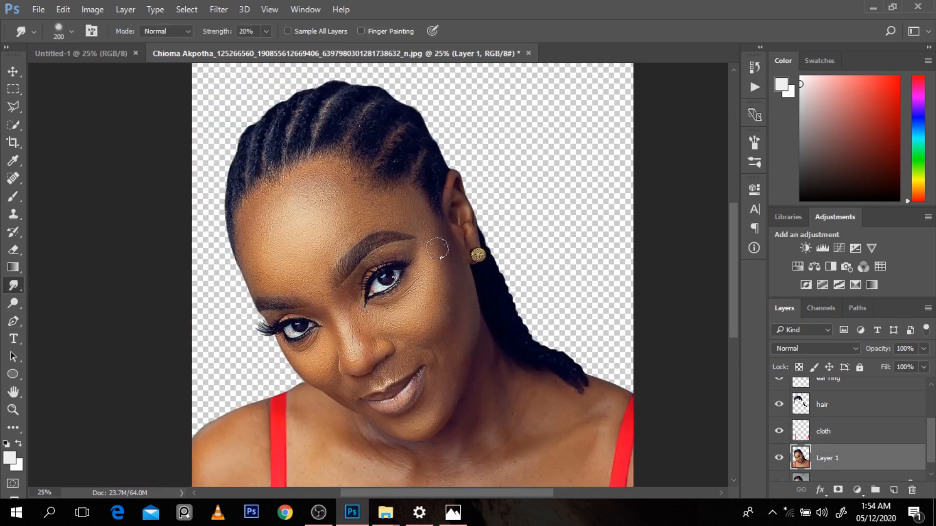
left_click(454, 252, "ctrl")
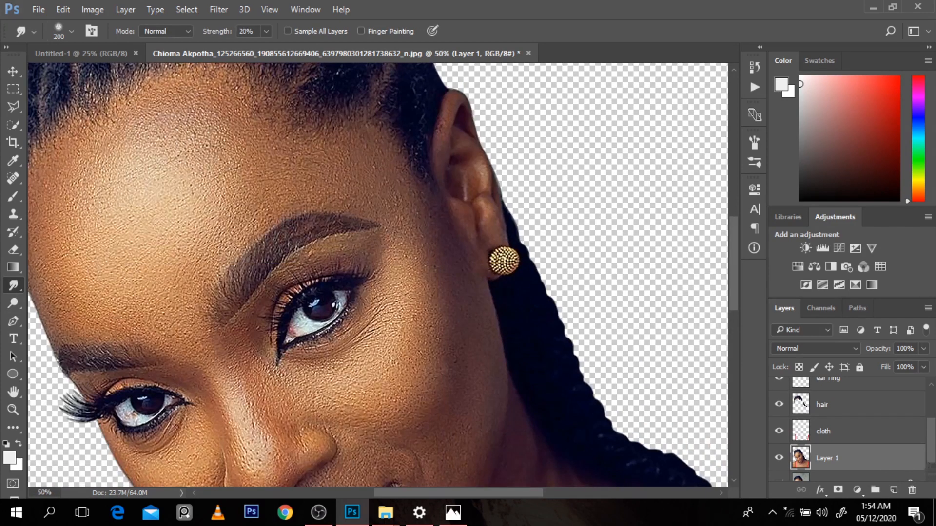
scroll(930, 446, "up", 1)
scroll(931, 446, "up", 2)
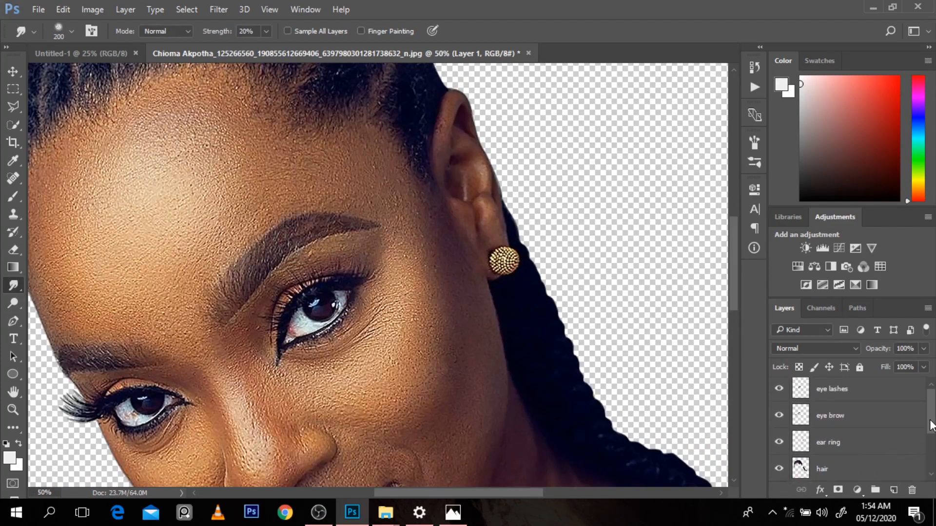
left_click(801, 394, "ctrl")
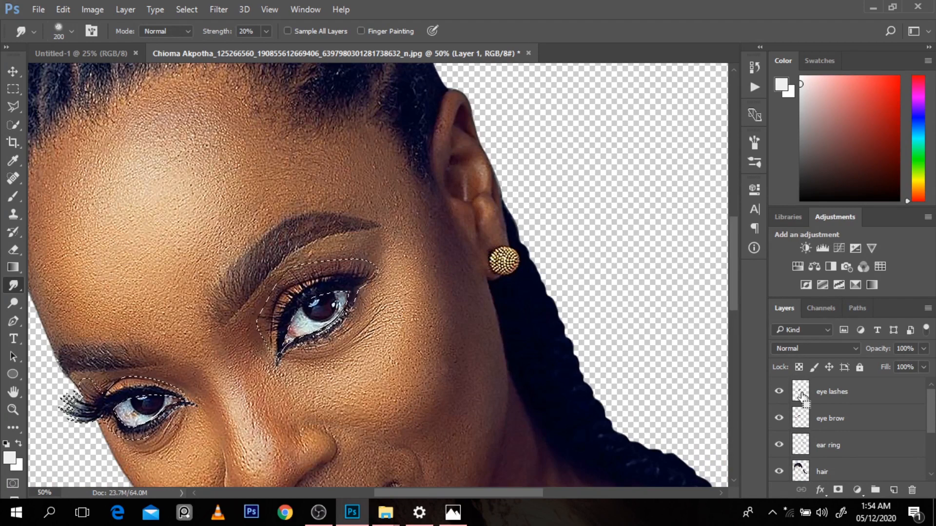
Step: Check the outlines of the eye brow, ear ring, hair and cloth layers by loading each as a selection, and deselect
left_click(802, 427, "ctrl")
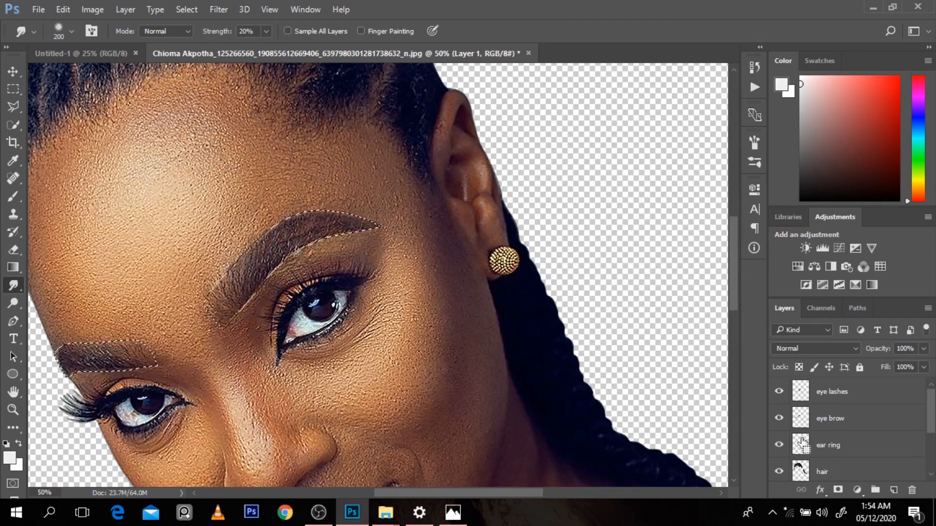
left_click(802, 448, "ctrl")
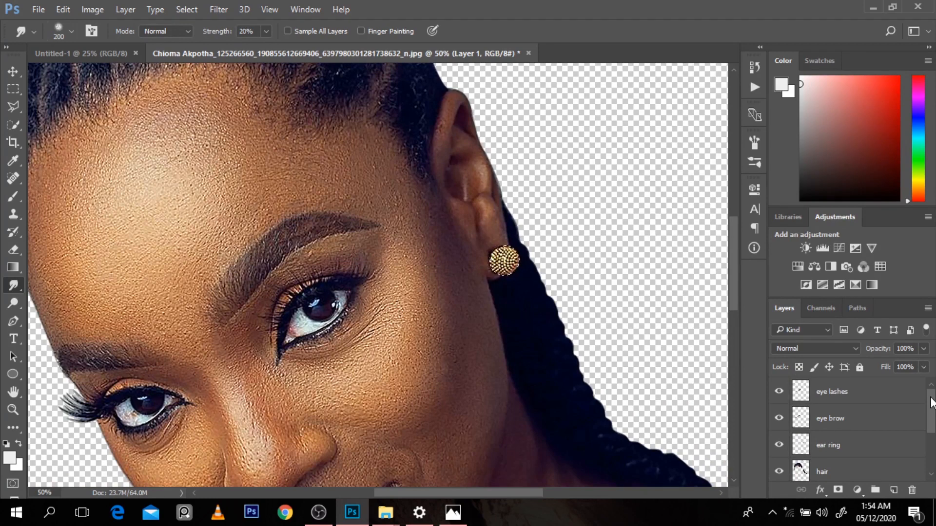
left_click_drag(931, 402, 930, 414)
left_click(801, 440, "ctrl")
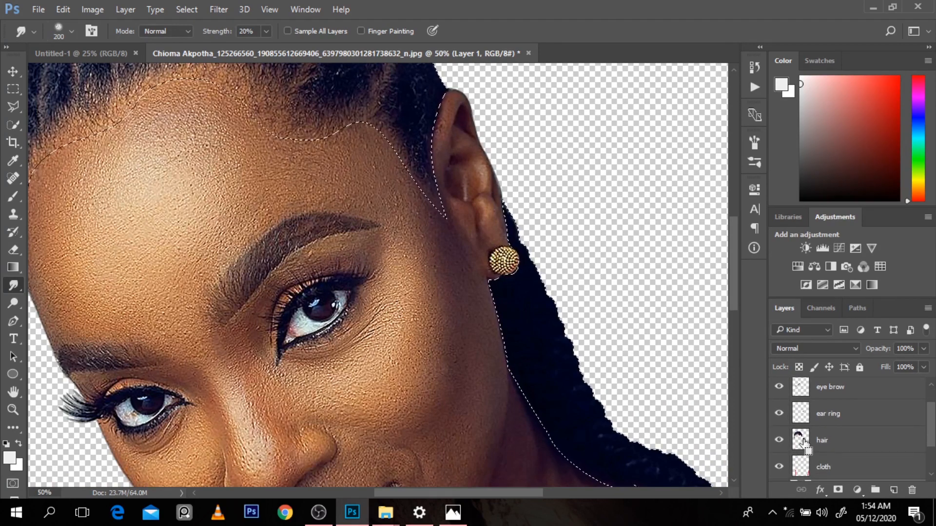
scroll(800, 439, "down", 1)
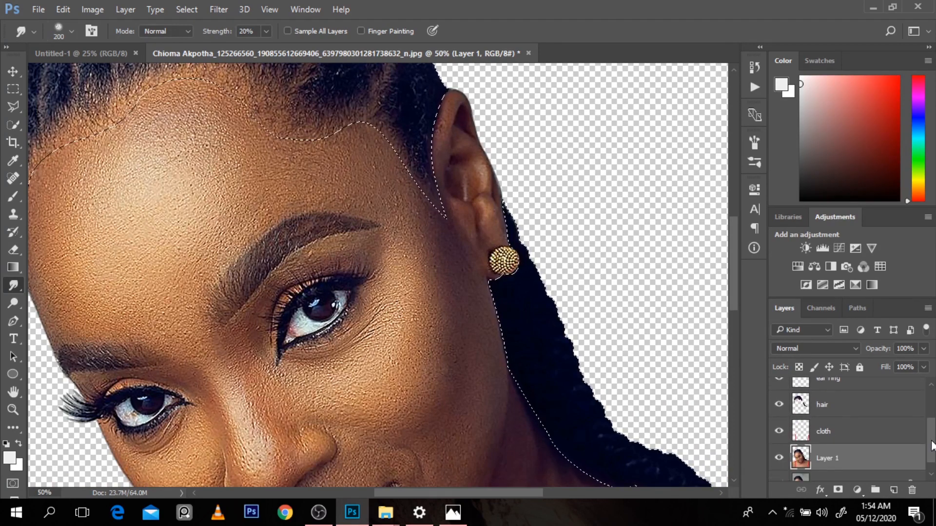
left_click(794, 431, "ctrl")
left_click_drag(733, 296, 742, 370)
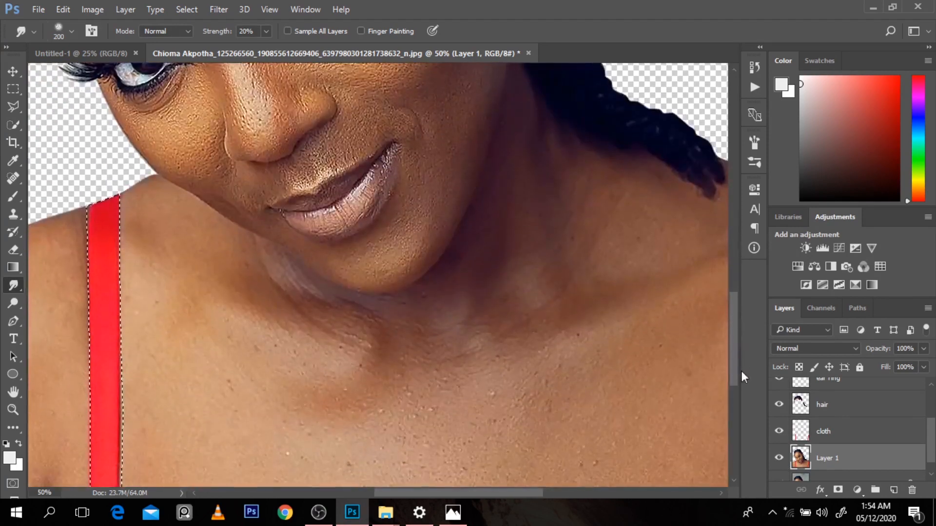
key("ctrl+minus")
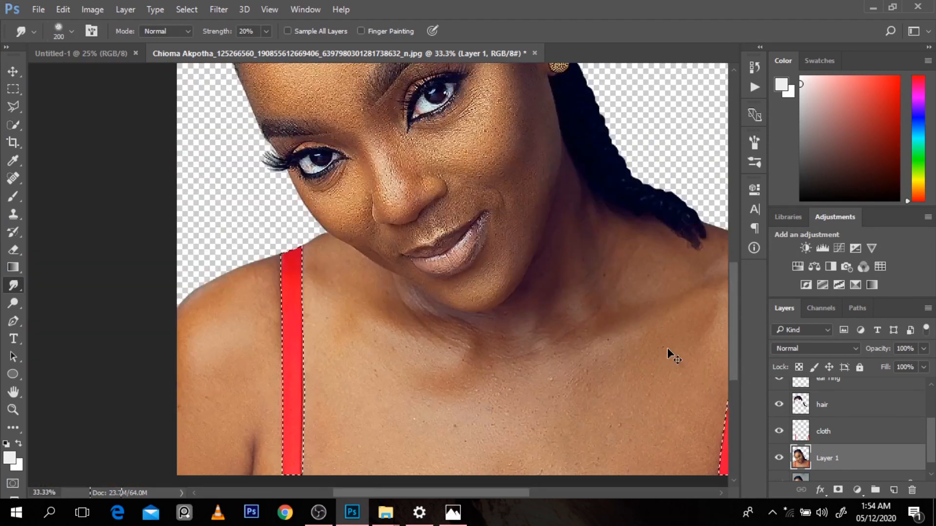
key("ctrl+d")
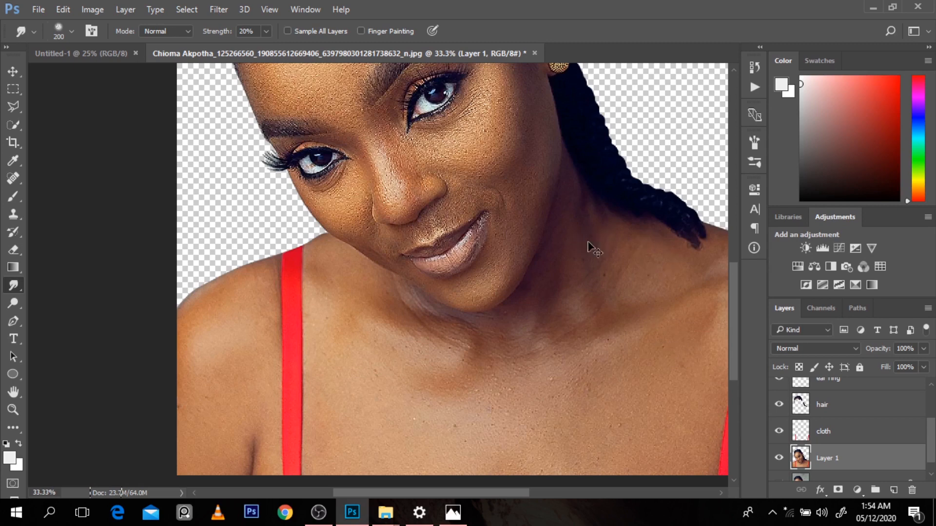
Step: Duplicate Layer 1 to get a separate skin layer for smudging
left_click(460, 173, "ctrl")
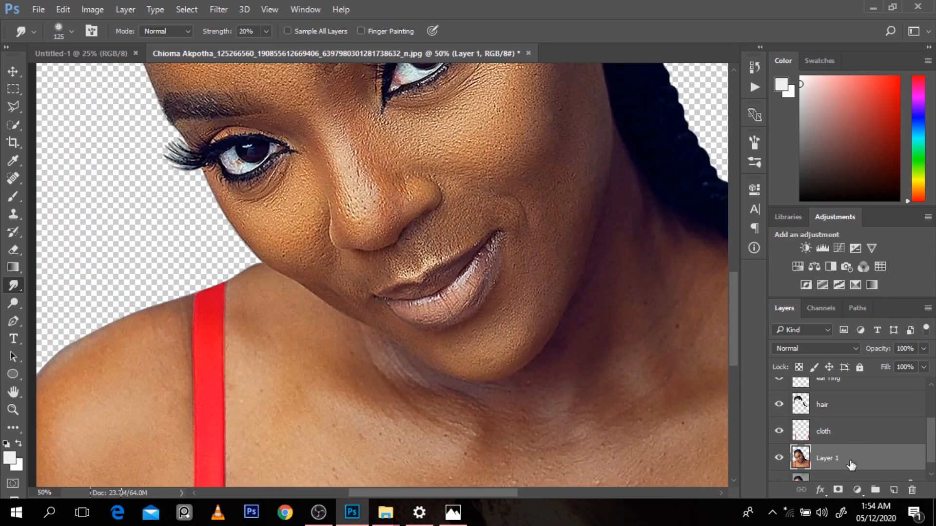
key("ctrl+j")
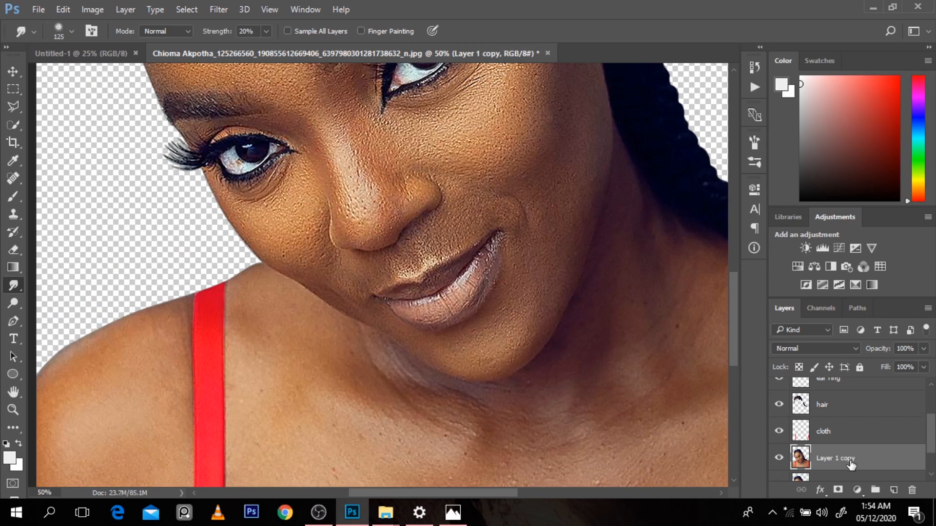
left_click_drag(934, 446, 933, 452)
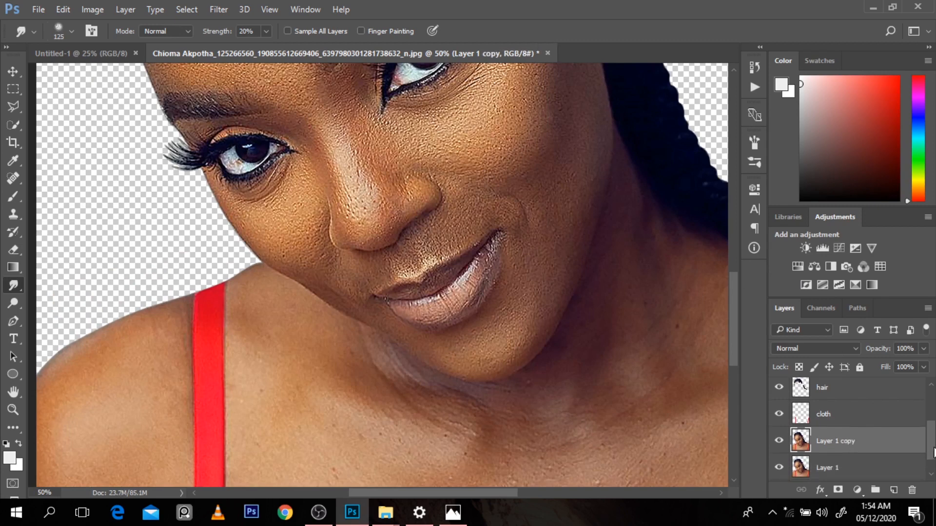
Step: Clip the Layer 1 copy to Layer 1 and release it again, with the Smudge brush at size 300 and 70% strength
left_click(898, 451, "alt")
left_click_drag(732, 329, 735, 280)
key("bracketright")
key("bracketright")
key("bracketright")
key("bracketright")
key("bracketright")
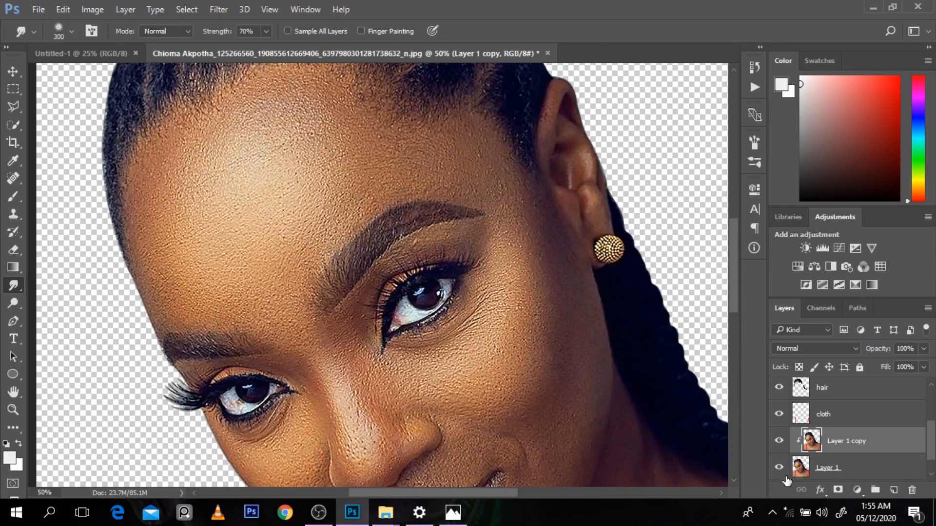
left_click(839, 449, "alt")
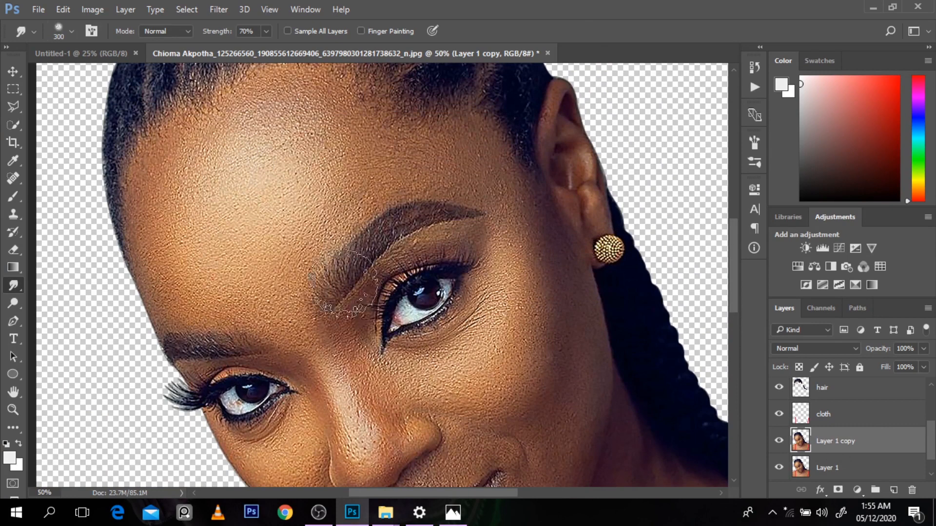
Step: Try smudging the forehead and eyes on the unclipped Layer 1 copy, toggle the eye brow layer's visibility, and undo the smudging
mouse_move(201, 249)
left_mouse_down()
mouse_move(130, 320)
mouse_move(220, 258)
mouse_move(121, 302)
mouse_move(199, 266)
mouse_move(165, 292)
mouse_move(195, 269)
mouse_move(184, 265)
mouse_move(220, 182)
mouse_move(225, 208)
mouse_move(166, 172)
mouse_move(142, 192)
mouse_move(267, 137)
mouse_move(152, 280)
mouse_move(266, 162)
mouse_move(391, 169)
mouse_move(254, 280)
mouse_move(367, 191)
mouse_move(301, 337)
mouse_move(382, 206)
mouse_move(336, 273)
mouse_move(443, 265)
mouse_move(529, 282)
mouse_move(392, 243)
mouse_move(462, 218)
mouse_move(367, 249)
mouse_move(494, 230)
mouse_move(492, 248)
mouse_move(388, 284)
mouse_move(383, 299)
mouse_move(505, 271)
mouse_move(481, 320)
mouse_move(366, 372)
mouse_move(500, 238)
mouse_move(306, 351)
mouse_move(332, 434)
mouse_move(257, 445)
mouse_move(300, 347)
mouse_move(184, 390)
mouse_move(235, 459)
mouse_move(198, 428)
left_mouse_up()
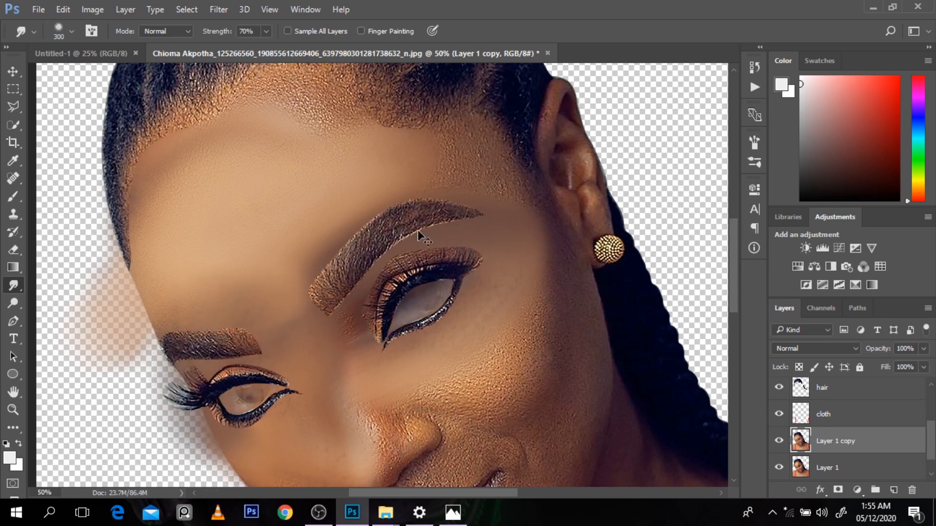
left_click(384, 236, "ctrl")
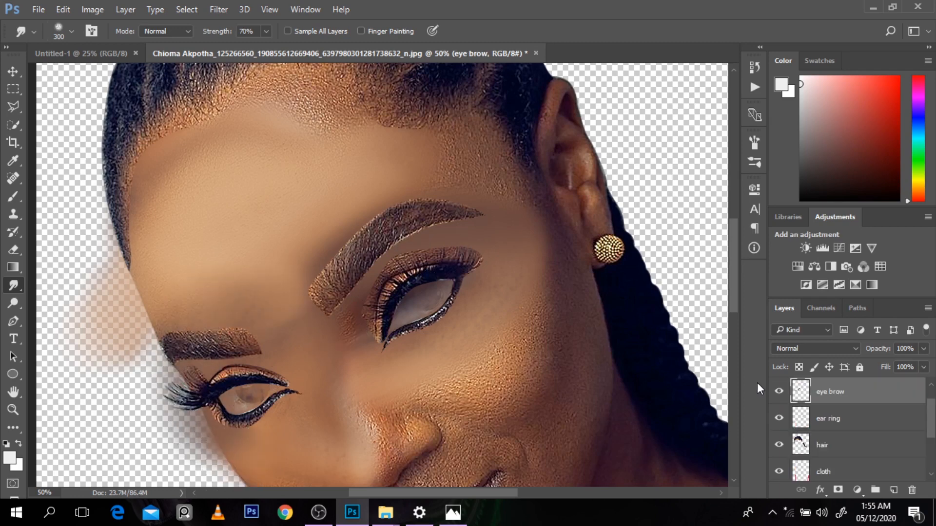
left_click(778, 393)
left_click(778, 392)
key("ctrl+alt+z")
key("ctrl+alt+z")
key("ctrl+alt+z")
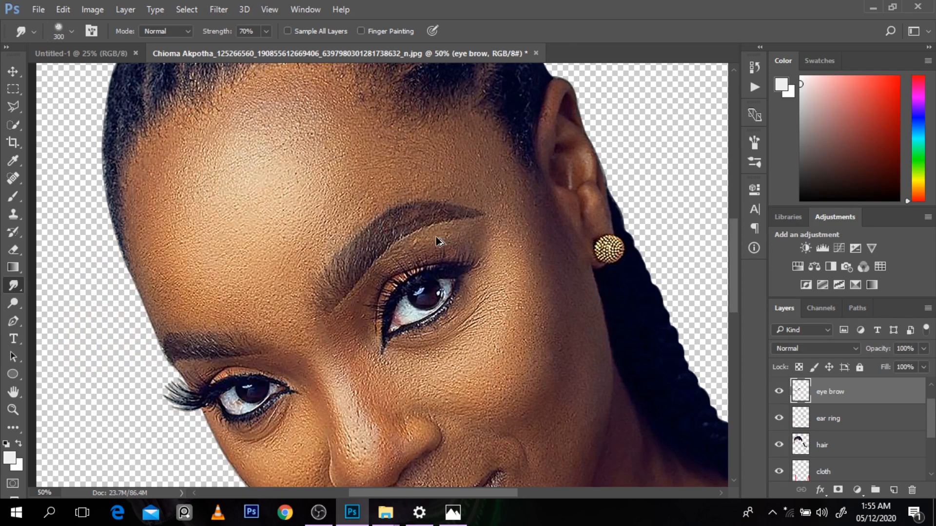
Step: Reduce the Smudge brush to size 90 and clip the Layer 1 copy to Layer 1 with a clipping mask
key("bracketleft")
key("bracketleft")
key("bracketleft")
key("bracketleft")
key("bracketleft")
key("bracketleft")
key("bracketleft")
scroll(928, 445, "down", 3)
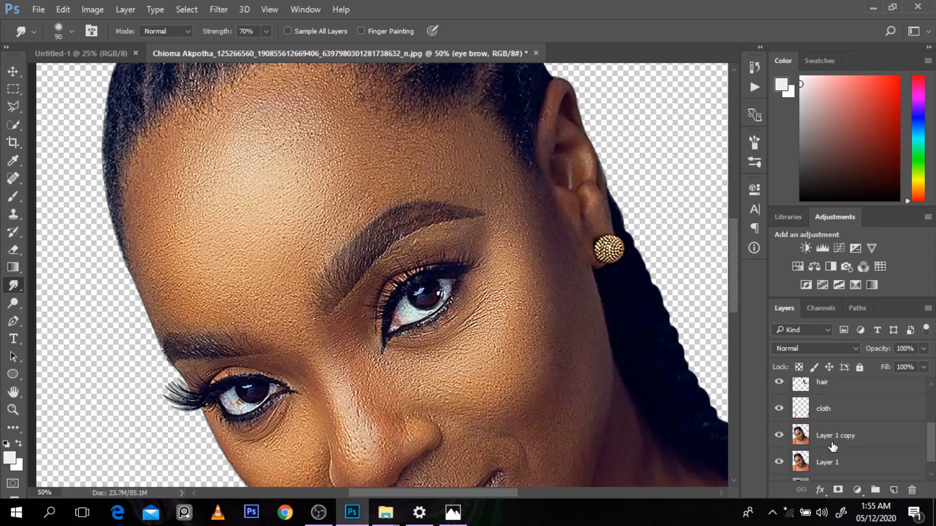
right_click(832, 444)
left_click(705, 259)
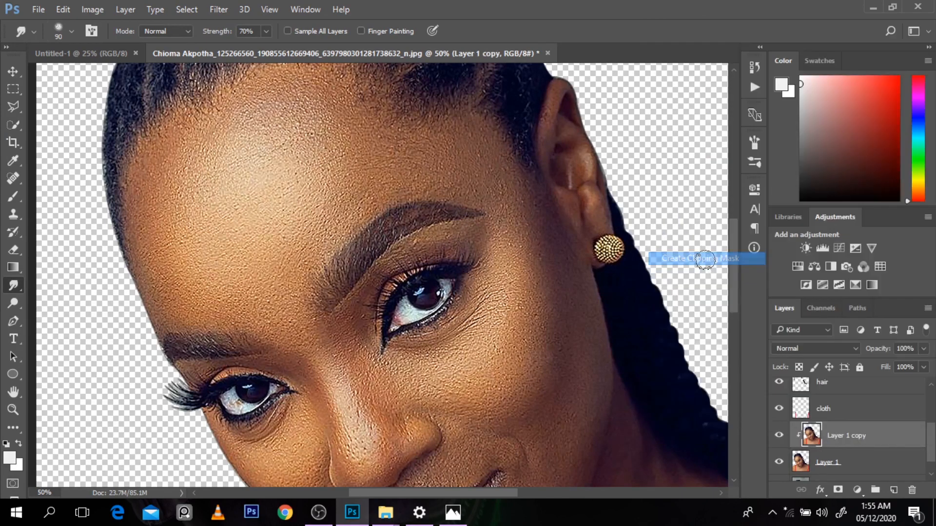
Step: Try smudging across the forehead and the face's outer edge on the clipped copy with a size 400 brush
key("bracketright")
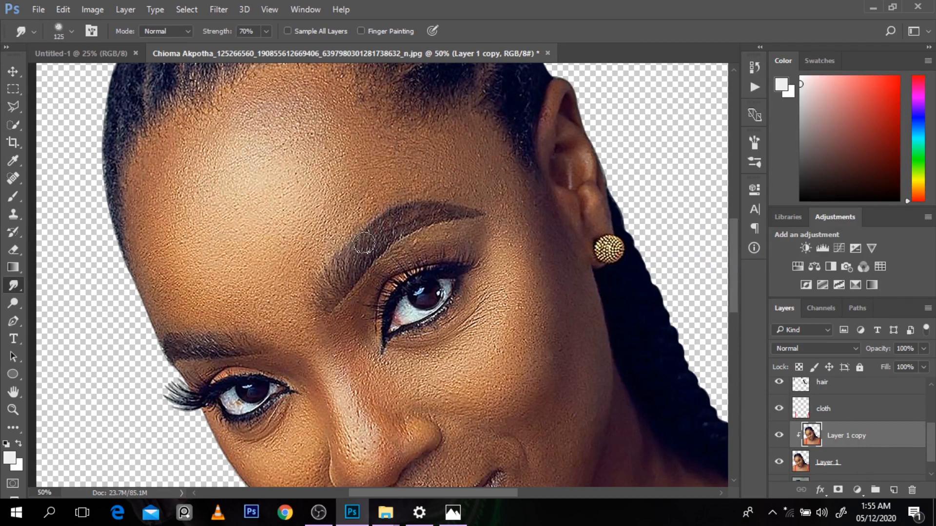
key("bracketright")
key("bracketright")
key("bracketright")
key("bracketright")
key("bracketright")
key("bracketright")
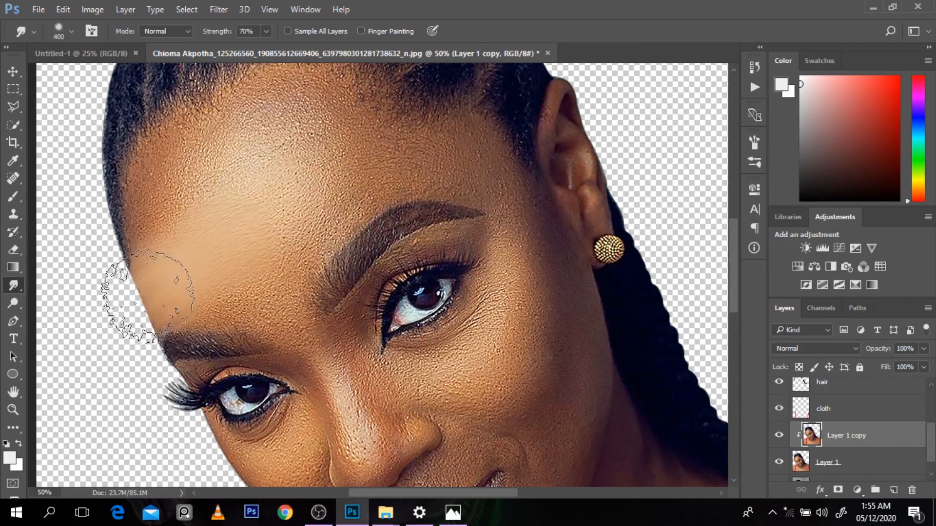
mouse_move(147, 296)
left_mouse_down()
mouse_move(121, 282)
mouse_move(95, 330)
mouse_move(136, 414)
mouse_move(209, 477)
mouse_move(302, 449)
left_mouse_up()
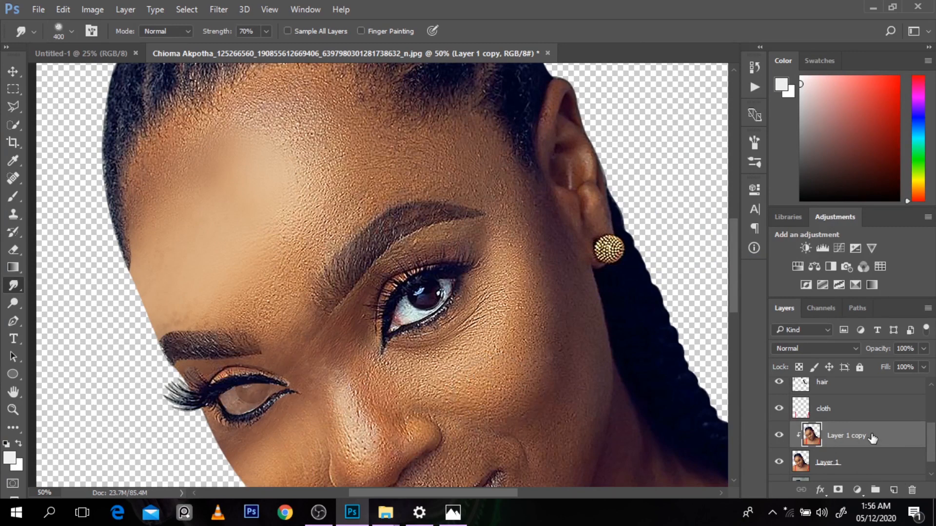
Step: Release the Layer 1 copy's clipping mask and create it again to compare how the smudged edge is contained
right_click(872, 437)
left_click(737, 252)
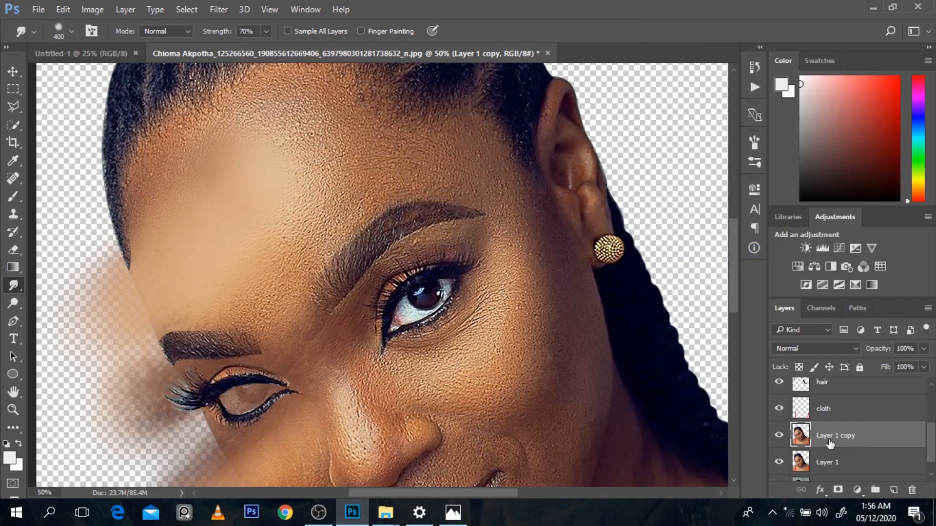
right_click(830, 441)
left_click(735, 255)
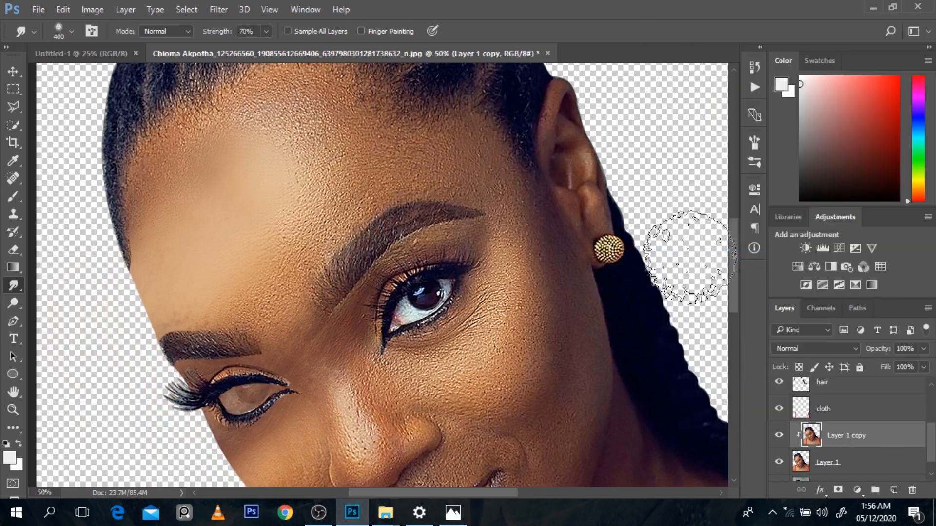
Step: Undo the clipping mask changes and the trial smudge strokes on the Layer 1 copy
key("ctrl+alt+z")
key("ctrl+alt+z")
key("ctrl+alt+z")
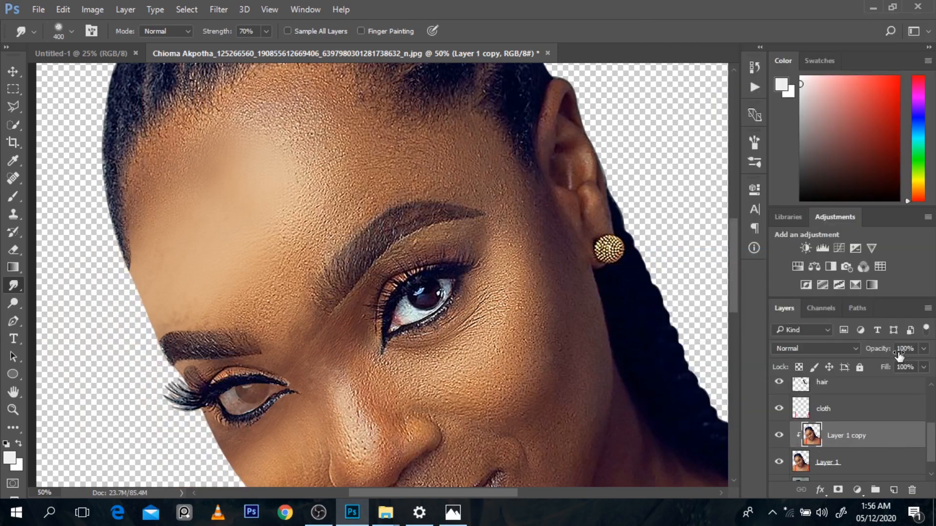
key("ctrl+alt+z")
key("ctrl+alt+z")
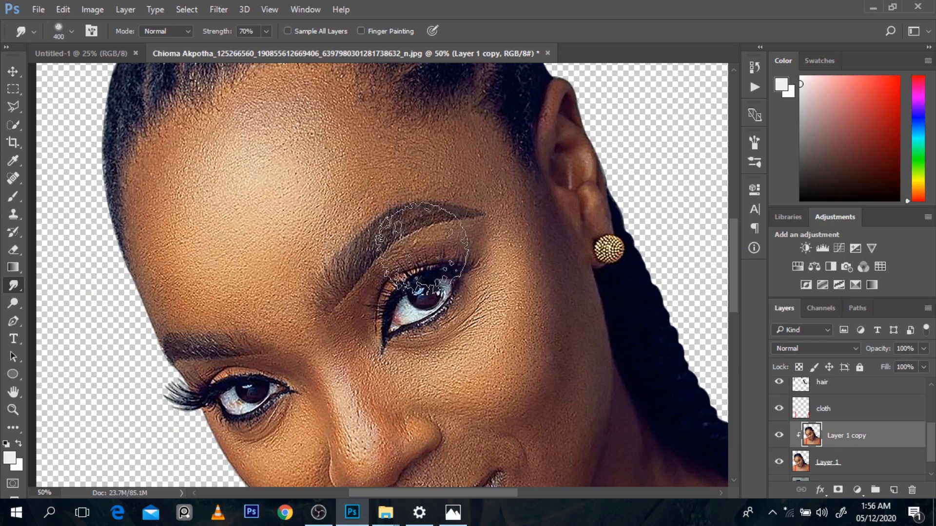
Step: Set the Smudge tool to 30% strength with a brush size of 175
key("bracketleft")
key("bracketleft")
key("bracketleft")
key("bracketleft")
key("bracketleft")
key("bracketleft")
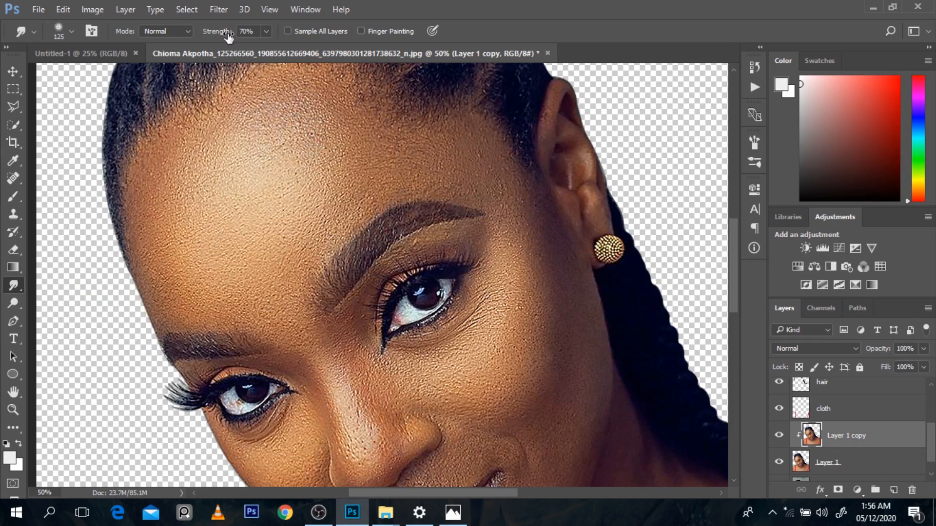
left_click_drag(238, 34, 222, 36)
key("bracketright")
key("bracketright")
key("bracketright")
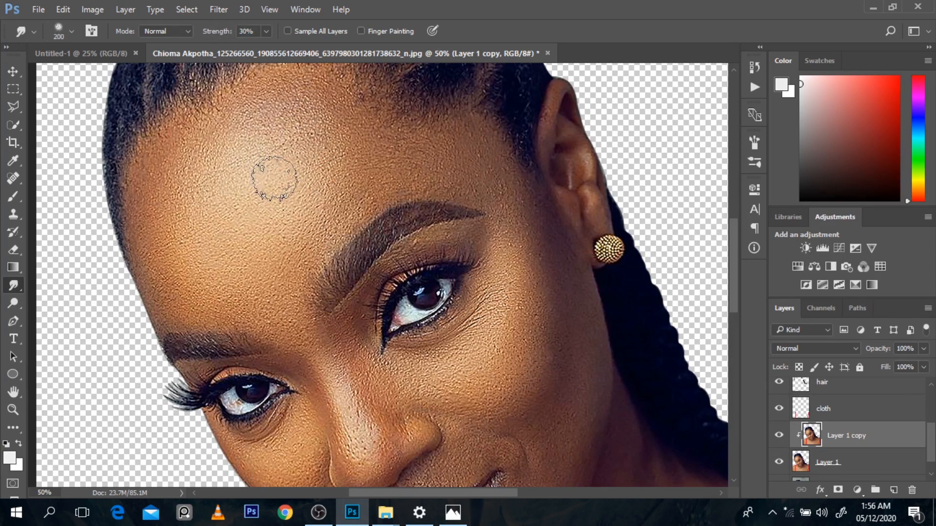
key("bracketleft")
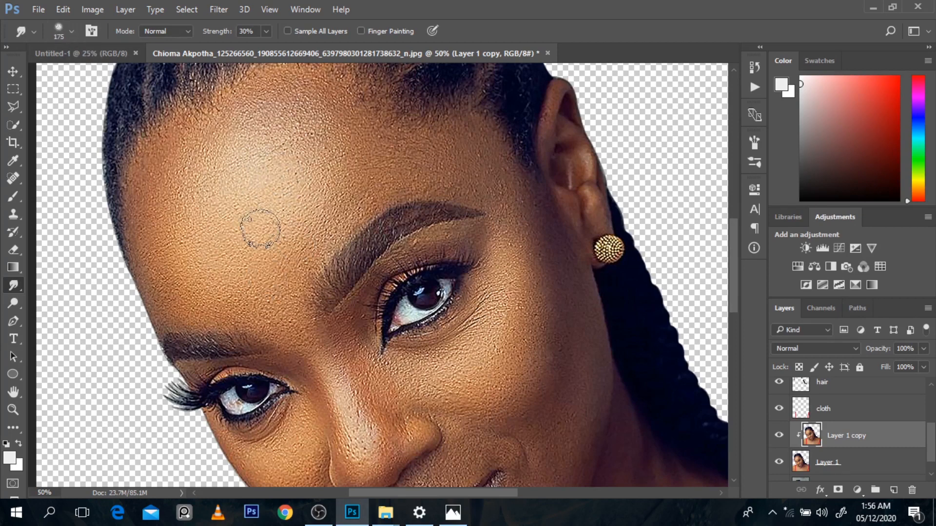
key("bracketleft")
key("bracketright")
key("bracketleft")
key("bracketright")
Step: Try smudging a patch on the image's left side of the forehead with the 175 brush and undo it
left_click_drag(209, 216, 205, 223)
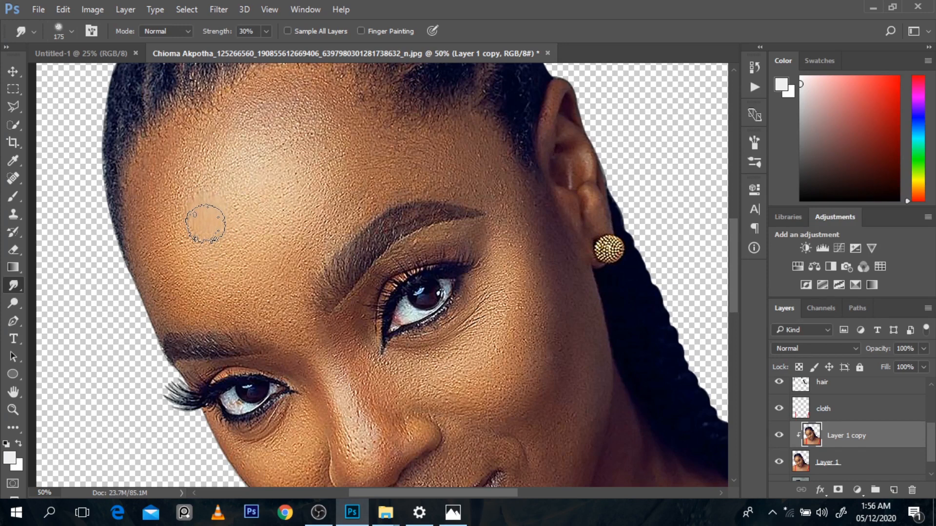
mouse_move(205, 224)
left_mouse_down()
mouse_move(193, 203)
mouse_move(203, 209)
mouse_move(198, 163)
mouse_move(232, 122)
mouse_move(295, 83)
mouse_move(140, 171)
mouse_move(115, 230)
mouse_move(142, 432)
mouse_move(84, 233)
mouse_move(94, 495)
left_mouse_up()
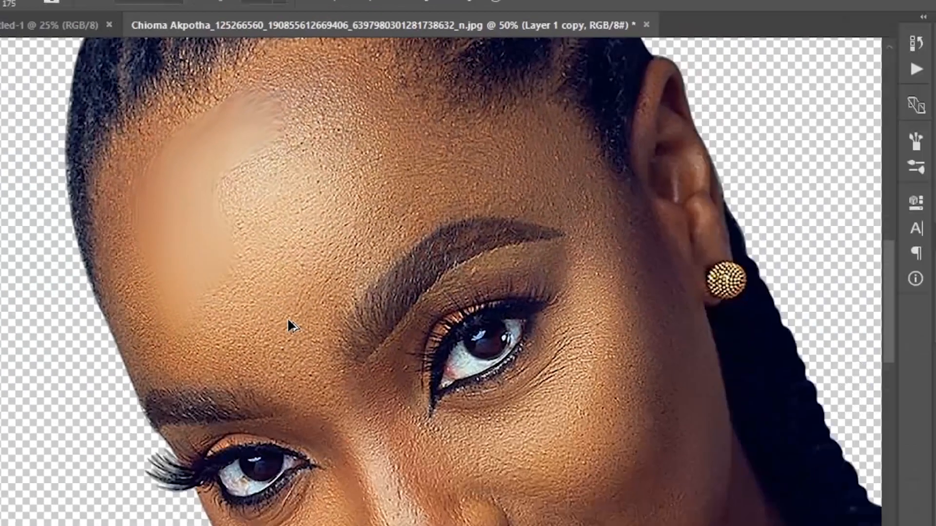
key("ctrl+z")
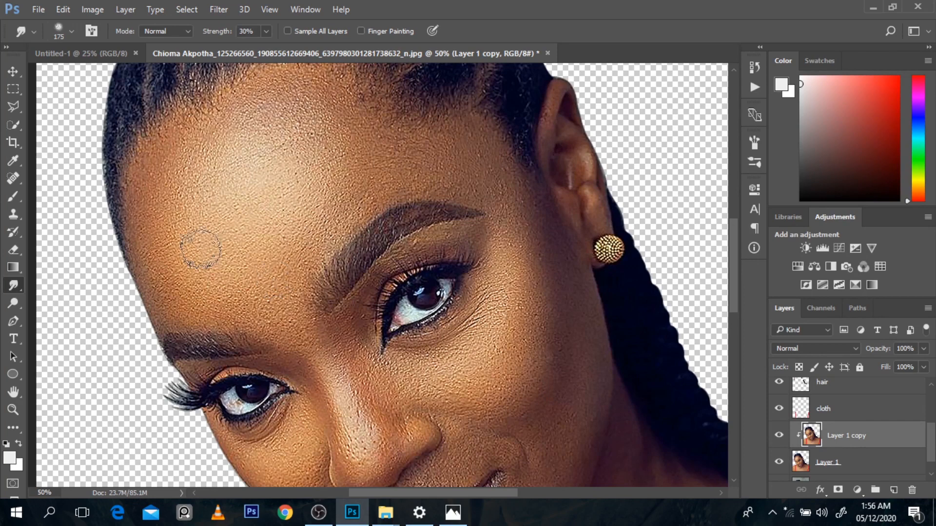
Step: Smudge the skin above both eyebrows and along the temples on the Layer 1 copy, reducing the brush to size 125
mouse_move(203, 250)
left_mouse_down()
mouse_move(192, 247)
mouse_move(198, 294)
mouse_move(215, 304)
mouse_move(184, 319)
mouse_move(162, 278)
mouse_move(146, 273)
mouse_move(149, 315)
mouse_move(163, 224)
left_mouse_up()
key("bracketleft")
key("bracketleft")
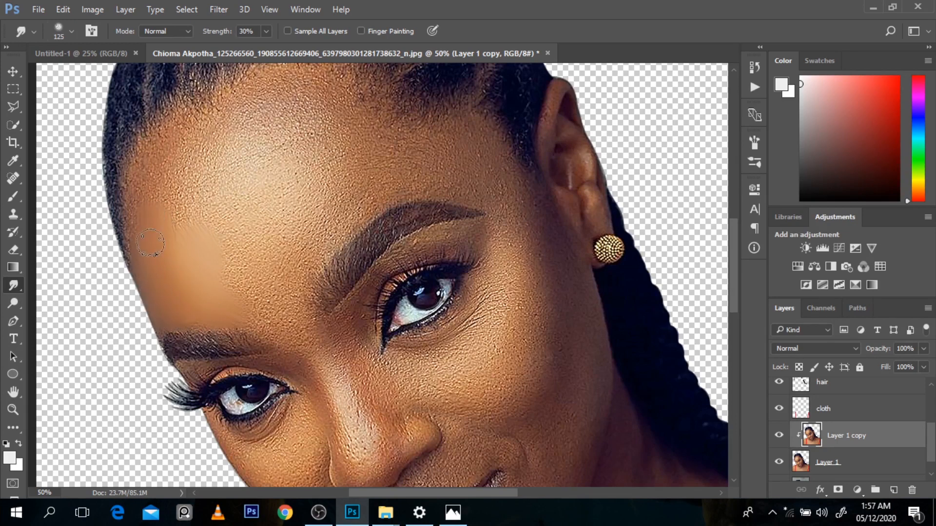
mouse_move(195, 296)
left_mouse_down()
mouse_move(193, 248)
mouse_move(223, 297)
mouse_move(273, 327)
mouse_move(247, 289)
mouse_move(290, 313)
mouse_move(294, 326)
mouse_move(283, 265)
mouse_move(291, 292)
mouse_move(282, 284)
mouse_move(252, 294)
mouse_move(228, 277)
mouse_move(247, 253)
mouse_move(278, 288)
mouse_move(282, 264)
mouse_move(297, 273)
mouse_move(300, 233)
mouse_move(295, 283)
mouse_move(317, 218)
mouse_move(304, 262)
mouse_move(337, 217)
mouse_move(352, 206)
mouse_move(330, 228)
mouse_move(365, 200)
left_mouse_up()
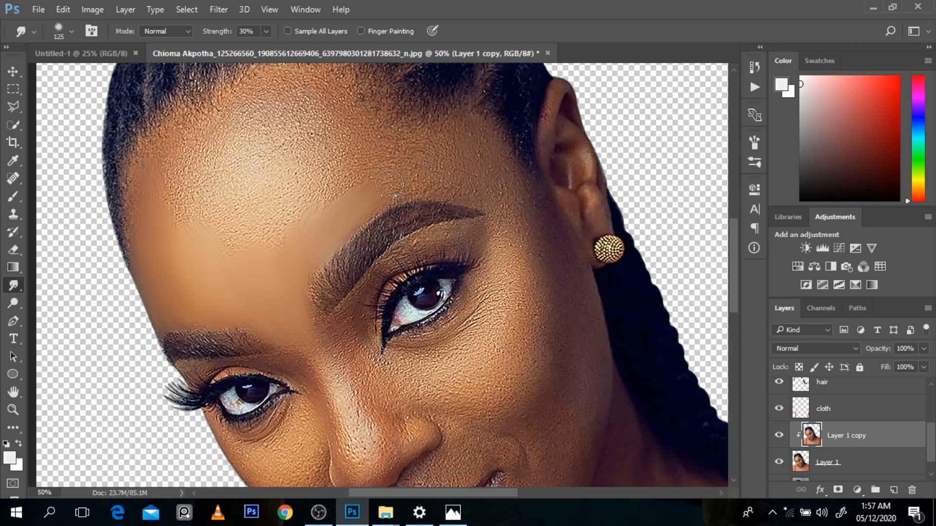
mouse_move(426, 179)
left_mouse_down()
mouse_move(387, 191)
mouse_move(407, 181)
mouse_move(399, 193)
mouse_move(470, 186)
mouse_move(434, 180)
mouse_move(481, 189)
mouse_move(439, 181)
mouse_move(482, 182)
mouse_move(426, 167)
mouse_move(476, 169)
mouse_move(462, 159)
mouse_move(483, 154)
mouse_move(517, 184)
mouse_move(519, 232)
mouse_move(493, 184)
mouse_move(502, 191)
mouse_move(460, 152)
mouse_move(472, 155)
mouse_move(427, 156)
mouse_move(401, 171)
left_mouse_up()
mouse_move(341, 184)
left_mouse_down()
mouse_move(391, 176)
mouse_move(332, 186)
mouse_move(417, 152)
mouse_move(370, 145)
left_mouse_up()
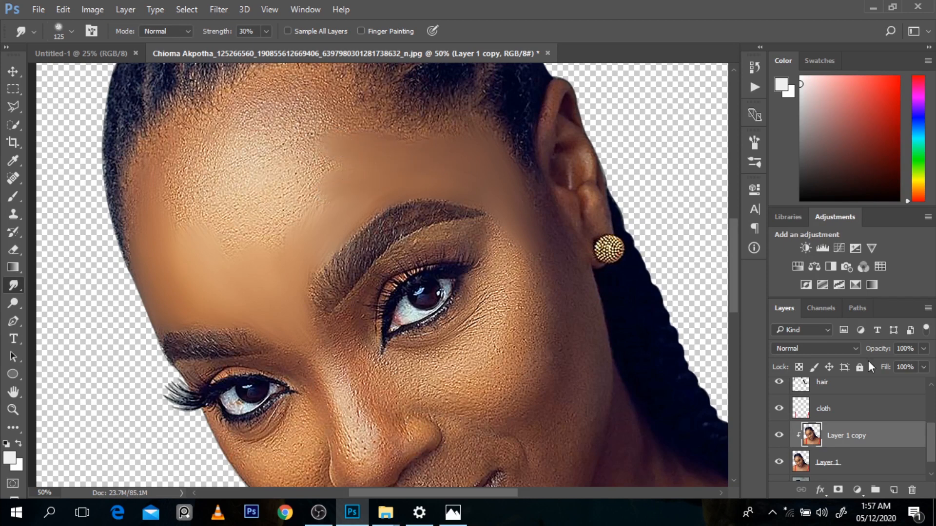
Step: Load the hair layer's outline as a selection and deselect it
scroll(934, 434, "up", 3)
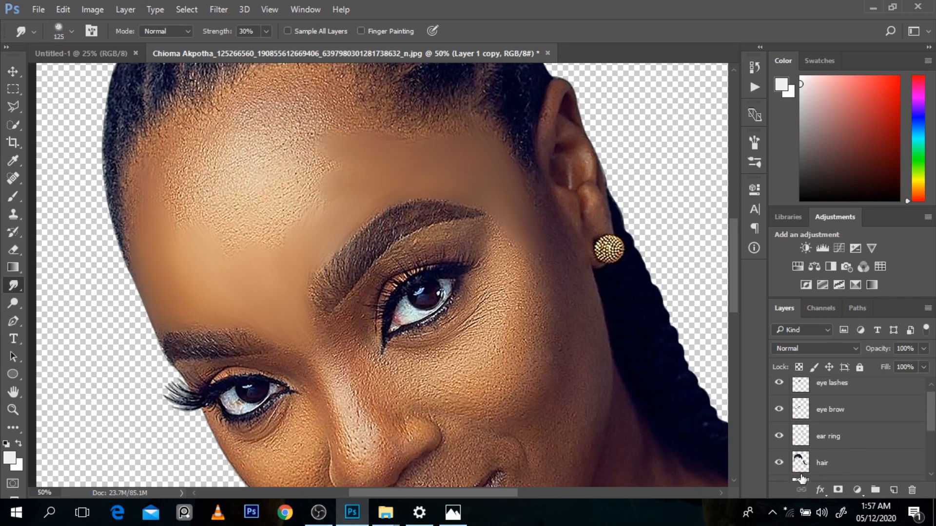
left_click(799, 463, "ctrl")
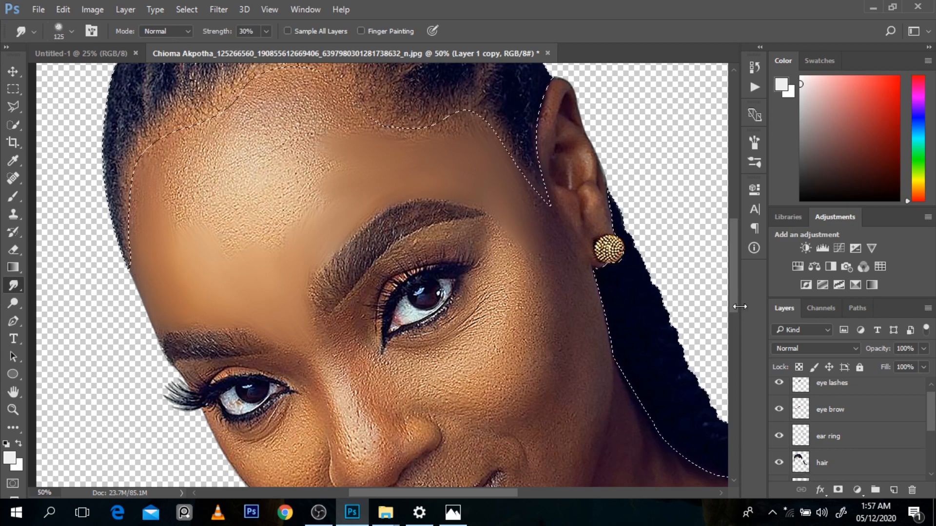
left_click_drag(732, 305, 733, 299)
left_click_drag(931, 418, 932, 426)
scroll(873, 469, "down", 1)
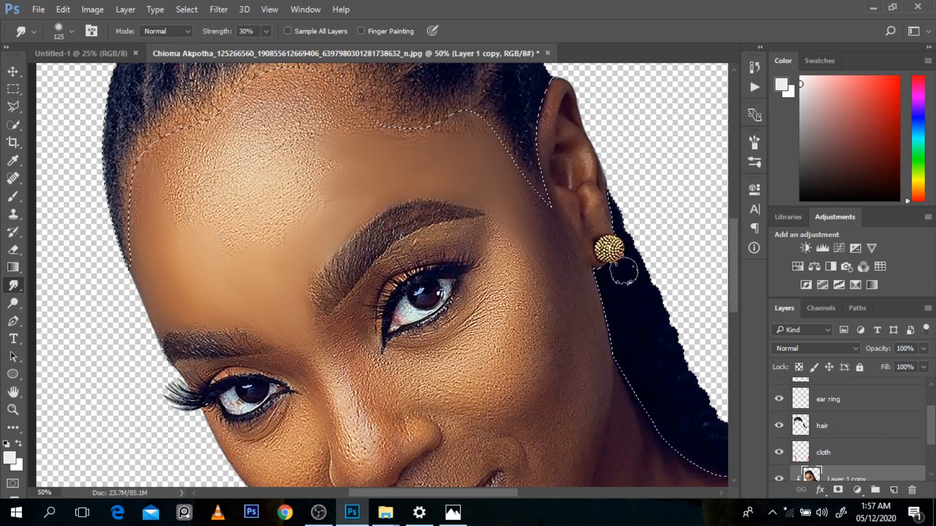
key("ctrl+d")
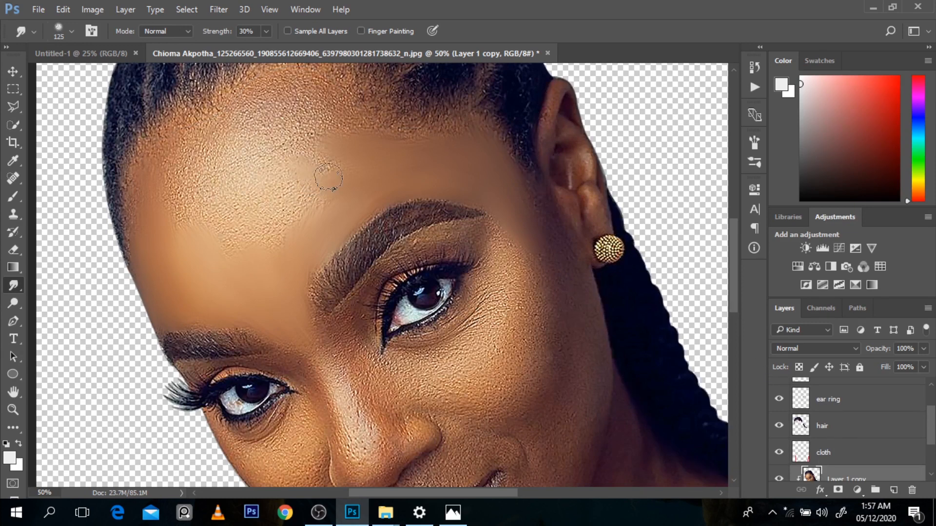
Step: Try smudging the forehead highlight on the Layer 1 copy with the brush enlarged to 150, and undo the strokes
key("bracketright")
key("ctrl+z")
mouse_move(157, 219)
left_mouse_down()
mouse_move(238, 186)
mouse_move(138, 232)
mouse_move(269, 173)
mouse_move(297, 144)
mouse_move(209, 191)
mouse_move(276, 154)
mouse_move(191, 188)
mouse_move(156, 191)
mouse_move(309, 184)
mouse_move(209, 259)
mouse_move(255, 226)
mouse_move(234, 254)
mouse_move(276, 201)
mouse_move(337, 195)
mouse_move(162, 241)
mouse_move(169, 296)
left_mouse_up()
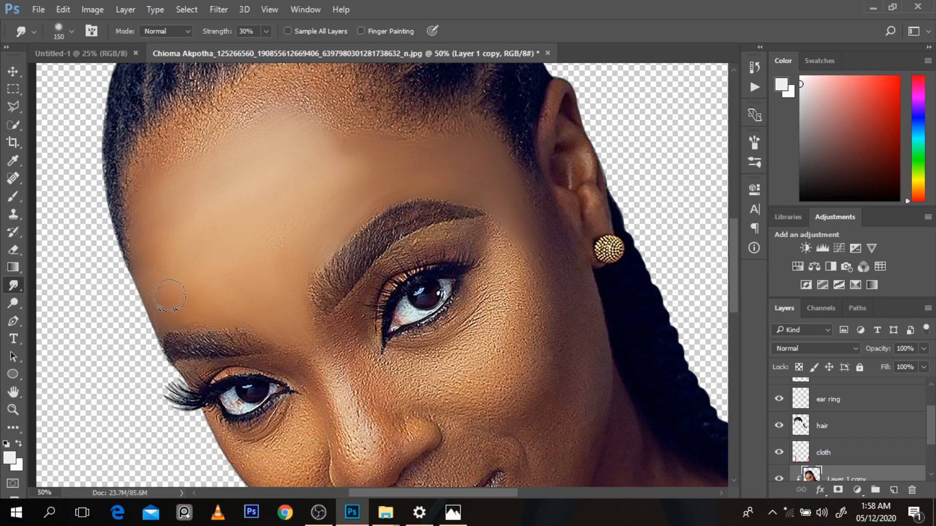
left_click(417, 219, "alt")
left_click(418, 219, "alt")
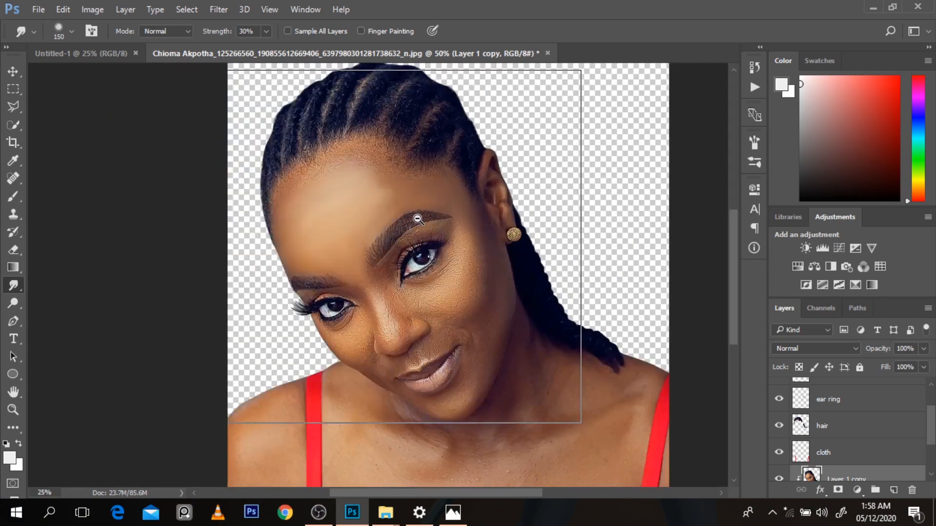
left_click(276, 247)
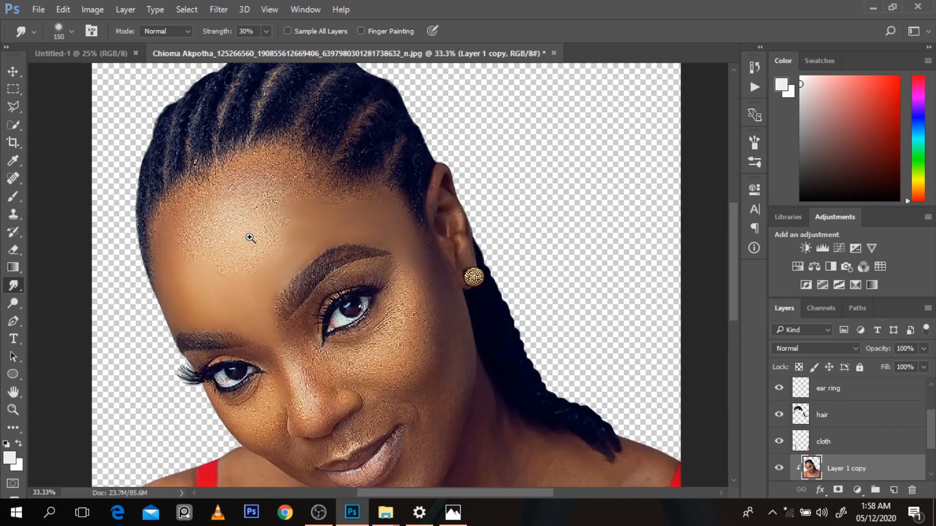
left_click(250, 238)
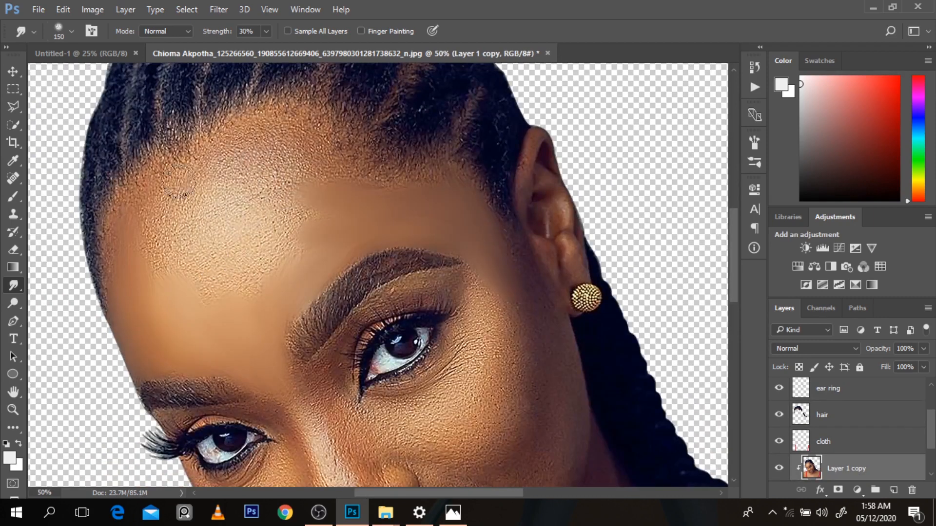
Step: Add a new empty layer directly above the Layer 1 copy and set the Brush tool to size 40
left_click(7, 199)
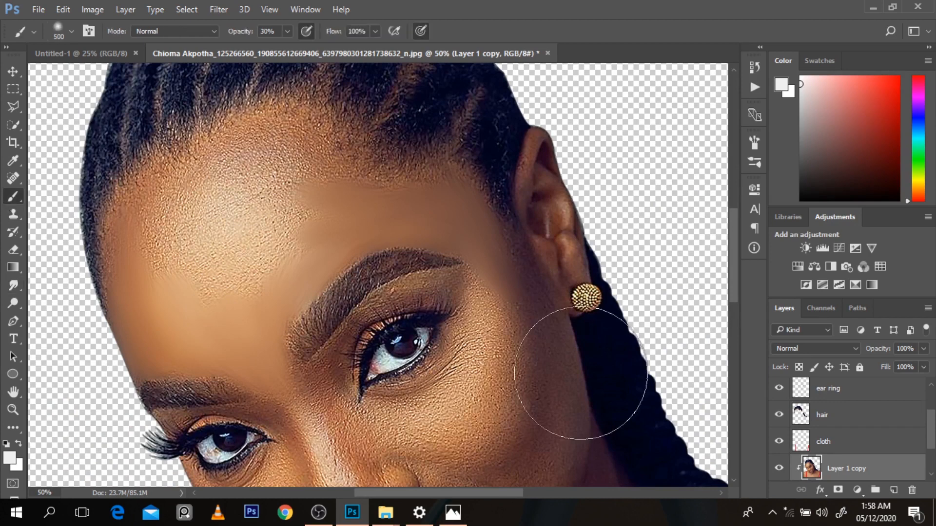
left_click(891, 488)
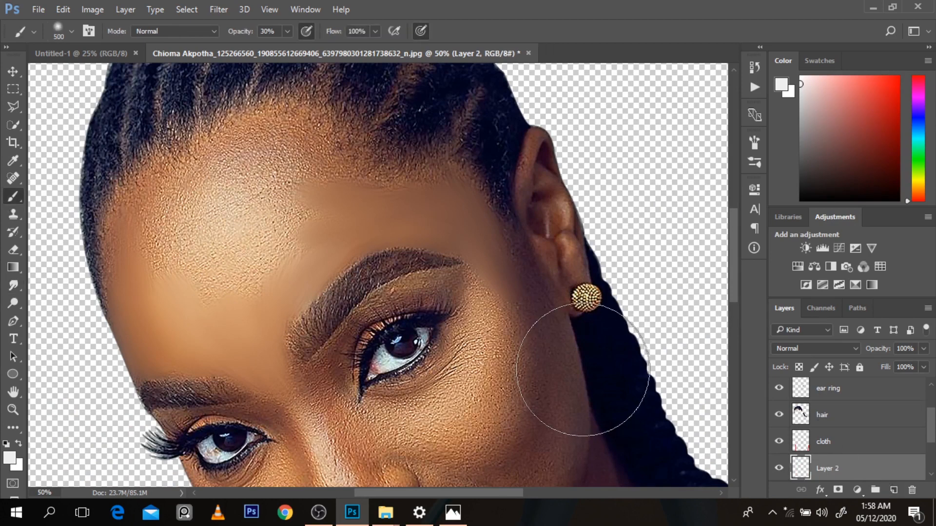
key("bracketleft")
key("bracketleft")
key("bracketleft")
key("bracketleft")
key("bracketleft")
key("bracketleft")
key("bracketleft")
key("bracketleft")
key("bracketleft")
key("bracketleft")
key("bracketleft")
key("bracketleft")
key("bracketleft")
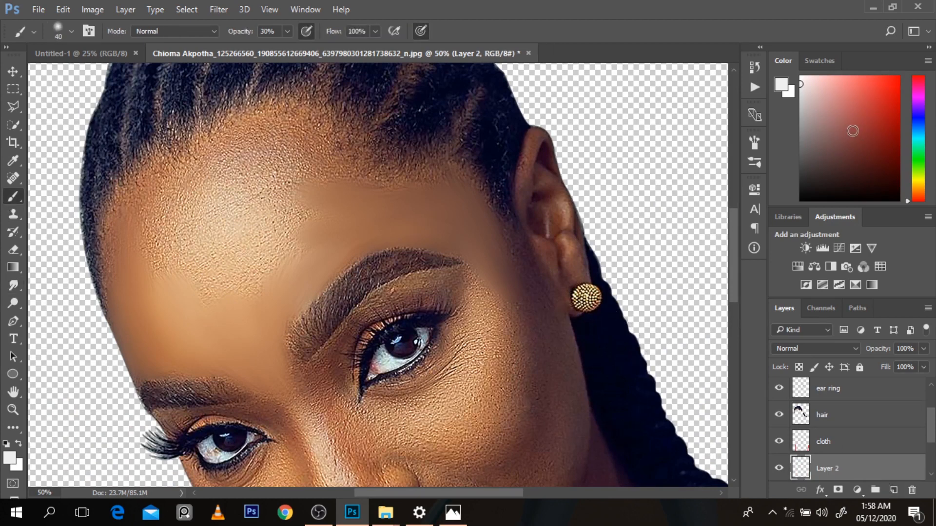
Step: With a 30 px red brush on Layer 2, circle the bright forehead area and draw a curved line above the raised eyebrow
left_click_drag(852, 131, 896, 117)
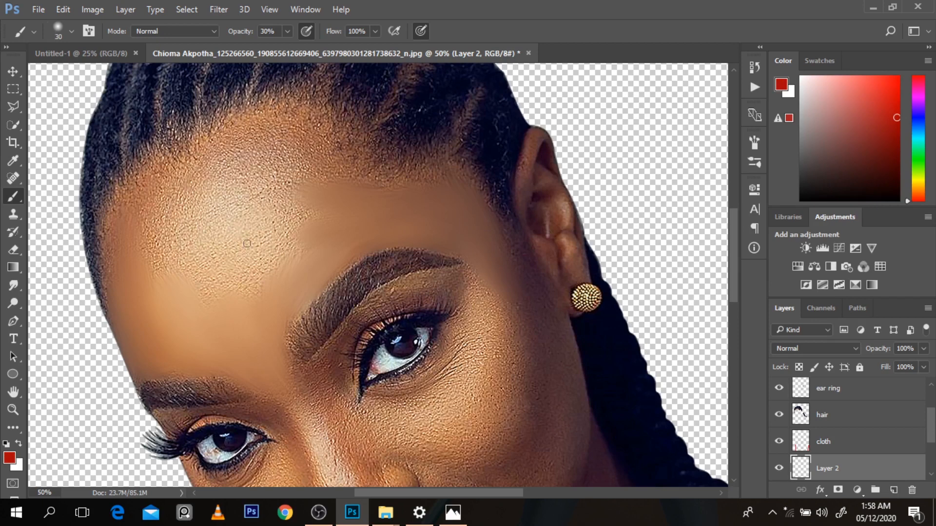
mouse_move(206, 182)
left_mouse_down()
mouse_move(312, 229)
mouse_move(195, 242)
left_mouse_up()
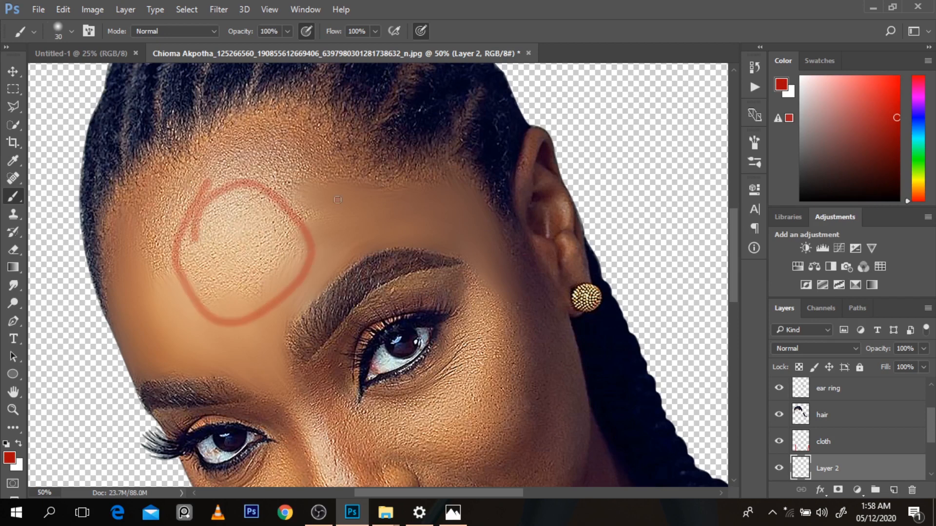
mouse_move(327, 194)
left_mouse_down()
mouse_move(456, 230)
mouse_move(488, 266)
left_mouse_up()
Step: Mark the cheek's outer contour, the side and tip of the nose, and the under-eye highlight with blue brush strokes on Layer 2
scroll(720, 268, "down", 3)
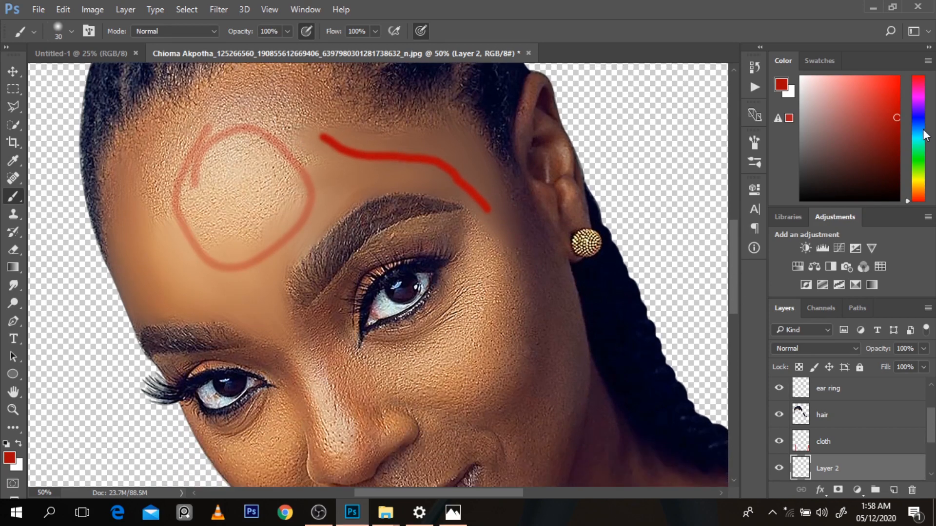
left_click(915, 117)
mouse_move(527, 218)
left_mouse_down()
mouse_move(540, 259)
mouse_move(540, 372)
mouse_move(526, 403)
mouse_move(490, 419)
left_mouse_up()
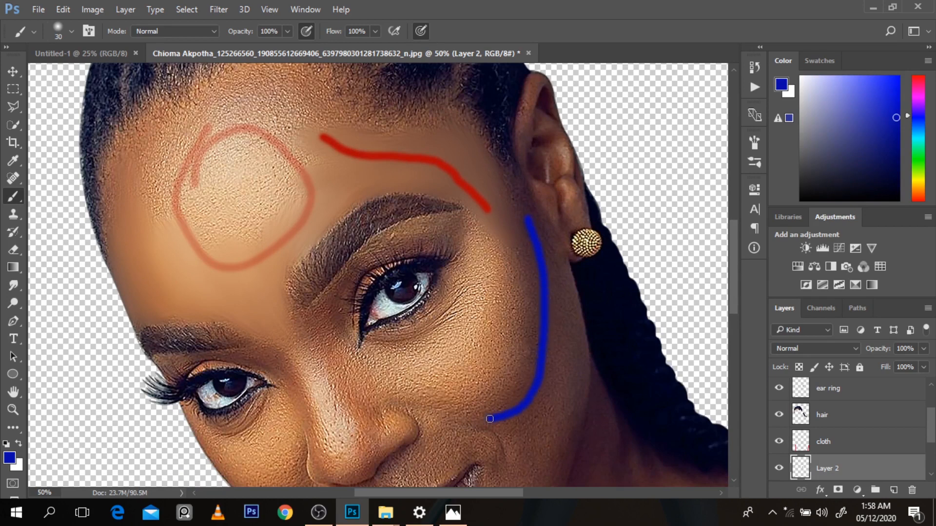
left_click_drag(349, 404, 374, 429)
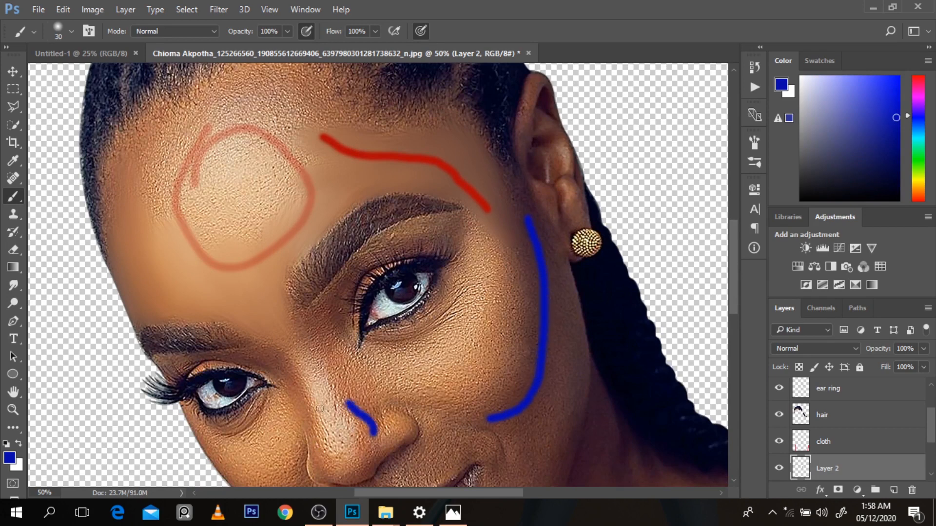
mouse_move(322, 412)
left_mouse_down()
mouse_move(343, 430)
mouse_move(333, 442)
mouse_move(331, 426)
mouse_move(410, 362)
mouse_move(378, 366)
mouse_move(413, 351)
mouse_move(428, 363)
left_mouse_up()
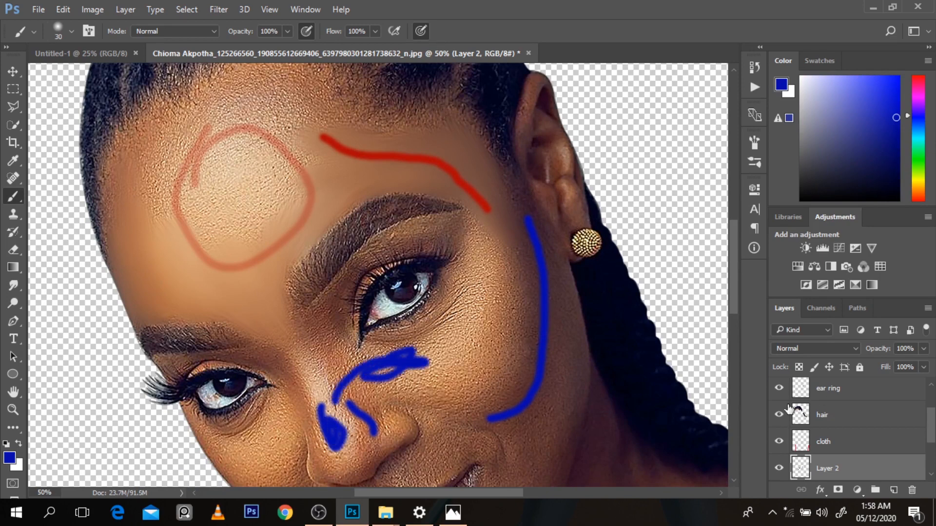
Step: Hide Layer 2 and set up the Smudge tool with a 90 px brush on Layer 1 copy
scroll(737, 306, "down", 1)
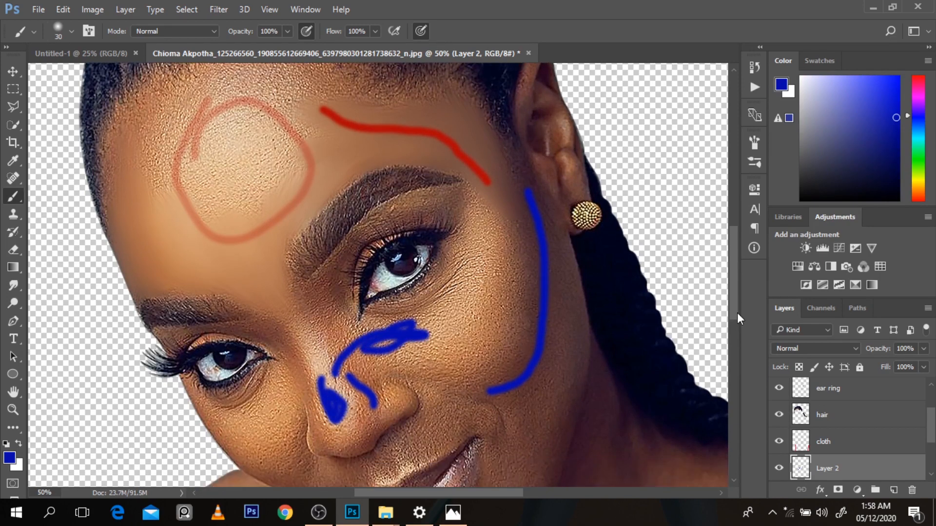
left_click(778, 468)
key("alt+bracketleft")
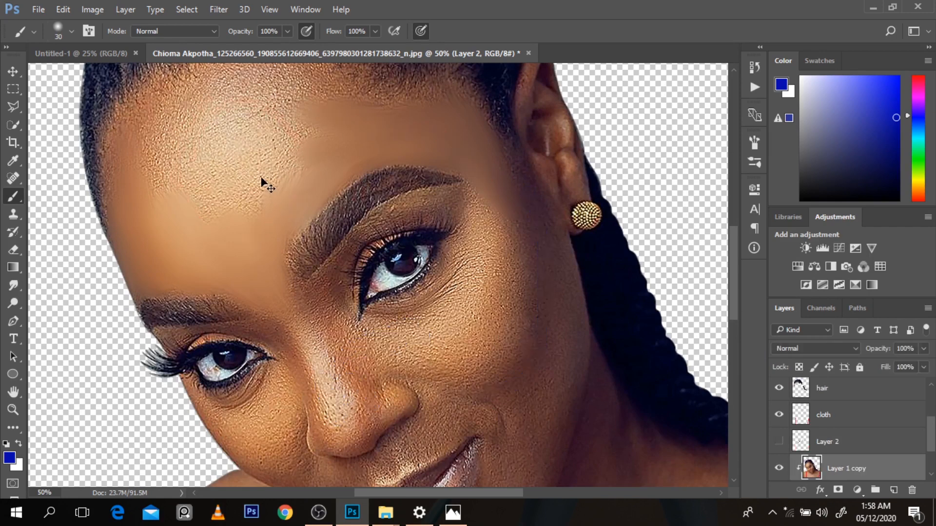
key("r")
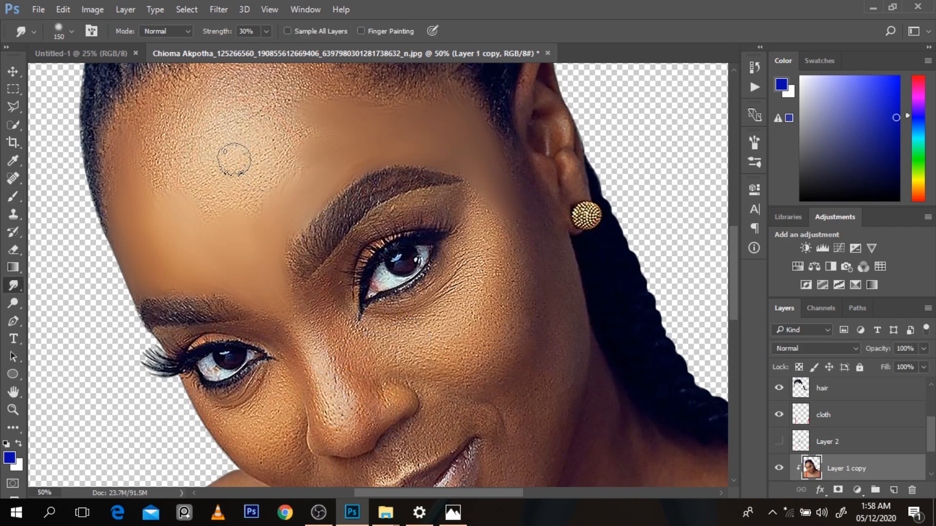
key("bracketleft")
key("bracketleft")
key("bracketleft")
Step: Rename Layer 1 as "body" and Layer 1 copy as "smudged layer"
scroll(809, 428, "down", 2)
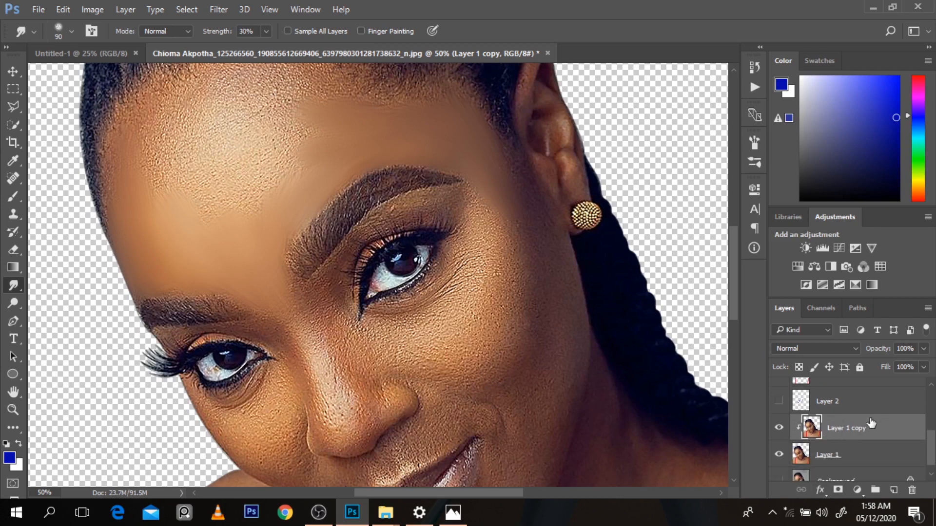
double_click(829, 458)
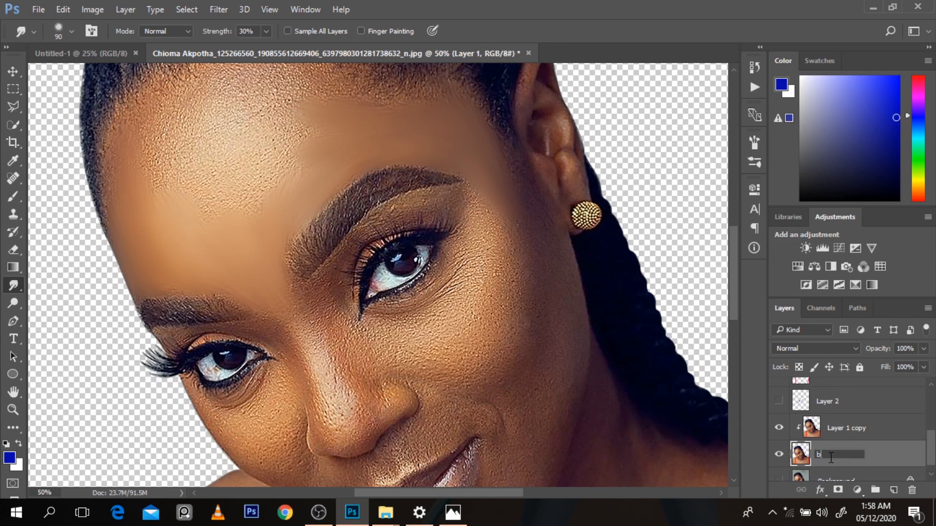
double_click(849, 429)
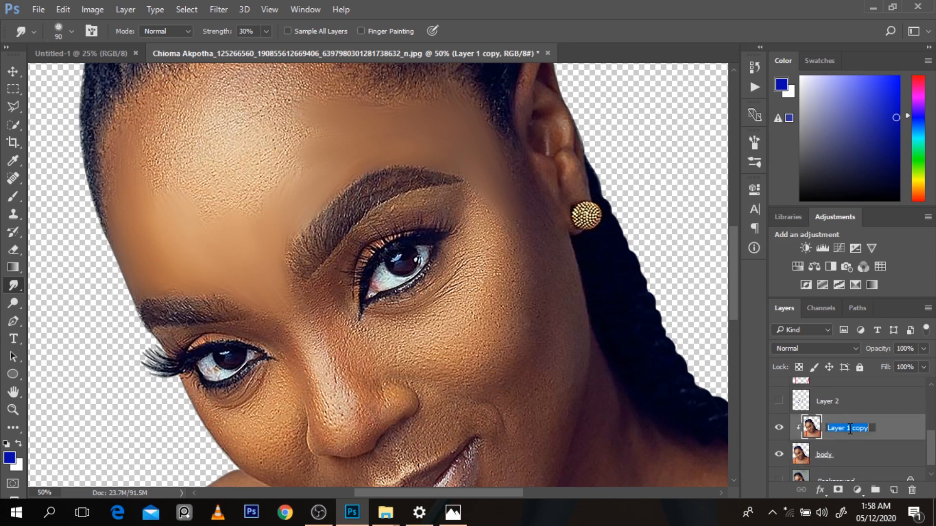
type("s")
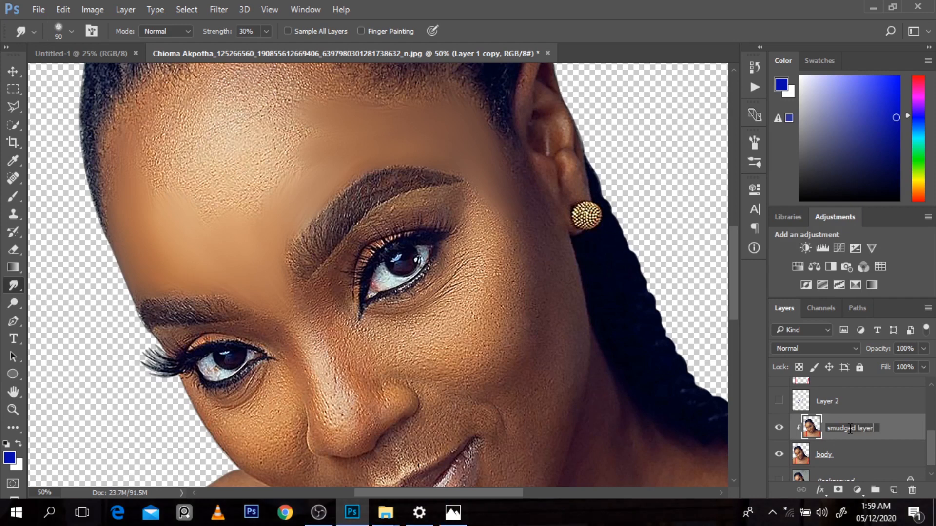
type("mudged layer")
left_click(897, 433)
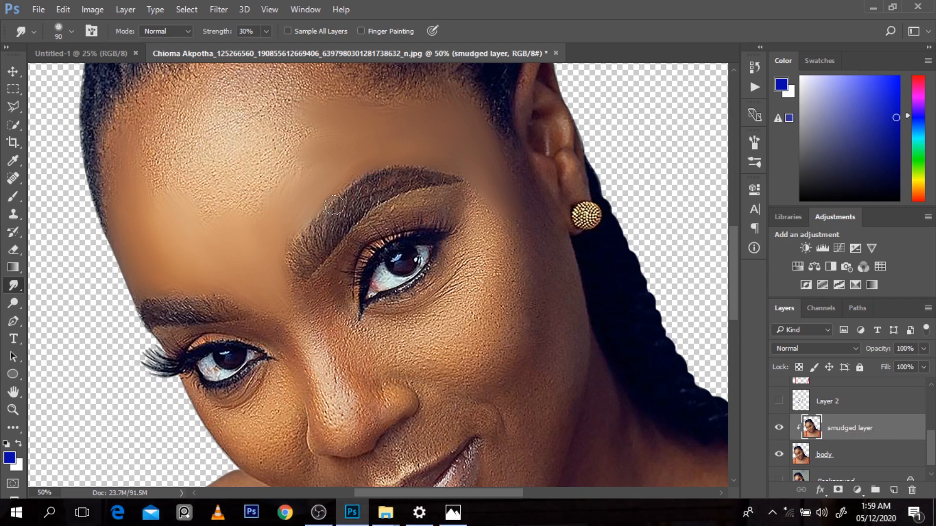
Step: Smooth the bright centre of the forehead up towards the hairline using the Smudge tool at 150 px and 30% strength
key("bracketright")
scroll(737, 260, "up", 5)
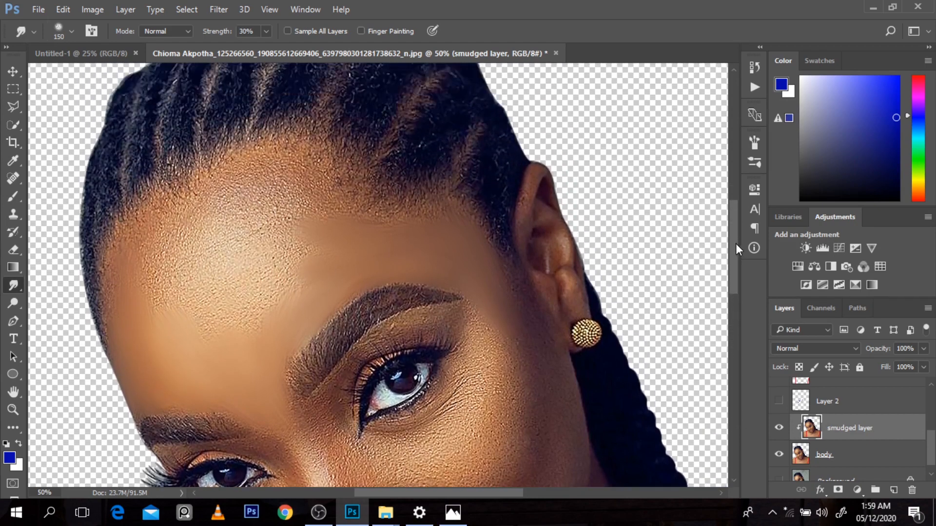
mouse_move(319, 261)
left_mouse_down()
mouse_move(285, 242)
mouse_move(298, 265)
mouse_move(312, 255)
mouse_move(288, 194)
mouse_move(326, 249)
mouse_move(287, 298)
mouse_move(310, 281)
mouse_move(290, 296)
mouse_move(303, 293)
mouse_move(281, 279)
mouse_move(260, 226)
mouse_move(267, 307)
mouse_move(247, 267)
mouse_move(222, 278)
mouse_move(237, 322)
mouse_move(208, 300)
mouse_move(190, 304)
mouse_move(308, 257)
mouse_move(284, 316)
mouse_move(284, 251)
mouse_move(252, 338)
mouse_move(186, 324)
mouse_move(177, 262)
mouse_move(169, 305)
mouse_move(160, 284)
mouse_move(154, 294)
mouse_move(167, 246)
mouse_move(197, 225)
mouse_move(135, 275)
mouse_move(148, 253)
mouse_move(211, 212)
mouse_move(201, 228)
mouse_move(242, 209)
mouse_move(196, 294)
mouse_move(211, 210)
mouse_move(228, 209)
mouse_move(213, 258)
mouse_move(256, 183)
mouse_move(196, 269)
mouse_move(148, 282)
mouse_move(156, 315)
mouse_move(201, 231)
mouse_move(168, 268)
mouse_move(202, 247)
mouse_move(143, 289)
mouse_move(135, 280)
mouse_move(122, 288)
mouse_move(113, 325)
mouse_move(209, 247)
mouse_move(183, 234)
left_mouse_up()
mouse_move(233, 178)
left_mouse_down()
mouse_move(261, 162)
mouse_move(258, 169)
mouse_move(297, 160)
mouse_move(194, 229)
mouse_move(206, 208)
mouse_move(154, 228)
left_mouse_up()
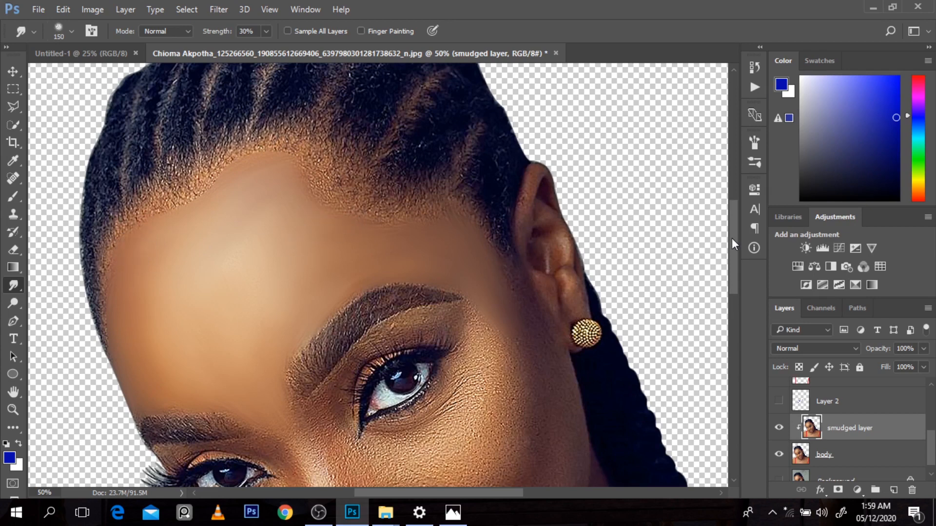
Step: Smooth the shadowed outer side of the face, from beside the ear down past the cheek, with a 125 px Smudge brush
mouse_move(732, 239)
left_mouse_down()
mouse_move(734, 264)
mouse_move(734, 255)
left_mouse_up()
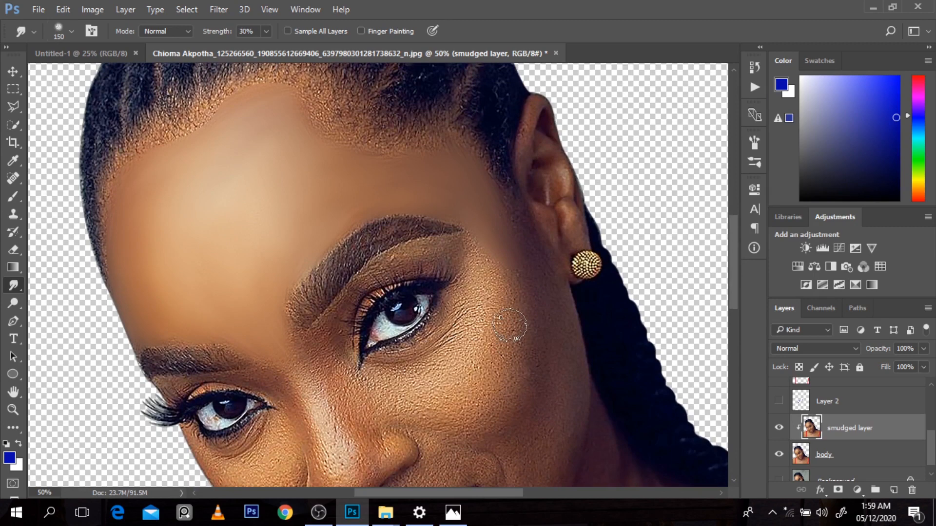
key("bracketleft")
key("bracketleft")
key("bracketleft")
key("bracketright")
key("bracketright")
Step: Blend the highlighted cheek below the larger eye with the Smudge tool, reducing the brush to 100 px for the area near the eye
left_click_drag(729, 265, 736, 296)
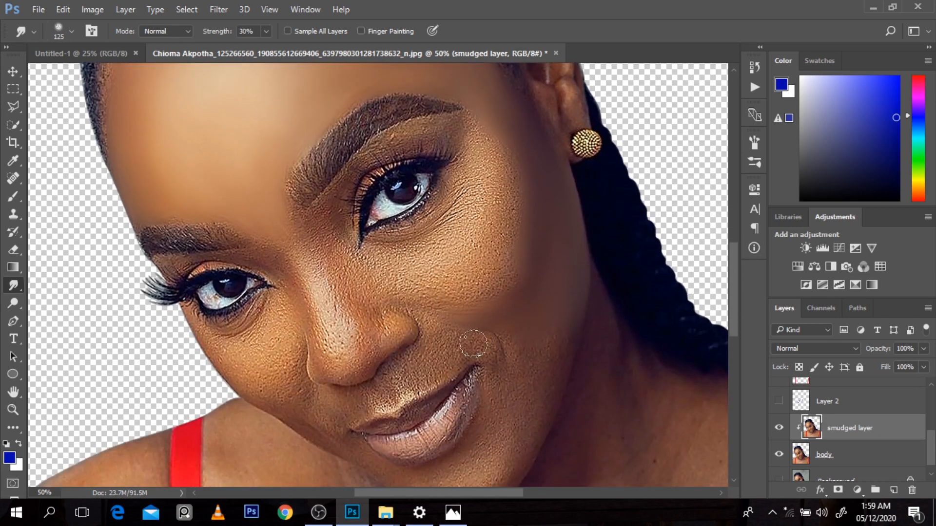
mouse_move(469, 304)
left_mouse_down()
mouse_move(423, 289)
mouse_move(485, 286)
mouse_move(459, 298)
mouse_move(505, 278)
mouse_move(520, 250)
left_mouse_up()
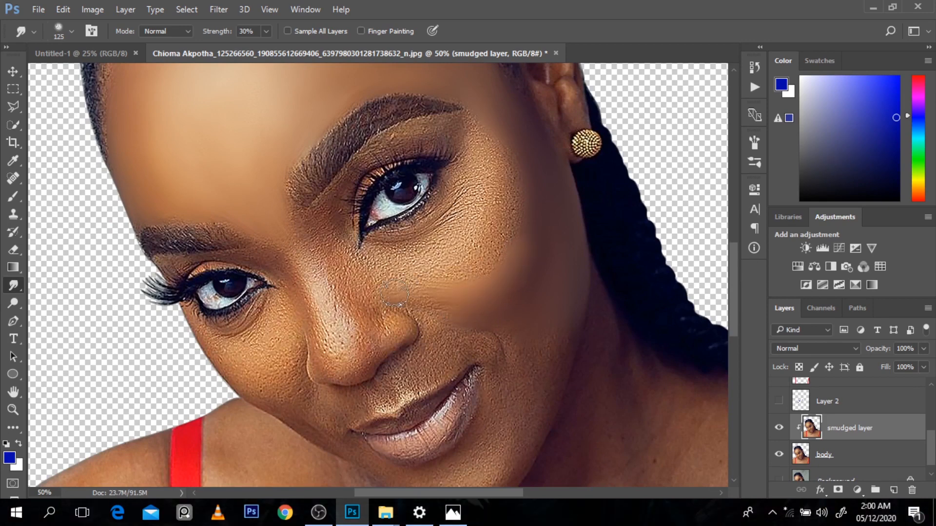
mouse_move(393, 294)
left_mouse_down()
mouse_move(437, 265)
mouse_move(480, 212)
mouse_move(501, 224)
mouse_move(459, 279)
mouse_move(502, 195)
mouse_move(457, 272)
mouse_move(500, 250)
mouse_move(521, 190)
mouse_move(484, 247)
mouse_move(530, 223)
mouse_move(523, 298)
mouse_move(548, 277)
mouse_move(538, 278)
mouse_move(542, 234)
mouse_move(474, 288)
mouse_move(516, 269)
left_mouse_up()
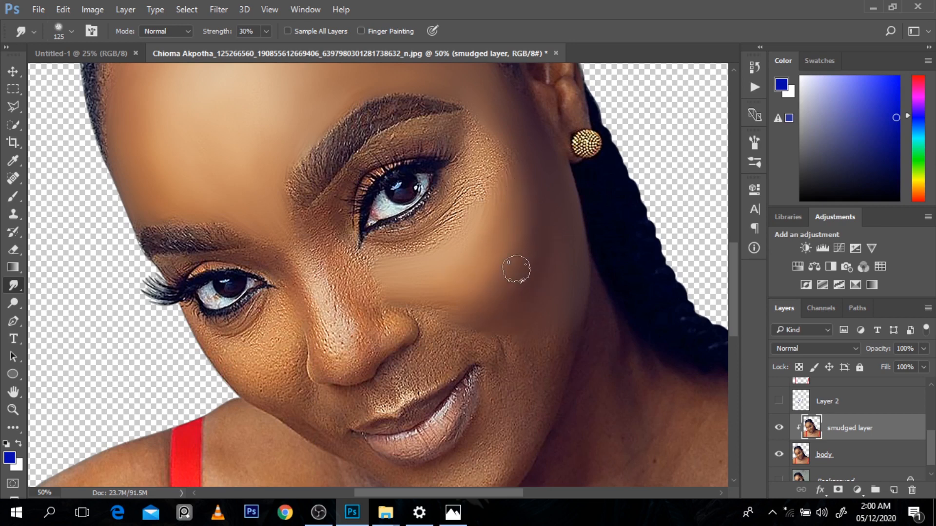
key("bracketleft")
mouse_move(492, 171)
left_mouse_down()
mouse_move(431, 235)
mouse_move(482, 194)
mouse_move(375, 249)
mouse_move(399, 251)
mouse_move(458, 220)
mouse_move(406, 259)
mouse_move(458, 235)
mouse_move(406, 259)
mouse_move(422, 256)
mouse_move(412, 252)
mouse_move(477, 217)
mouse_move(440, 248)
mouse_move(496, 185)
mouse_move(461, 252)
mouse_move(518, 193)
mouse_move(504, 225)
left_mouse_up()
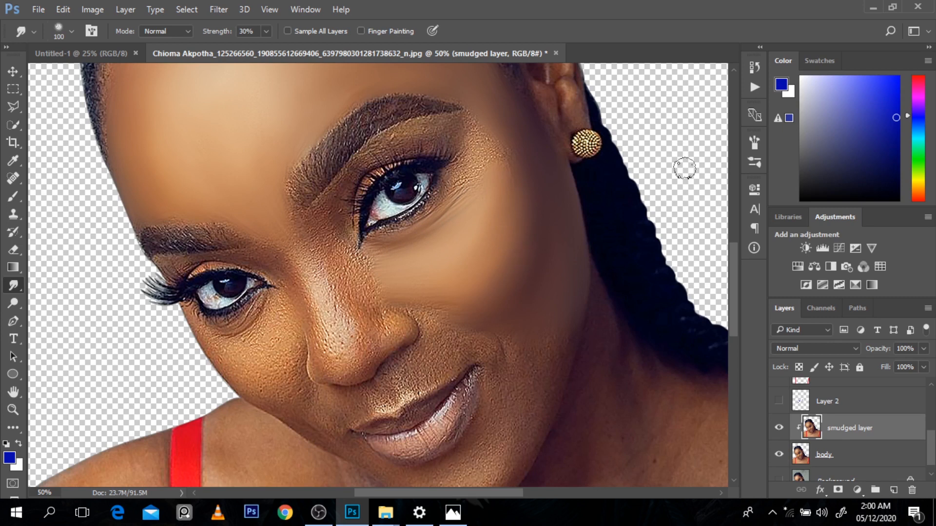
Step: Smooth the nose ridge, tip and nostril side with a 90 px Smudge brush
key("bracketright")
key("bracketright")
key("bracketleft")
key("bracketleft")
key("bracketleft")
mouse_move(320, 331)
left_mouse_down()
mouse_move(319, 283)
mouse_move(347, 347)
mouse_move(319, 296)
mouse_move(337, 323)
mouse_move(333, 287)
mouse_move(353, 324)
mouse_move(341, 301)
mouse_move(348, 307)
mouse_move(343, 296)
mouse_move(352, 344)
mouse_move(333, 341)
mouse_move(315, 307)
mouse_move(332, 352)
mouse_move(359, 357)
mouse_move(344, 369)
mouse_move(353, 369)
mouse_move(361, 365)
mouse_move(340, 366)
mouse_move(362, 361)
mouse_move(367, 345)
mouse_move(367, 360)
mouse_move(351, 364)
mouse_move(372, 357)
mouse_move(369, 368)
mouse_move(343, 374)
mouse_move(369, 355)
mouse_move(356, 366)
mouse_move(337, 362)
mouse_move(363, 341)
mouse_move(351, 357)
mouse_move(327, 336)
mouse_move(341, 371)
mouse_move(317, 310)
mouse_move(334, 345)
left_mouse_up()
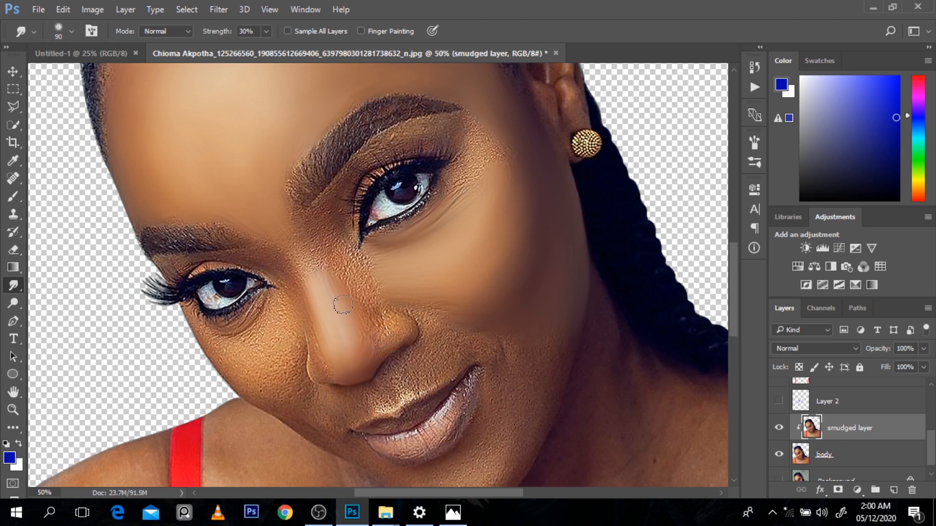
left_click_drag(388, 331, 393, 319)
Step: Smooth the textured skin between the nose bridge and the inner eye corner with a 60 px Smudge brush
key("bracketleft")
key("bracketleft")
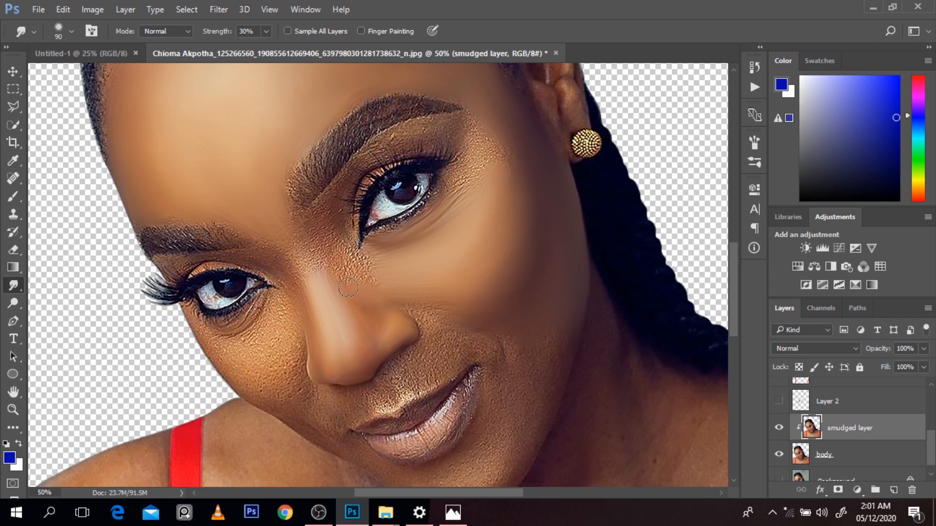
left_click_drag(362, 277, 365, 265)
mouse_move(343, 260)
left_mouse_down()
mouse_move(324, 233)
mouse_move(323, 273)
mouse_move(290, 235)
mouse_move(317, 280)
mouse_move(291, 257)
mouse_move(317, 324)
mouse_move(320, 304)
left_mouse_up()
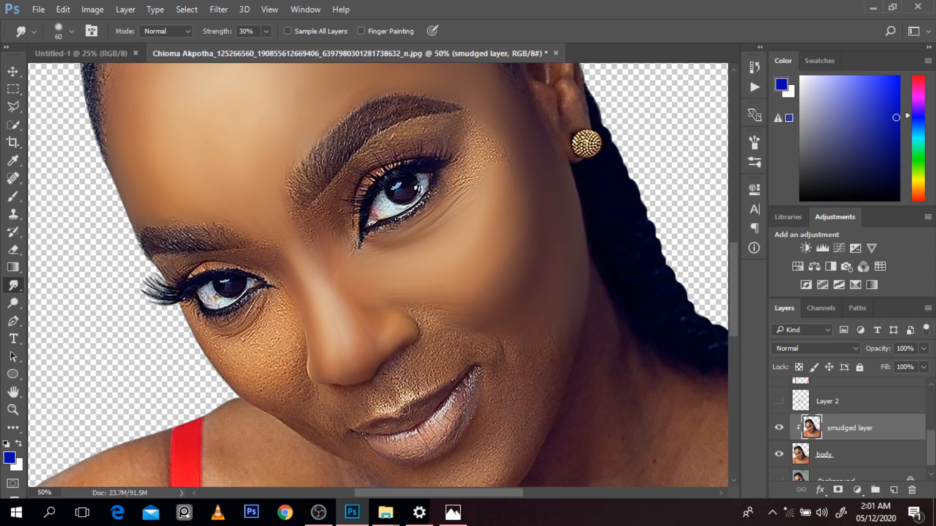
Step: Smooth the skin along the upper lip's outer edge with the Smudge tool, adjusting the brush size to suit the area
mouse_move(403, 409)
left_mouse_down()
mouse_move(459, 371)
mouse_move(412, 399)
left_mouse_up()
key("bracketright")
key("bracketright")
key("bracketright")
key("bracketright")
mouse_move(435, 387)
left_mouse_down()
mouse_move(408, 398)
mouse_move(457, 377)
mouse_move(413, 412)
left_mouse_up()
key("bracketleft")
key("bracketleft")
key("bracketleft")
key("bracketleft")
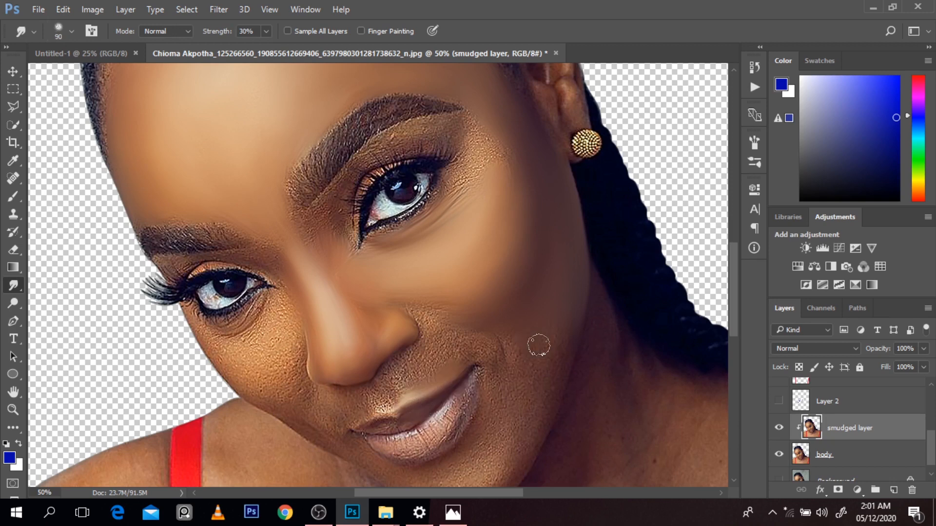
key("ctrl+z")
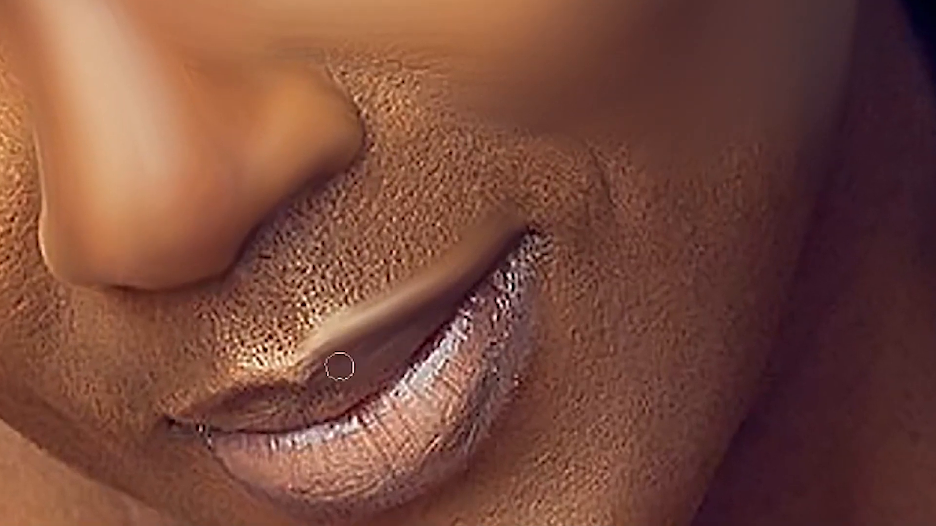
Step: Smudge the upper lip's surface and the textured skin between the nose and the lip
mouse_move(340, 366)
left_mouse_down()
mouse_move(392, 370)
mouse_move(403, 357)
mouse_move(334, 398)
mouse_move(317, 361)
mouse_move(282, 413)
mouse_move(290, 385)
mouse_move(246, 384)
mouse_move(283, 399)
mouse_move(243, 420)
mouse_move(345, 417)
mouse_move(437, 333)
mouse_move(522, 298)
left_mouse_up()
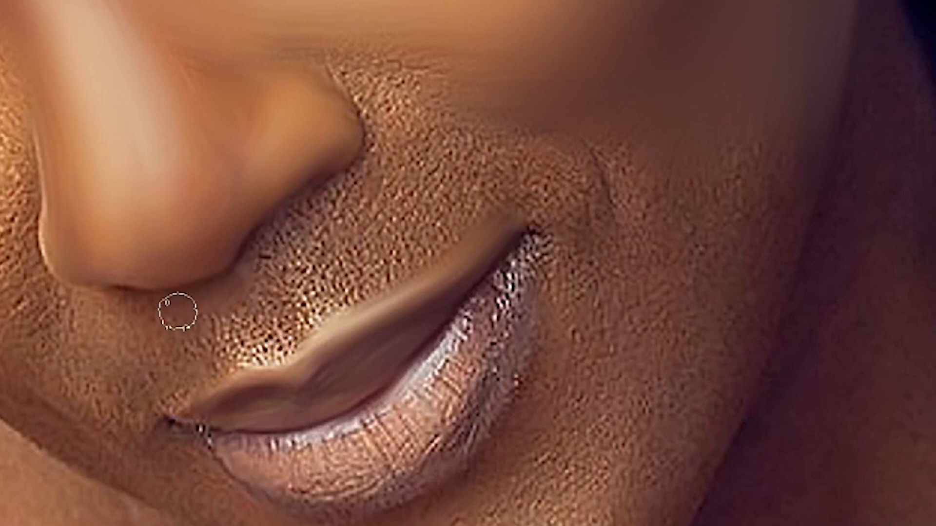
mouse_move(178, 311)
left_mouse_down()
mouse_move(224, 311)
mouse_move(217, 315)
mouse_move(254, 348)
mouse_move(244, 346)
mouse_move(280, 341)
mouse_move(234, 340)
mouse_move(257, 354)
mouse_move(229, 328)
mouse_move(289, 342)
mouse_move(247, 349)
left_mouse_up()
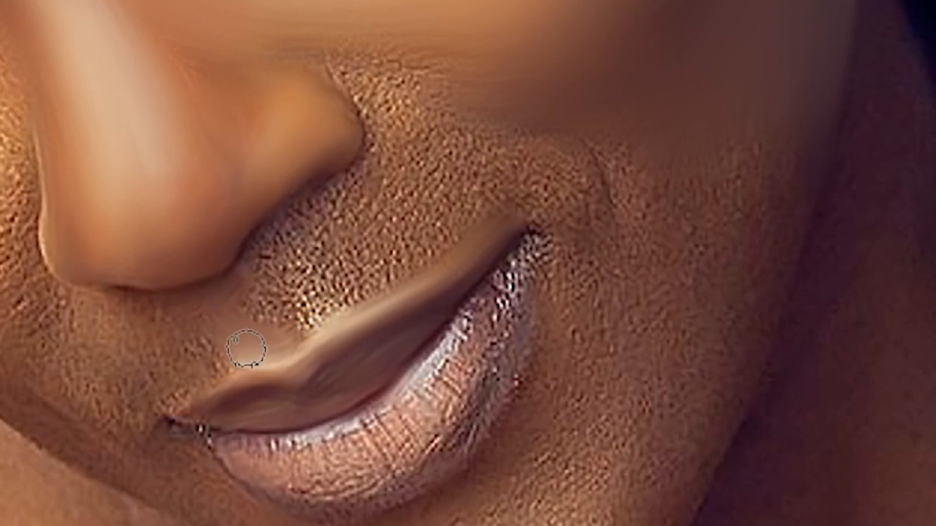
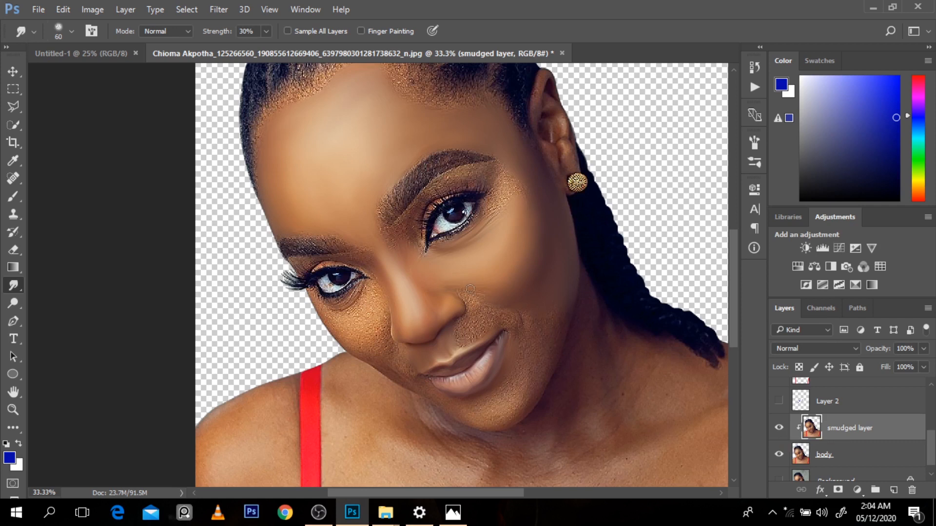
Step: Set the Smudge tool's brush size to 100 px for the unsmoothed cheek
key("bracketright")
key("bracketright")
key("bracketright")
key("bracketright")
key("bracketright")
key("bracketright")
key("bracketleft")
key("bracketleft")
key("ctrl+plus")
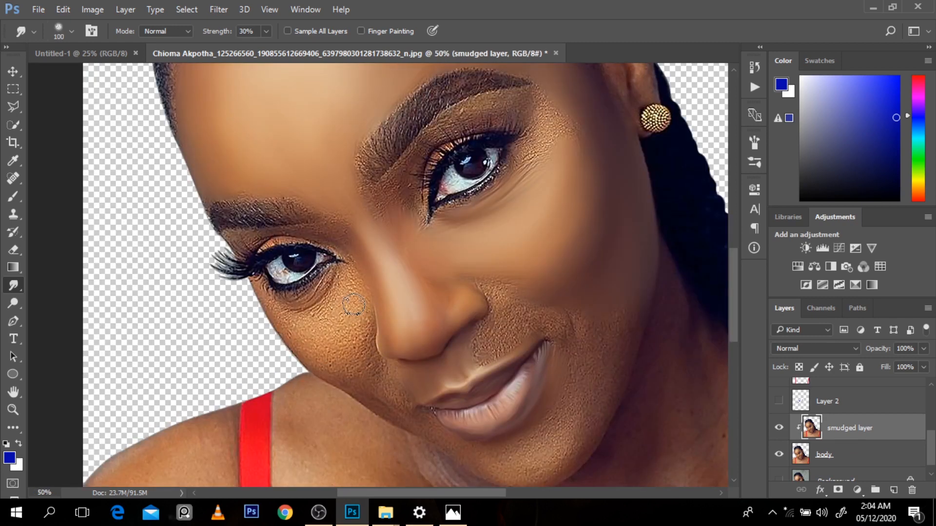
Step: Set up the Brush tool with the 60 px soft preset enlarged to 90 px and a near-white foreground colour
left_click(13, 197)
left_click(72, 31)
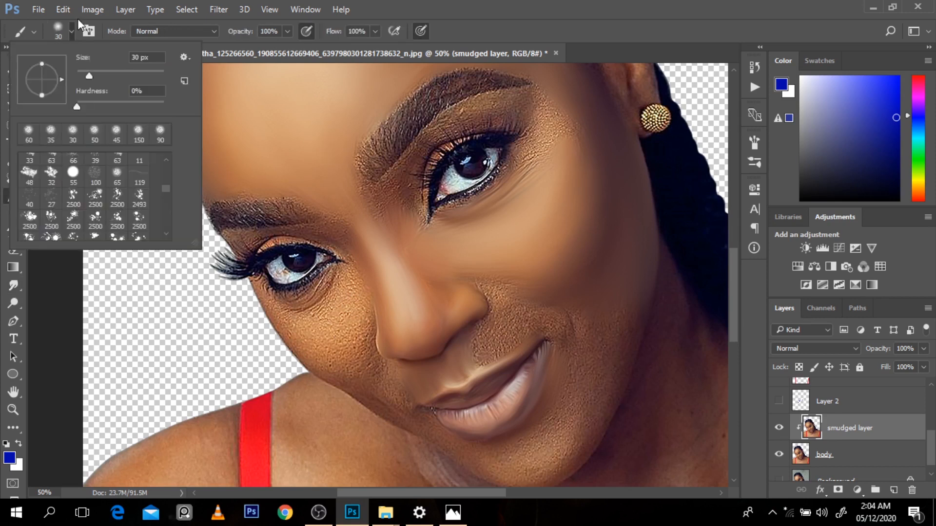
left_click(31, 140)
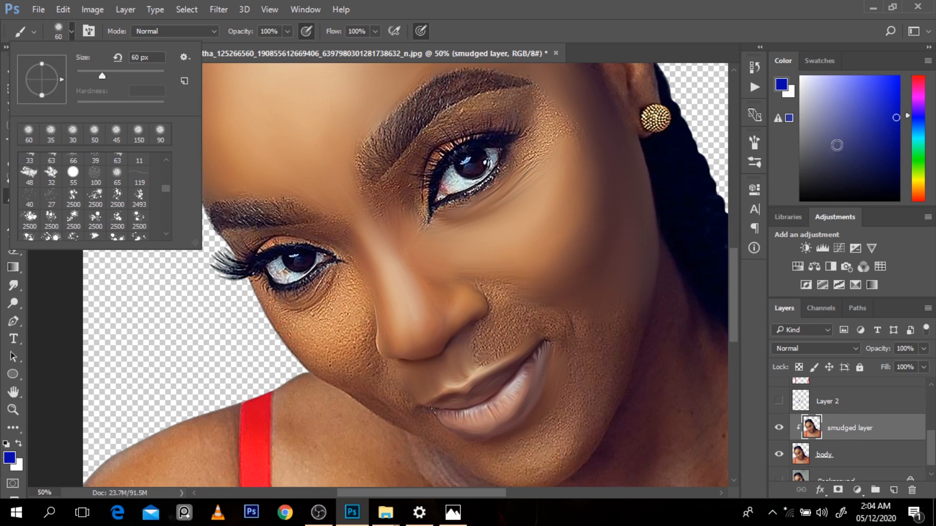
left_click(800, 87)
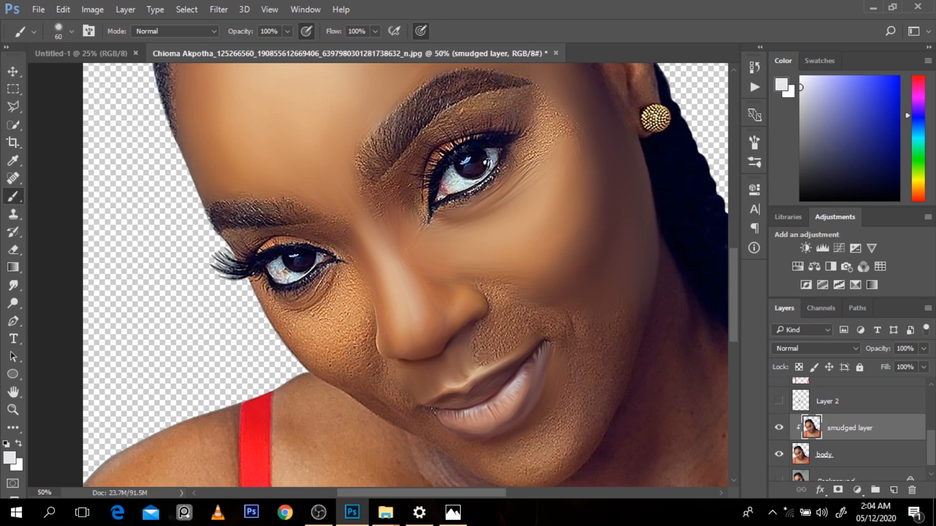
key("bracketright")
key("bracketright")
key("bracketright")
Step: Dab a near-white spot on the textured cheek beside the nose, undo the extra strokes, and reset the colours to black and white
left_click(342, 317)
left_click_drag(345, 322, 349, 390)
key("ctrl+z")
left_click(335, 328)
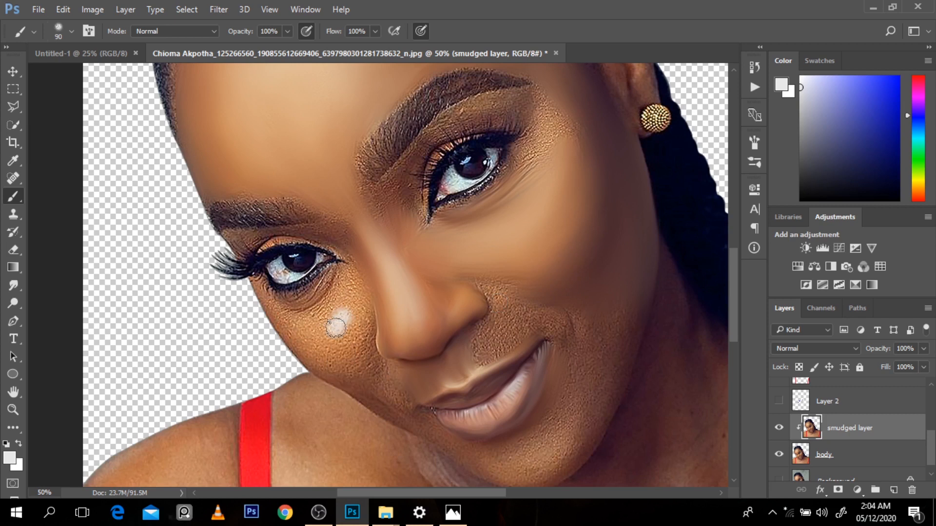
key("ctrl+z")
key("d")
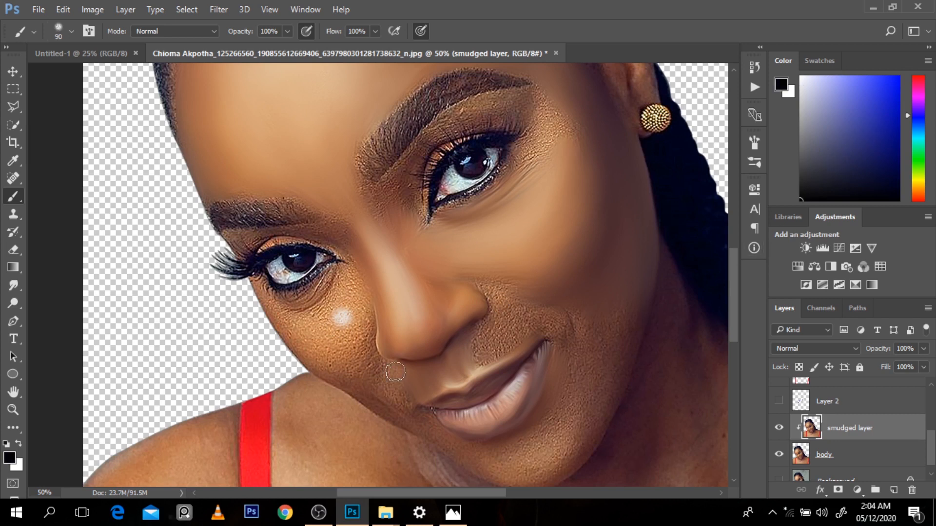
Step: Undo the black and white test dabs on the cheek and switch back to the Smudge tool
left_click(312, 326)
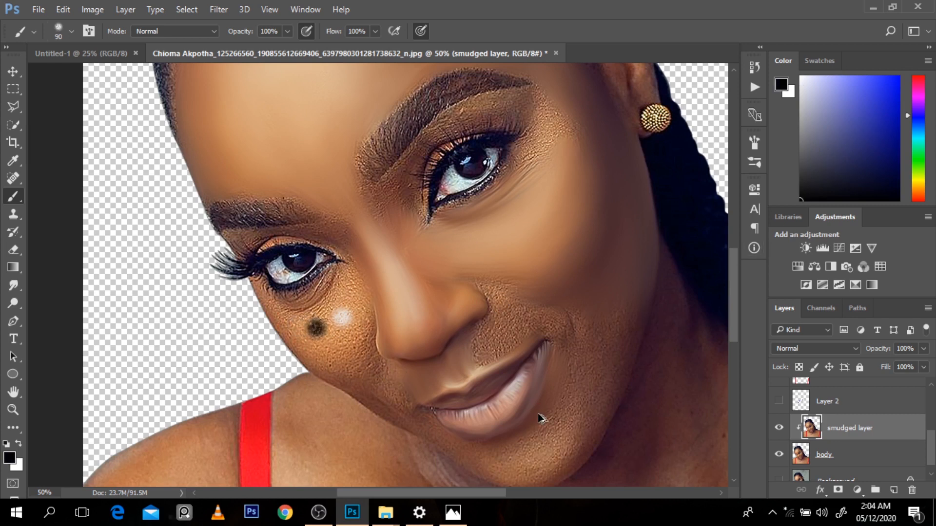
key("ctrl+z")
left_click(20, 289)
right_click(21, 287)
left_click(55, 311)
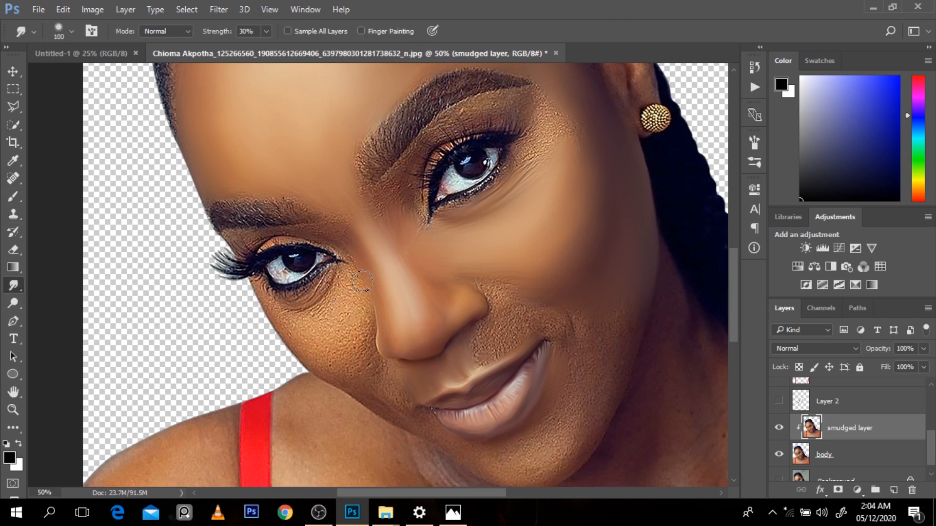
Step: Smudge the textured cheek below the lashed outer eye, using 90 px beside the nose and 70 px across the cheek
mouse_move(351, 287)
left_mouse_down()
mouse_move(347, 313)
mouse_move(356, 292)
left_mouse_up()
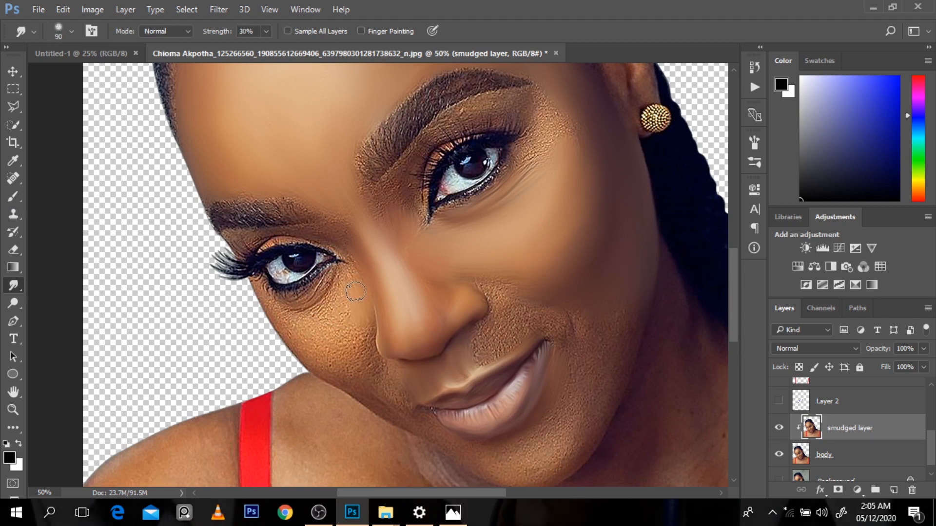
left_click_drag(355, 286, 367, 309)
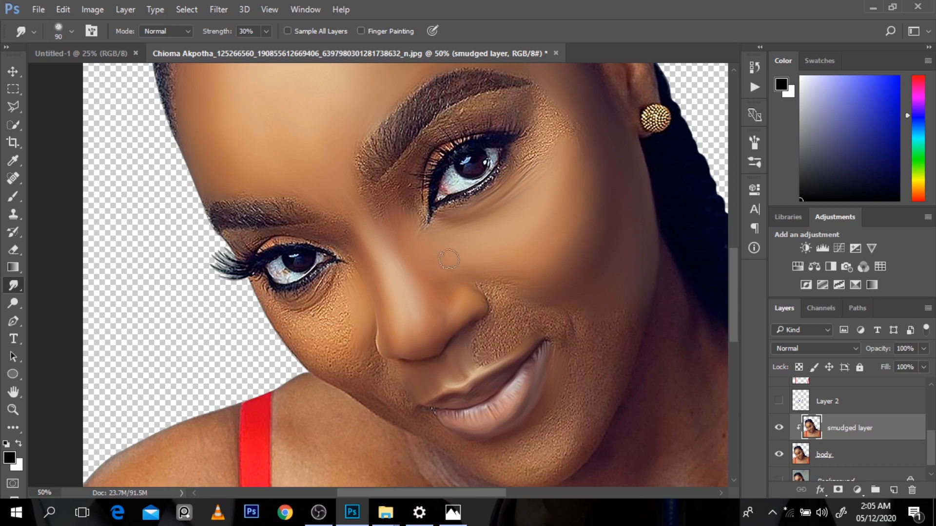
key("bracketright")
key("bracketleft")
key("bracketleft")
key("bracketleft")
mouse_move(318, 319)
left_mouse_down()
mouse_move(352, 298)
mouse_move(306, 330)
mouse_move(332, 334)
mouse_move(305, 336)
left_mouse_up()
left_click_drag(359, 325, 351, 334)
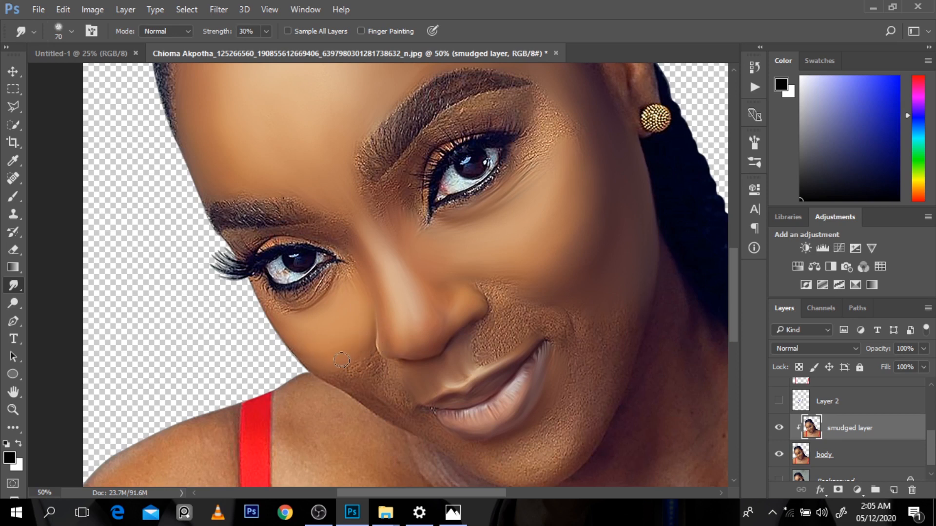
mouse_move(359, 346)
left_mouse_down()
mouse_move(378, 328)
mouse_move(377, 364)
mouse_move(374, 315)
left_mouse_up()
left_click_drag(374, 366, 344, 371)
Step: Smudge the creased skin directly under the same eye, following the lower lash line
left_click_drag(334, 276, 296, 305)
left_click_drag(338, 276, 345, 272)
left_click_drag(290, 312, 278, 310)
left_click_drag(325, 294, 319, 287)
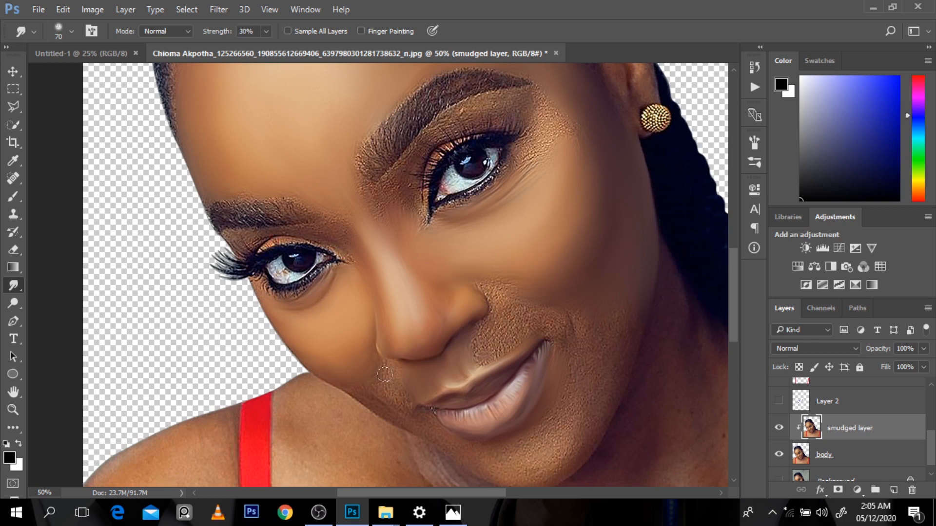
Step: Smudge the fine lines under the other eye and the skin between its inner corner and the nose bridge
mouse_move(536, 173)
left_mouse_down()
mouse_move(542, 153)
mouse_move(510, 172)
mouse_move(523, 159)
mouse_move(514, 160)
mouse_move(505, 179)
left_mouse_up()
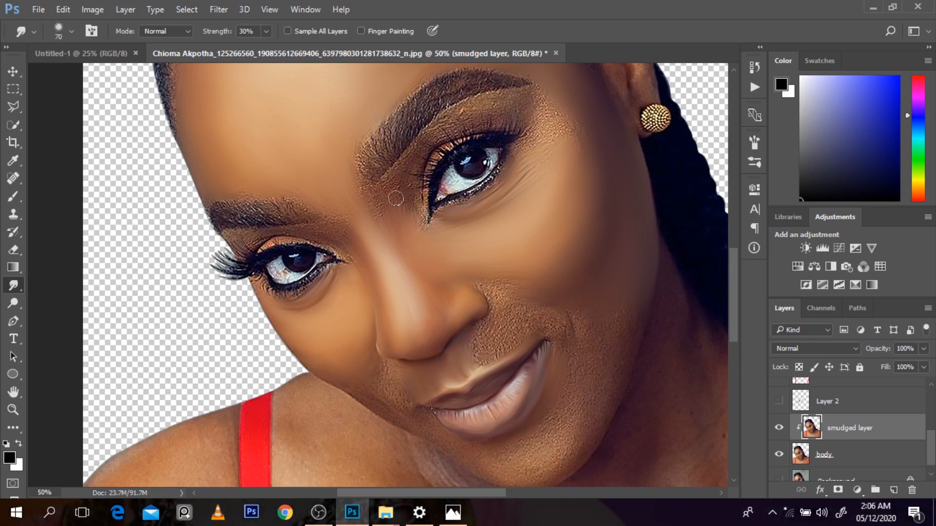
left_click_drag(393, 201, 387, 229)
left_click_drag(392, 187, 413, 227)
mouse_move(341, 215)
left_mouse_down()
mouse_move(323, 198)
mouse_move(352, 235)
mouse_move(349, 206)
mouse_move(369, 252)
mouse_move(311, 233)
mouse_move(341, 237)
mouse_move(333, 227)
mouse_move(371, 276)
mouse_move(335, 246)
left_mouse_up()
Step: Smudge the textured skin between the nostril, the smoothed cheek and the nearer mouth corner, adjusting the brush size to fit
key("bracketright")
key("bracketright")
key("bracketright")
scroll(727, 290, "down", 3)
key("bracketleft")
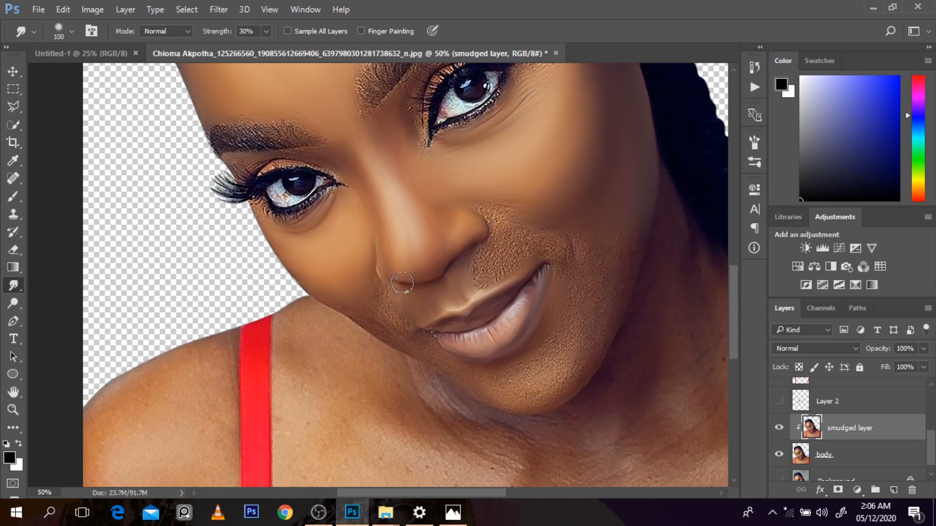
key("bracketleft")
key("bracketleft")
key("bracketleft")
Step: Smudge the chin, the jawline and the lower cheek beside the mouth with a 100 px brush
key("bracketright")
key("bracketright")
key("bracketright")
mouse_move(548, 329)
left_mouse_down()
mouse_move(481, 368)
mouse_move(561, 349)
mouse_move(519, 369)
mouse_move(559, 347)
mouse_move(516, 369)
mouse_move(548, 355)
mouse_move(555, 362)
mouse_move(525, 386)
mouse_move(594, 326)
mouse_move(569, 371)
mouse_move(534, 388)
mouse_move(572, 357)
mouse_move(550, 355)
mouse_move(495, 382)
mouse_move(592, 291)
mouse_move(609, 301)
mouse_move(578, 370)
mouse_move(602, 342)
mouse_move(555, 398)
mouse_move(574, 383)
mouse_move(525, 409)
left_mouse_up()
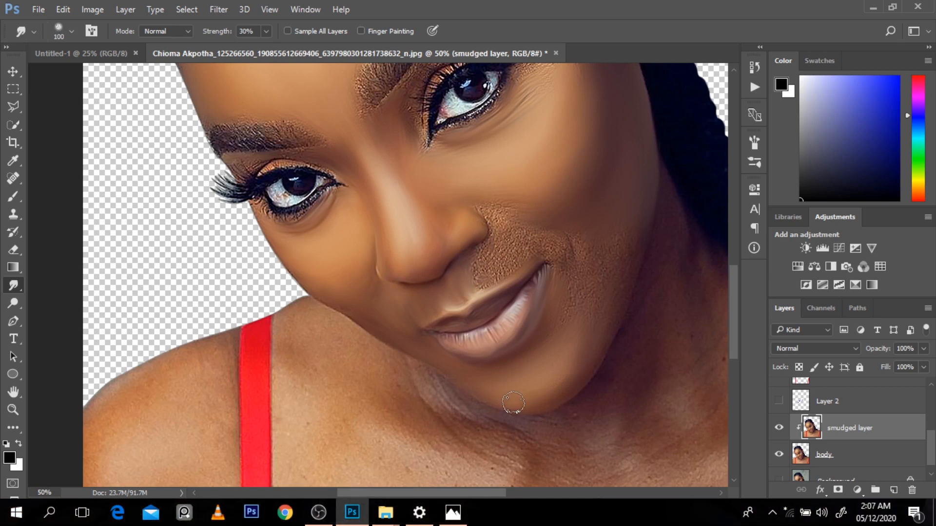
left_click_drag(604, 307, 547, 400)
mouse_move(599, 253)
left_mouse_down()
mouse_move(567, 221)
mouse_move(579, 283)
mouse_move(570, 252)
mouse_move(551, 337)
mouse_move(576, 306)
mouse_move(564, 272)
mouse_move(572, 294)
left_mouse_up()
Step: Set the Smudge brush to 80 px and smooth the skin along the lower lip and between the nose and upper lip
key("bracketleft")
key("bracketleft")
left_click_drag(540, 315, 548, 274)
mouse_move(522, 346)
left_mouse_down()
mouse_move(526, 331)
mouse_move(494, 359)
left_mouse_up()
mouse_move(487, 283)
left_mouse_down()
mouse_move(533, 255)
mouse_move(501, 260)
mouse_move(480, 280)
mouse_move(487, 262)
mouse_move(469, 269)
left_mouse_up()
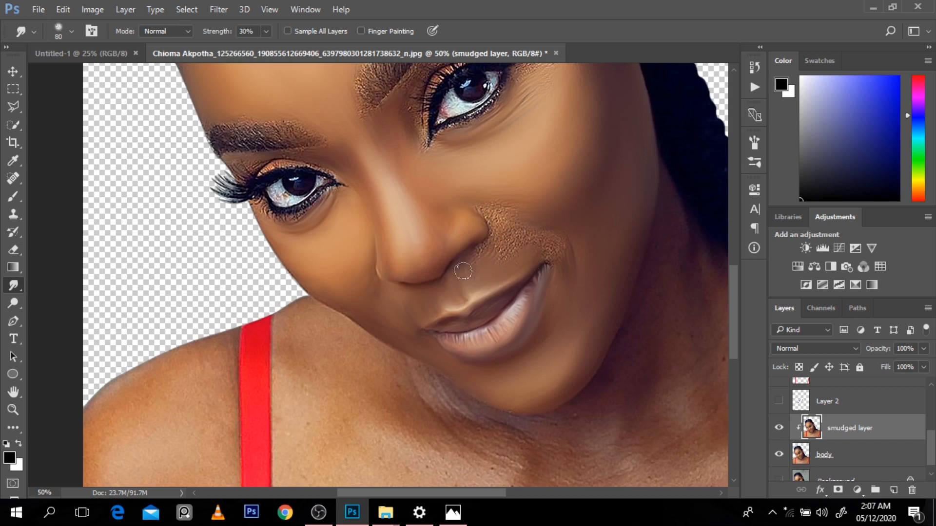
Step: Smudge the textured smile line beside the nostril with a 60 px brush
key("bracketleft")
left_click(500, 220, "ctrl")
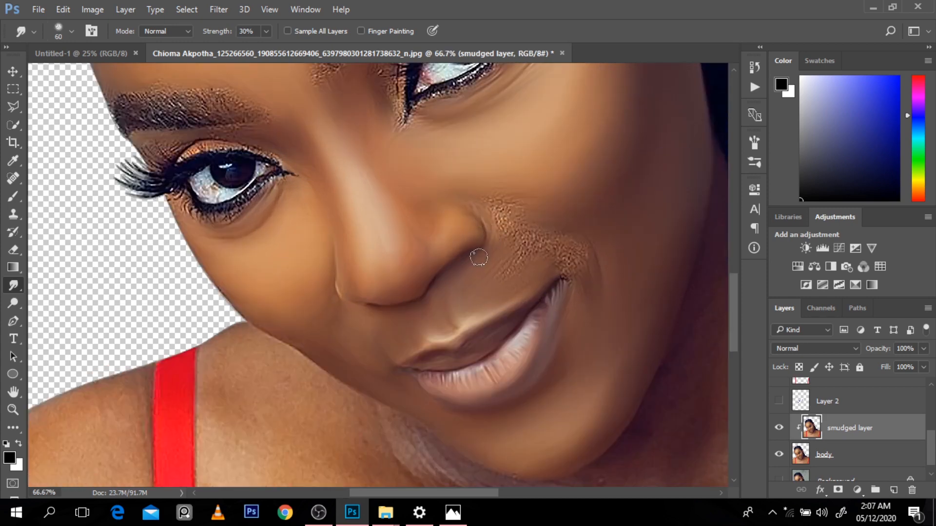
mouse_move(479, 205)
left_mouse_down()
mouse_move(509, 212)
mouse_move(491, 231)
mouse_move(504, 214)
mouse_move(504, 225)
mouse_move(494, 221)
mouse_move(502, 232)
mouse_move(504, 202)
mouse_move(471, 207)
left_mouse_up()
mouse_move(537, 210)
left_mouse_down()
mouse_move(504, 229)
mouse_move(497, 265)
mouse_move(556, 251)
left_mouse_up()
Step: Smudge the remaining textured patch above the raised mouth corner with a 60 px brush
key("bracketright")
key("bracketright")
key("bracketleft")
key("bracketleft")
key("bracketleft")
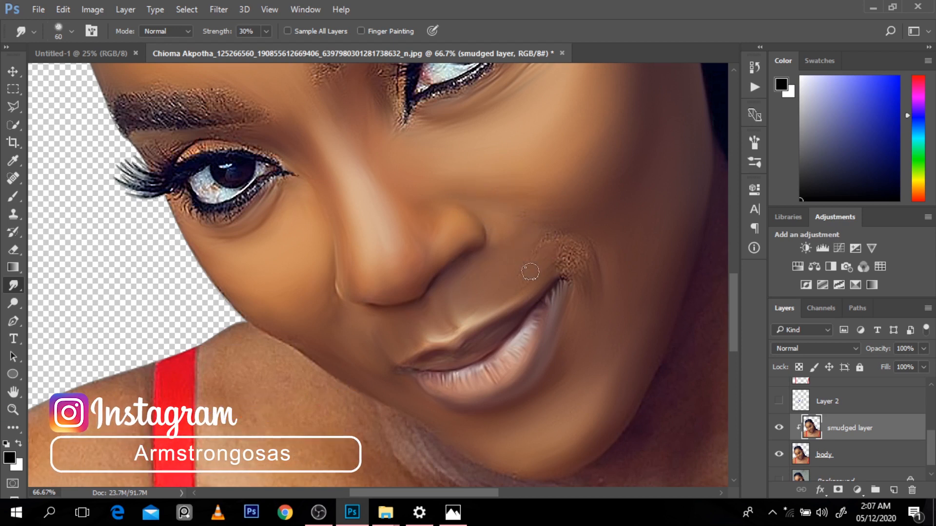
mouse_move(554, 262)
left_mouse_down()
mouse_move(575, 252)
mouse_move(543, 261)
mouse_move(588, 253)
mouse_move(532, 251)
mouse_move(558, 242)
left_mouse_up()
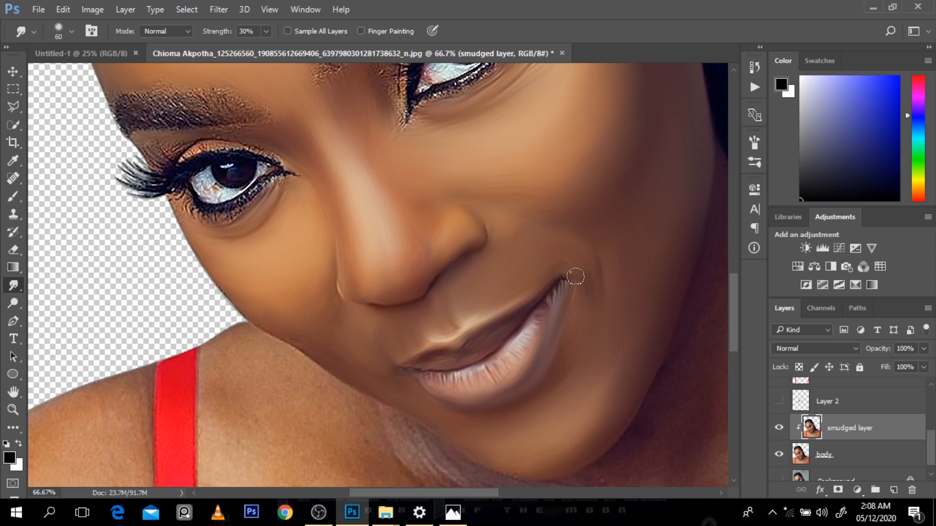
Step: Smudge the textured skin outside the outer corner of the eye nearest the ear with a 70 px brush
left_click(596, 276, "alt")
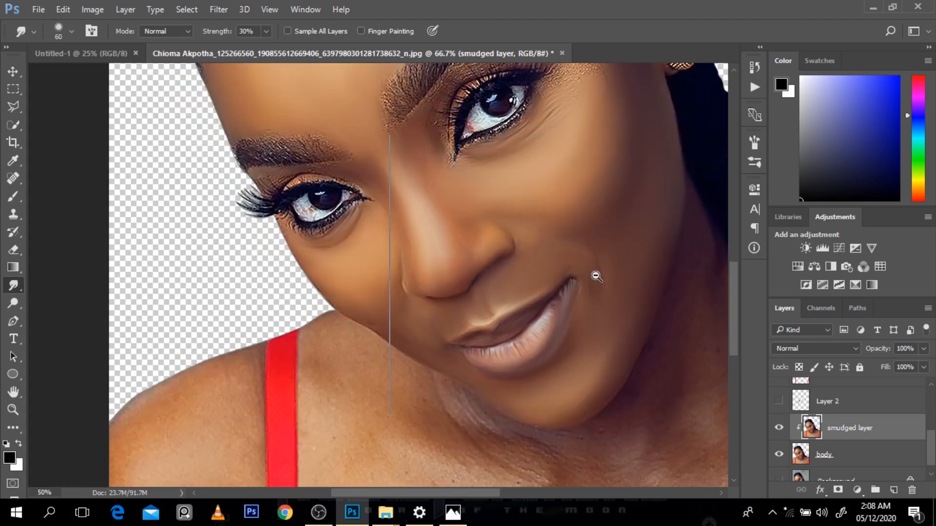
scroll(596, 276, "down", 3)
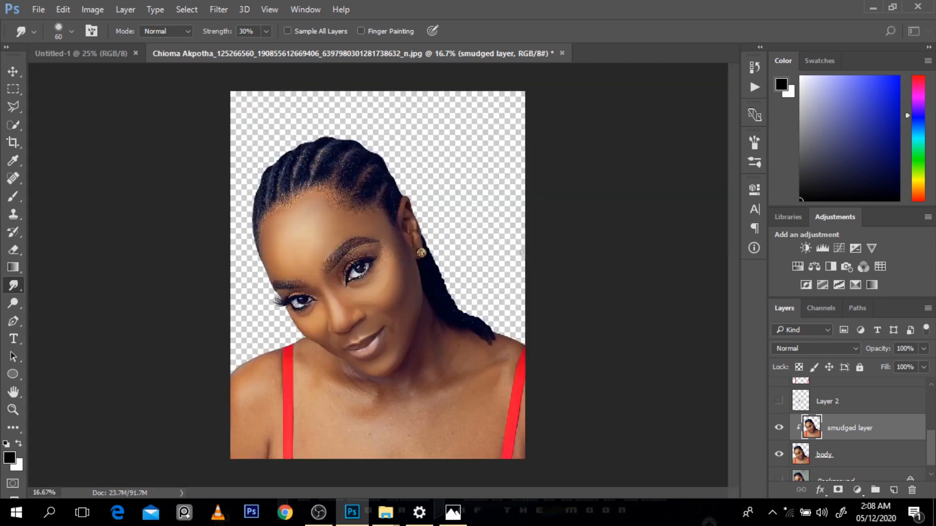
left_click(386, 259, "ctrl")
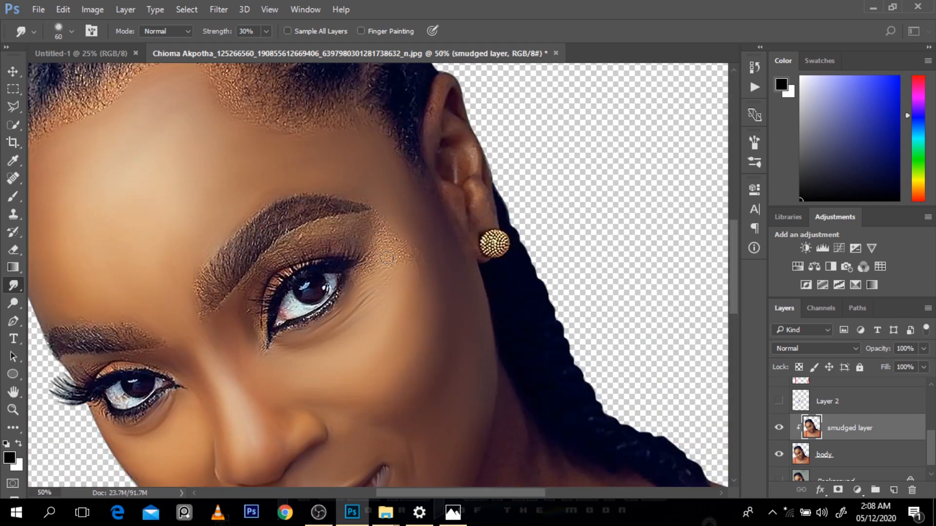
key("bracketright")
mouse_move(403, 245)
left_mouse_down()
mouse_move(372, 272)
mouse_move(420, 248)
mouse_move(400, 272)
left_mouse_up()
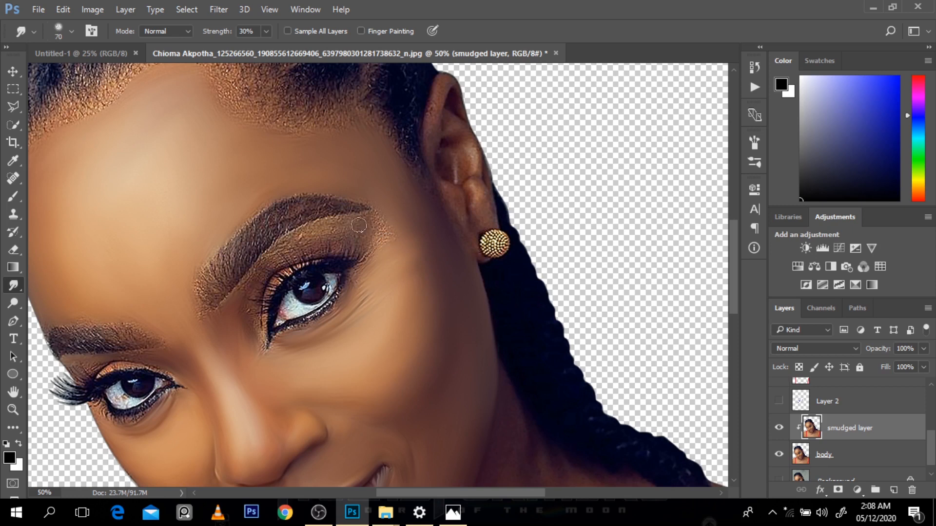
Step: Smudge the eyelid skin under the eyebrow and the skin of the ear
left_click_drag(357, 219, 381, 219)
left_click_drag(298, 240, 281, 246)
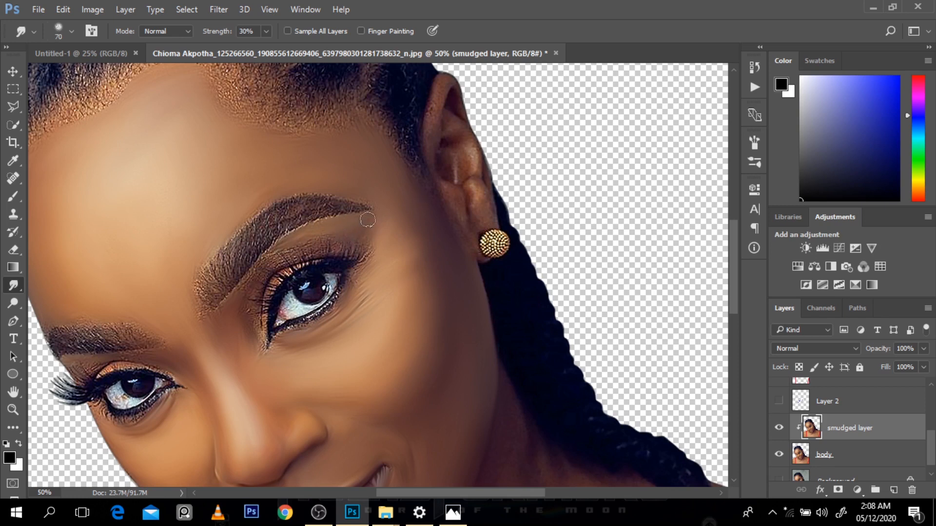
left_click_drag(451, 191, 467, 245)
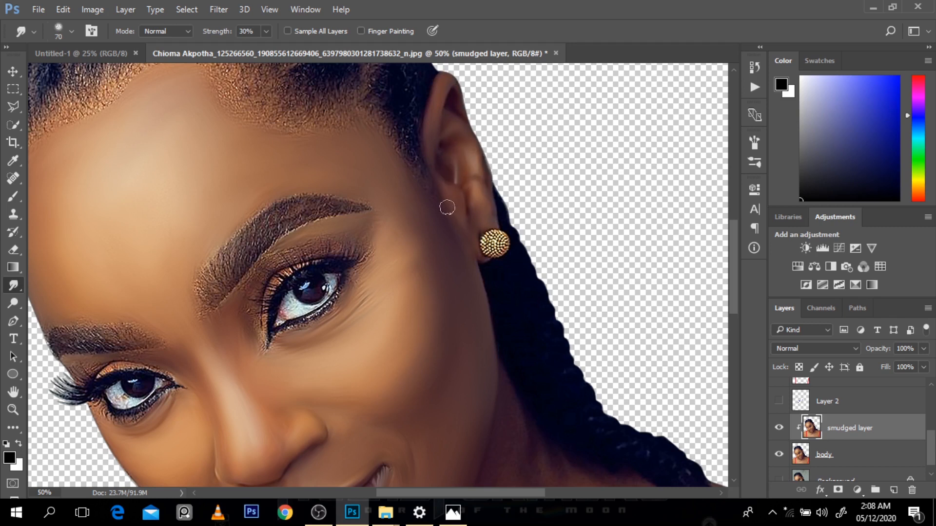
Step: Enlarge the Smudge brush and smooth the shoulder and upper arm outside the red strap
left_click(445, 189, "alt")
left_click(445, 189, "alt")
left_click(445, 188, "alt")
left_click(445, 189, "alt")
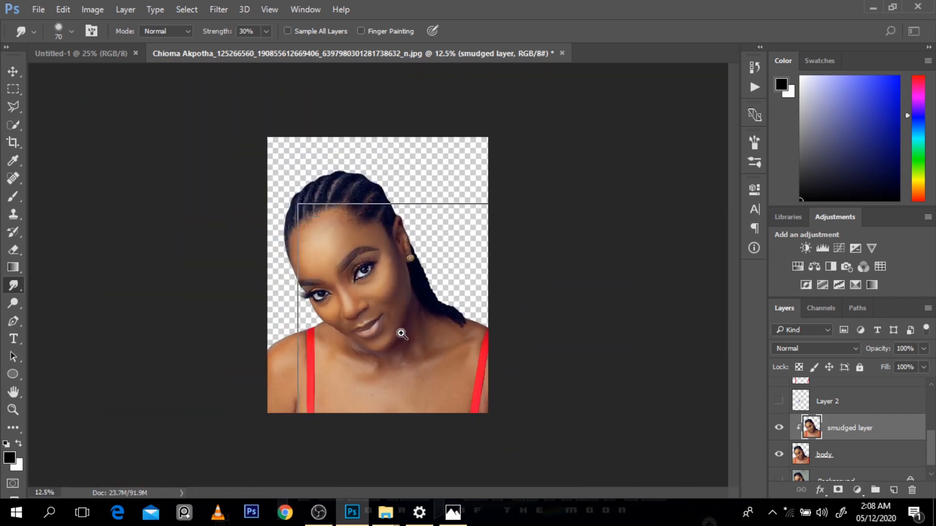
left_click(401, 333, "ctrl")
left_click(400, 334, "ctrl")
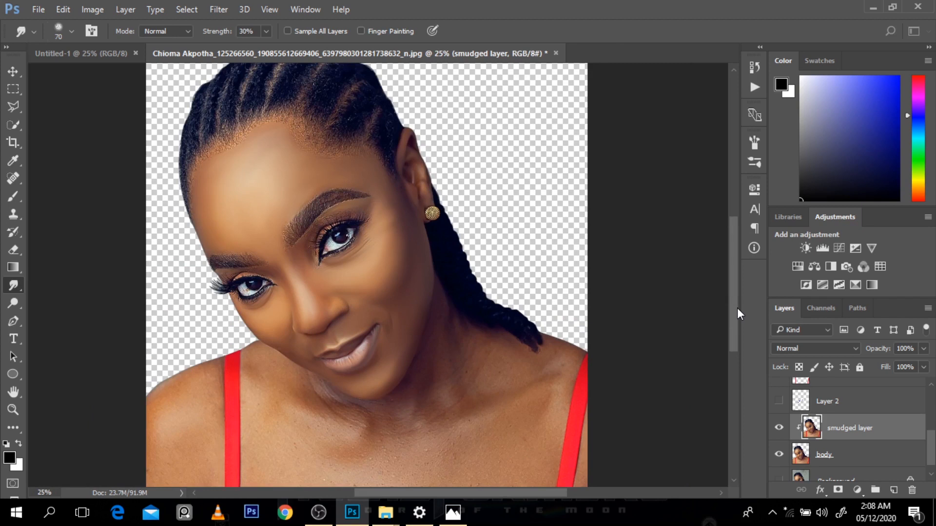
left_click_drag(737, 312, 733, 344)
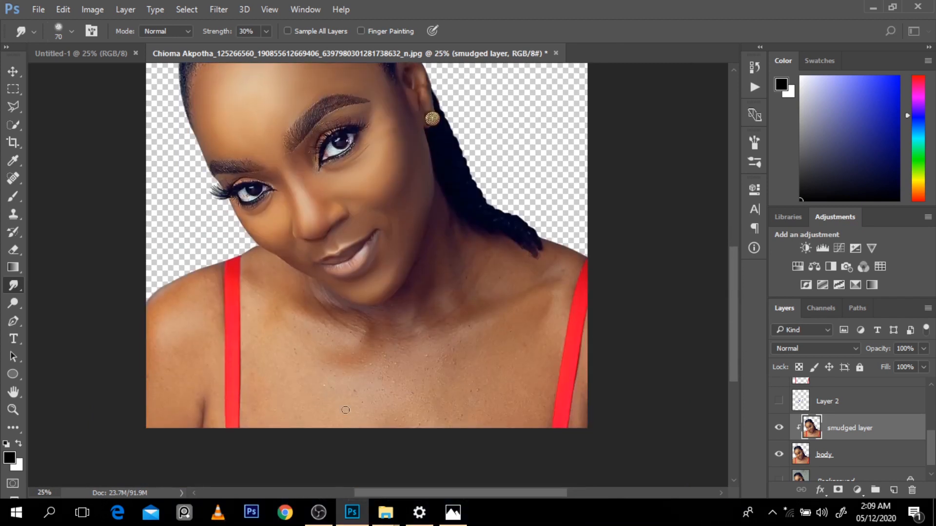
key("bracketright")
key("bracketright")
mouse_move(192, 407)
left_mouse_down()
mouse_move(209, 433)
mouse_move(213, 369)
left_mouse_up()
mouse_move(216, 307)
left_mouse_down()
mouse_move(207, 278)
mouse_move(218, 290)
mouse_move(213, 368)
left_mouse_up()
Step: Smudge the lower chest between the two red straps with a 300 px brush
key("bracketright")
key("bracketright")
mouse_move(348, 394)
left_mouse_down()
mouse_move(275, 382)
mouse_move(295, 399)
mouse_move(386, 404)
mouse_move(317, 435)
mouse_move(406, 429)
mouse_move(370, 398)
mouse_move(422, 378)
mouse_move(383, 386)
mouse_move(451, 383)
mouse_move(378, 425)
left_mouse_up()
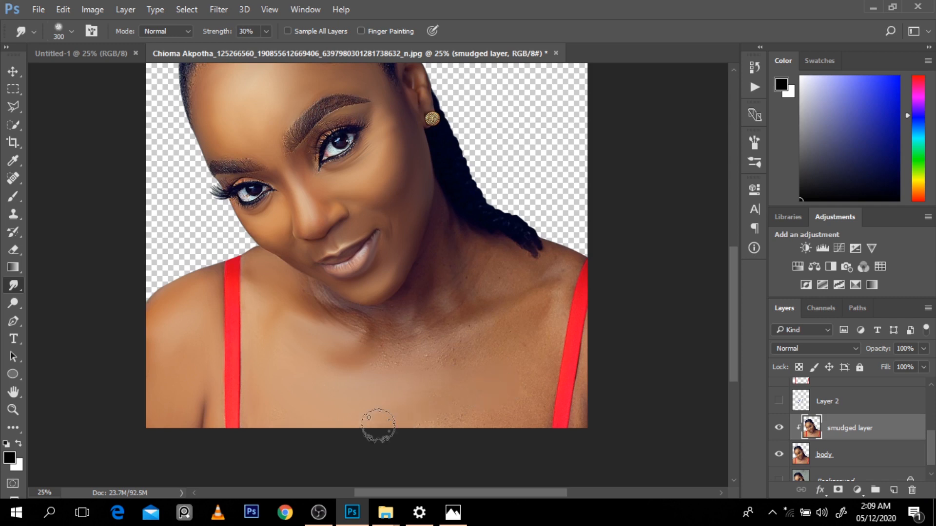
mouse_move(530, 368)
left_mouse_down()
mouse_move(549, 350)
mouse_move(549, 371)
mouse_move(567, 378)
mouse_move(574, 357)
mouse_move(582, 361)
mouse_move(579, 414)
left_mouse_up()
Step: Set the Smudge brush to 200 px and smooth the upper chest, the collarbone and the shoulder beside the braid
scroll(534, 392, "up", 1)
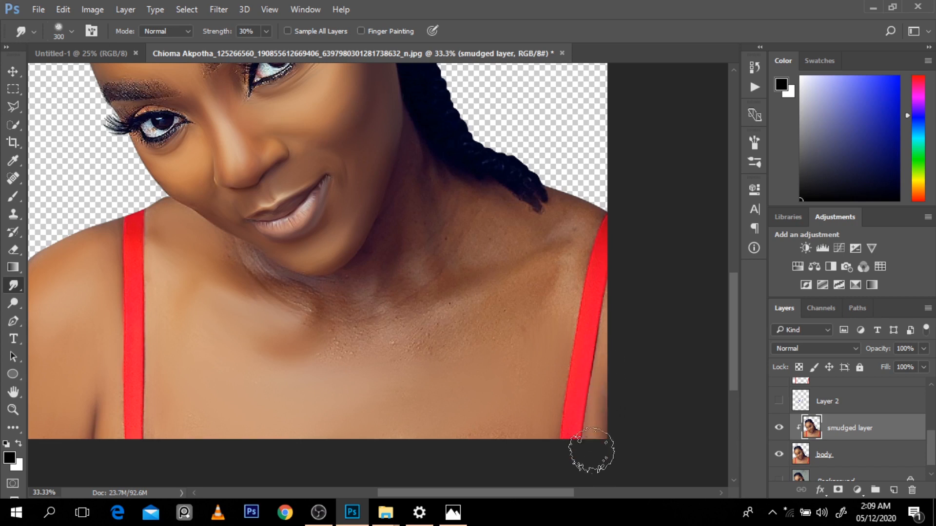
key("bracketleft")
key("bracketleft")
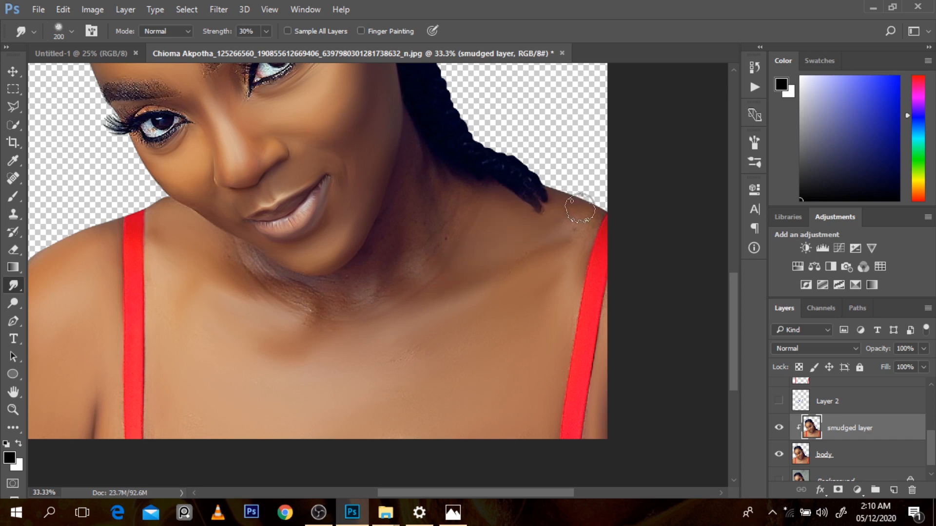
Step: Smudge the neck and throat folds with a 150 px brush, finishing at 175 px
key("bracketleft")
key("bracketleft")
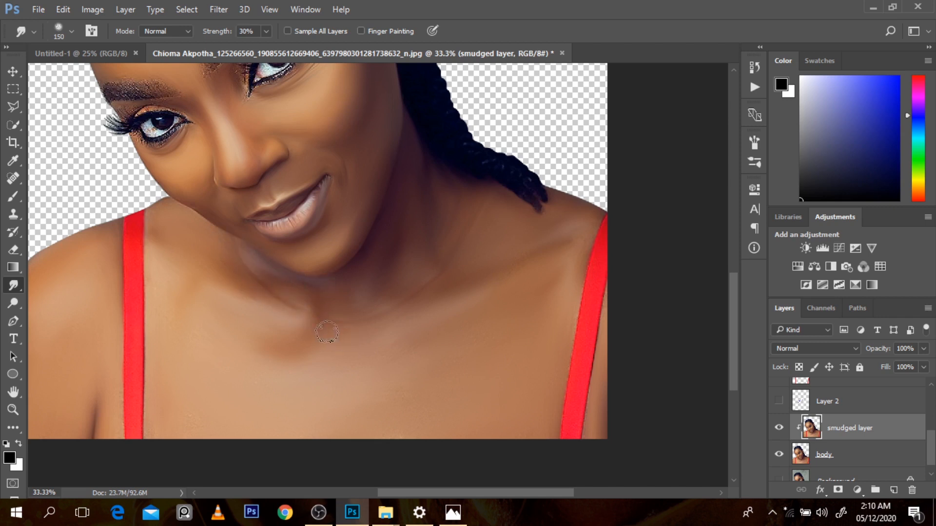
key("bracketright")
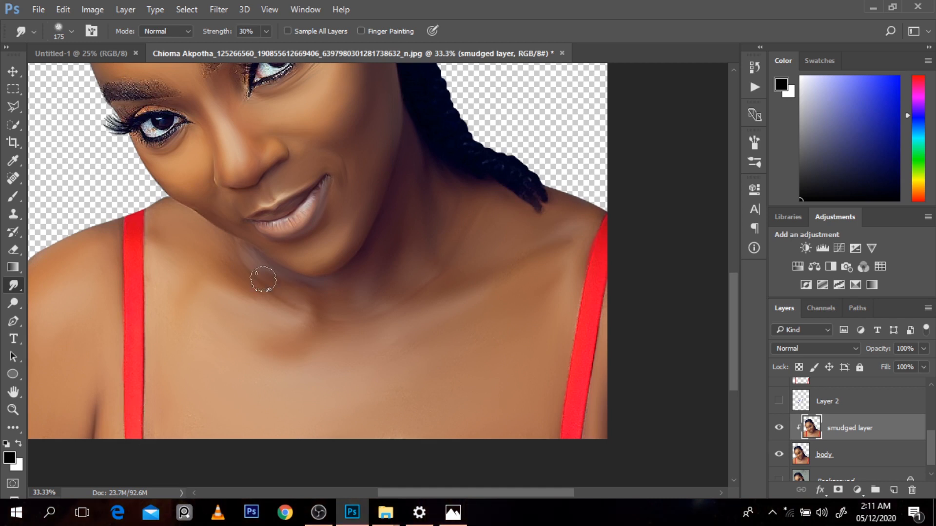
Step: Smudge the neck skin close under the jaw and chin, reducing the brush to 80 px
key("bracketleft")
key("bracketleft")
key("bracketleft")
key("bracketleft")
key("bracketright")
key("bracketright")
key("bracketleft")
key("bracketleft")
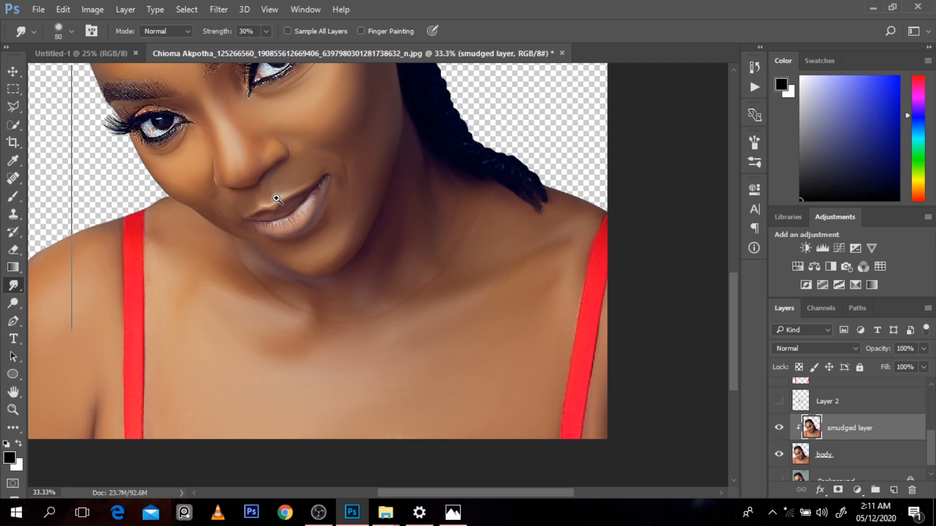
Step: Toggle the smudged layer's visibility in the full and closer views to compare the portrait before and after smoothing
scroll(273, 199, "up", 2)
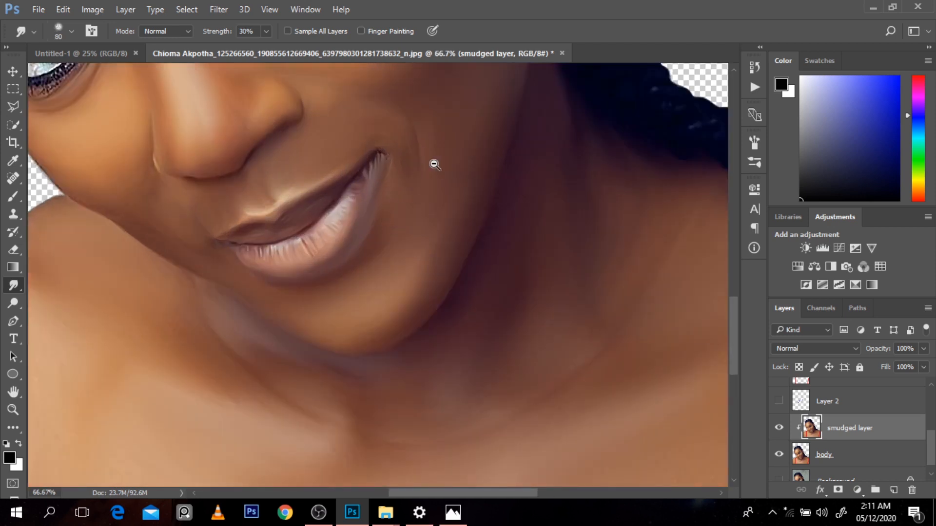
scroll(432, 162, "down", 2)
scroll(434, 161, "down", 3)
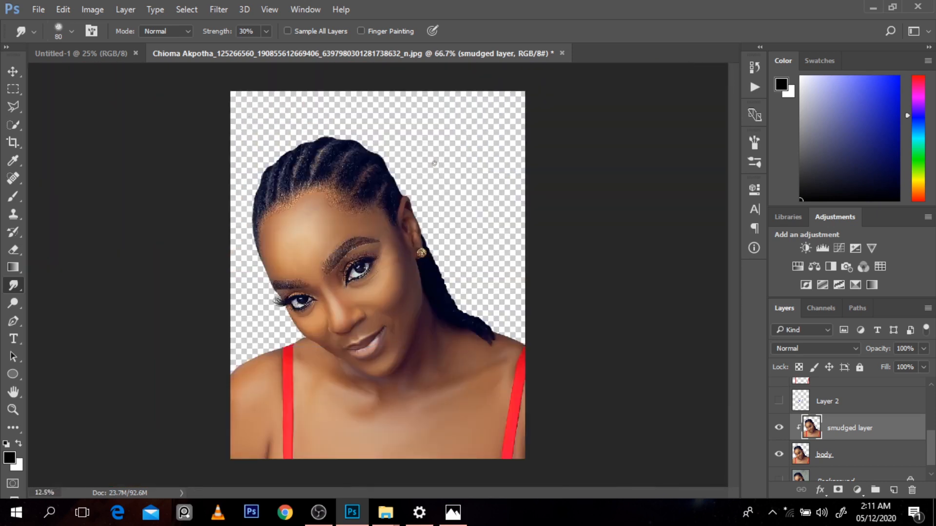
left_click(779, 428)
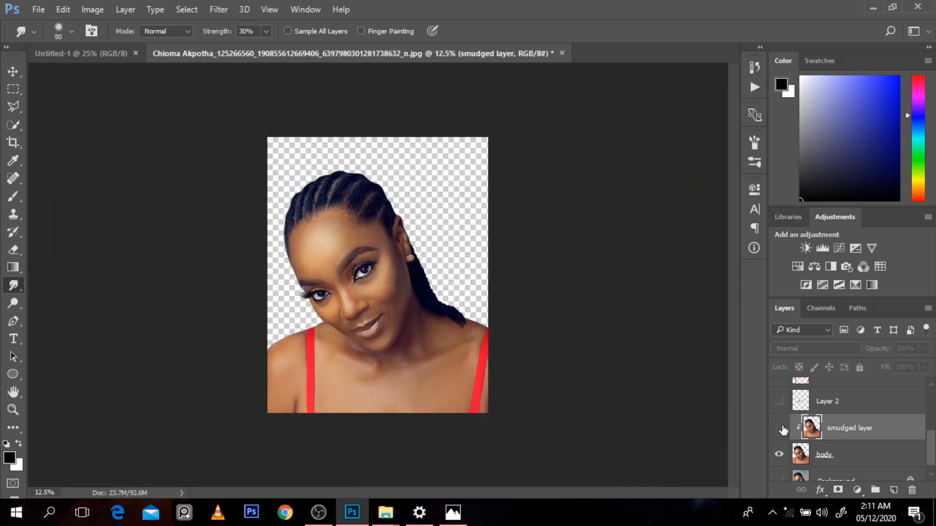
left_click(779, 427)
left_click(779, 427)
left_click(780, 428)
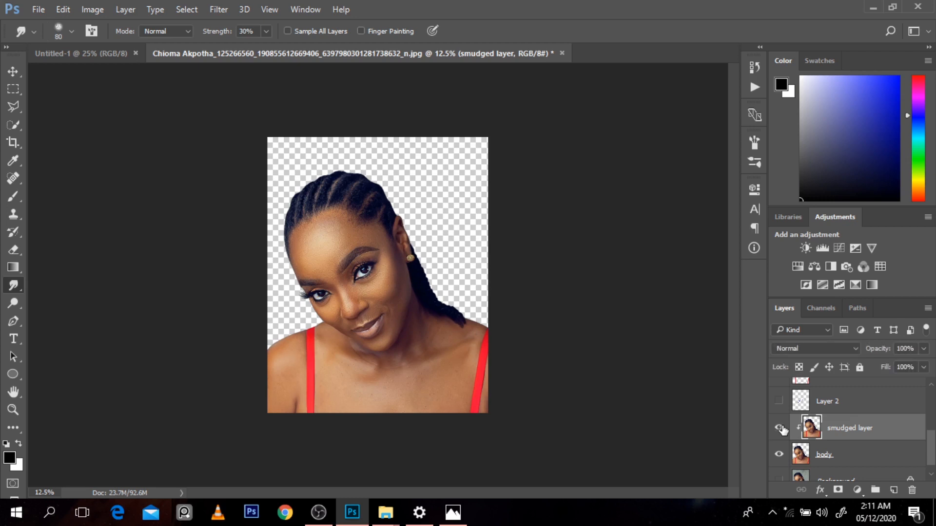
scroll(429, 412, "up", 2)
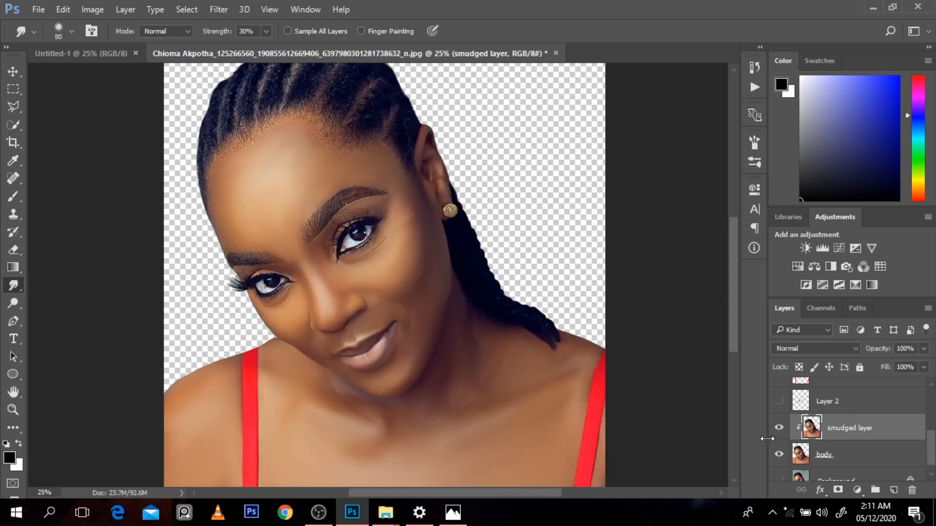
left_click(779, 428)
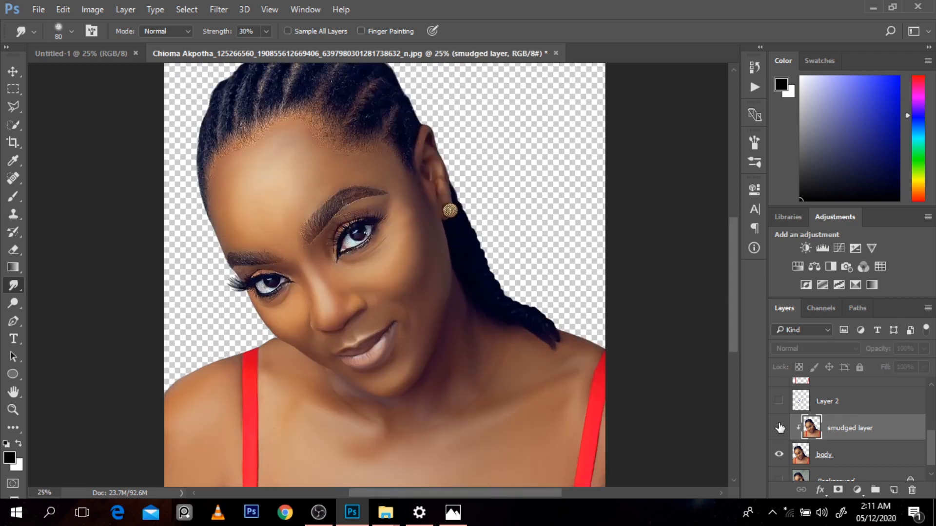
left_click(779, 427)
left_click(780, 427)
left_click(779, 428)
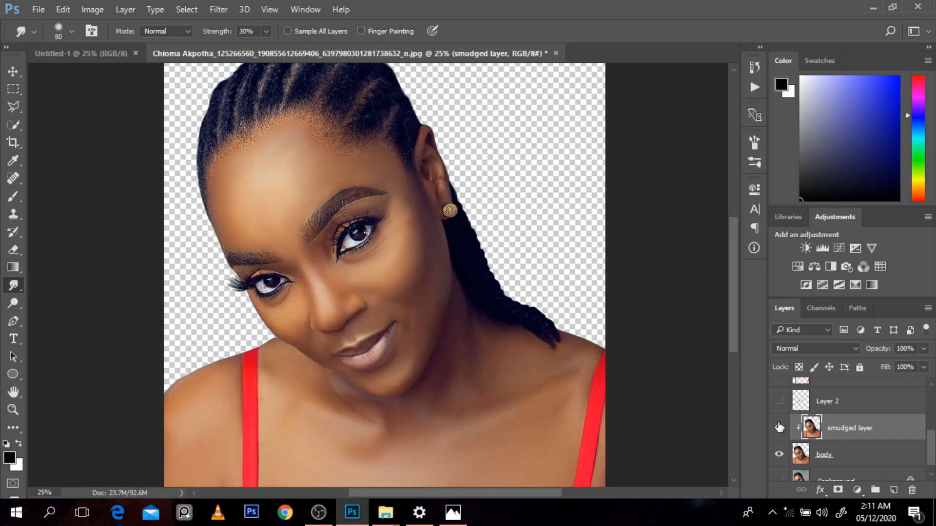
Step: Toggle the smudged layer's visibility to compare the smoothed skin with the original texture
left_click(779, 427)
left_click(780, 427)
left_click(779, 428)
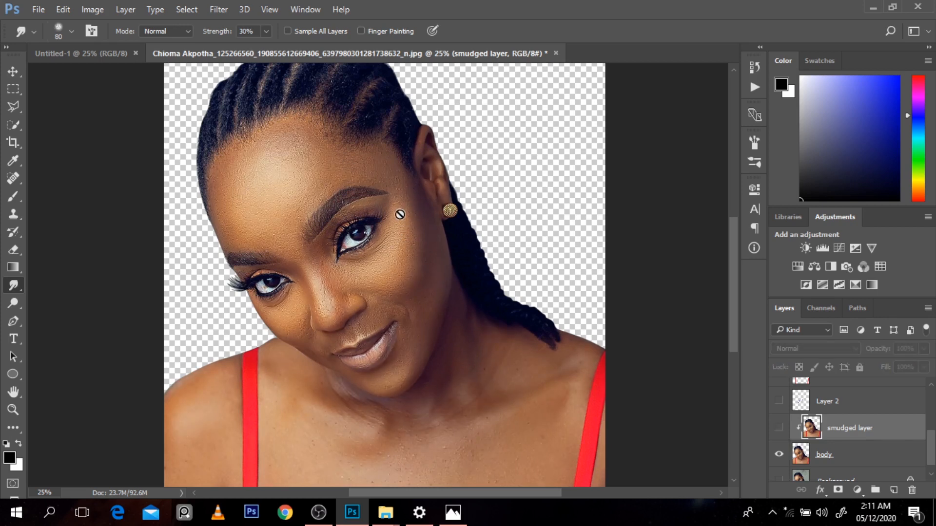
left_click(779, 428)
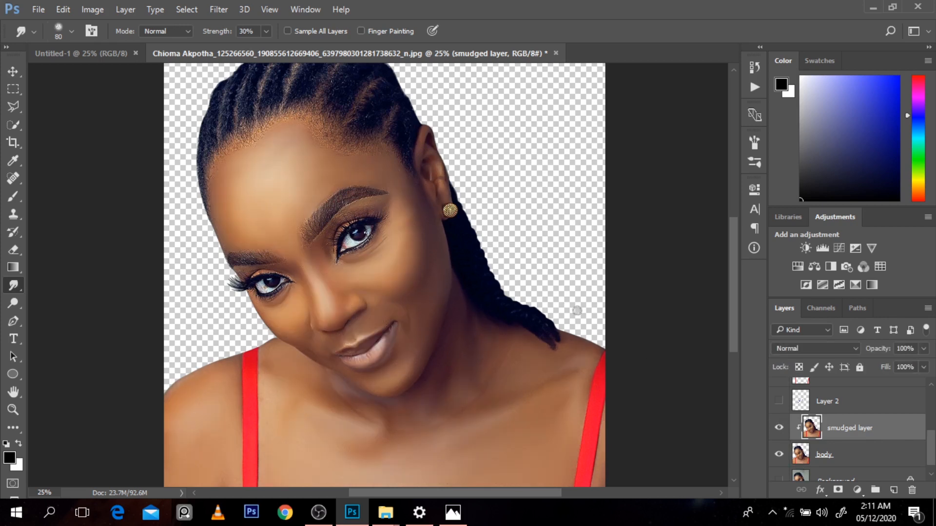
left_click(778, 428)
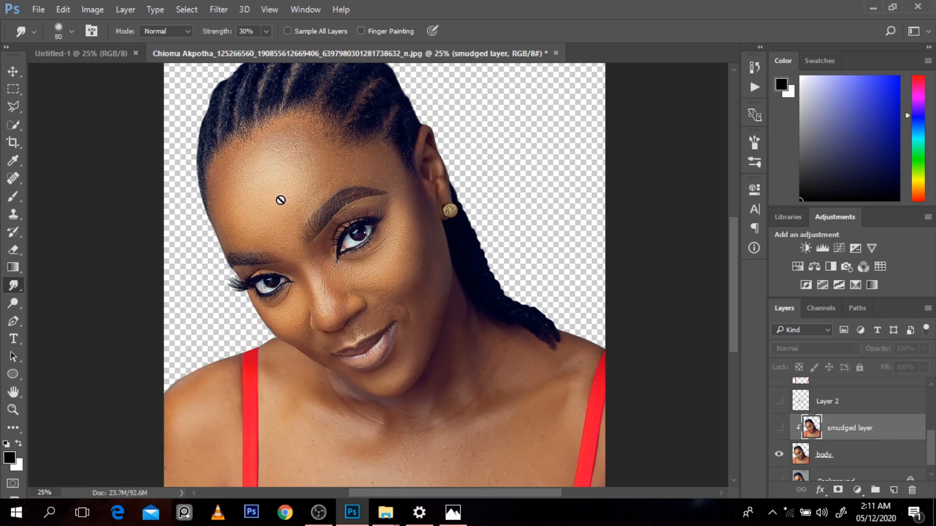
Step: Show the smudged layer again and smudge the cheek below the eye at 20% strength, enlarging the brush to 250 px
key("2")
left_click(778, 427)
key("bracketright")
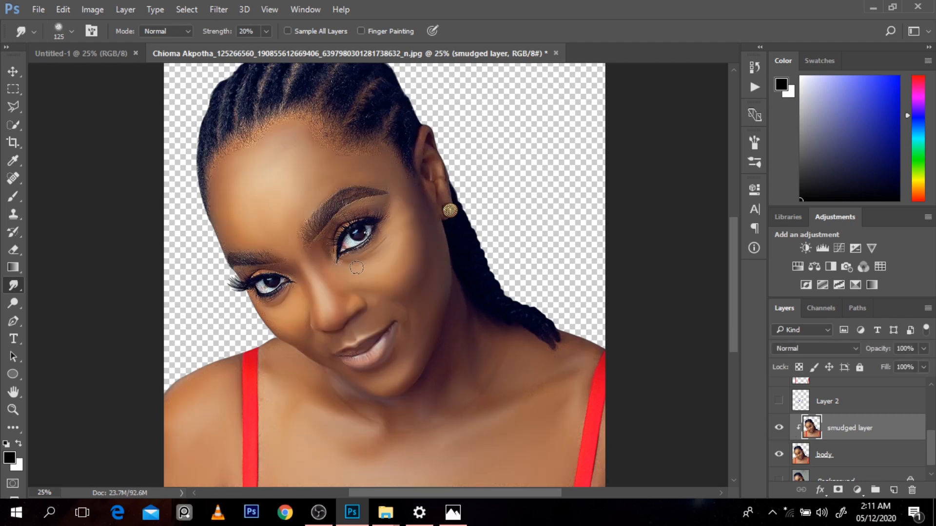
key("bracketright")
key("bracketright")
key("bracketright")
key("bracketright")
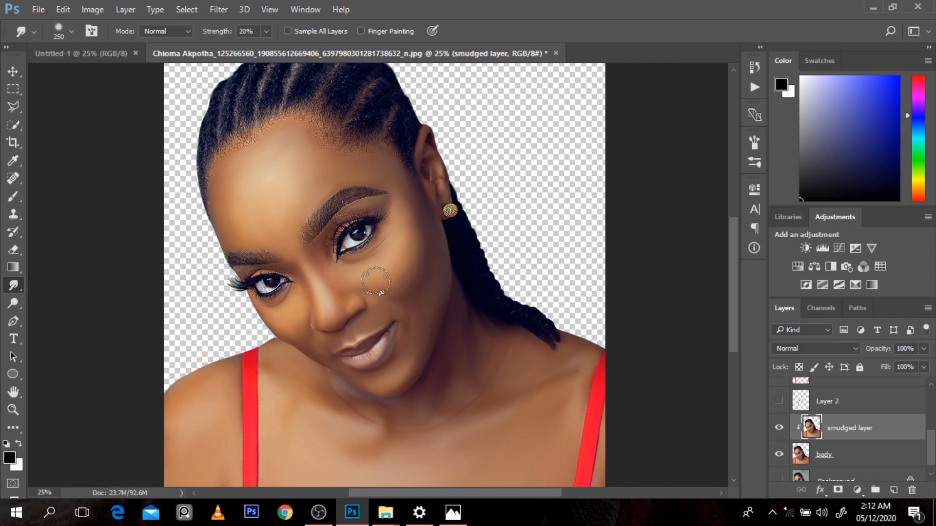
Step: Refine the skin smoothing with varied Smudge brush sizes, lowering the strength to 15% and finishing at 150 px
key("bracketleft")
key("bracketleft")
key("bracketleft")
key("bracketleft")
key("bracketleft")
key("bracketleft")
key("bracketleft")
key("bracketright")
key("bracketright")
key("bracketright")
key("bracketleft")
key("bracketleft")
key("bracketleft")
Step: Smudge the cheek skin beside the corner of the mouth with a 90 px brush at 15% strength
key("ctrl+minus")
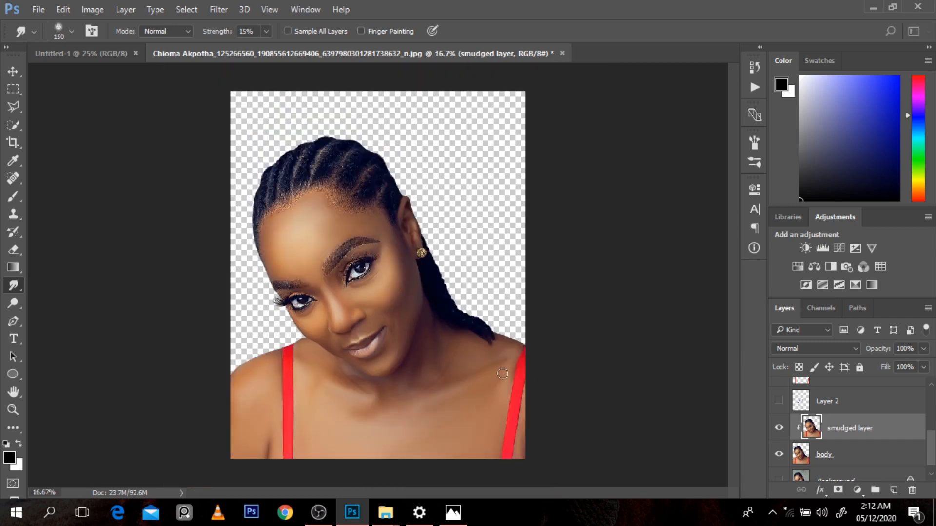
left_click(399, 346, "ctrl")
left_click(399, 346, "ctrl")
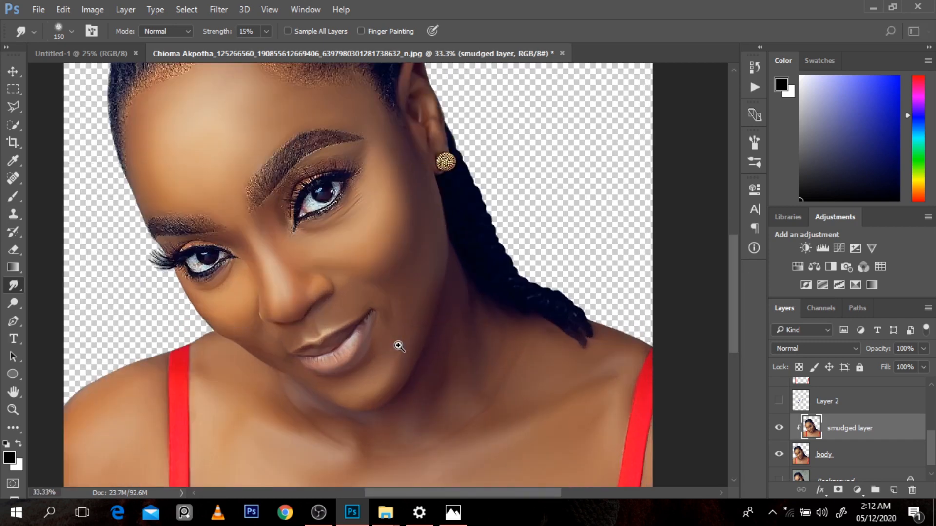
left_click(399, 346, "ctrl")
key("bracketleft")
key("bracketleft")
key("bracketleft")
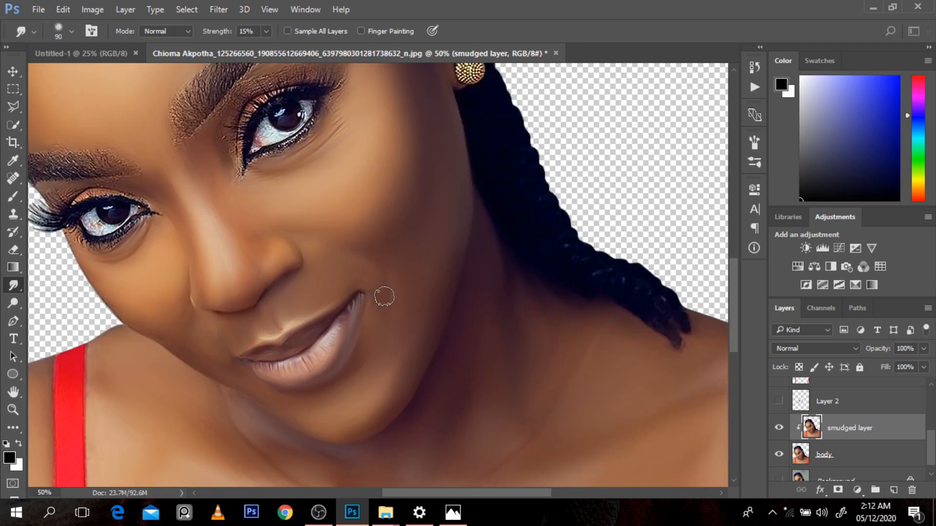
Step: Smudge the skin along the lower lip's corner with a smaller brush, then restore the brush to 90 px
left_click(234, 254, "ctrl")
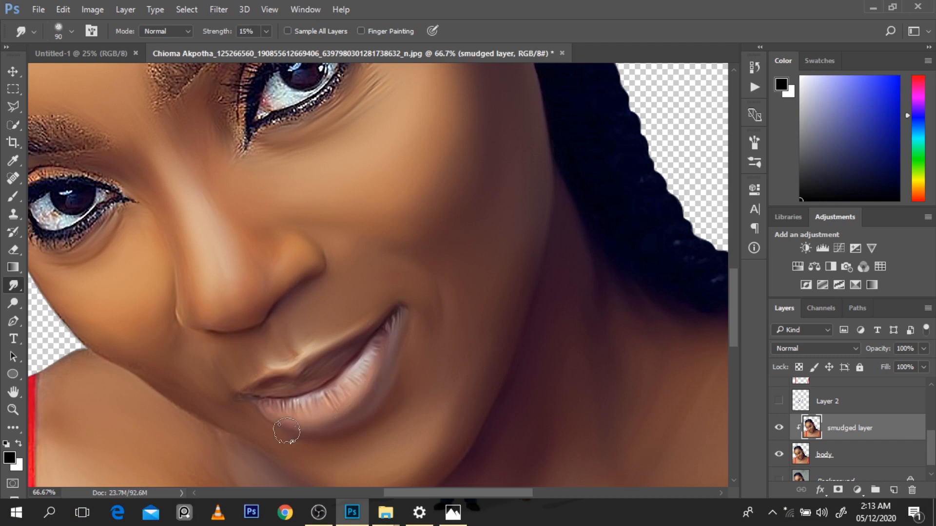
key("bracketleft")
key("bracketleft")
key("bracketleft")
left_click_drag(285, 388, 246, 393)
key("bracketright")
key("bracketright")
key("bracketright")
Step: Compare the full portrait with and without the smudged layer, and inspect the eye and temple area up close
left_click(294, 243, "alt")
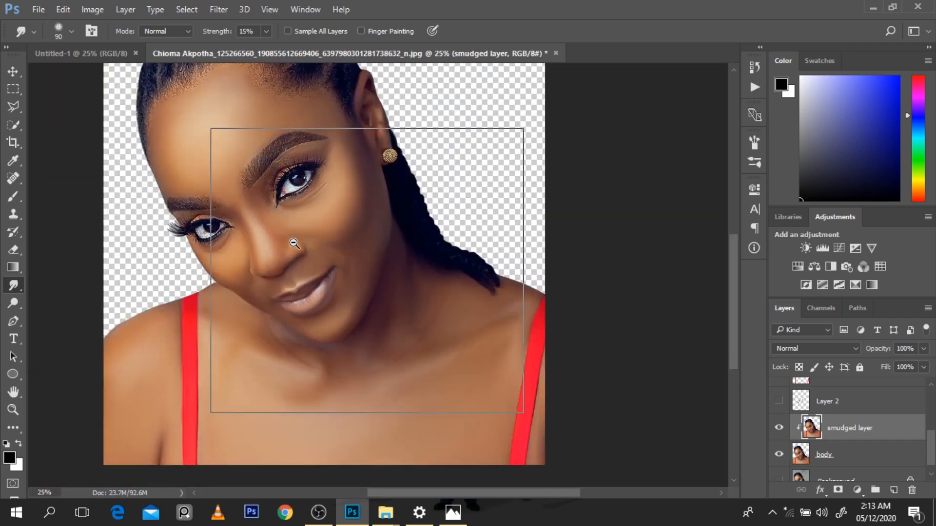
left_click(295, 243, "alt")
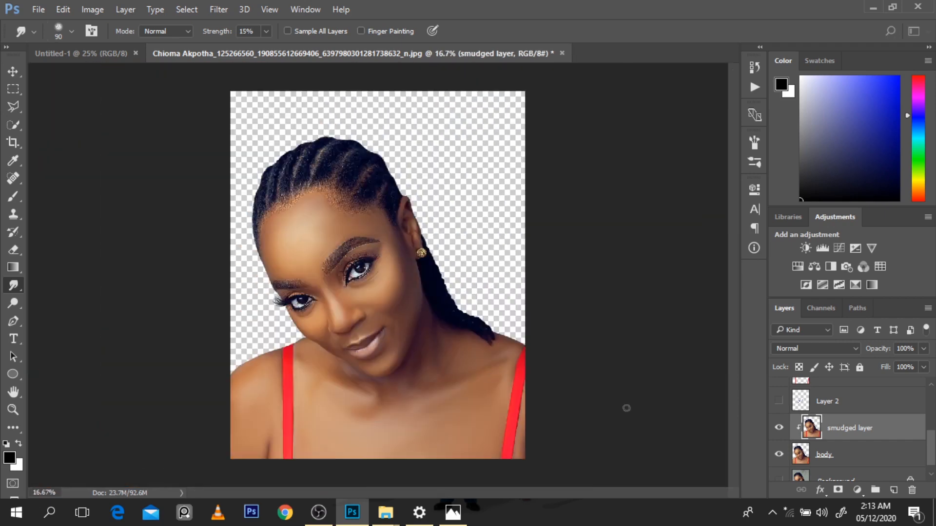
left_click(778, 430)
left_click(777, 428)
left_click(383, 248, "ctrl")
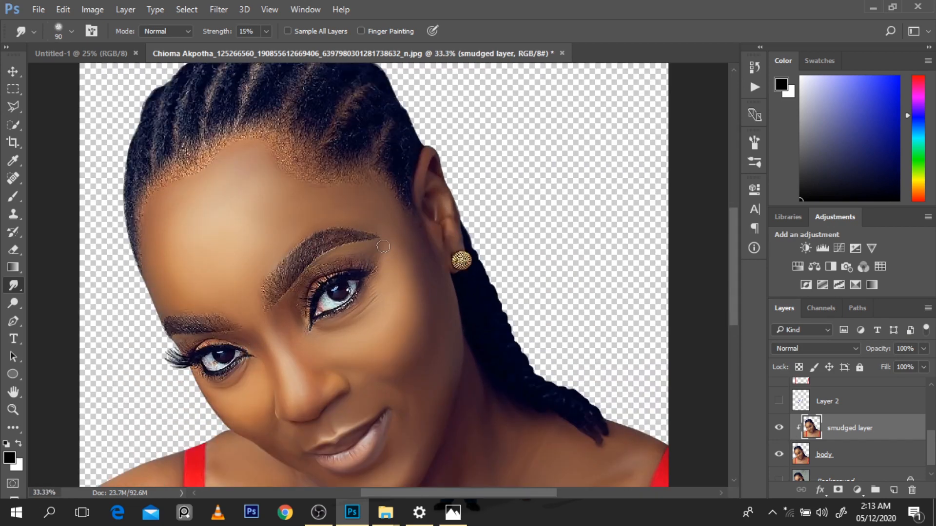
left_click(308, 383, "ctrl")
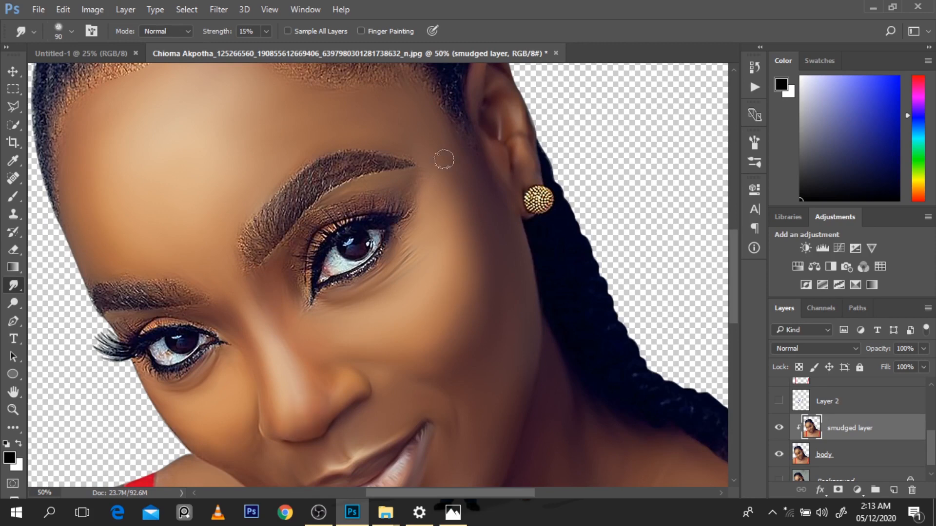
left_click(565, 249, "ctrl+alt")
left_click(565, 249, "ctrl+alt")
left_click(565, 249, "ctrl+alt")
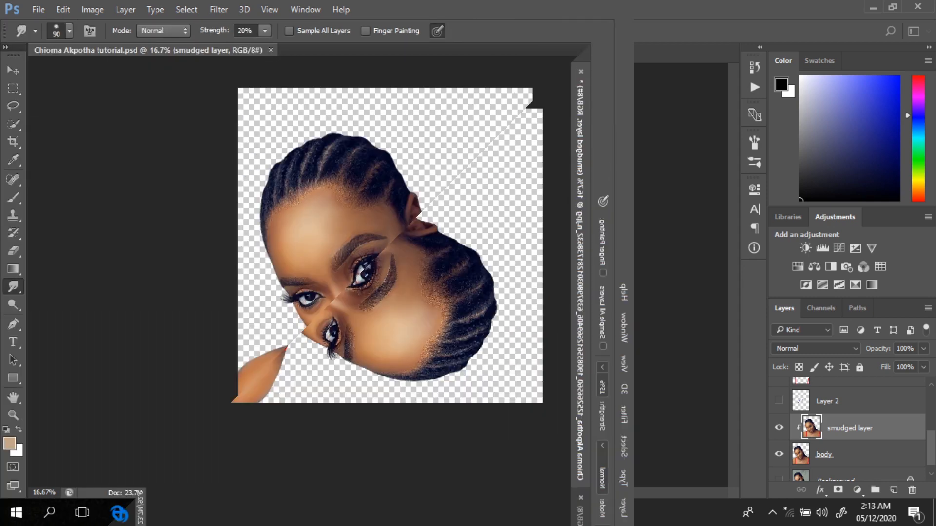
Step: Switch to the other Photoshop window with the layered tutorial PSD and select the hair layer with the Move tool
left_click(251, 512)
key("v")
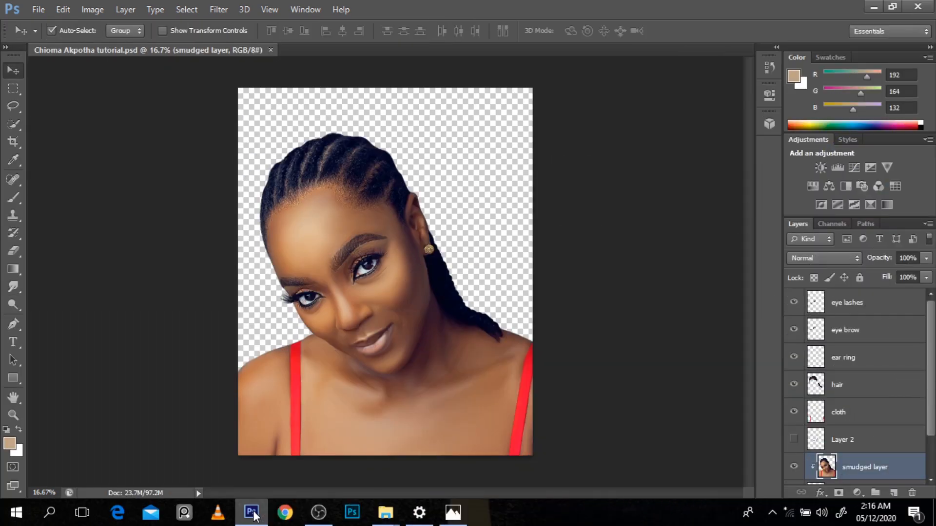
left_click(344, 148, "ctrl")
left_click(344, 148, "ctrl")
left_click(344, 148, "ctrl")
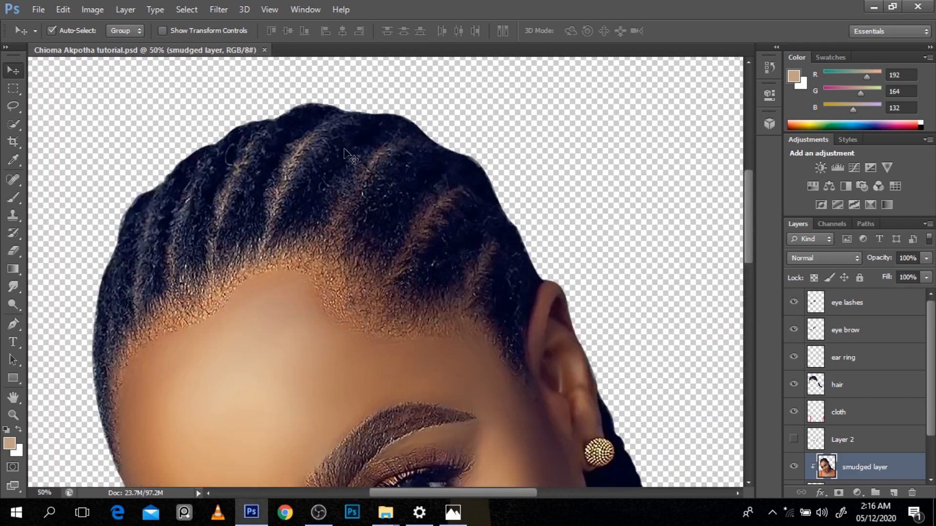
left_click(416, 243, "alt")
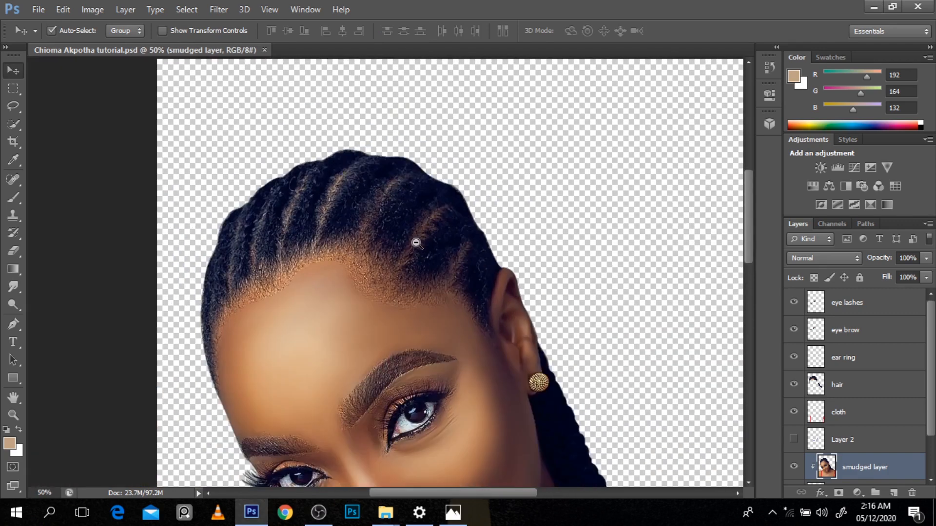
left_click(377, 243)
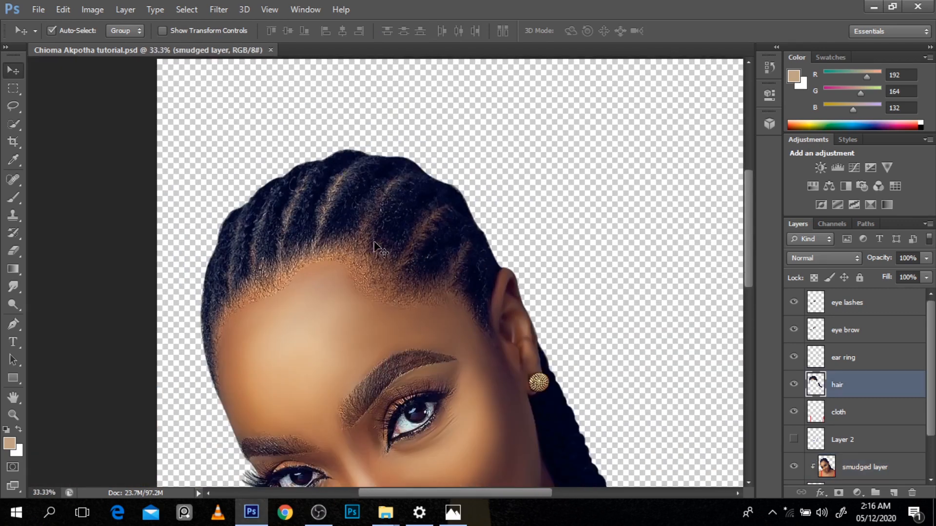
Step: Open the Oil Paint filter for the hair layer and preview the braids at 50%
left_click(217, 9)
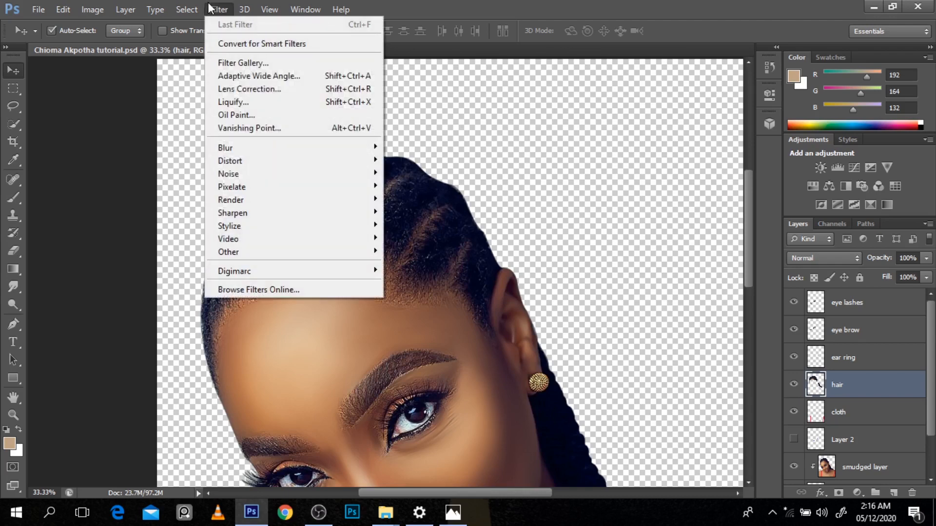
left_click(226, 119)
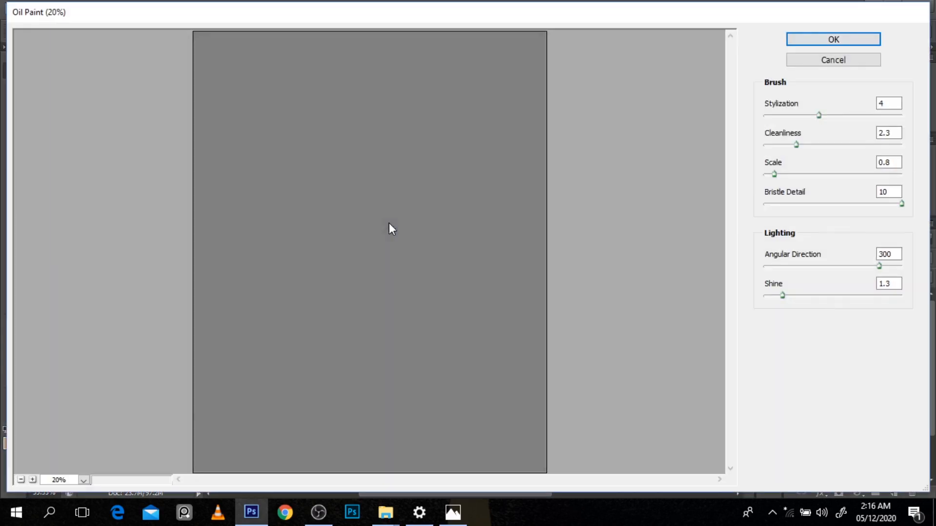
key("ctrl+plus")
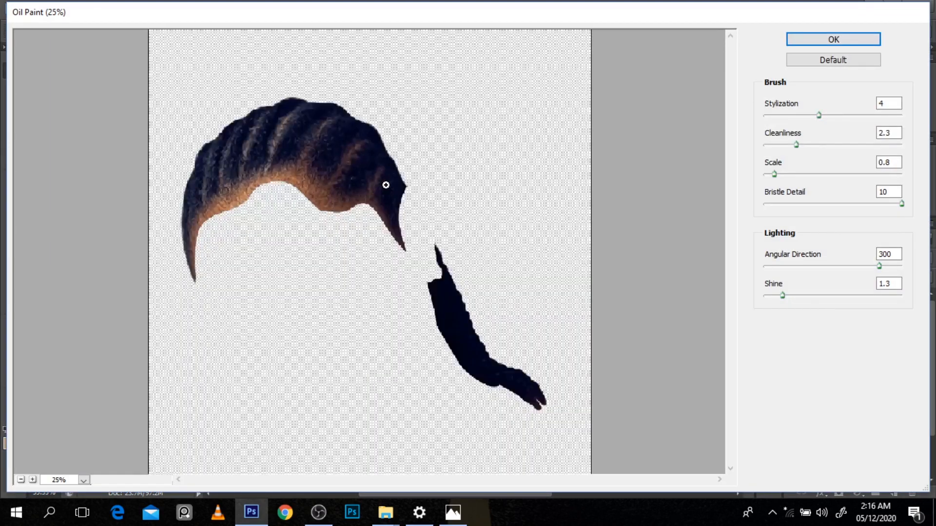
key("ctrl+plus")
key("ctrl+plus")
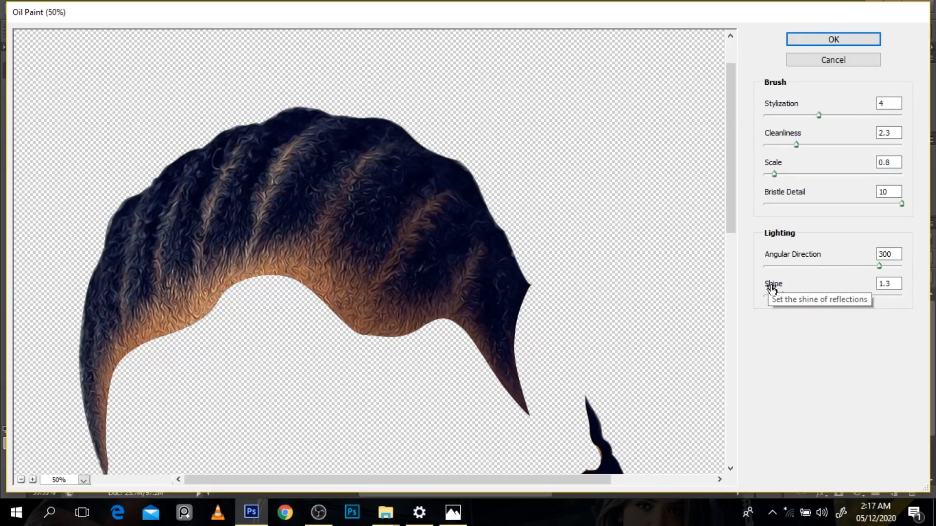
Step: Try Oil Paint with Cleanliness 5.45 and Shine 3.05, checking the effect along the hairline
left_click_drag(781, 294, 762, 298)
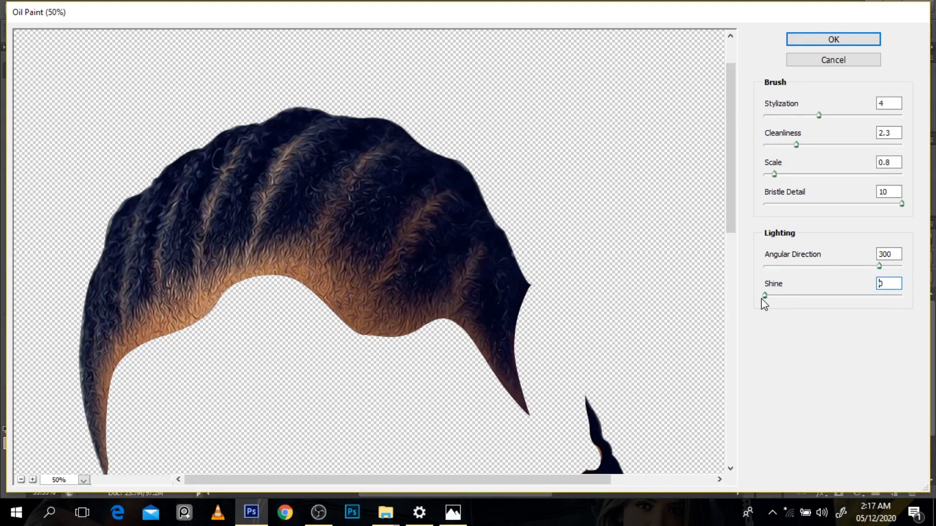
left_click(840, 145)
left_click(768, 296)
left_click(808, 295)
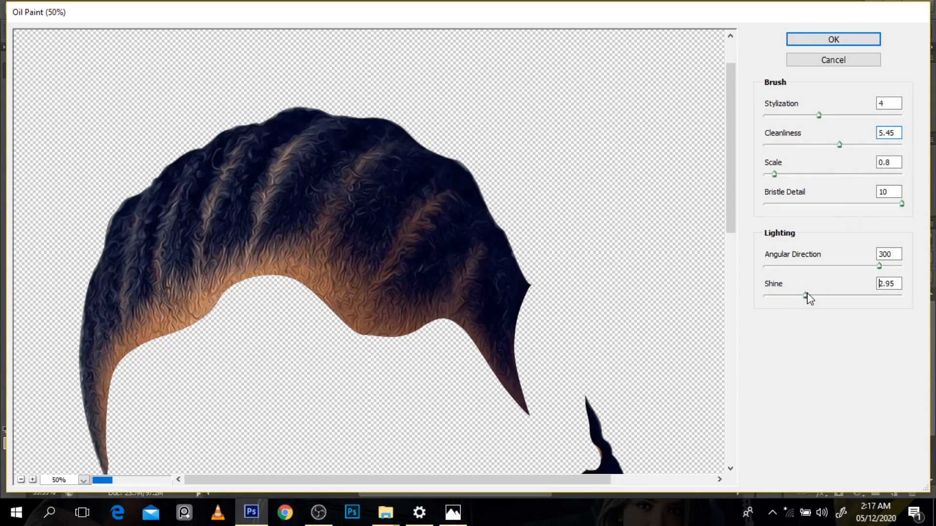
left_click(807, 295)
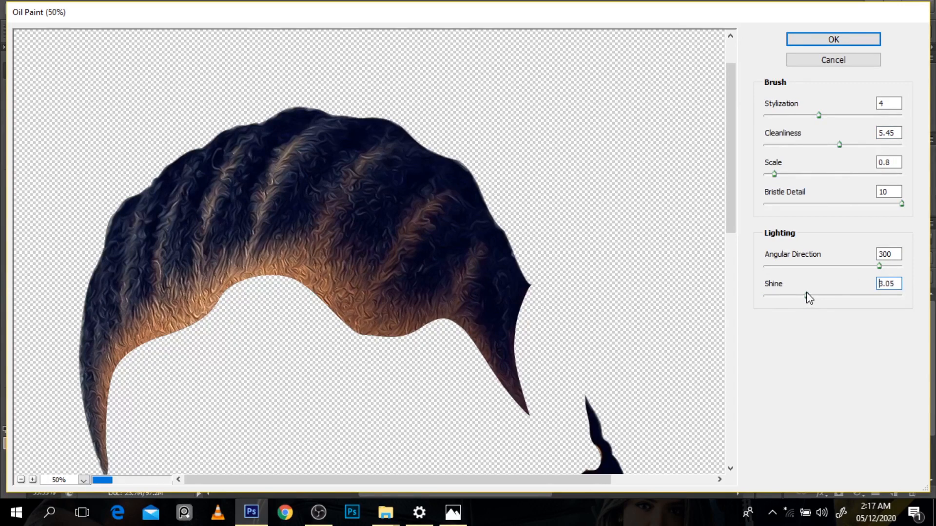
key("ctrl")
left_click(195, 322, "ctrl")
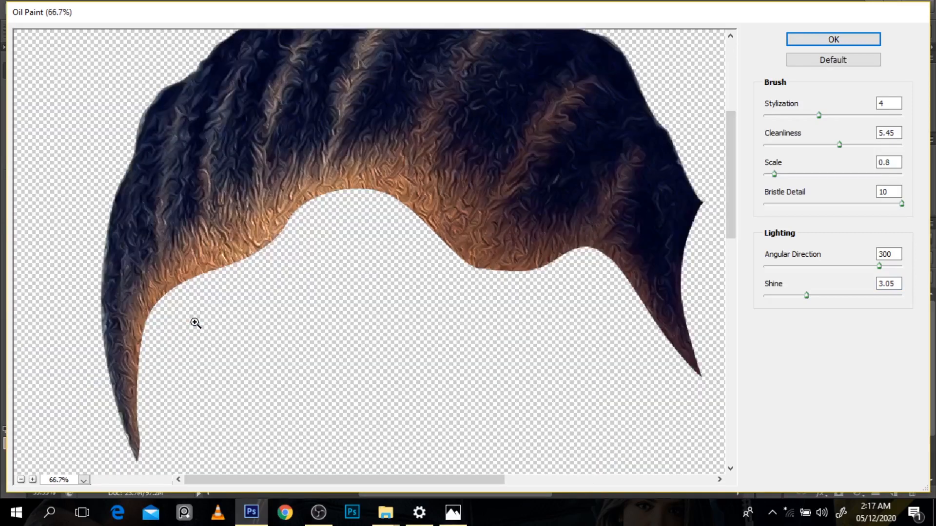
left_click(264, 205, "ctrl")
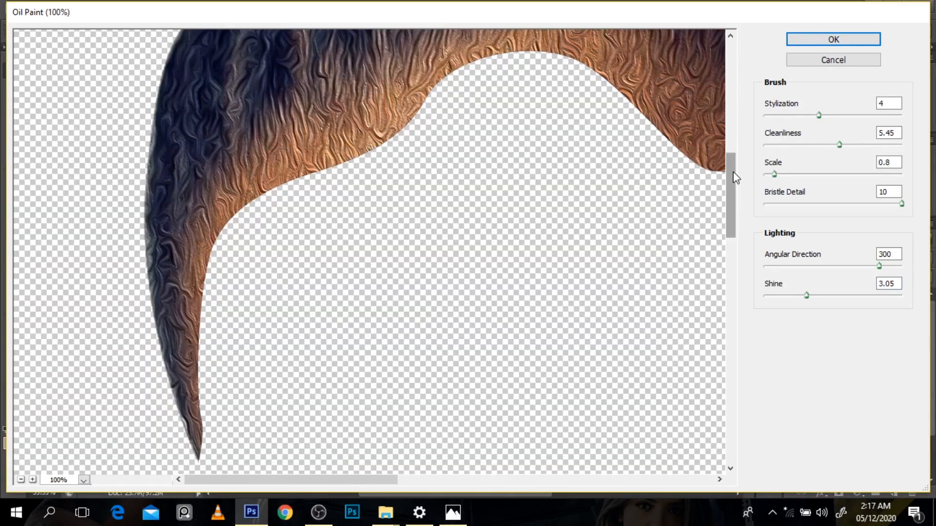
Step: Try Oil Paint with Shine 0.25 and Stylization 9.31 on the braids
scroll(733, 177, "up", 1)
left_click(775, 296)
left_click_drag(774, 297, 767, 298)
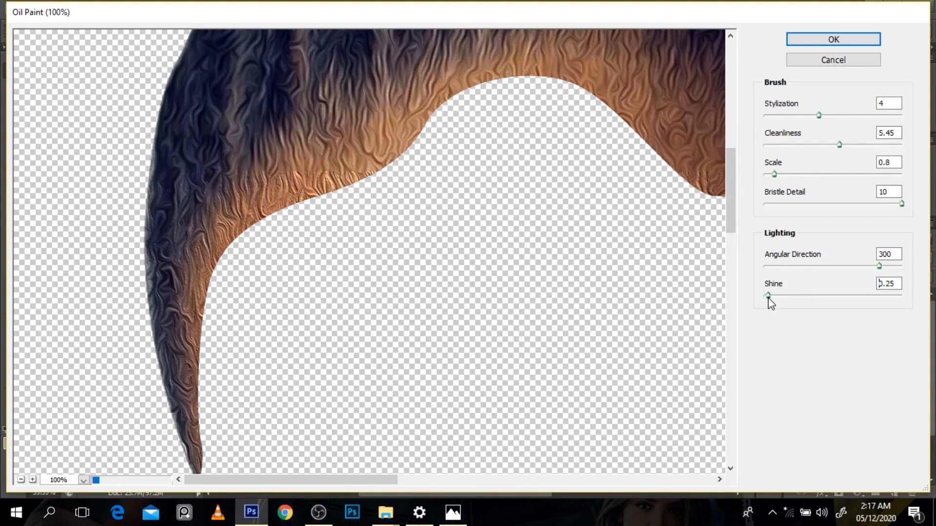
left_click_drag(731, 221, 726, 164)
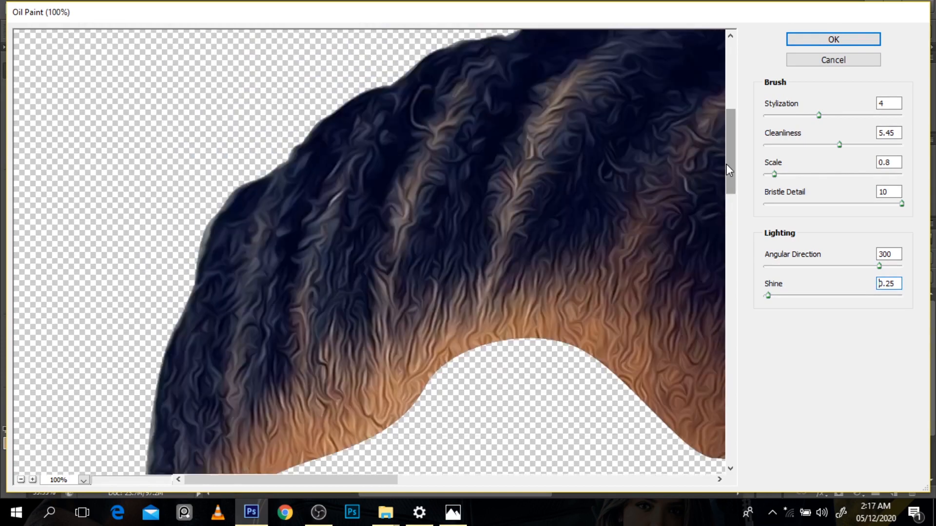
left_click(865, 115)
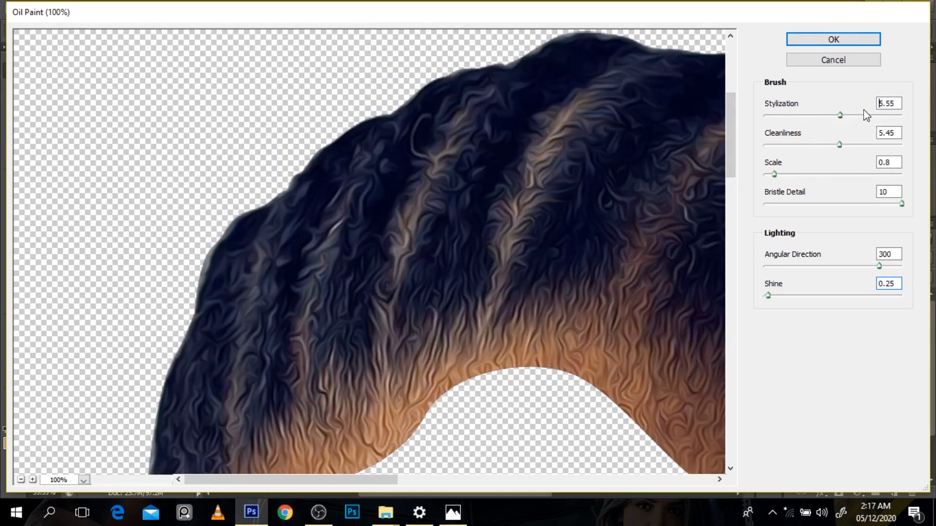
left_click_drag(862, 115, 895, 117)
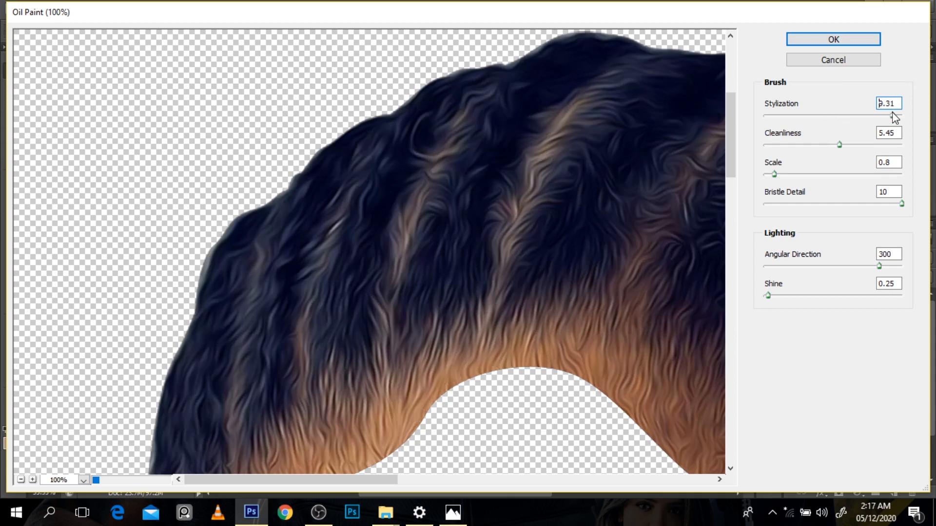
Step: Apply Oil Paint to the hair layer with Stylization 3.86, Cleanliness 4.55 and Shine 0.15
mouse_move(804, 117)
left_mouse_down()
mouse_move(795, 126)
mouse_move(816, 121)
left_mouse_up()
key("alt")
left_click(627, 201, "alt")
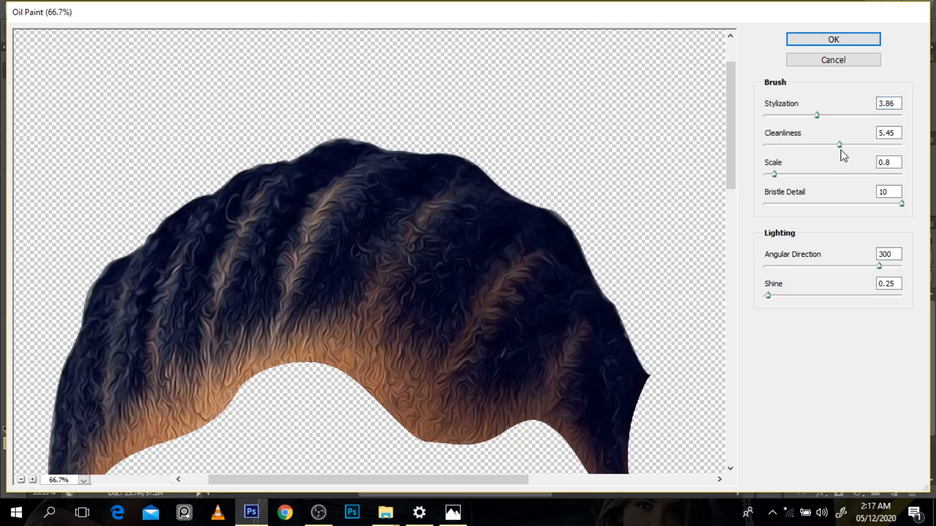
mouse_move(840, 145)
left_mouse_down()
mouse_move(770, 159)
mouse_move(828, 151)
left_mouse_up()
left_click(556, 285, "alt")
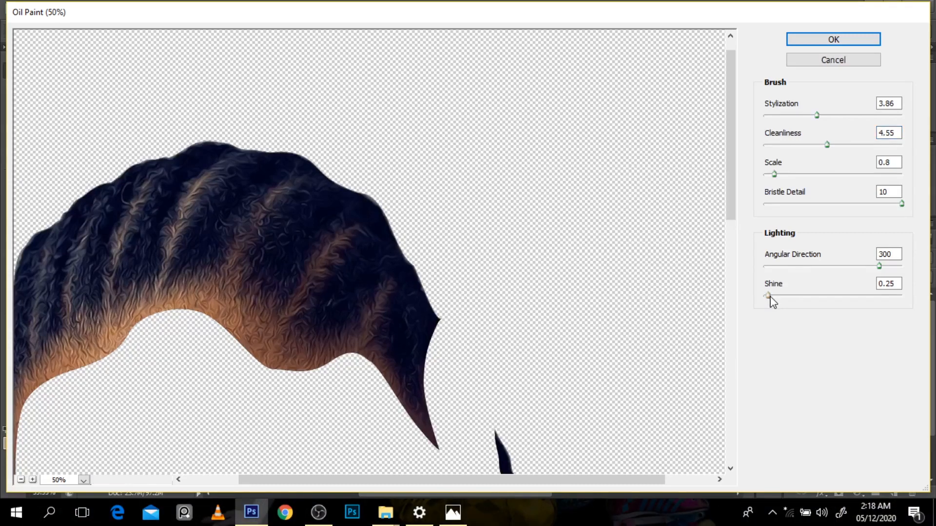
left_click_drag(771, 303, 768, 304)
left_click_drag(730, 219, 747, 330)
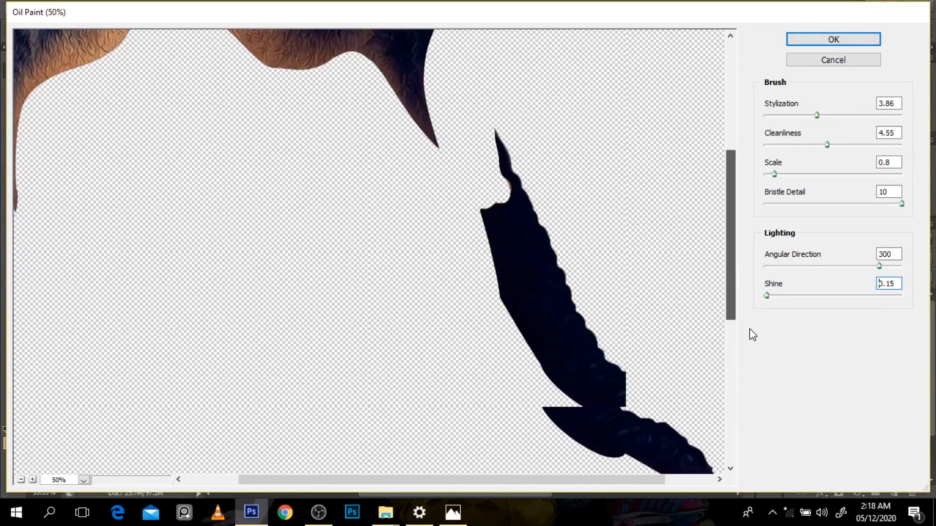
left_click(817, 44)
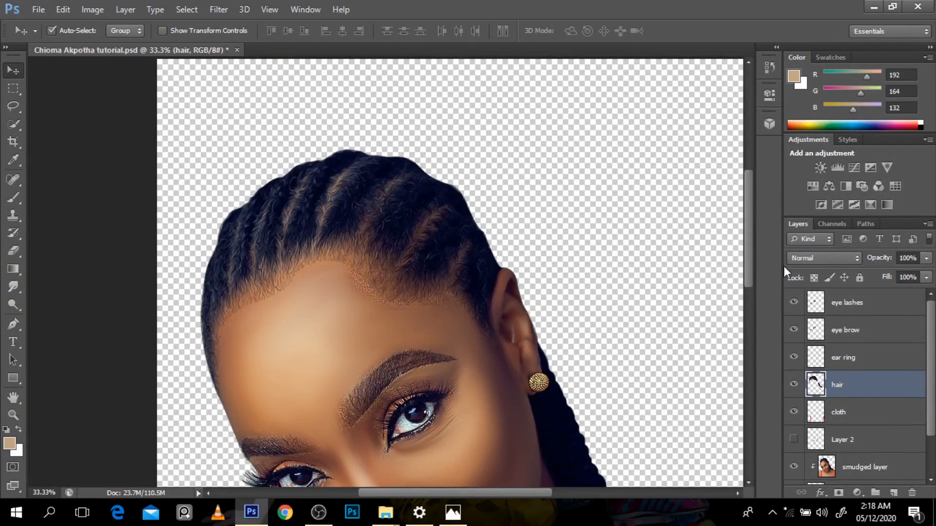
Step: Compare the hair before and after the Oil Paint effect, keep the effect and save the document
key("ctrl+z")
key("ctrl+z")
key("ctrl+z")
key("ctrl+z")
left_click_drag(748, 264, 751, 312)
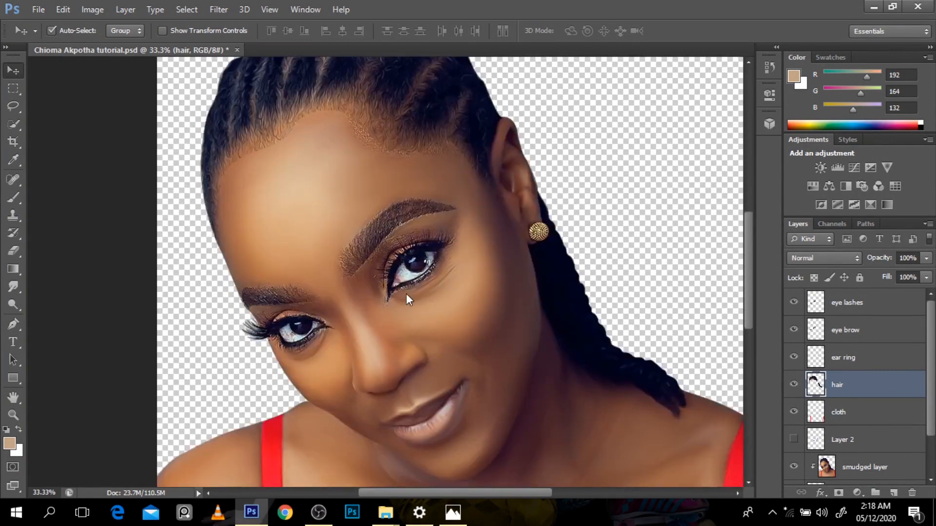
key("ctrl+s")
Step: Duplicate the eye brow layer and open the Oil Paint filter for the copy with a 66.7% preview
left_click(378, 225)
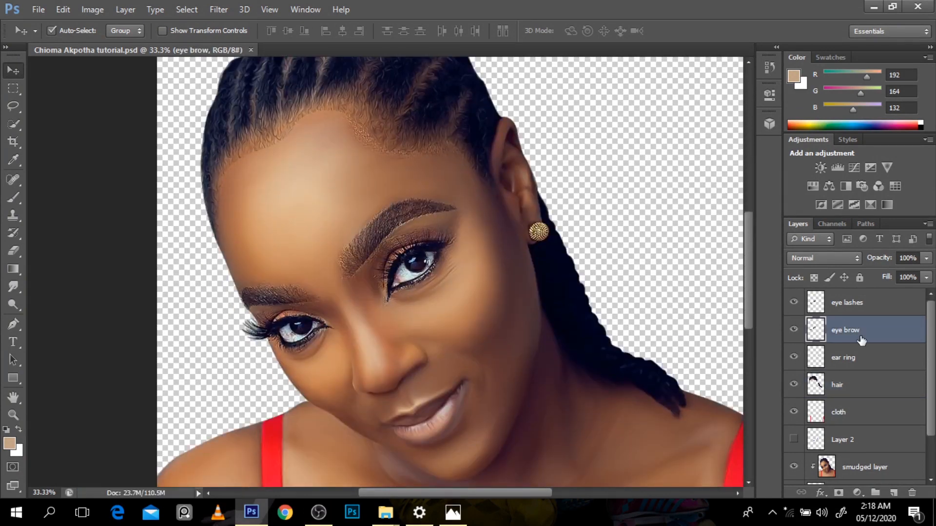
key("ctrl+j")
left_click(219, 10)
left_click(248, 114)
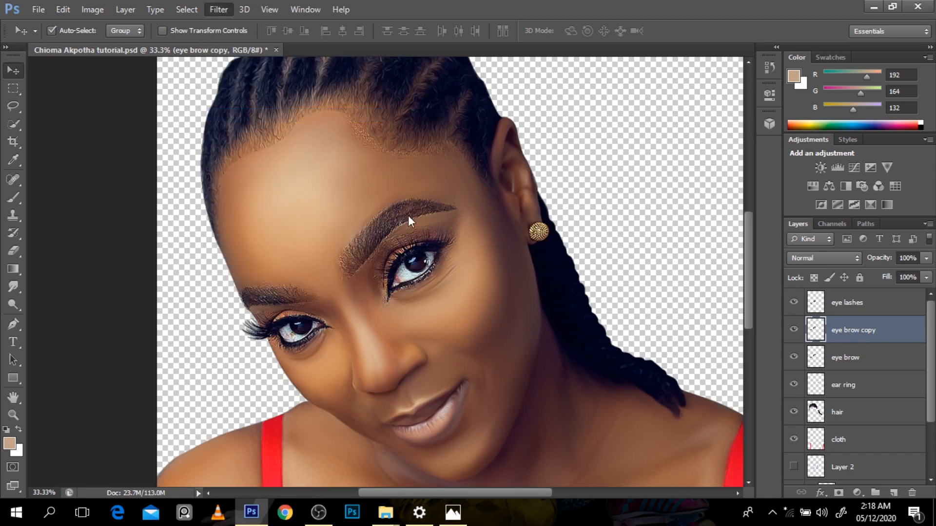
key("ctrl+plus")
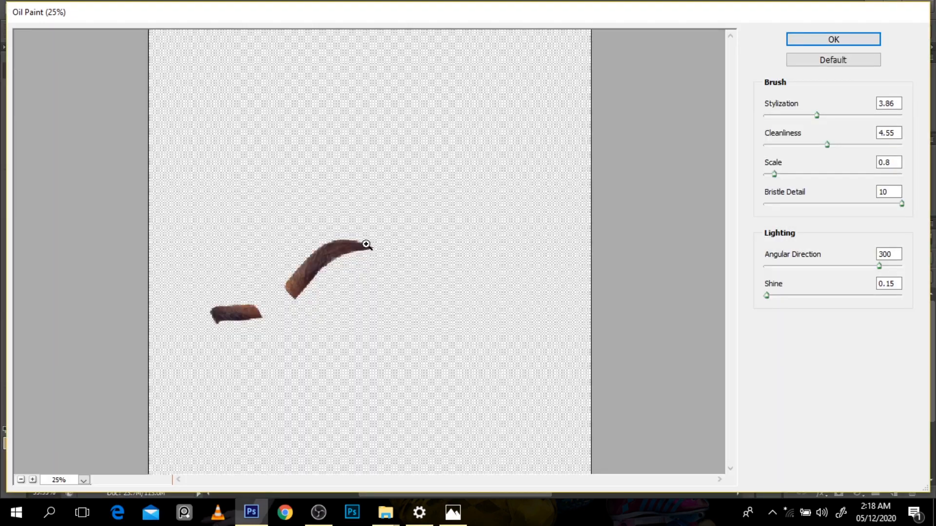
key("ctrl+plus")
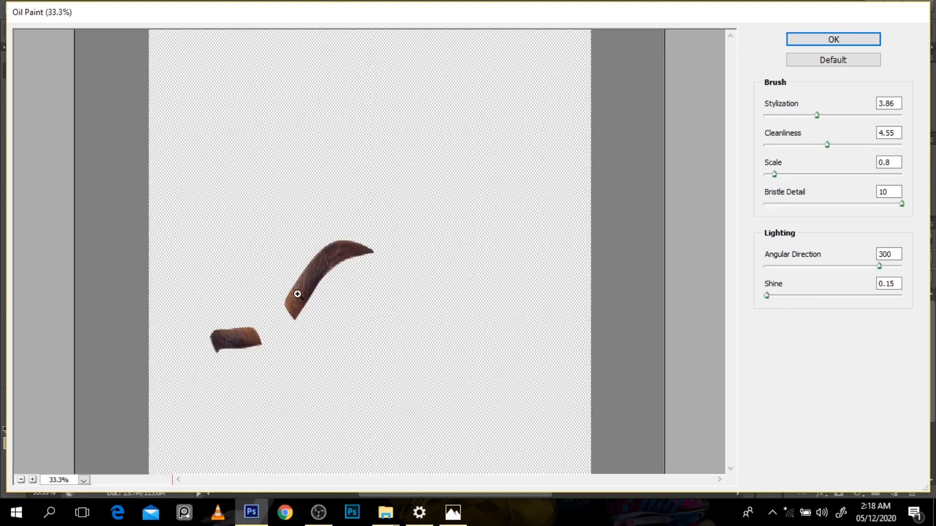
key("ctrl+plus")
key("ctrl+plus")
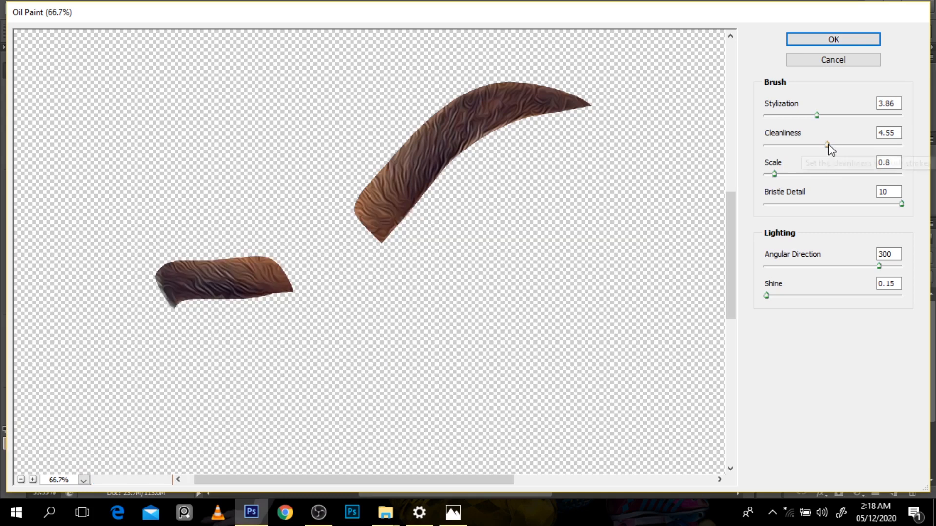
Step: Apply Oil Paint to the eye brow copy with Stylization 3.32 and Cleanliness 3.5, and inspect the eyebrows up close
left_click_drag(829, 145, 895, 145)
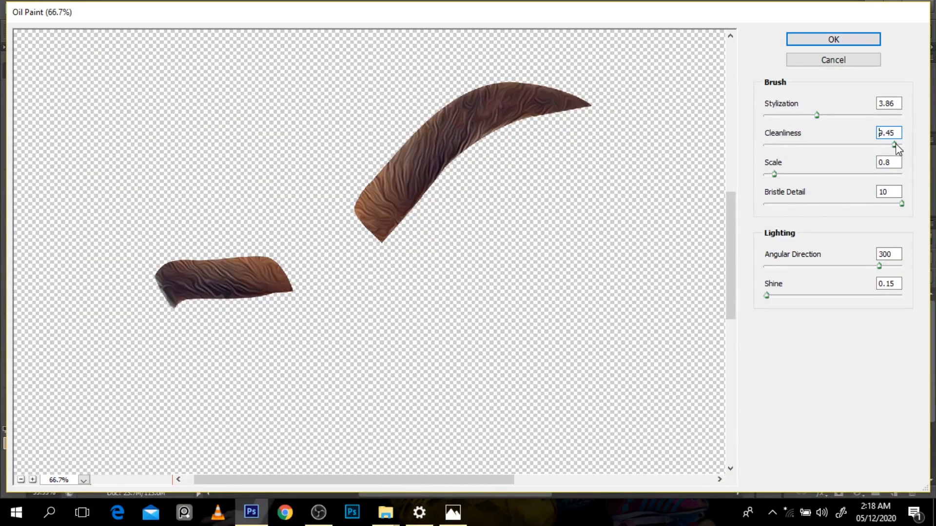
left_click_drag(896, 143, 817, 121)
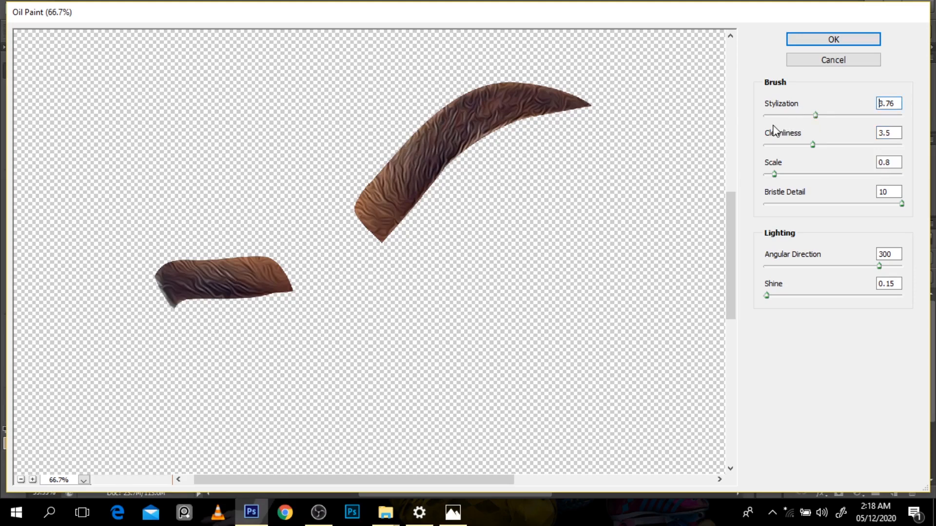
left_click(804, 116)
left_click(799, 116)
left_click(806, 116)
left_click(809, 116)
left_click(591, 107, "alt")
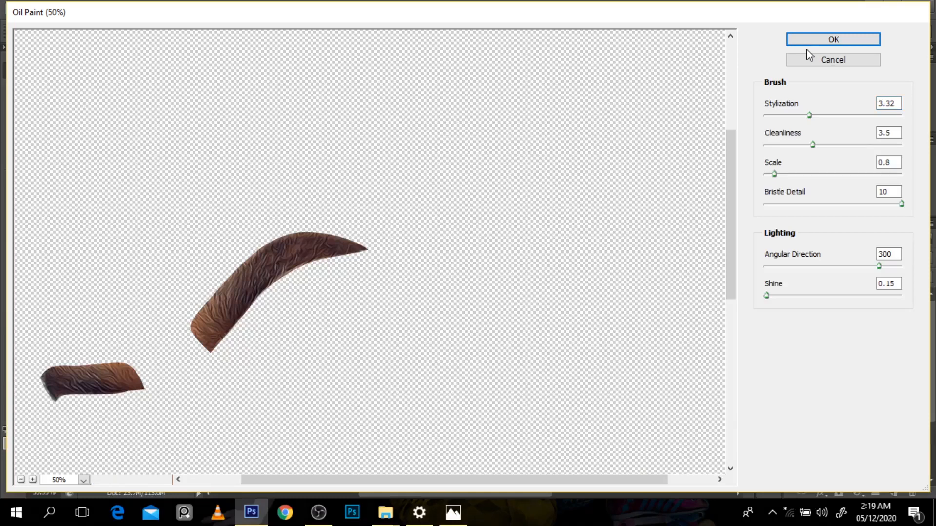
left_click(806, 43)
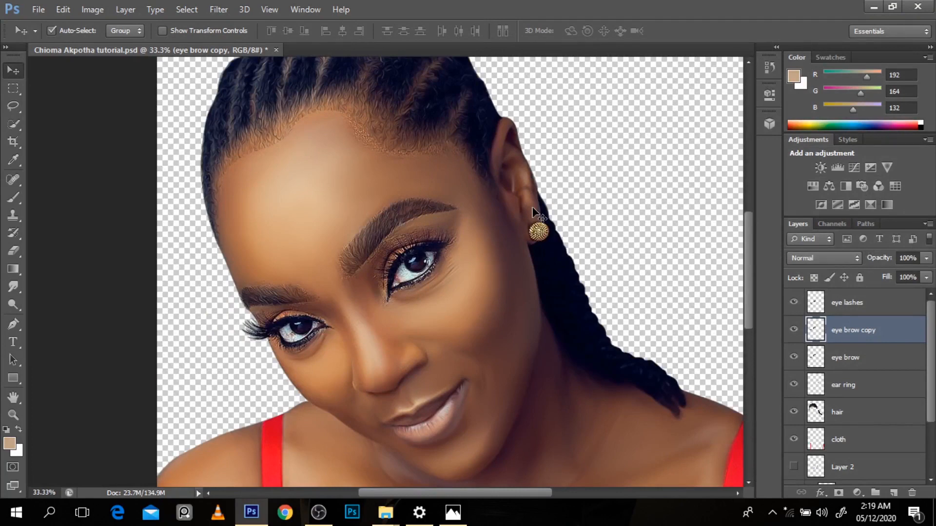
scroll(391, 220, "up", 2)
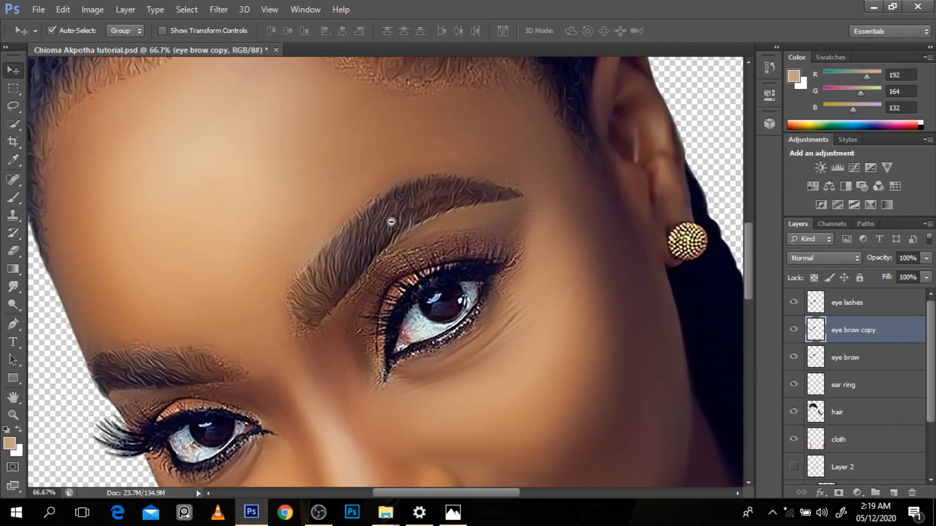
scroll(391, 223, "down", 3)
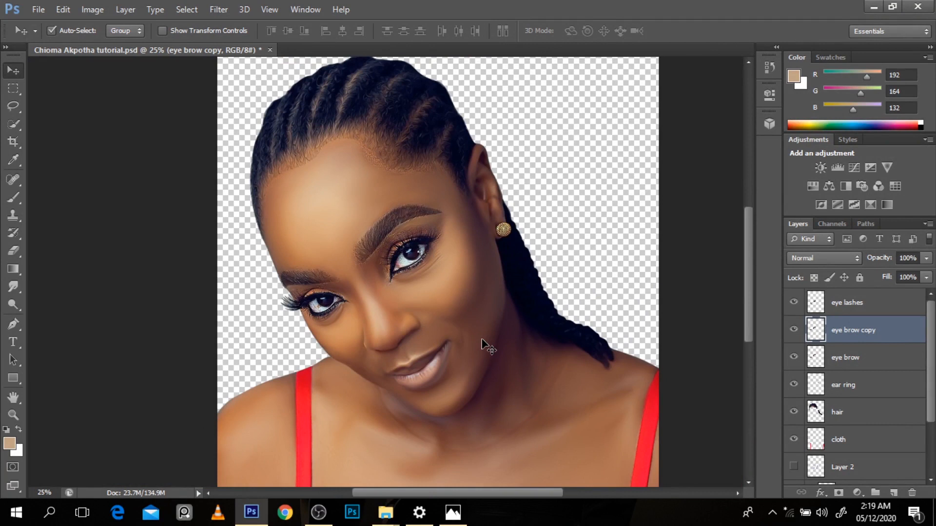
Step: Set the eye lashes layer to Vivid Light and apply a High Pass filter with a 3.5-pixel radius
left_click(407, 245)
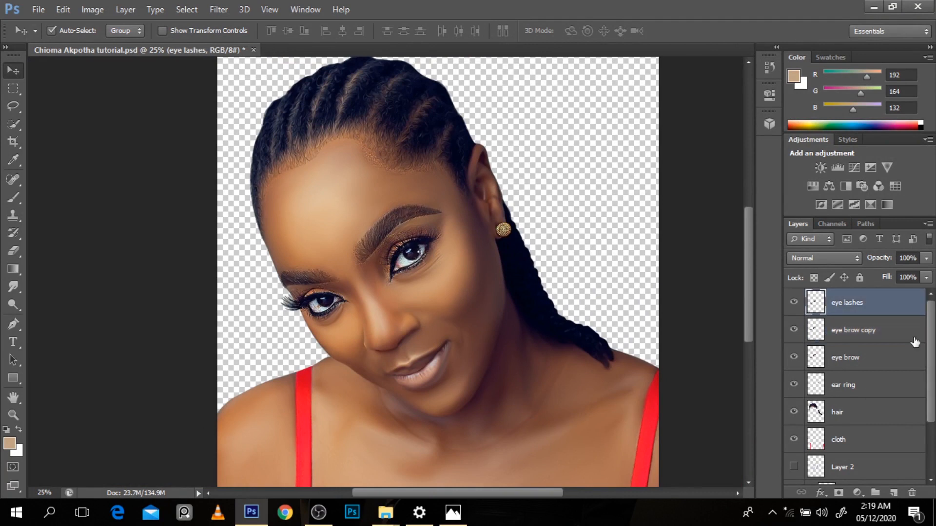
left_click(793, 302)
left_click(822, 258)
left_click(800, 202)
left_click(213, 8)
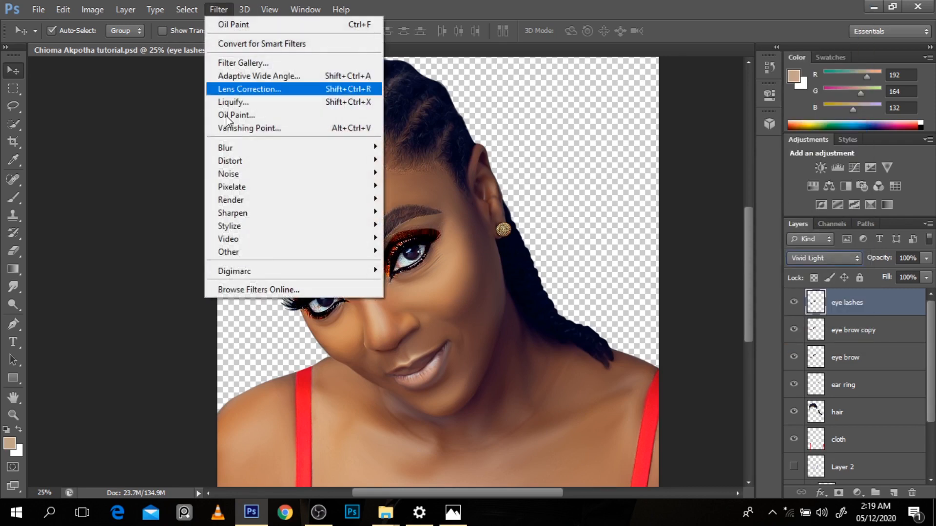
mouse_move(229, 254)
left_click(171, 265)
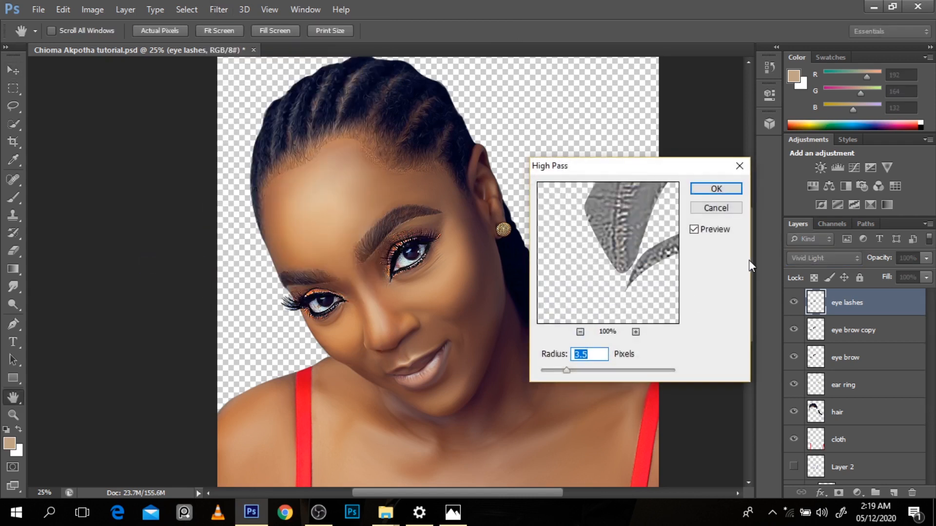
left_click(728, 188)
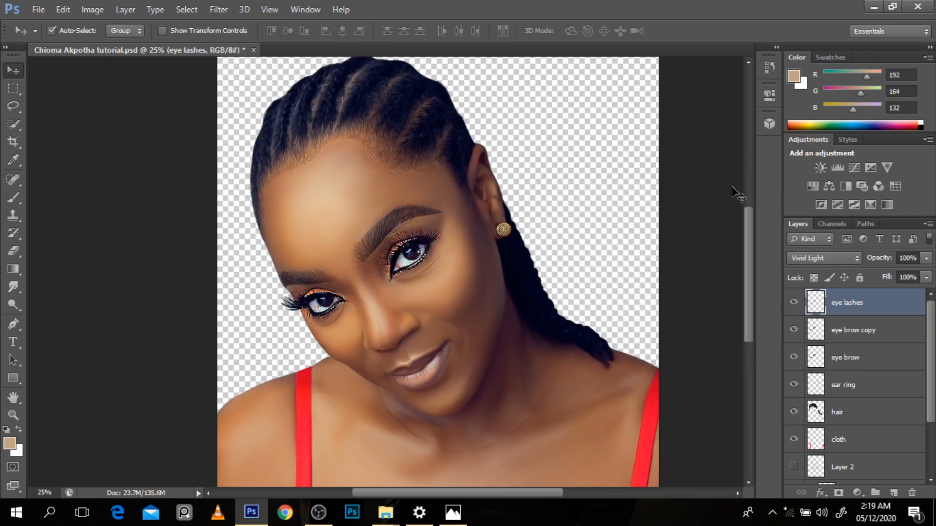
Step: Try merging the eye lashes layer with the eye brow copy layer and undo the merge
key("ctrl+e")
key("ctrl+z")
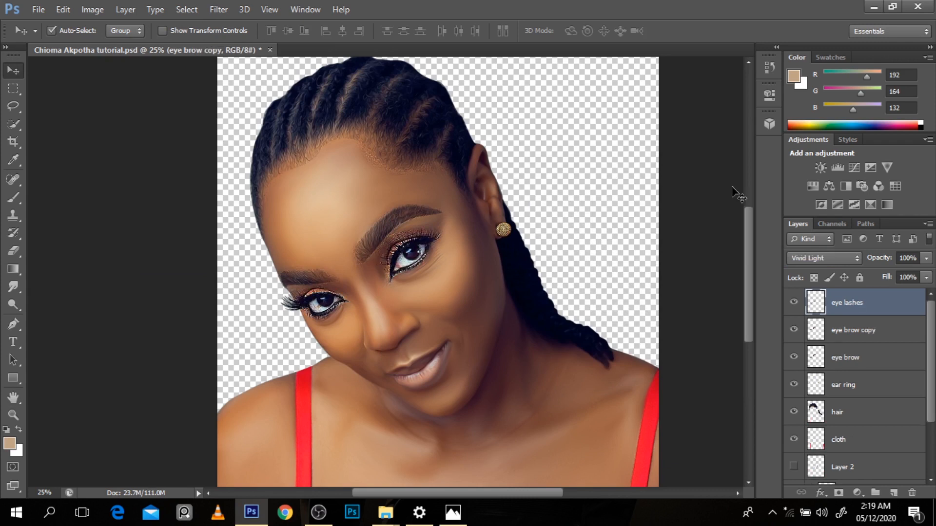
left_click(845, 341)
left_click(845, 360)
left_click(843, 340)
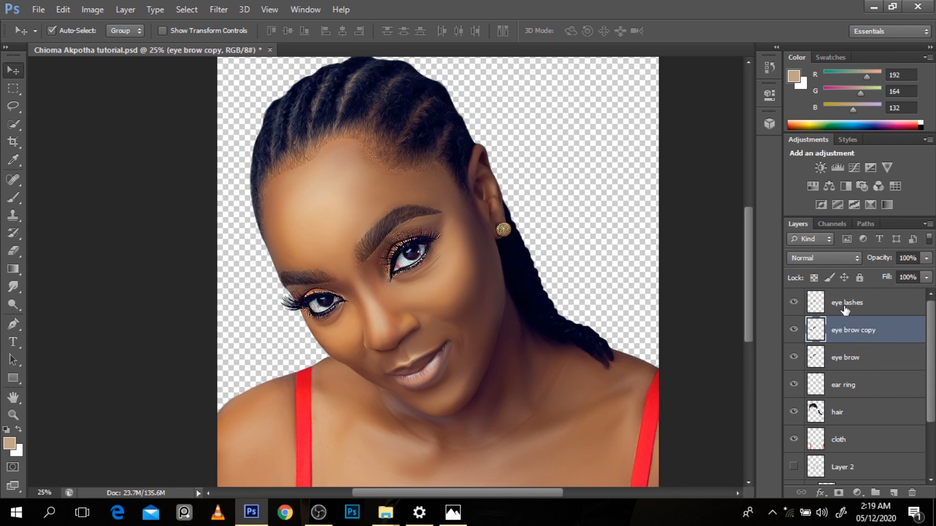
left_click(845, 304, "shift")
key("ctrl+e")
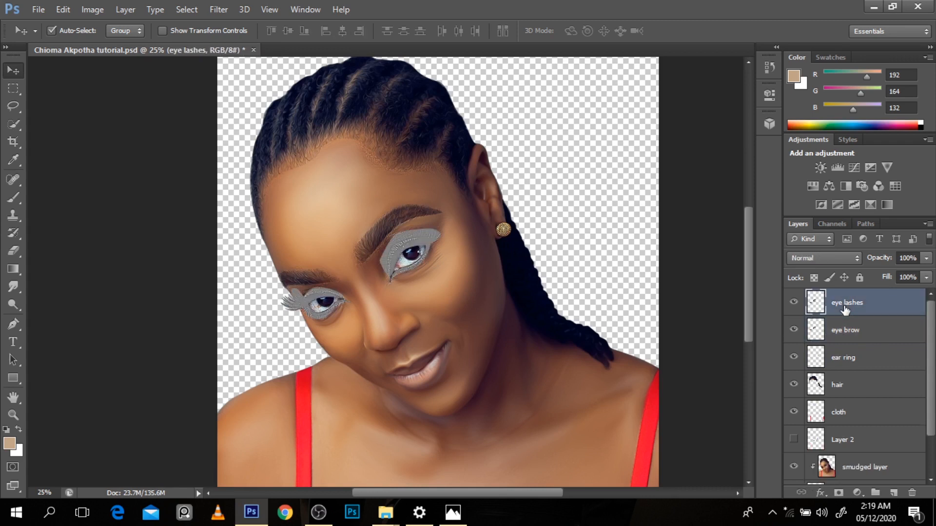
key("ctrl+z")
Step: Examine what the eye lashes and eye brow layers contribute by switching their visibility
left_click(846, 311)
left_click(793, 307)
left_click(793, 307)
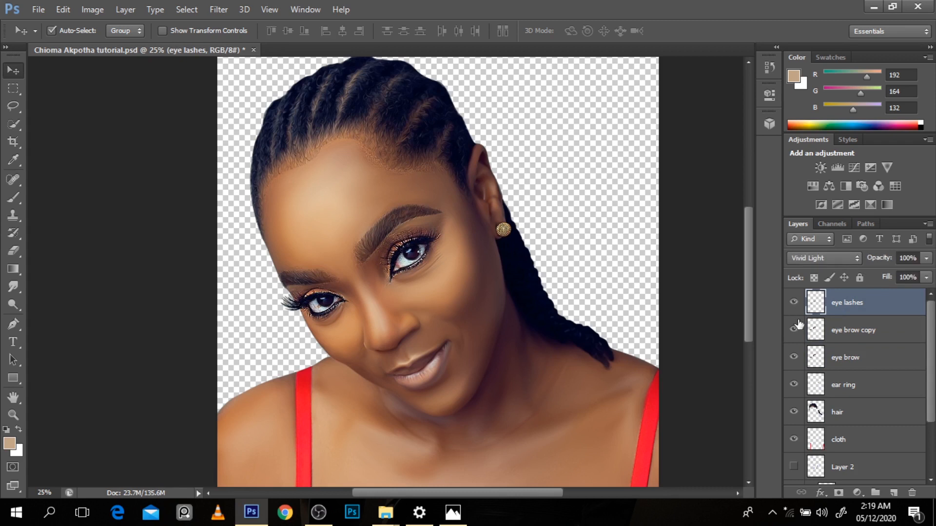
left_click(852, 323)
left_click(793, 359)
left_click(793, 302)
left_click(793, 302)
left_click(836, 309)
left_click(206, 10)
left_click(218, 11)
left_click(219, 10)
left_click(223, 24)
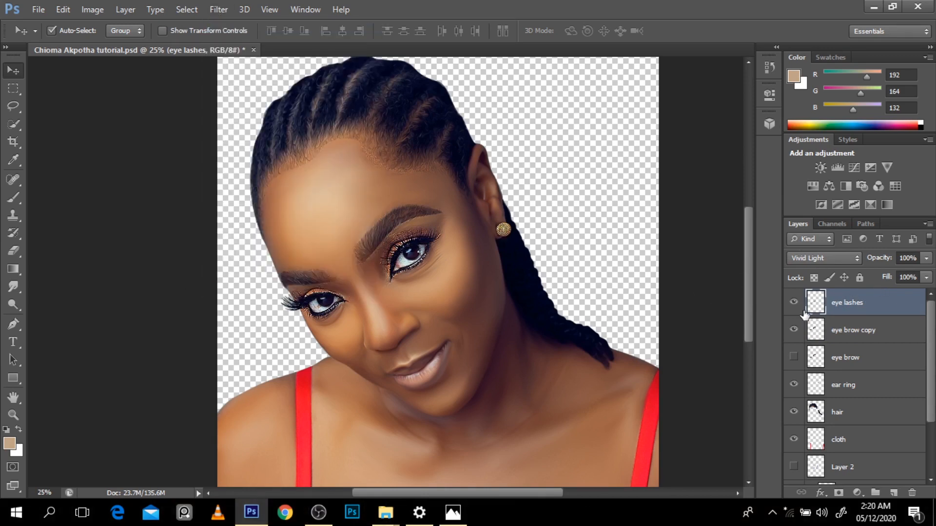
Step: Try merging the eye lashes layer down, and step back to before its Vivid Light and High Pass changes
key("Delete")
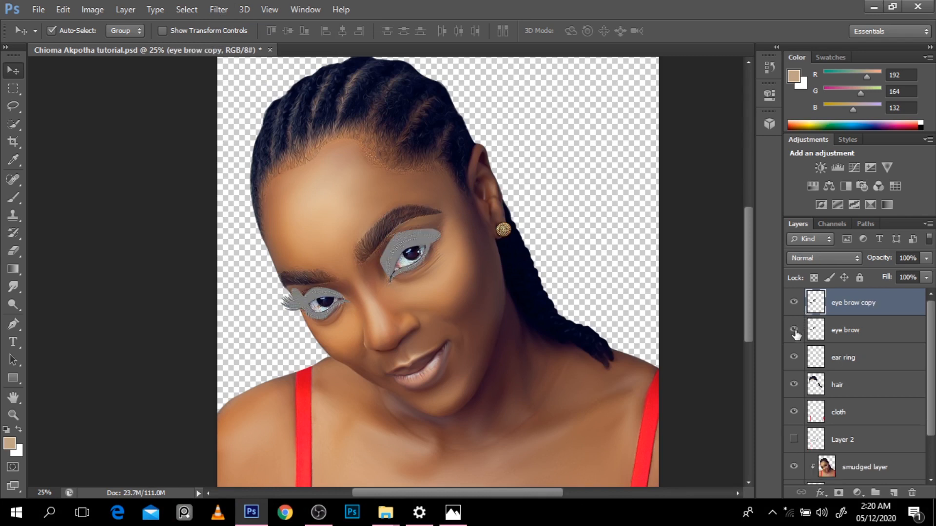
left_click(793, 302)
left_click(792, 303)
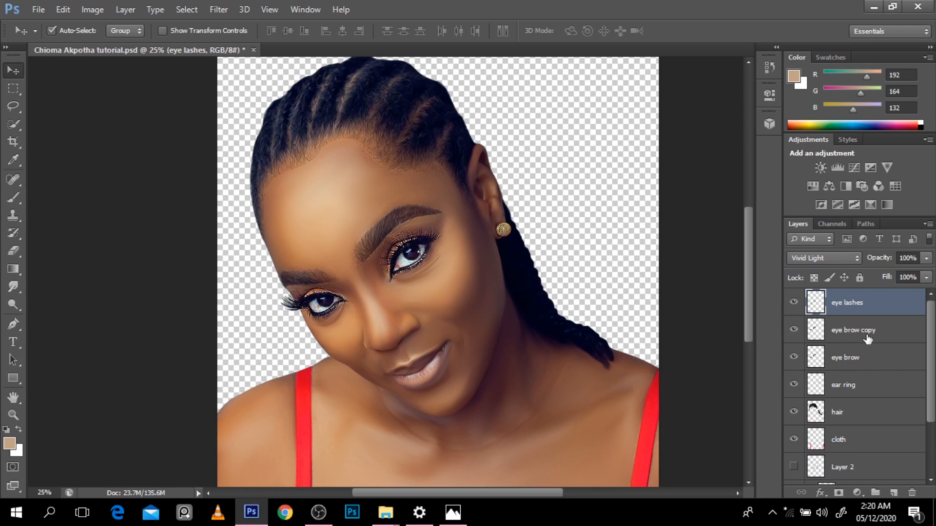
key("ctrl+alt+z")
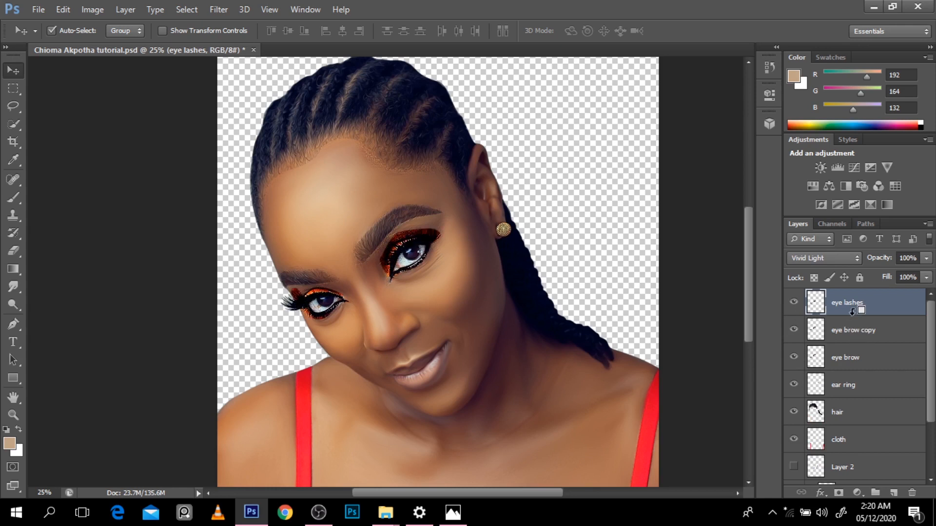
key("ctrl+alt+z")
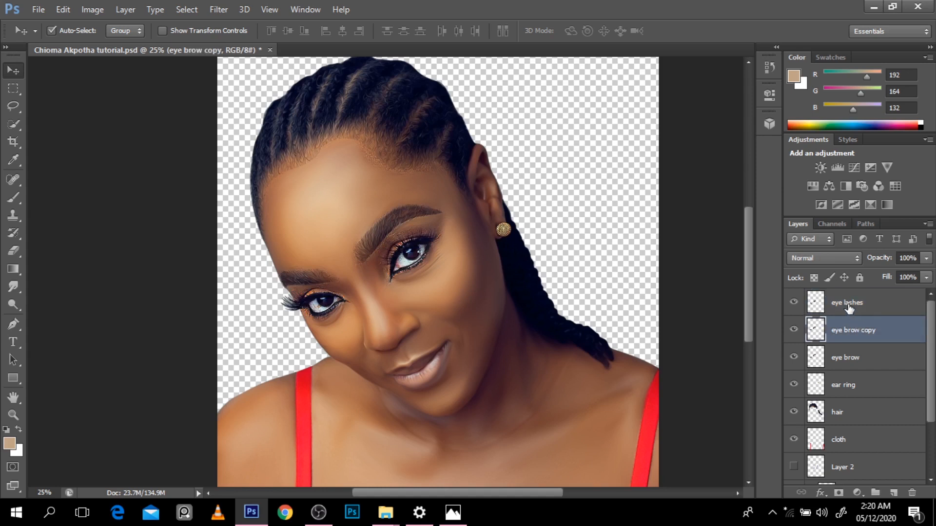
Step: Duplicate the eye lashes layer and keep the copy separate, undoing its trial merge with the original
left_click(850, 307)
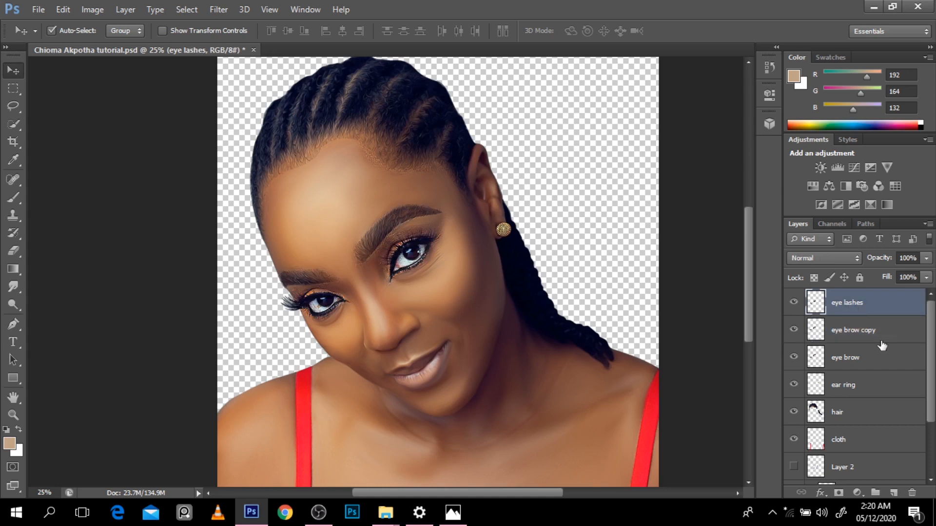
key("ctrl+j")
left_click(866, 325)
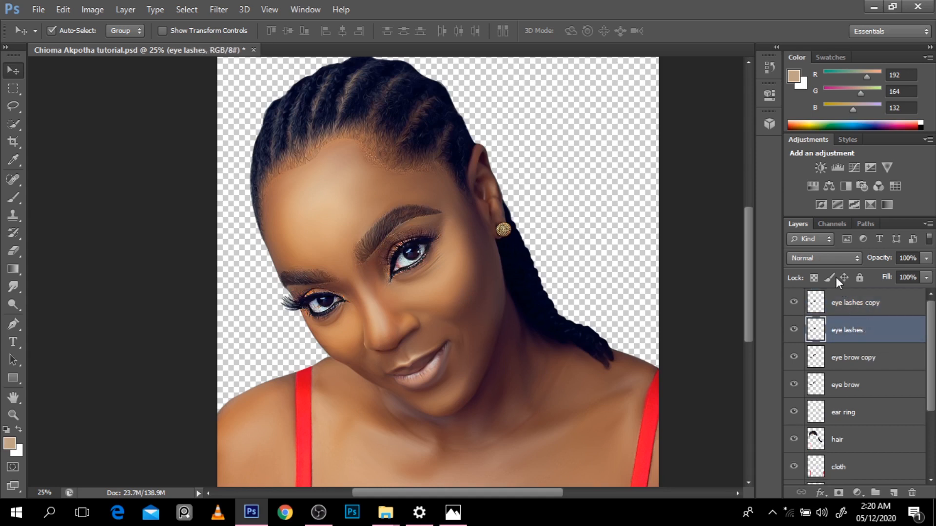
left_click(837, 307)
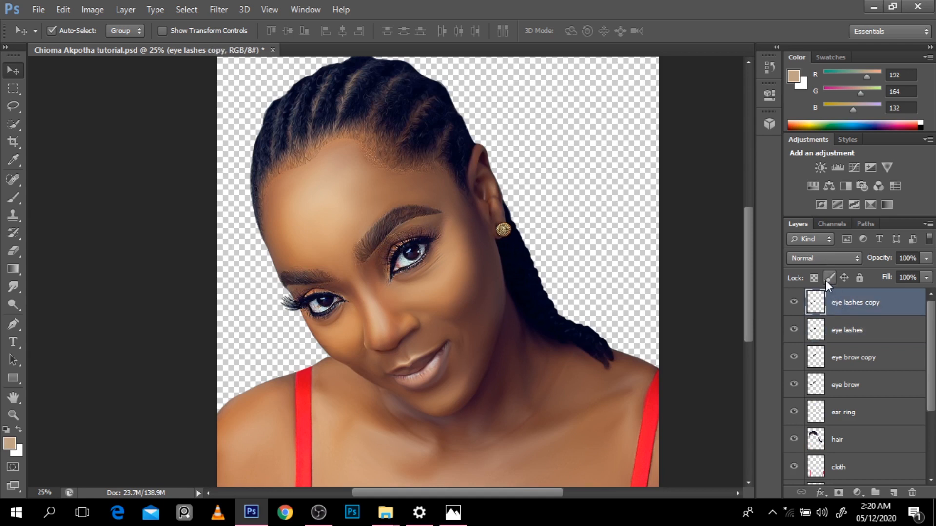
key("Delete")
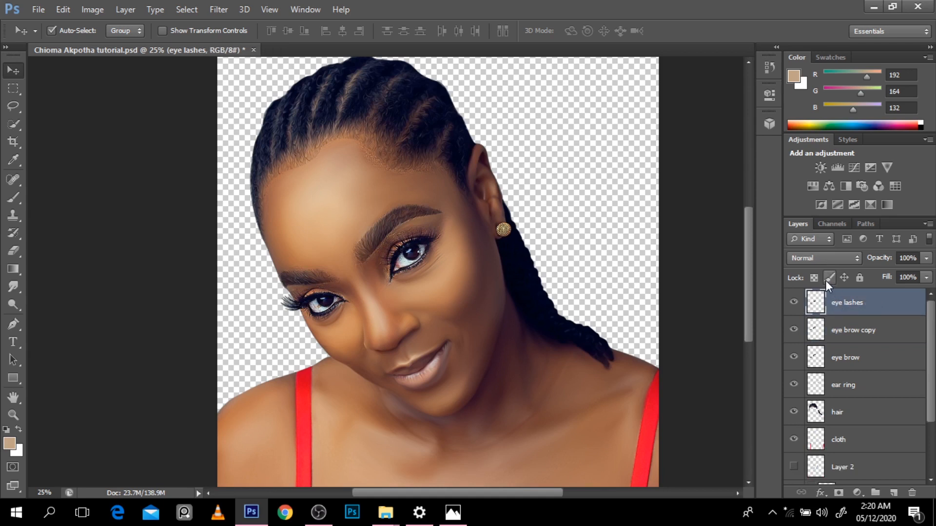
key("ctrl+z")
Step: Sharpen the eye lashes copy with Vivid Light blending and a 3.5-pixel High Pass, and merge it into the eye lashes layer
left_click(811, 258)
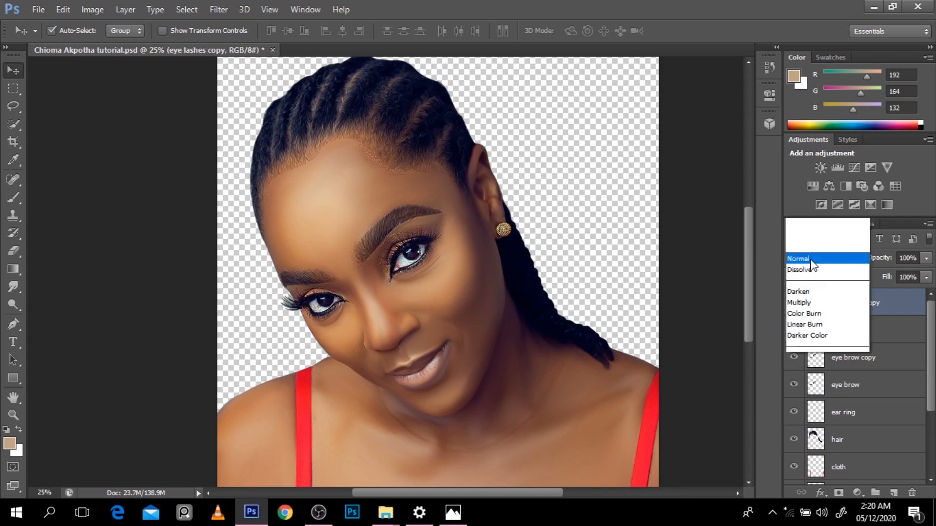
left_click(797, 201)
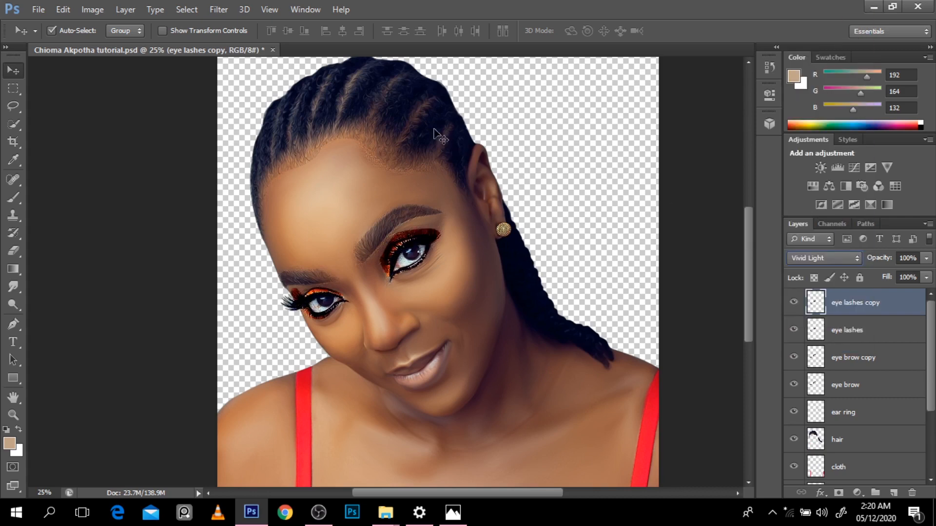
left_click(218, 10)
mouse_move(267, 251)
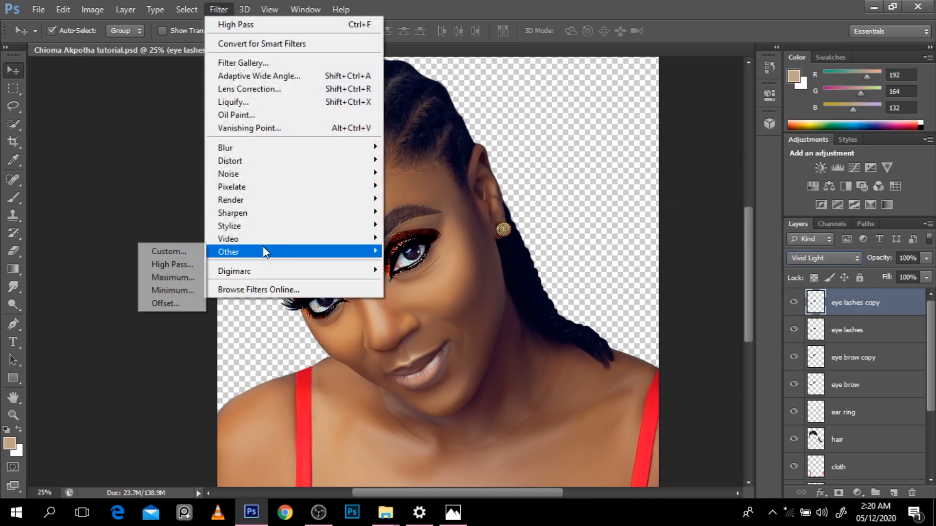
left_click(193, 266)
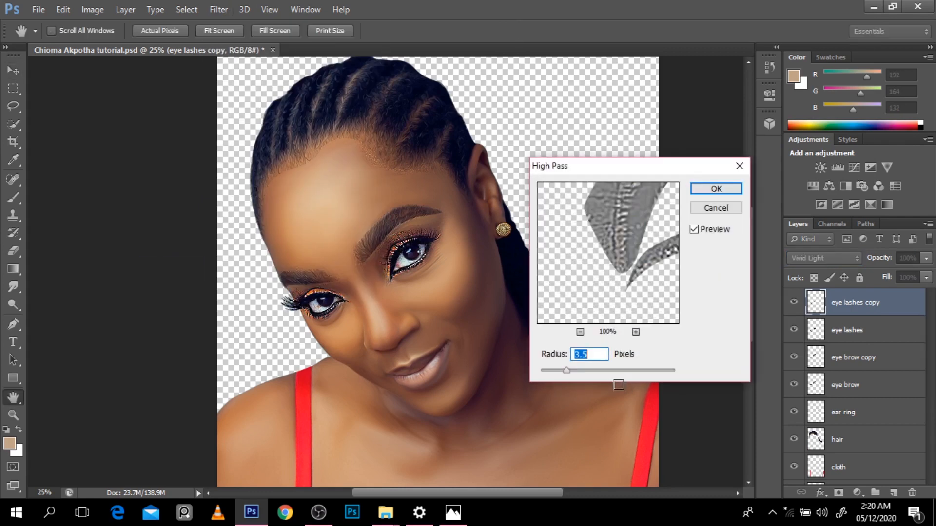
left_click(720, 195)
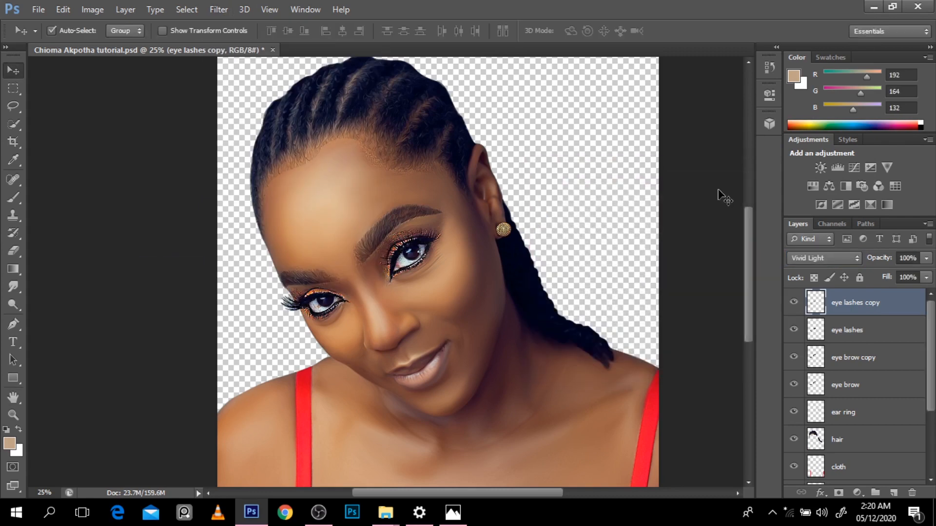
key("Delete")
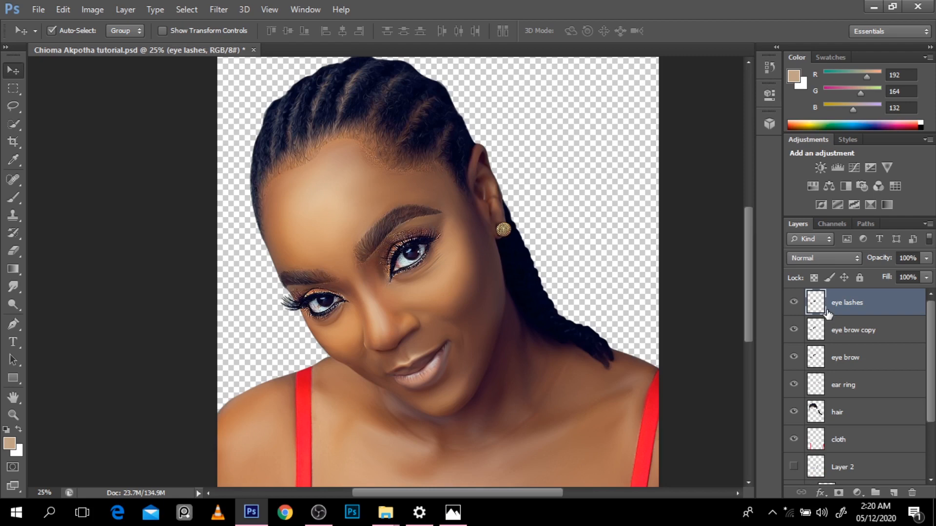
Step: Apply the Oil Paint filter to the eye lashes layer with Stylization 3.61 and Cleanliness 3.8
left_click(218, 10)
left_click(258, 116)
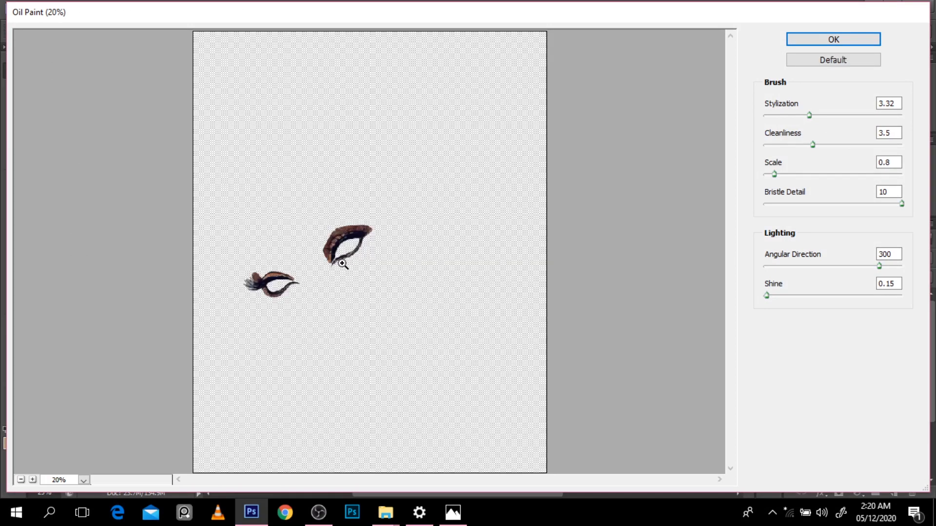
left_click(342, 264, "ctrl")
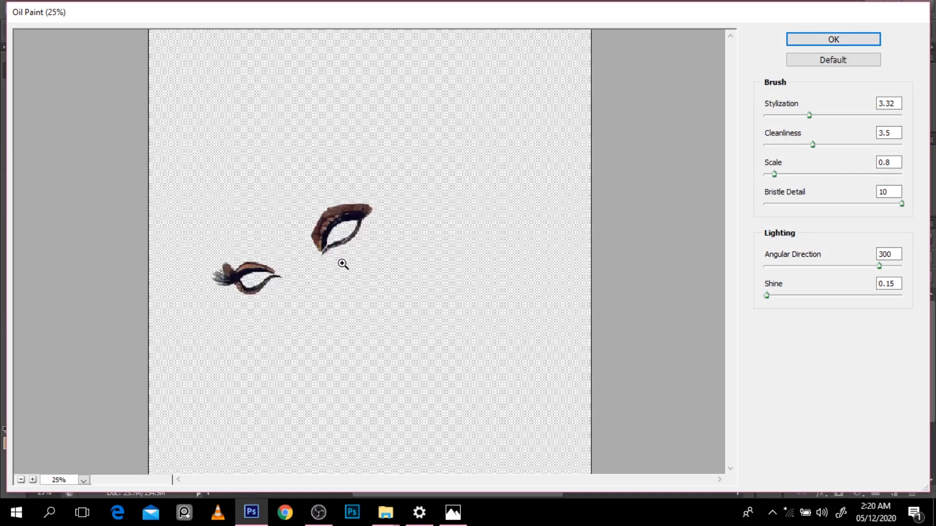
left_click(316, 213, "ctrl")
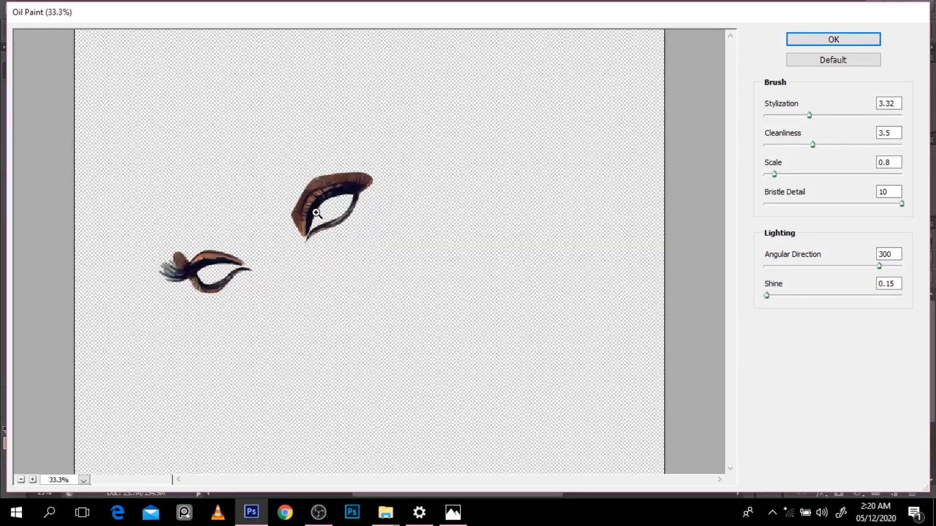
left_click(562, 213, "ctrl")
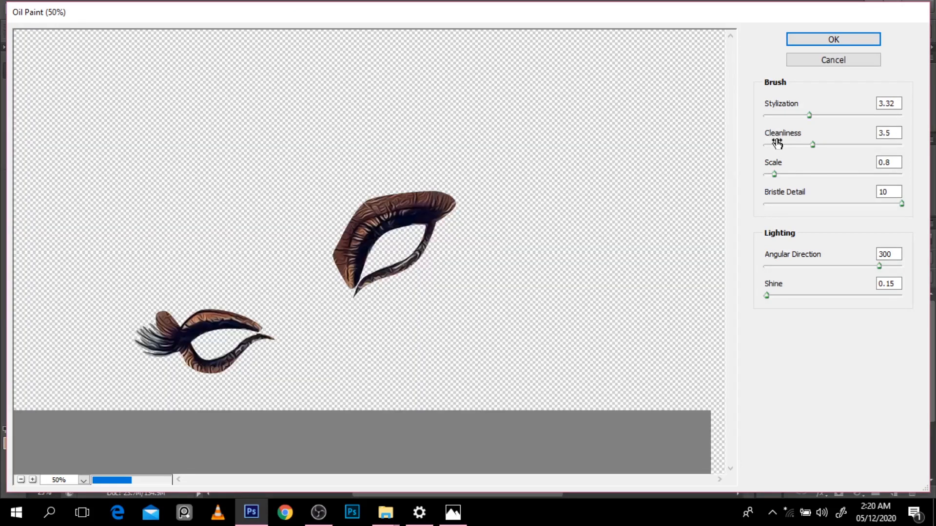
left_click_drag(780, 117, 812, 116)
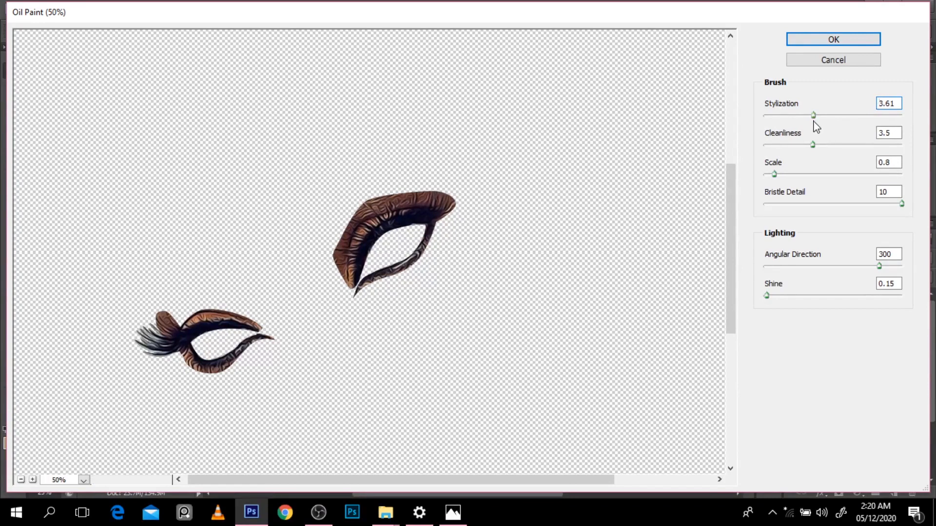
left_click_drag(789, 146, 817, 145)
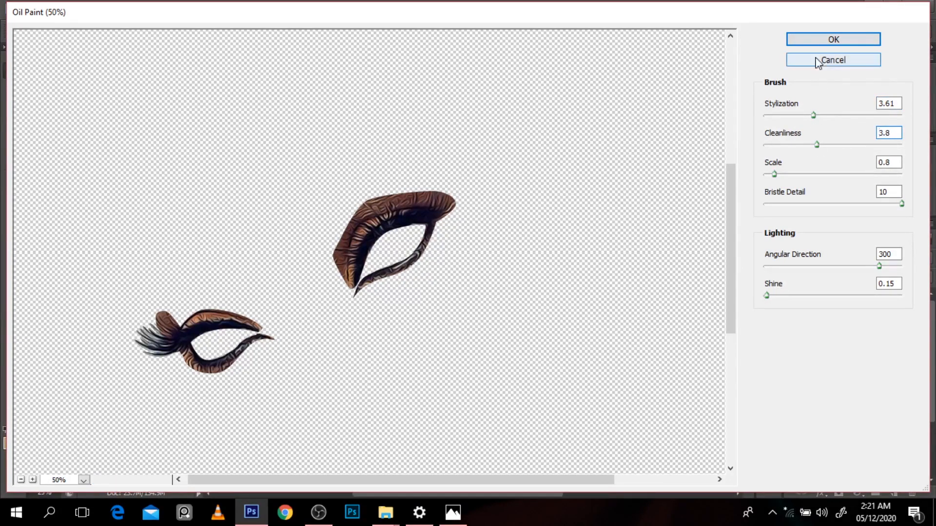
left_click(798, 34)
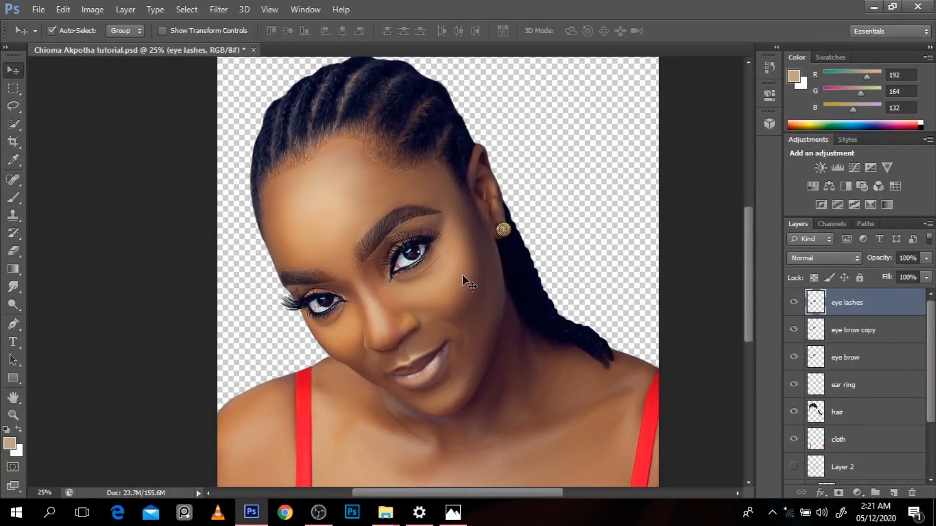
Step: Check the oil-painted eyelashes up close and in the whole portrait, and save the document
left_click(440, 292, "ctrl")
left_click(361, 209, "ctrl")
left_click(360, 208, "ctrl")
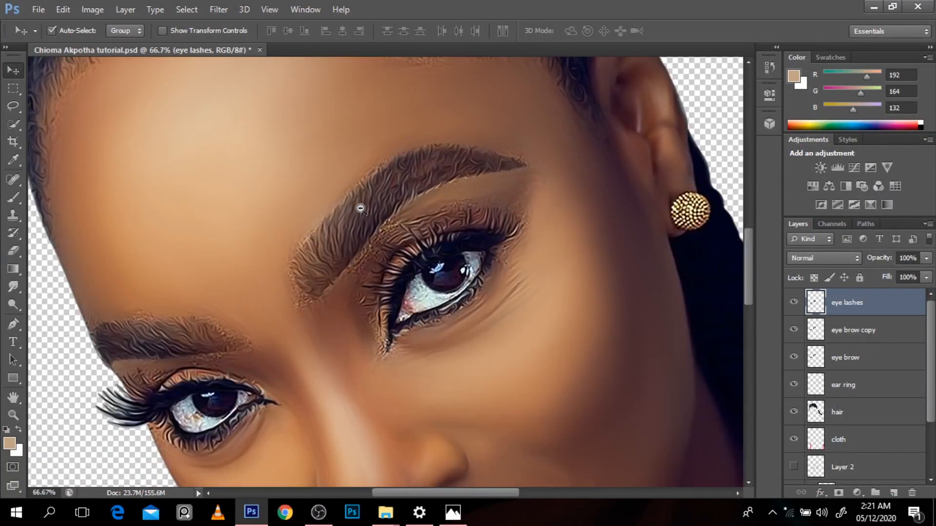
left_click(360, 208, "ctrl+alt")
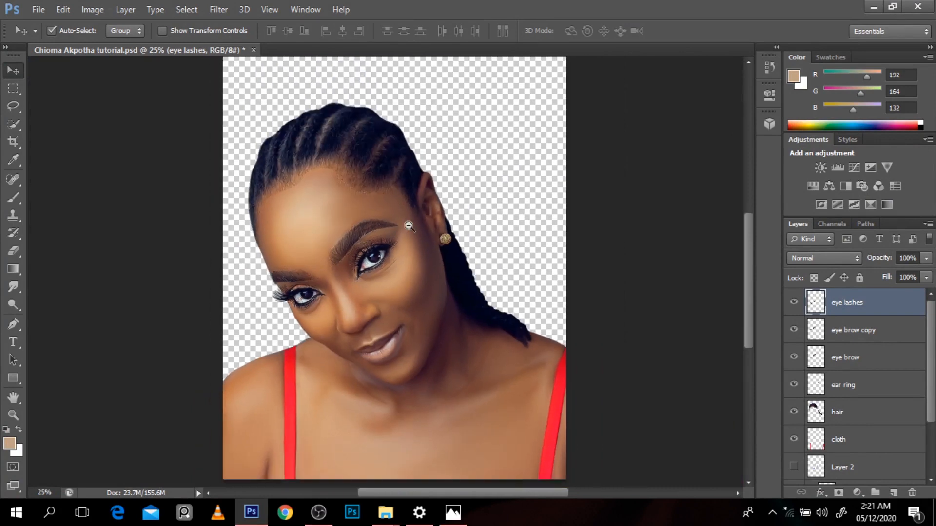
left_click(409, 226, "ctrl+alt")
left_click(408, 225, "ctrl")
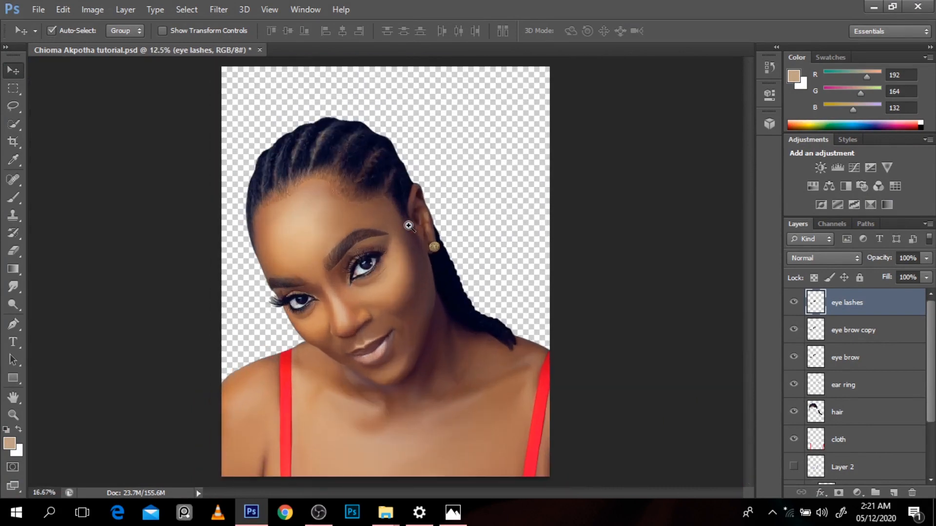
key("ctrl+s")
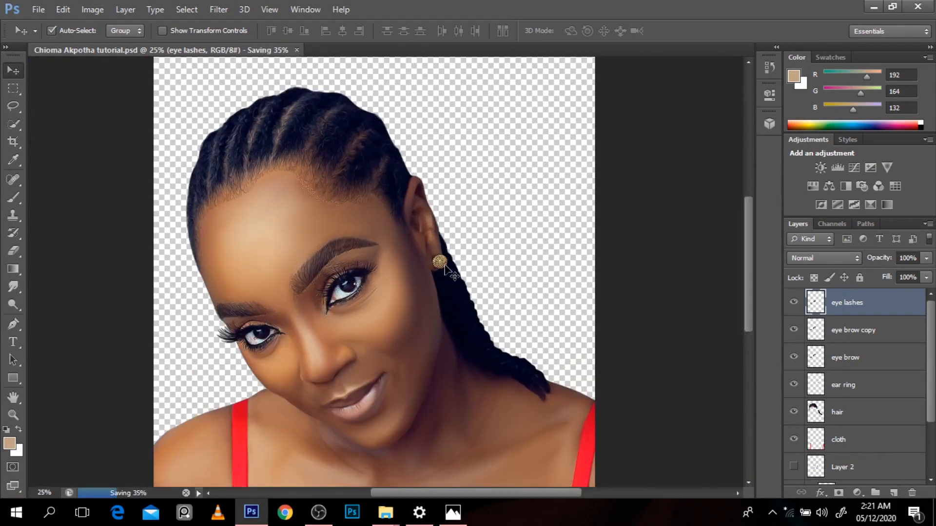
Step: Apply the Oil Paint filter to the ear ring layer and save the document
left_click(445, 266)
left_click(226, 7)
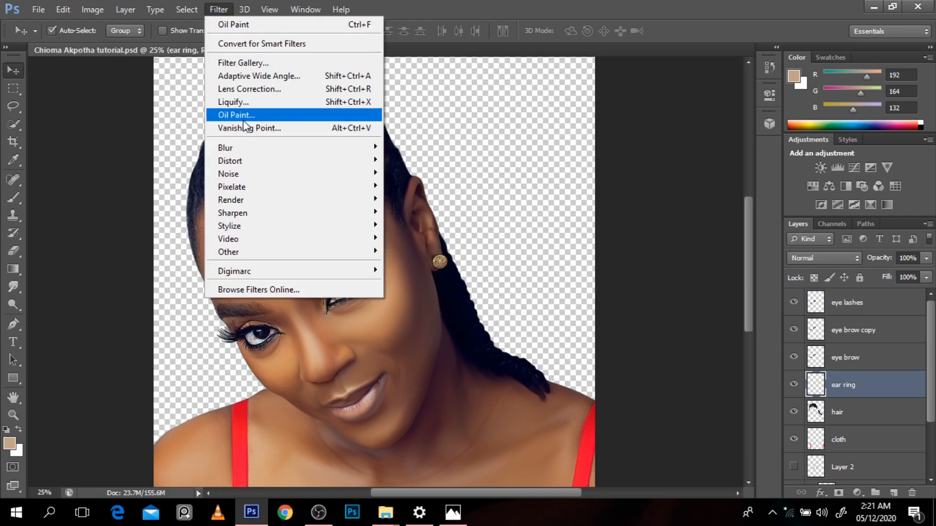
left_click(243, 118)
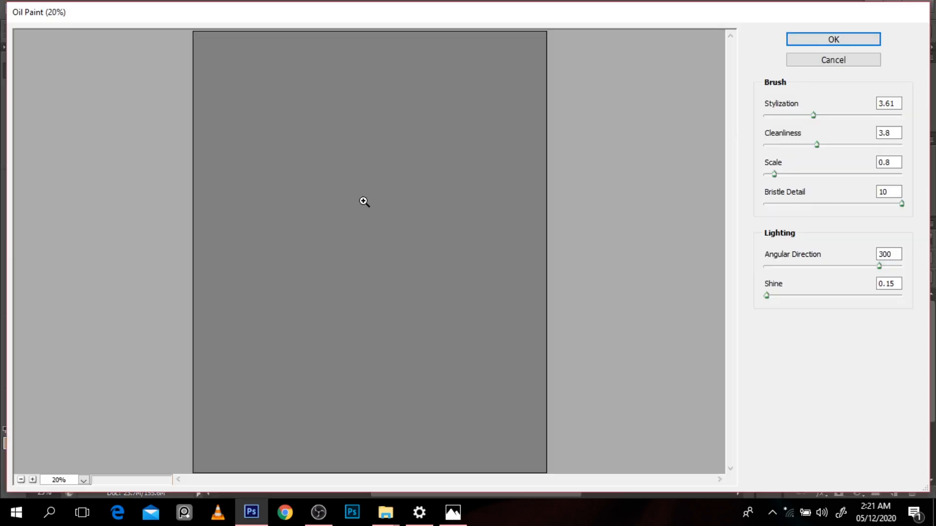
left_click(364, 202, "ctrl")
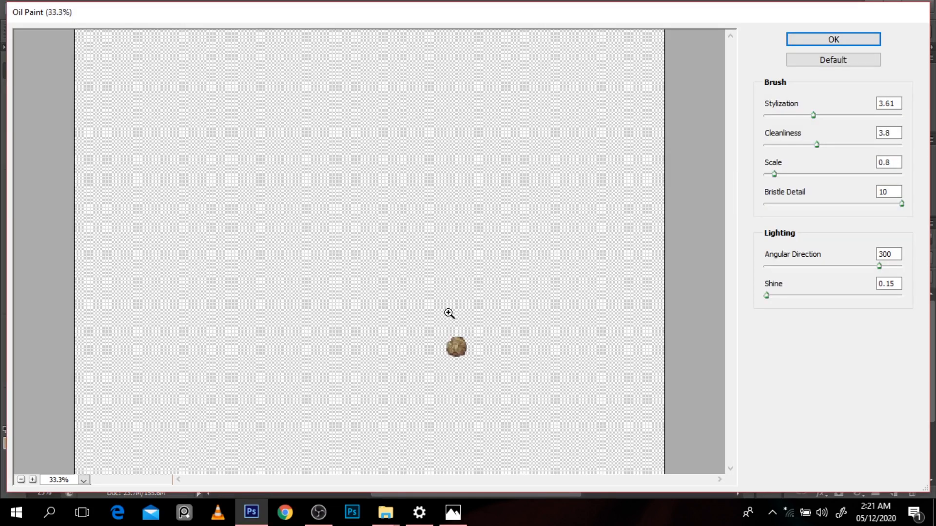
left_click(447, 312, "ctrl")
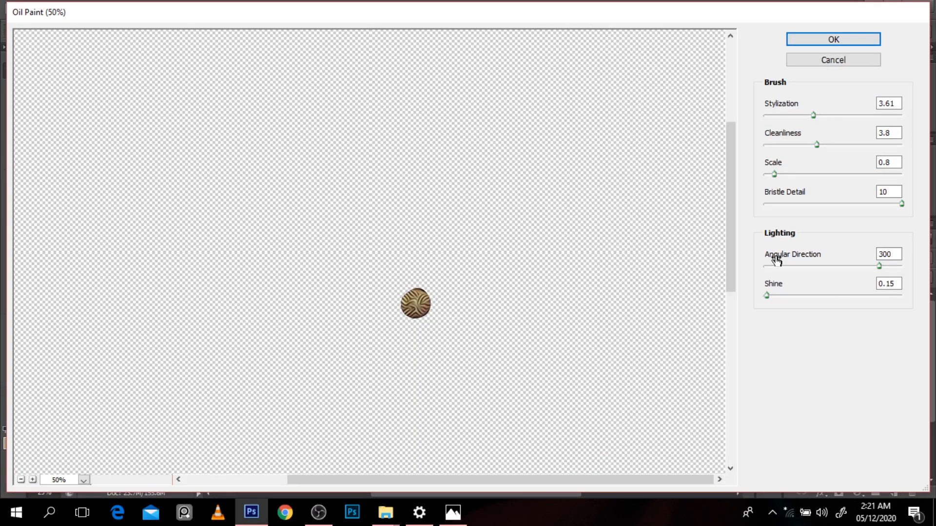
left_click_drag(786, 116, 818, 144)
left_click(819, 43)
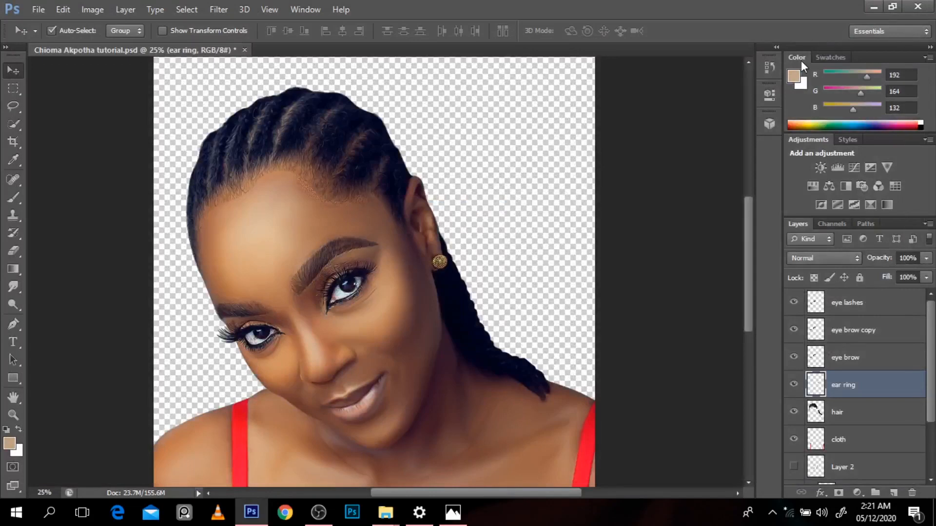
left_click_drag(747, 248, 752, 281)
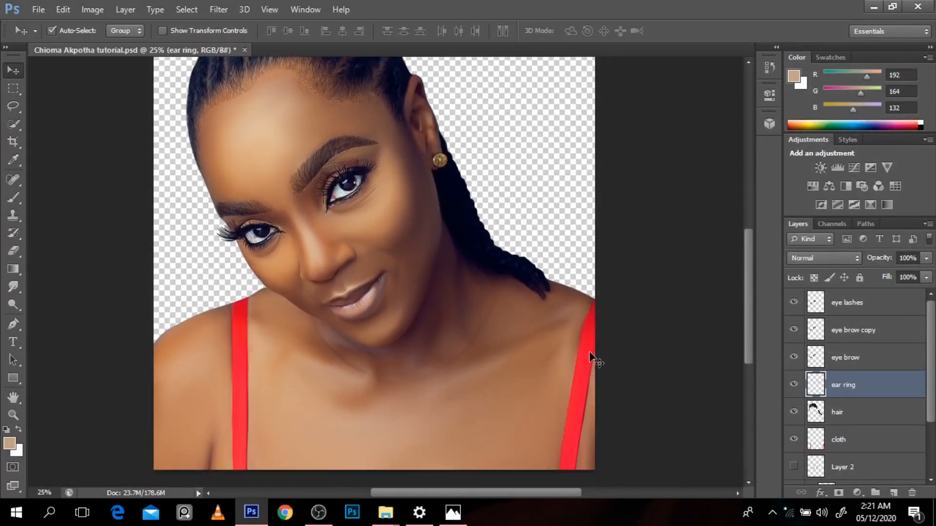
key("ctrl+s")
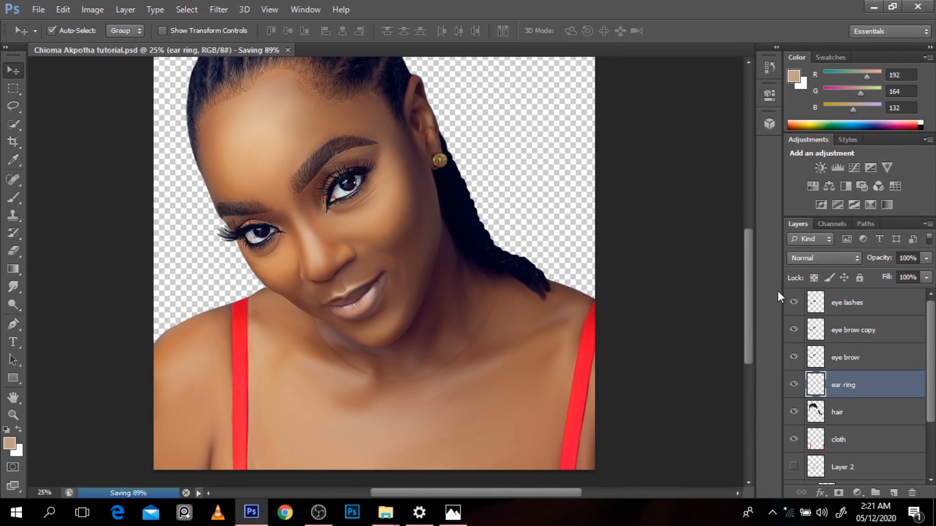
Step: Examine the portrait's hair, eyes and ear ring up close and as a whole
left_click_drag(751, 316, 736, 267)
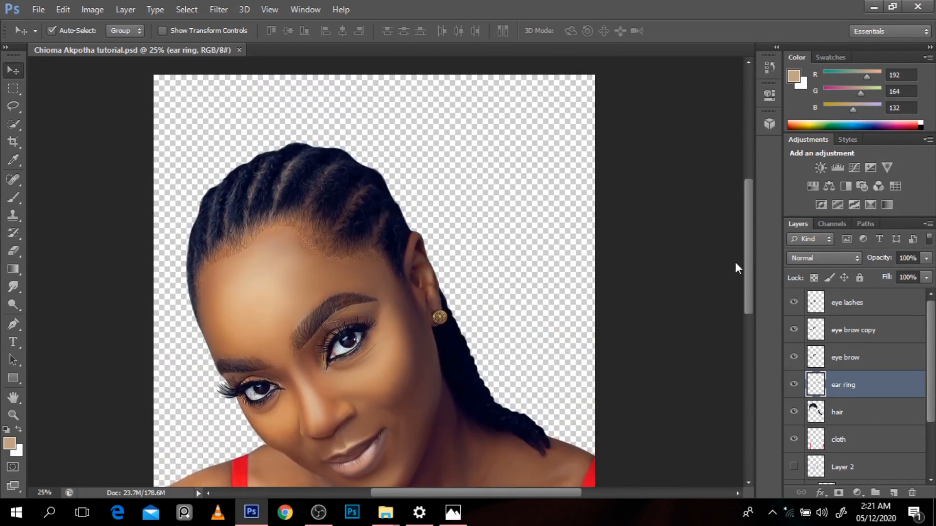
left_click(349, 280, "ctrl")
left_click(349, 280, "ctrl")
left_click(349, 281, "alt")
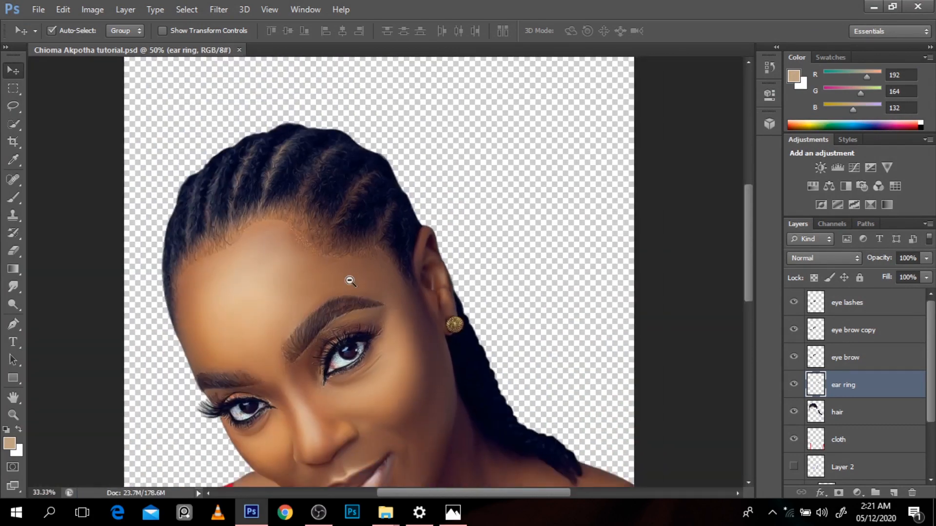
left_click(349, 281, "alt")
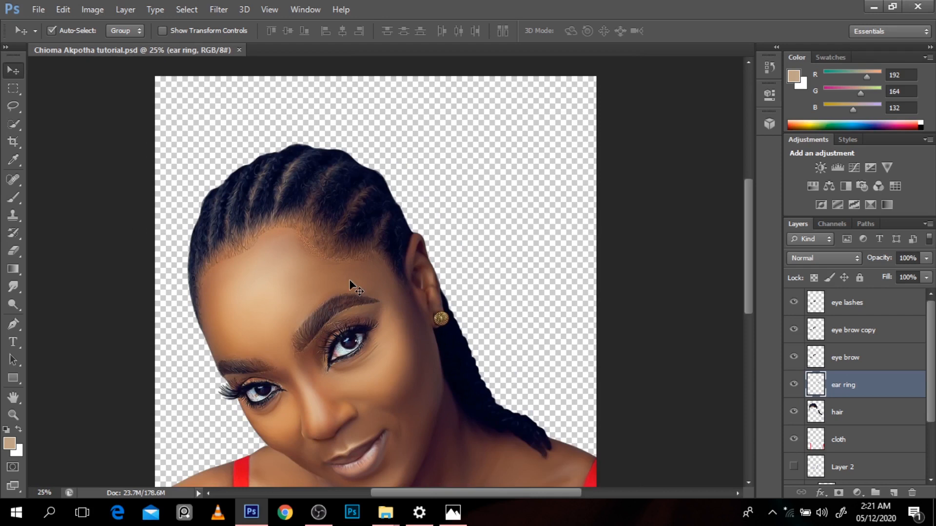
left_click(401, 294, "alt")
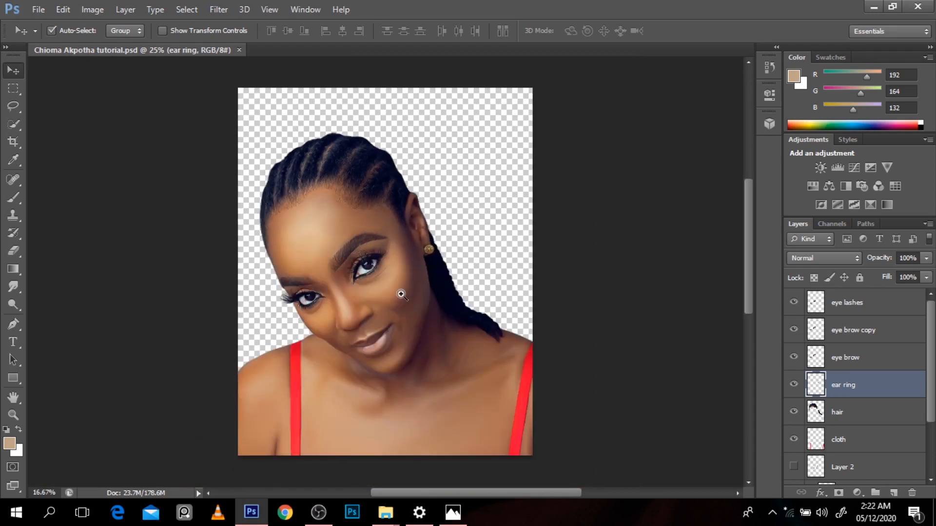
left_click(405, 292)
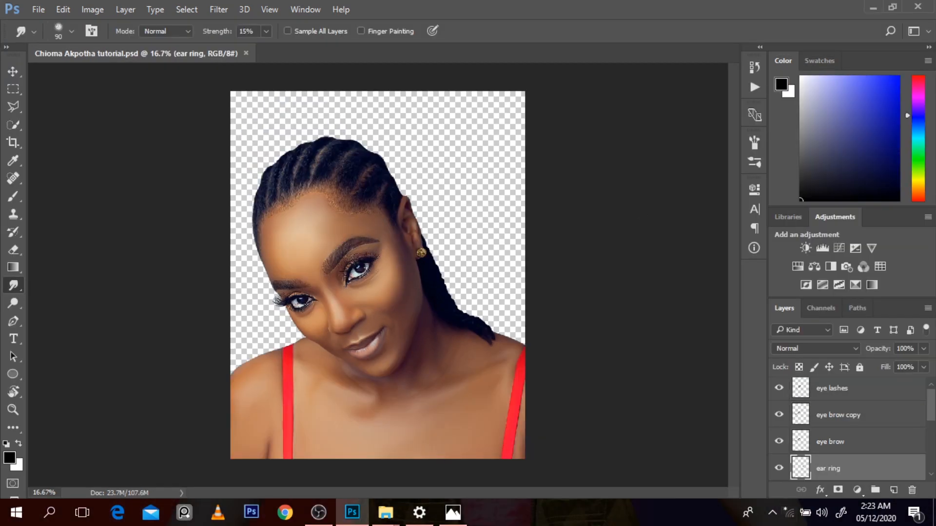
Step: Stamp the eye lashes, eye brow copy, eye brow, ear ring, hair and cloth layers into one new merged layer, keeping the originals
left_click_drag(932, 420, 932, 416)
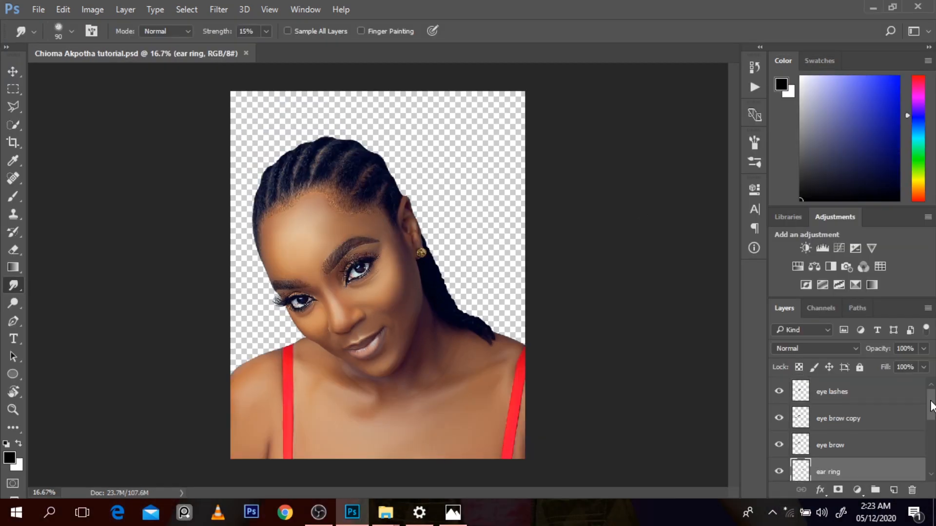
left_click(837, 397)
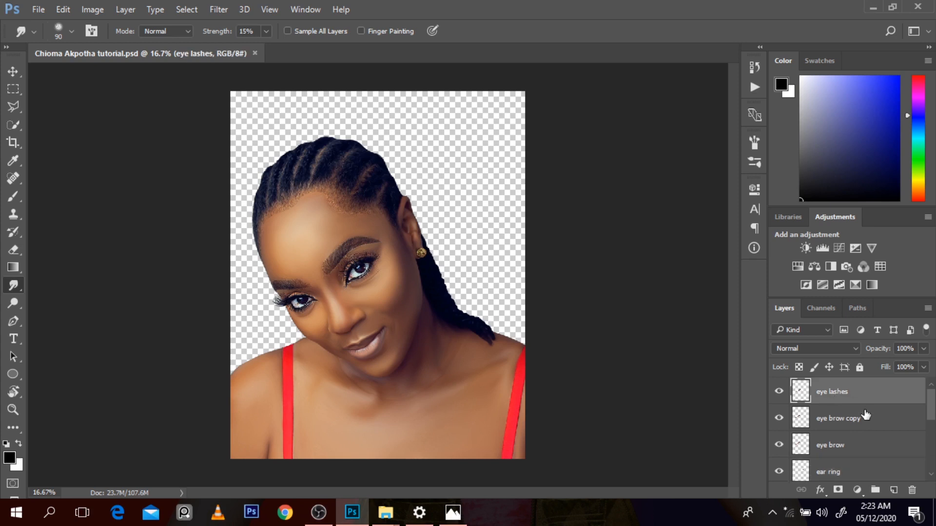
left_click(863, 418, "shift")
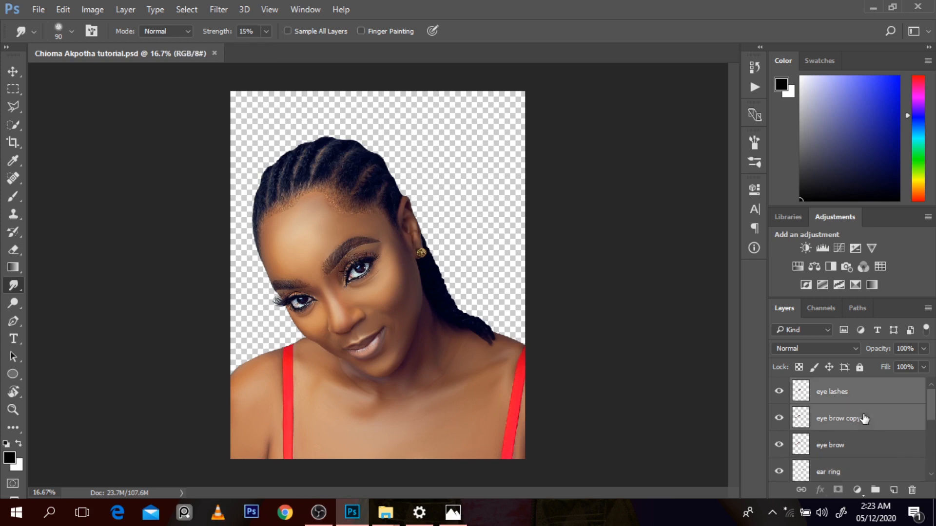
left_click(867, 467, "ctrl")
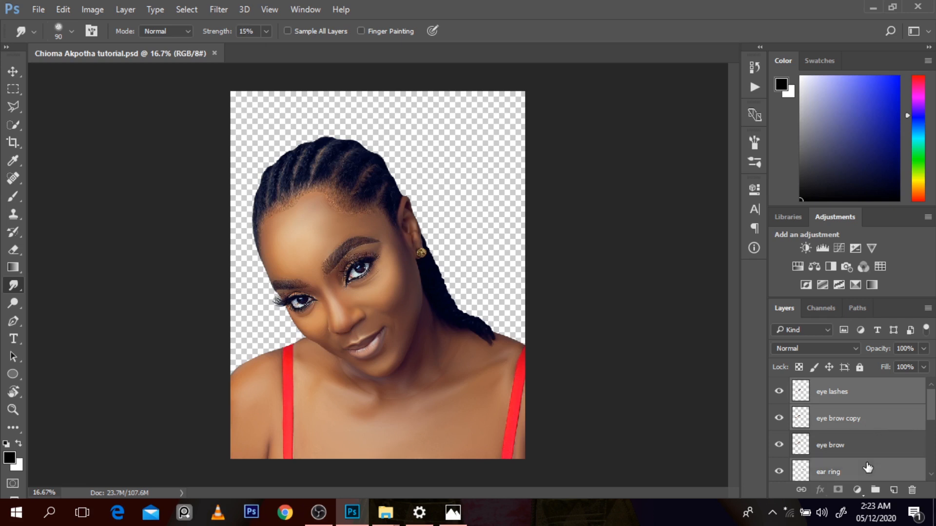
scroll(858, 419, "down", 1)
left_click(851, 417, "ctrl")
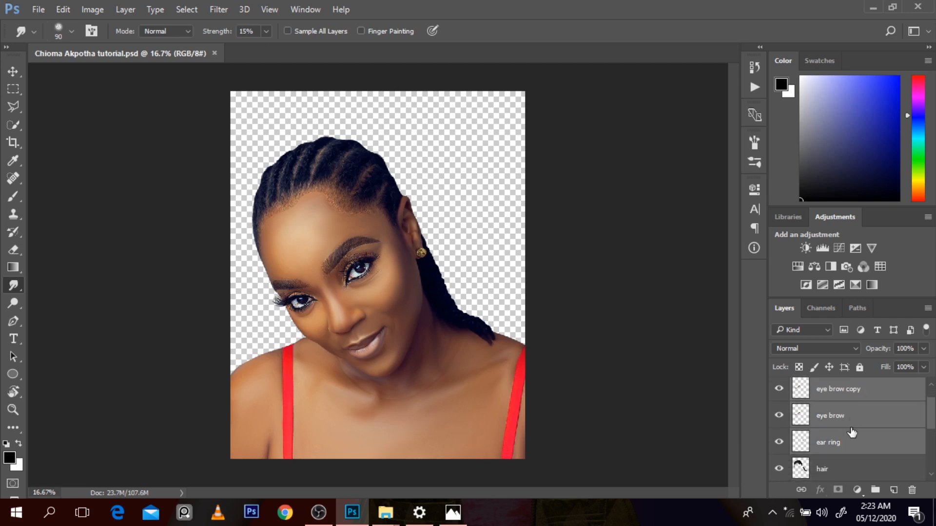
left_click(852, 475, "ctrl")
left_click_drag(931, 427, 930, 445)
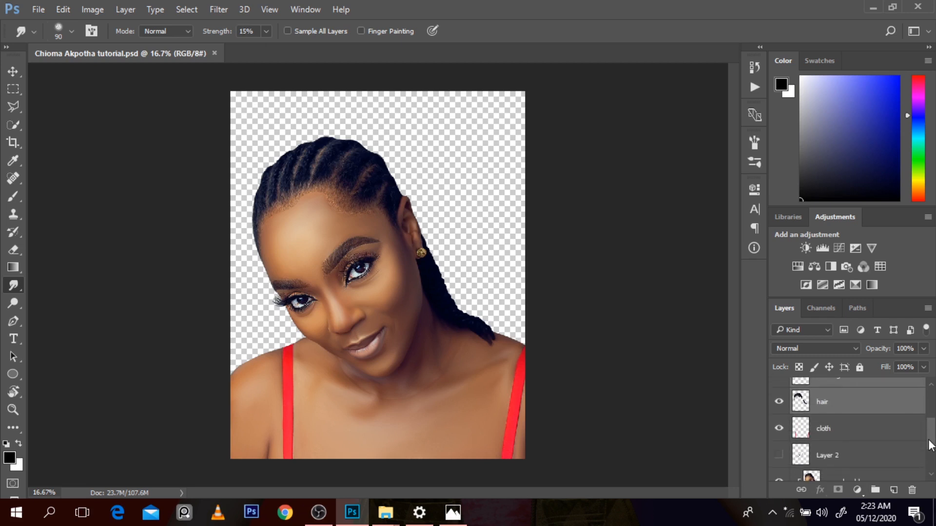
left_click(894, 437, "ctrl")
left_click_drag(932, 444, 931, 400)
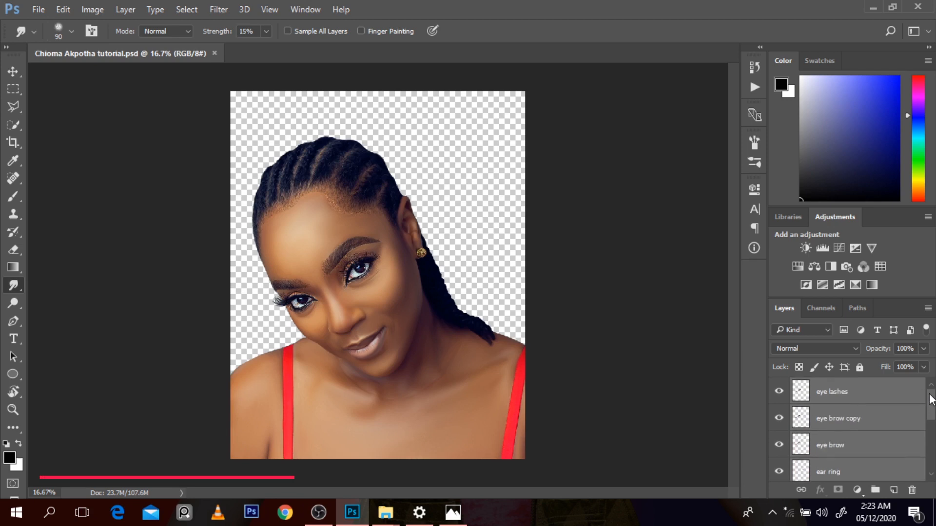
key("ctrl+alt+e")
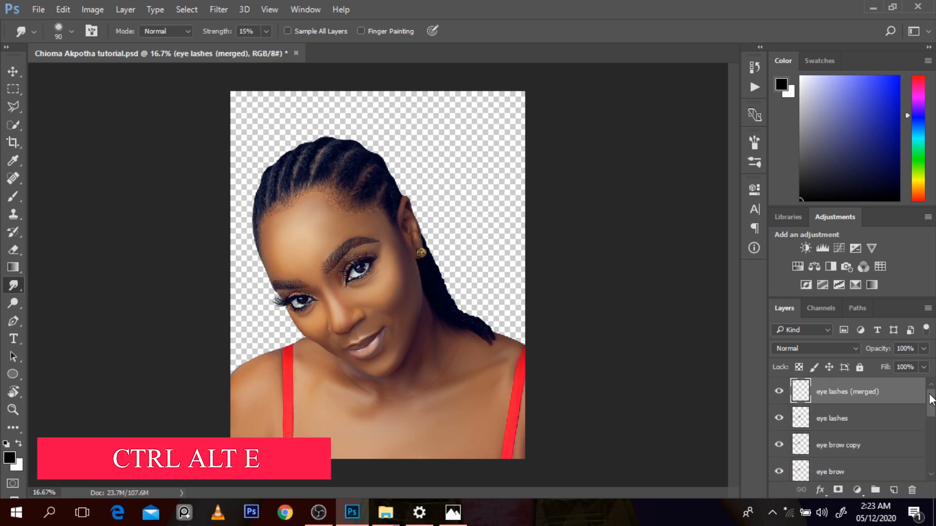
Step: Move the merged layer directly above the smudged layer and turn it into a clipping mask
mouse_move(898, 390)
left_mouse_down()
mouse_move(891, 516)
mouse_move(883, 455)
left_mouse_up()
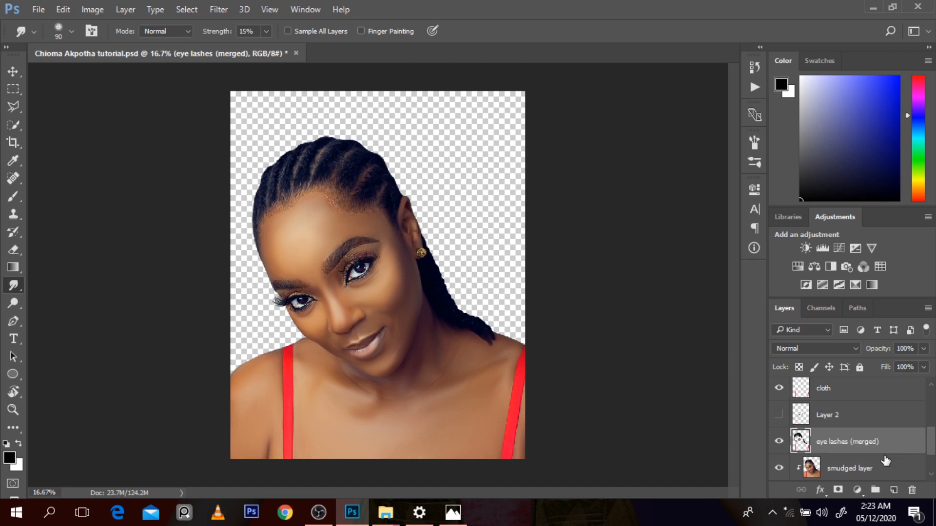
right_click(858, 456)
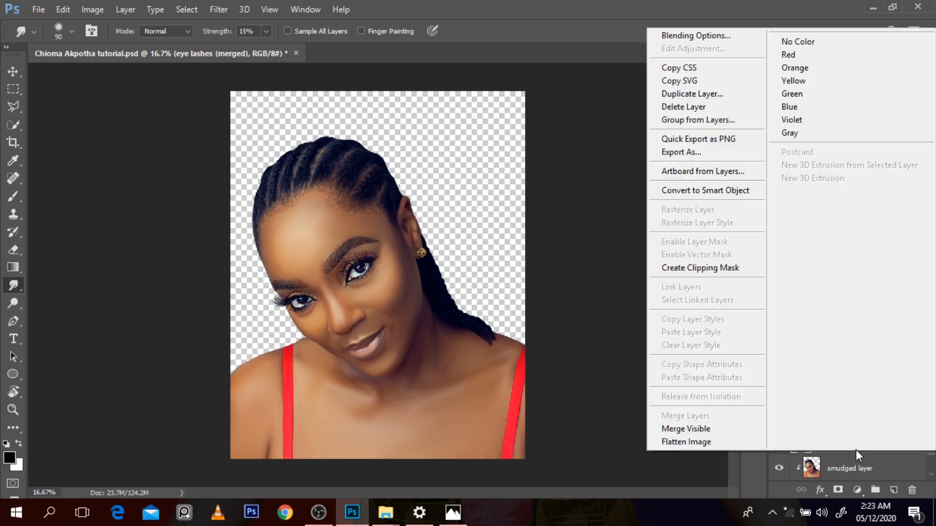
left_click(706, 267)
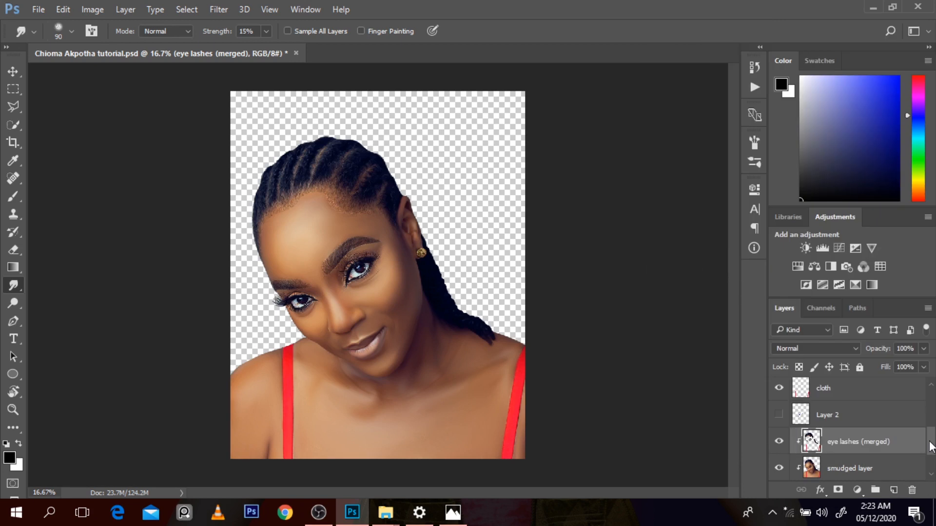
Step: Hide the original detail layers from eye lashes to cloth, and merge the eye lashes (merged) layer down into the smudged layer
left_click_drag(929, 441, 929, 425)
left_click_drag(779, 444, 777, 391)
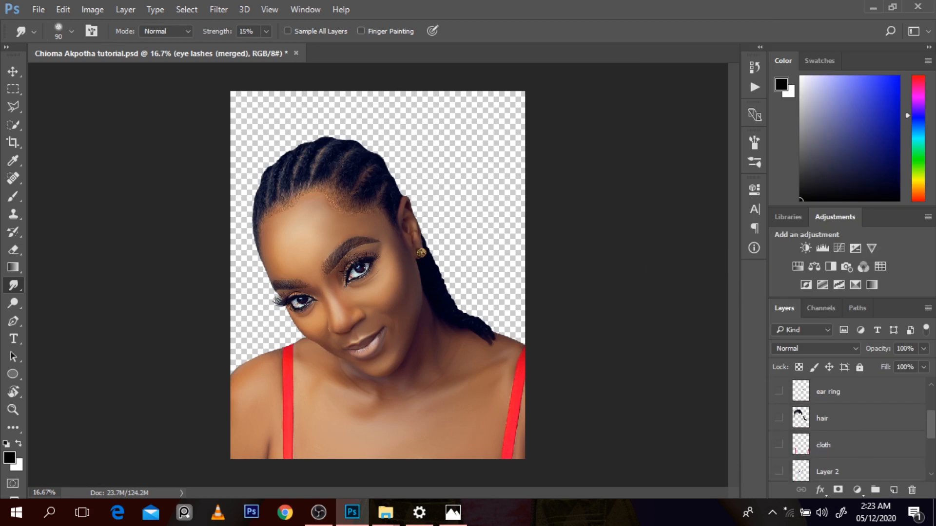
mouse_move(932, 435)
left_mouse_down()
mouse_move(931, 411)
mouse_move(933, 455)
left_mouse_up()
left_click(780, 419)
left_click(780, 394)
left_click(778, 392)
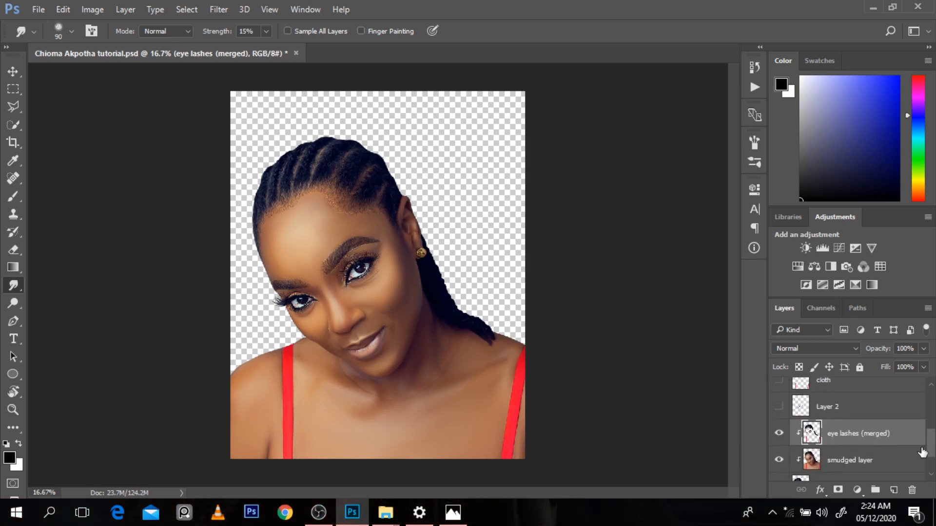
left_click(345, 179, "ctrl")
key("ctrl+e")
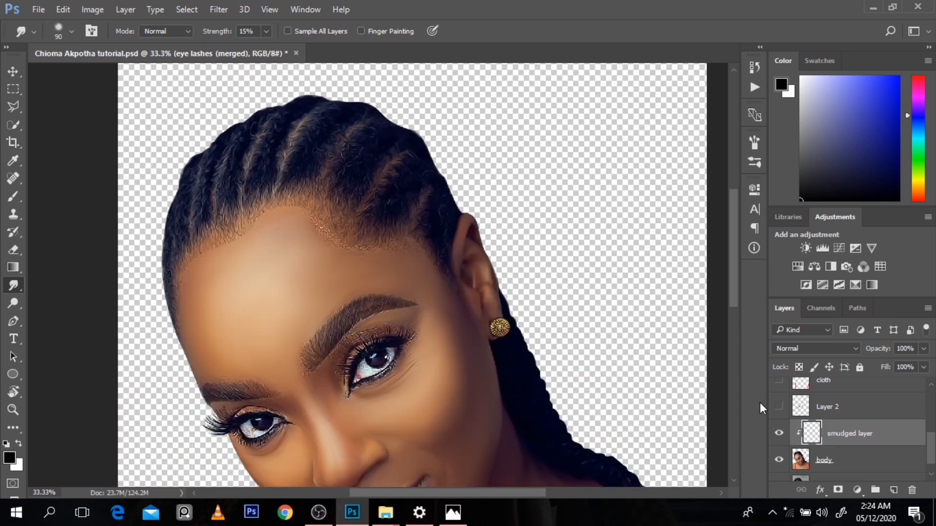
Step: Smudge the rough seam between forehead and hairline smooth with a size 125 brush at 30% strength
key("bracketright")
key("bracketright")
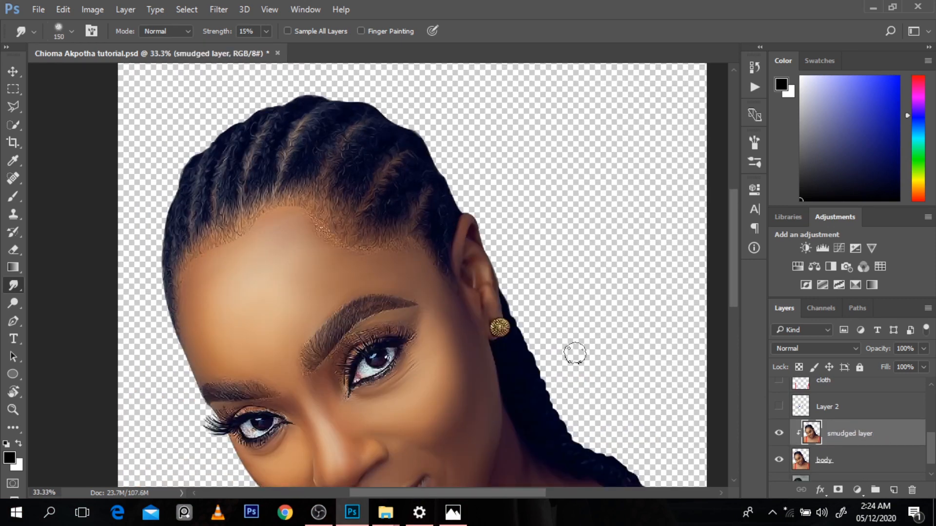
scroll(389, 269, "up", 1, "alt")
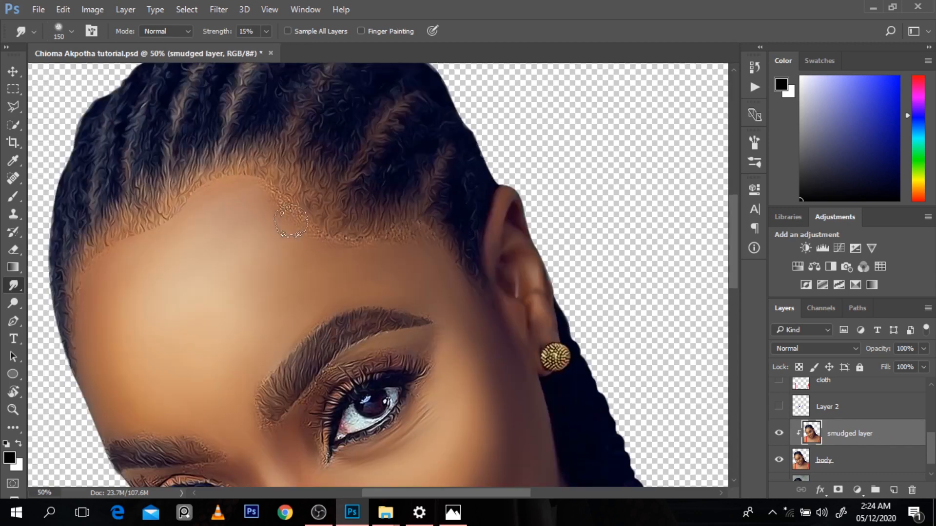
key("bracketleft")
key("3")
mouse_move(287, 211)
left_mouse_down()
mouse_move(315, 201)
mouse_move(299, 223)
mouse_move(342, 233)
mouse_move(304, 242)
mouse_move(348, 230)
mouse_move(315, 238)
mouse_move(400, 237)
mouse_move(373, 244)
mouse_move(415, 231)
mouse_move(325, 236)
mouse_move(372, 249)
mouse_move(322, 248)
mouse_move(284, 208)
mouse_move(324, 222)
mouse_move(262, 201)
mouse_move(320, 224)
left_mouse_up()
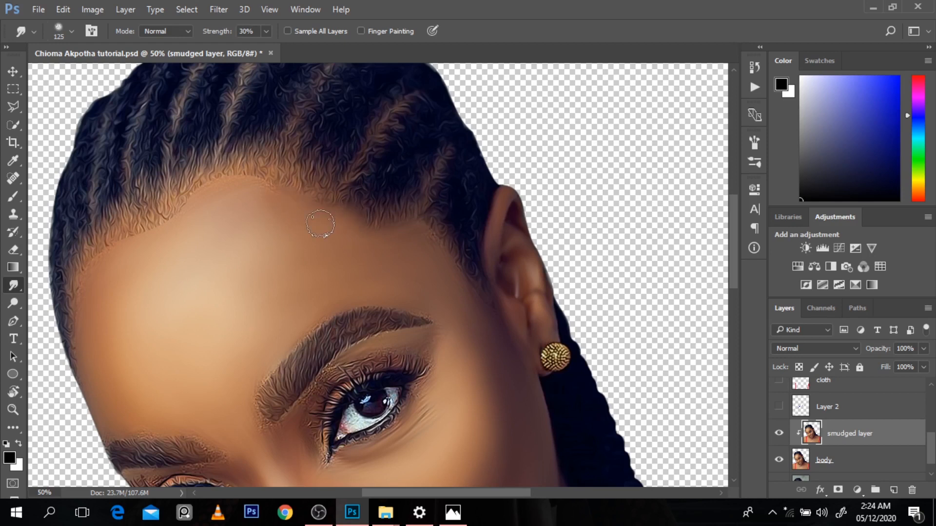
mouse_move(258, 190)
left_mouse_down()
mouse_move(210, 184)
mouse_move(242, 177)
mouse_move(316, 200)
mouse_move(287, 174)
mouse_move(247, 199)
mouse_move(230, 172)
left_mouse_up()
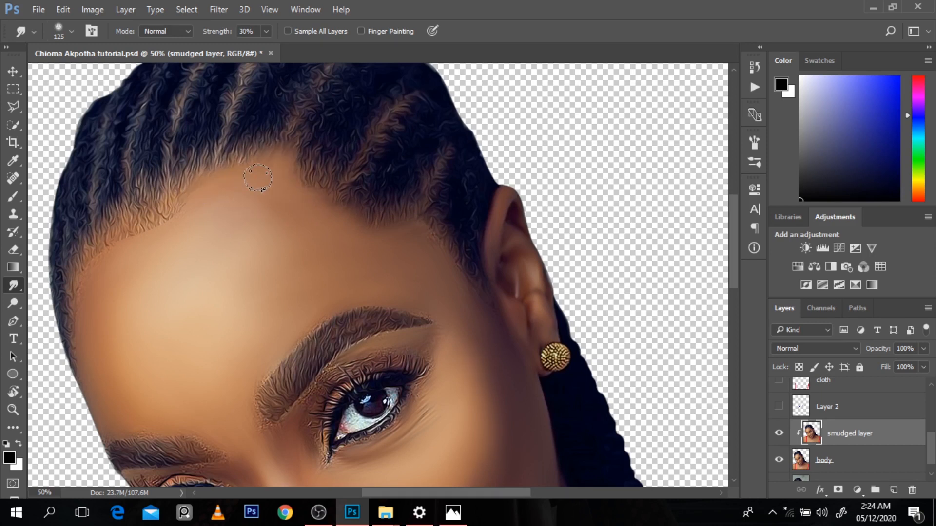
mouse_move(193, 213)
left_mouse_down()
mouse_move(149, 220)
mouse_move(190, 214)
mouse_move(152, 233)
mouse_move(183, 197)
left_mouse_up()
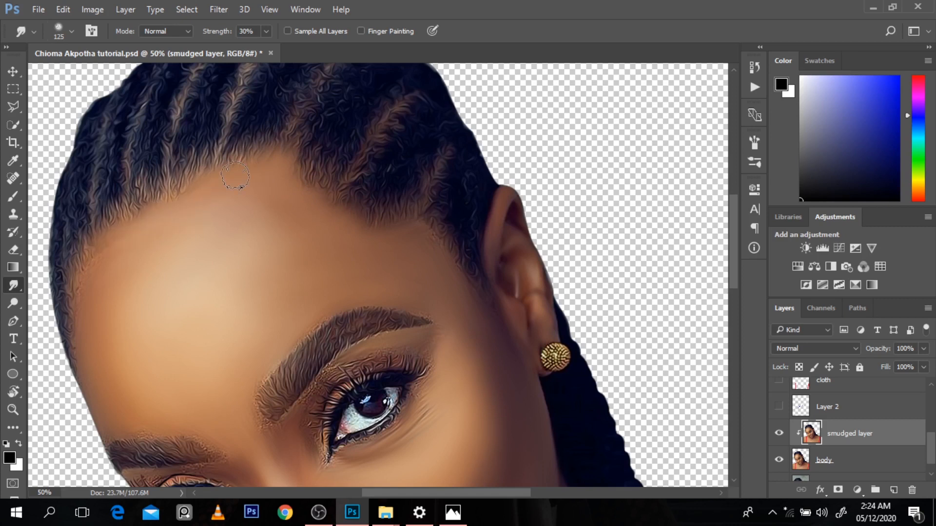
left_click_drag(103, 241, 91, 266)
Step: Blend the hair roots into the skin along the forehead and temple with a size 200 Smudge brush at 20% strength
key("bracketright")
key("bracketright")
key("bracketright")
mouse_move(128, 246)
left_mouse_down()
mouse_move(119, 226)
mouse_move(161, 191)
mouse_move(153, 183)
mouse_move(160, 201)
mouse_move(169, 168)
left_mouse_up()
mouse_move(188, 203)
left_mouse_down()
mouse_move(195, 163)
mouse_move(207, 183)
mouse_move(222, 162)
mouse_move(255, 160)
mouse_move(292, 178)
mouse_move(272, 177)
mouse_move(242, 145)
left_mouse_up()
left_click_drag(83, 283, 63, 280)
left_click_drag(84, 312, 75, 310)
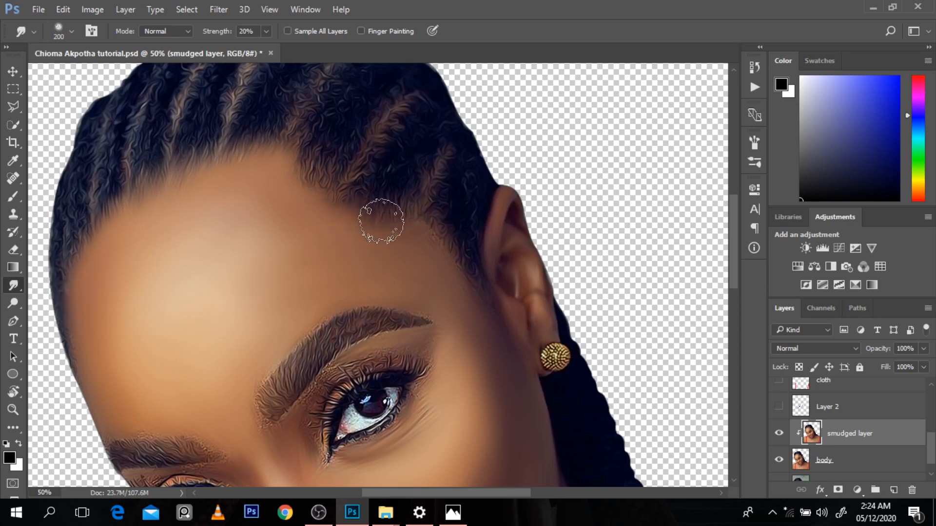
Step: Soften the hairline on the ear side of the forehead with a size 90 Smudge brush
key("bracketleft")
key("bracketleft")
key("bracketleft")
key("bracketleft")
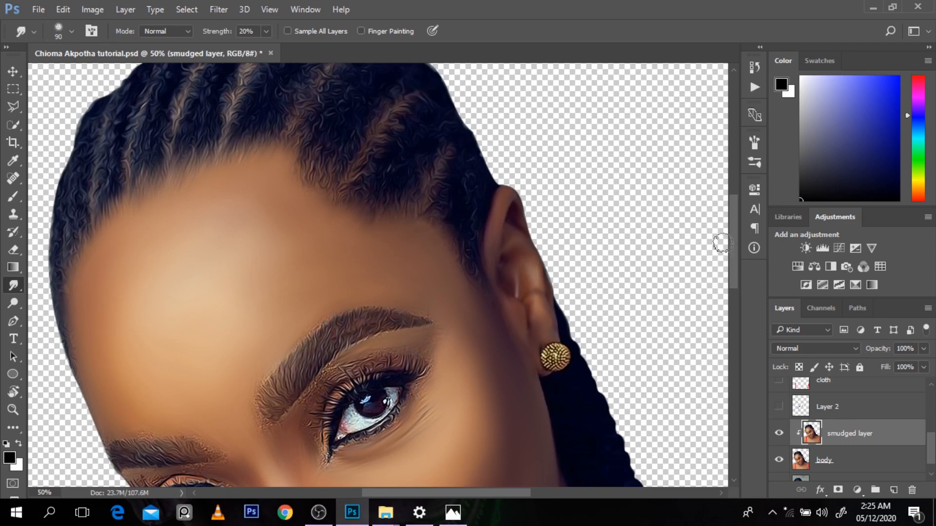
mouse_move(729, 241)
left_mouse_down()
mouse_move(732, 259)
mouse_move(730, 246)
left_mouse_up()
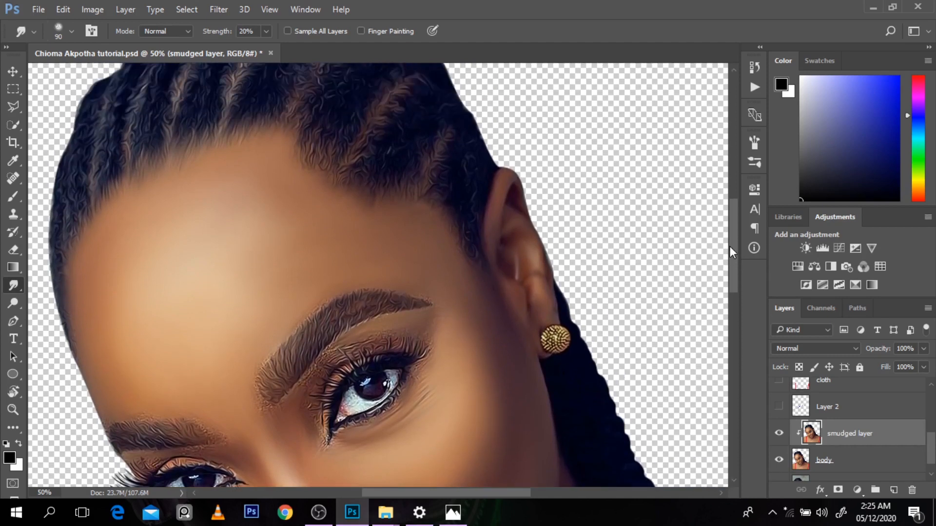
Step: Smooth the forehead skin above the eyebrow nearest the ear ring with a larger Smudge brush
key("bracketright")
key("bracketright")
key("bracketright")
key("bracketright")
key("bracketright")
mouse_move(278, 271)
left_mouse_down()
mouse_move(296, 234)
mouse_move(311, 232)
mouse_move(277, 256)
mouse_move(298, 293)
left_mouse_up()
Step: Smudge the skin around the edges of the eyebrow nearest the ear ring with a size 70 brush
key("bracketleft")
key("bracketleft")
key("bracketleft")
key("bracketleft")
key("bracketleft")
key("bracketleft")
mouse_move(266, 360)
left_mouse_down()
mouse_move(286, 329)
mouse_move(255, 367)
mouse_move(266, 357)
mouse_move(270, 375)
mouse_move(265, 352)
mouse_move(279, 377)
mouse_move(270, 392)
mouse_move(254, 369)
mouse_move(259, 384)
mouse_move(266, 346)
mouse_move(272, 379)
mouse_move(253, 378)
mouse_move(264, 405)
mouse_move(255, 398)
mouse_move(279, 403)
mouse_move(349, 358)
mouse_move(313, 367)
mouse_move(343, 340)
mouse_move(389, 328)
mouse_move(368, 335)
mouse_move(388, 331)
mouse_move(397, 350)
mouse_move(414, 325)
mouse_move(395, 351)
mouse_move(444, 310)
left_mouse_up()
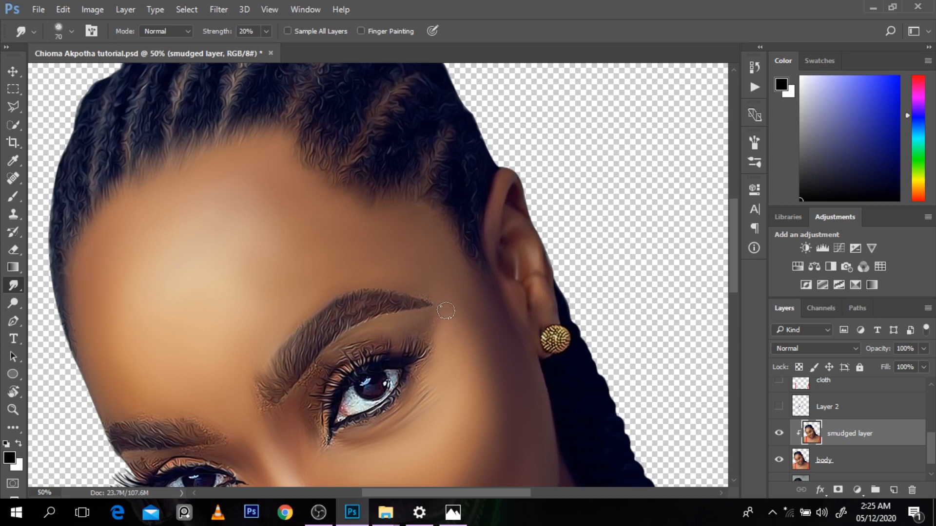
Step: Smooth the skin at the inner eye corner, around the other eyebrow and eyelid, and beneath the first brow
key("bracketleft")
key("bracketleft")
left_click_drag(336, 435, 331, 452)
key("bracketright")
key("bracketright")
mouse_move(113, 424)
left_mouse_down()
mouse_move(103, 423)
mouse_move(141, 412)
mouse_move(231, 437)
mouse_move(207, 423)
mouse_move(219, 454)
mouse_move(159, 458)
left_mouse_up()
key("bracketleft")
key("bracketleft")
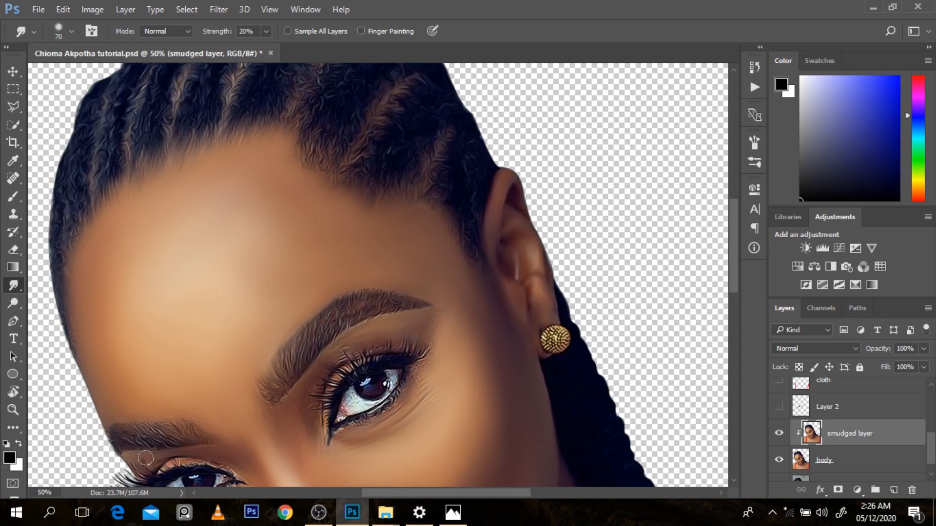
mouse_move(151, 458)
left_mouse_down()
mouse_move(129, 463)
mouse_move(200, 453)
left_mouse_up()
mouse_move(308, 385)
left_mouse_down()
mouse_move(266, 412)
mouse_move(286, 409)
left_mouse_up()
Step: Smudge the white of the eye nearest the ear ring smooth with a size 45 brush at 20% strength
key("bracketright")
key("bracketright")
key("bracketright")
key("bracketright")
key("bracketright")
key("bracketleft")
key("bracketleft")
key("bracketleft")
key("bracketleft")
key("bracketleft")
mouse_move(363, 404)
left_mouse_down()
mouse_move(343, 415)
mouse_move(366, 406)
mouse_move(340, 417)
mouse_move(356, 399)
mouse_move(349, 390)
mouse_move(373, 405)
left_mouse_up()
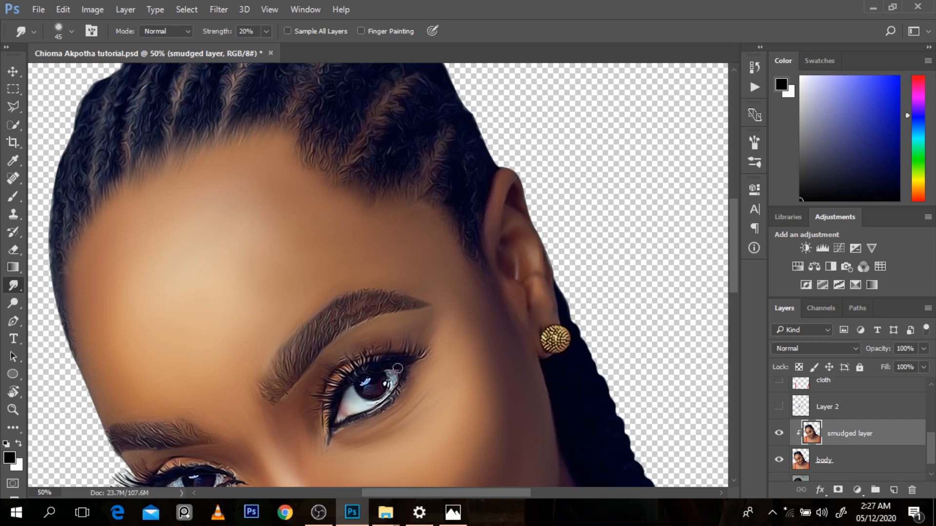
Step: Refine the rest of that eye's white beside the iris with a size 40 Smudge brush
scroll(389, 385, "up", 1)
key("[")
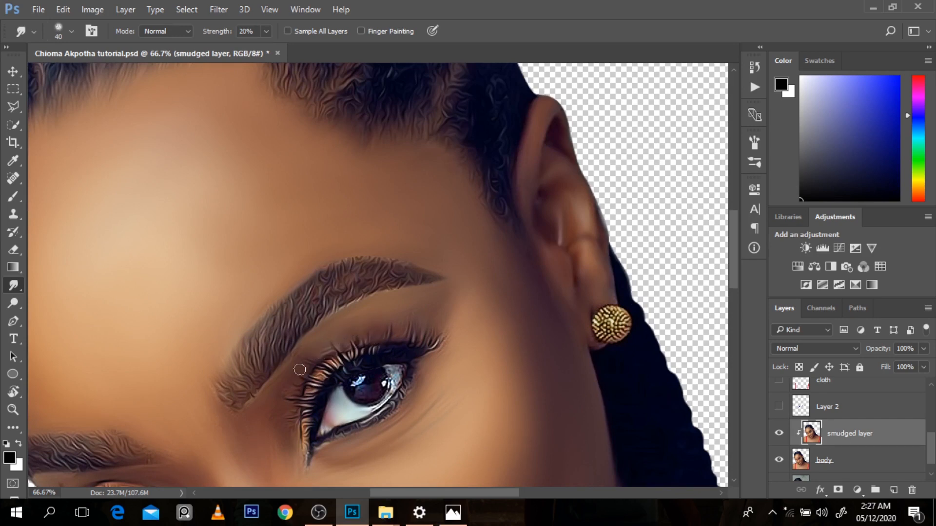
mouse_move(392, 372)
left_mouse_down()
mouse_move(391, 396)
mouse_move(397, 367)
mouse_move(398, 386)
mouse_move(387, 370)
mouse_move(386, 391)
mouse_move(394, 381)
mouse_move(374, 411)
left_mouse_up()
mouse_move(399, 367)
left_mouse_down()
mouse_move(407, 396)
mouse_move(399, 410)
left_mouse_up()
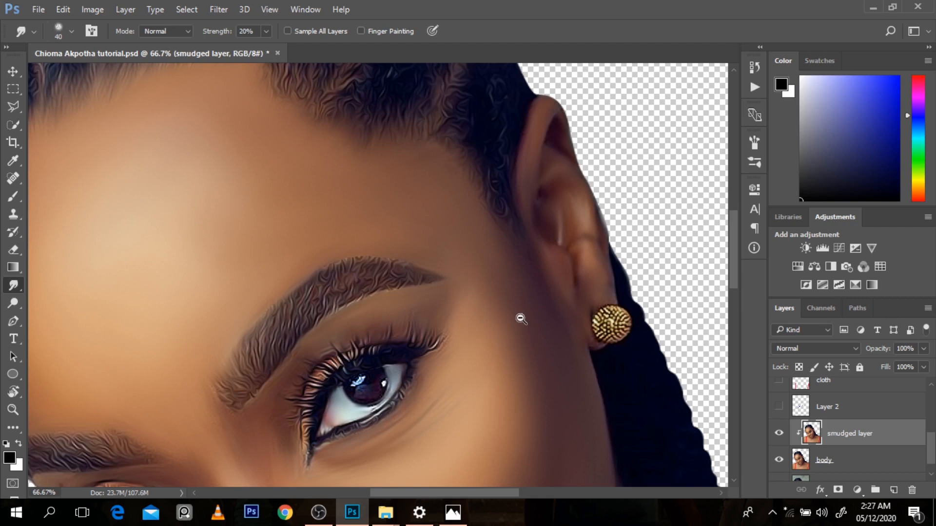
Step: Smudge the white of the other eye smooth with a size 45 brush
key("ctrl+minus")
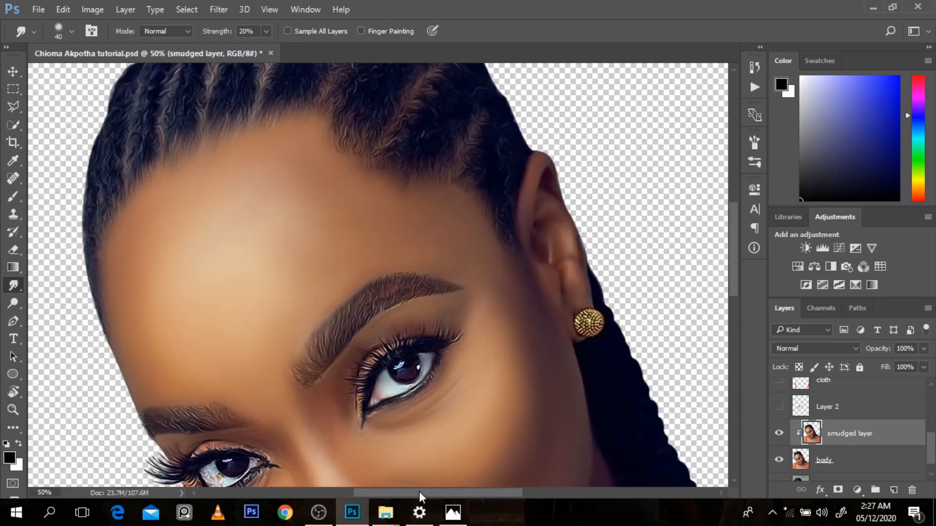
left_click_drag(417, 493, 411, 495)
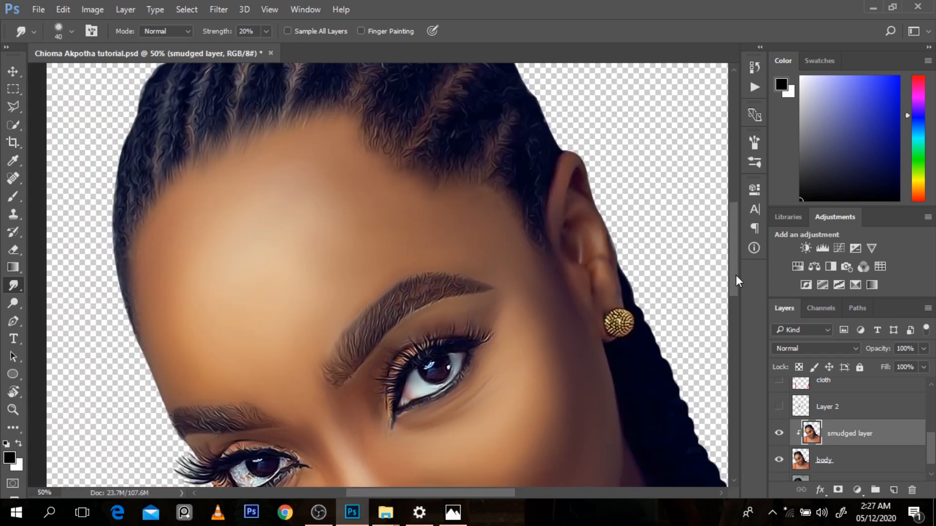
left_click_drag(736, 274, 729, 289)
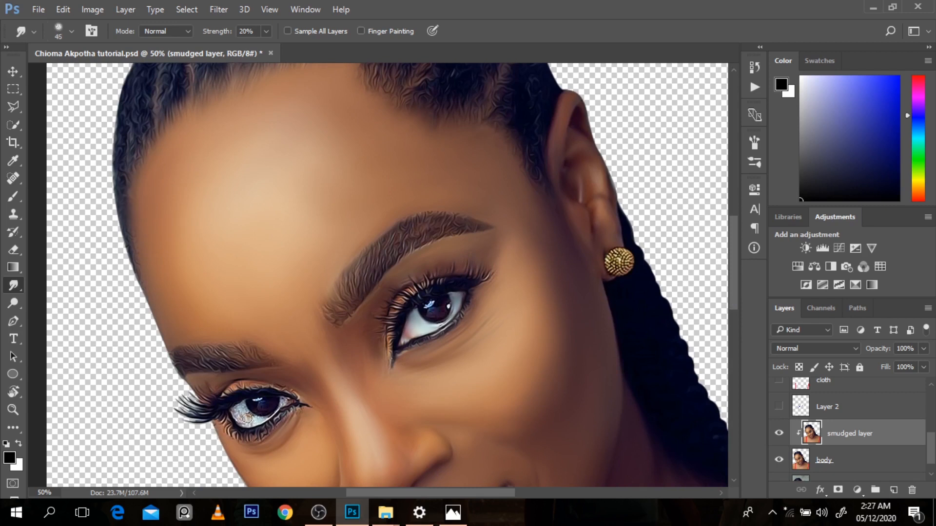
mouse_move(245, 415)
left_mouse_down()
mouse_move(253, 423)
mouse_move(273, 417)
left_mouse_up()
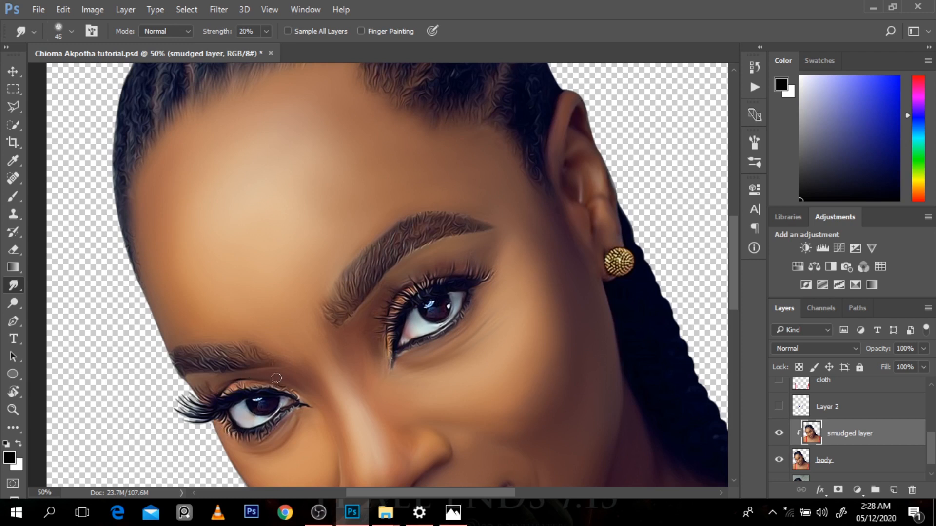
Step: Smooth the skin between the eyes at the nose bridge with a size 80 Smudge brush
key("bracketright")
key("bracketright")
key("bracketright")
key("bracketright")
mouse_move(324, 349)
left_mouse_down()
mouse_move(358, 330)
mouse_move(374, 342)
mouse_move(342, 335)
mouse_move(347, 326)
mouse_move(334, 337)
left_mouse_up()
Step: Examine the smudged face, cheek and lips up close and the portrait as a whole
left_click(527, 292, "alt")
left_click(526, 291, "alt")
left_click(526, 291, "alt")
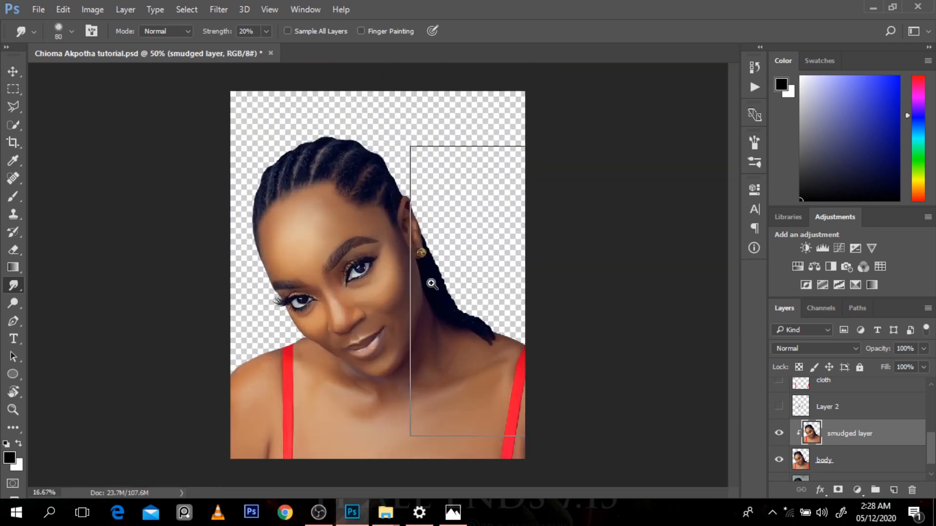
left_click(524, 287)
left_click(415, 319)
key("bracketright")
key("bracketright")
key("bracketright")
key("bracketright")
key("bracketright")
key("bracketright")
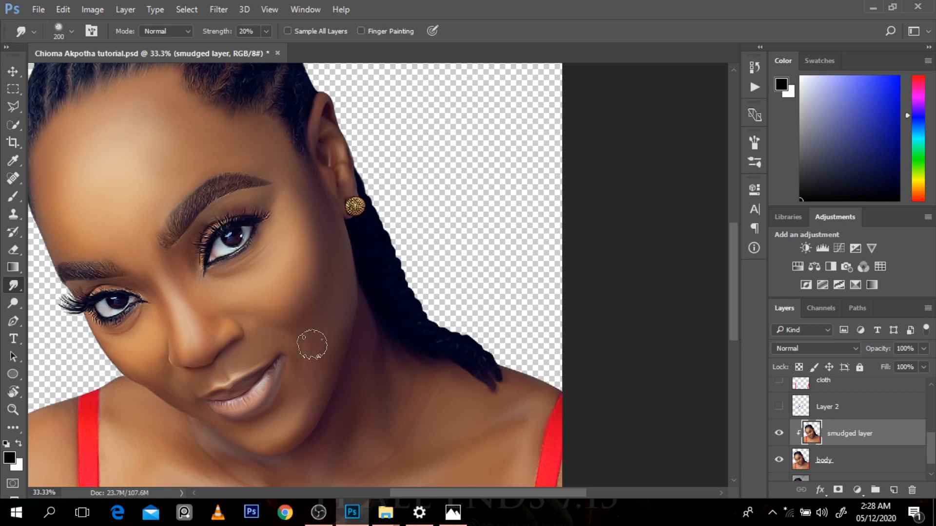
key("bracketleft")
key("bracketleft")
key("bracketleft")
key("bracketleft")
key("bracketleft")
key("bracketleft")
key("bracketleft")
scroll(139, 285, "up", 1)
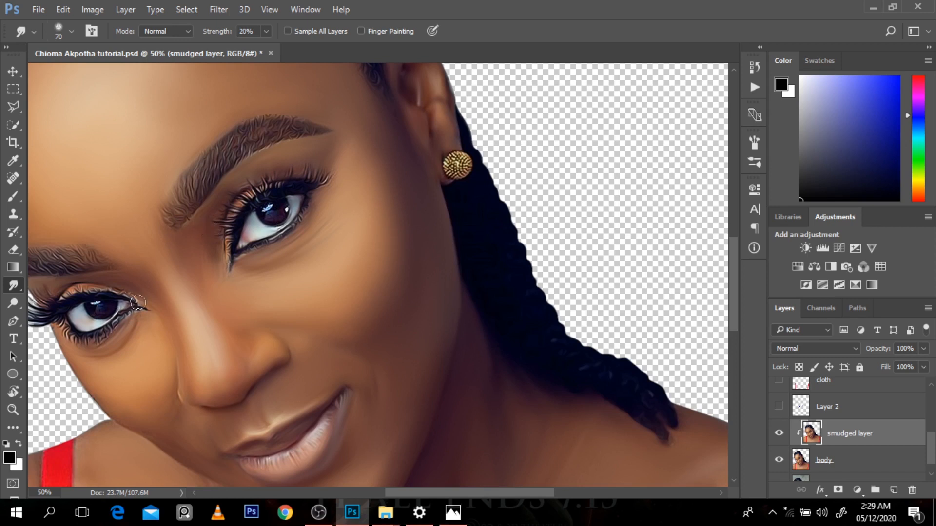
left_click(274, 264, "alt")
left_click(274, 264, "alt")
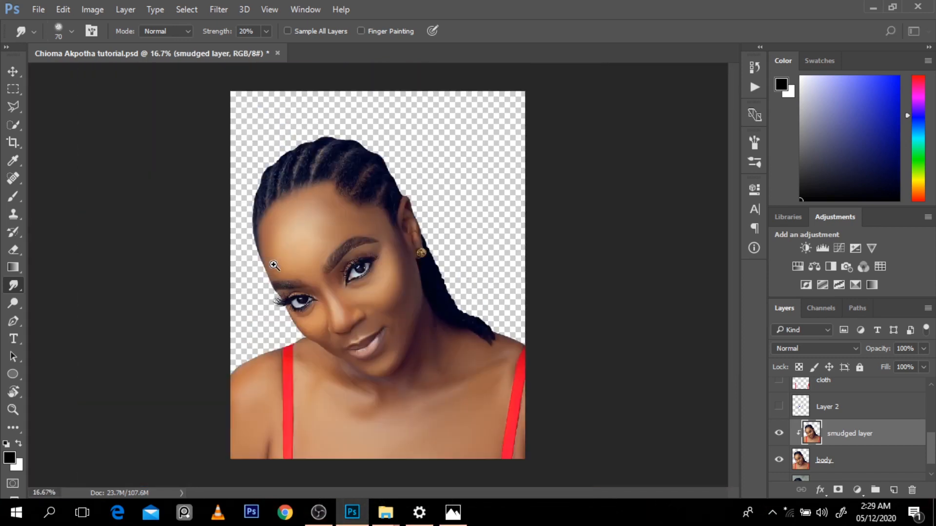
Step: Compare the portrait with and without the smudged layer by toggling its visibility
left_click(779, 435)
left_click(780, 435)
left_click(779, 436)
left_click(779, 435)
left_click(780, 436)
left_click(779, 435)
Step: Open the smudged layer in the Liquify filter and set the Forward Warp brush size to 175
left_click(218, 10)
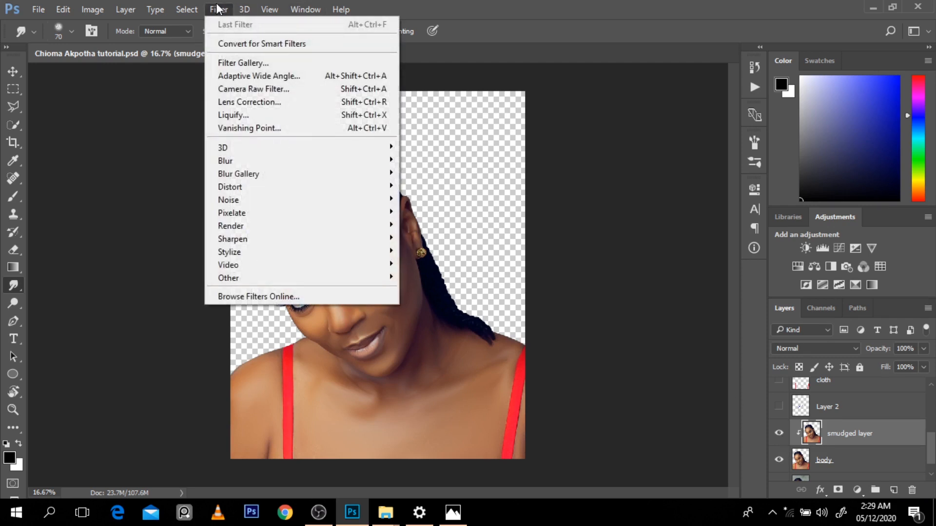
left_click(234, 116)
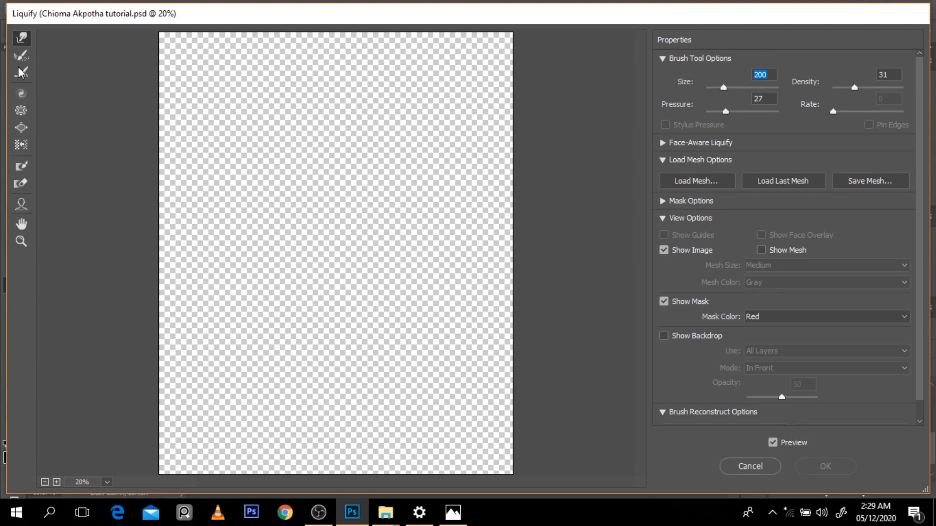
key("bracketright")
key("bracketright")
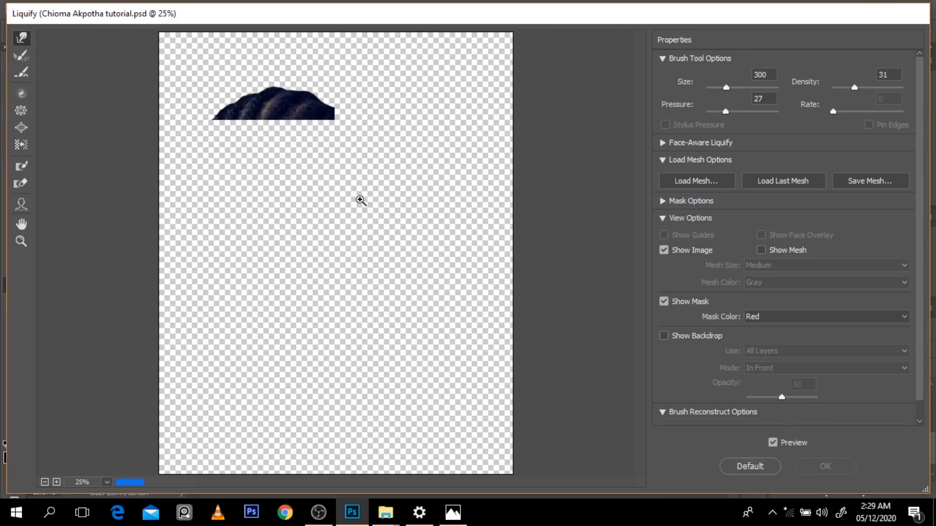
left_click(360, 200)
key("bracketright")
key("bracketright")
key("bracketright")
key("bracketright")
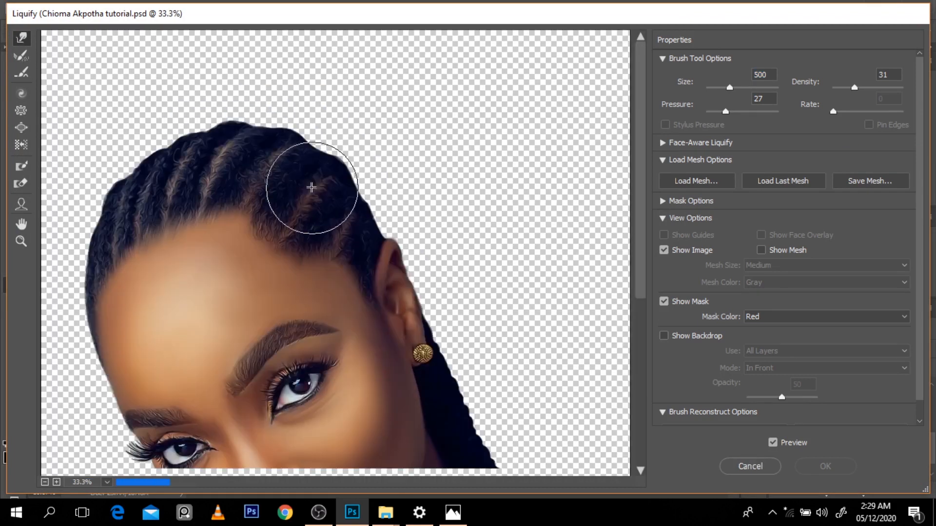
key("bracketleft")
key("bracketleft")
key("bracketleft")
key("bracketleft")
key("bracketleft")
key("bracketleft")
key("bracketleft")
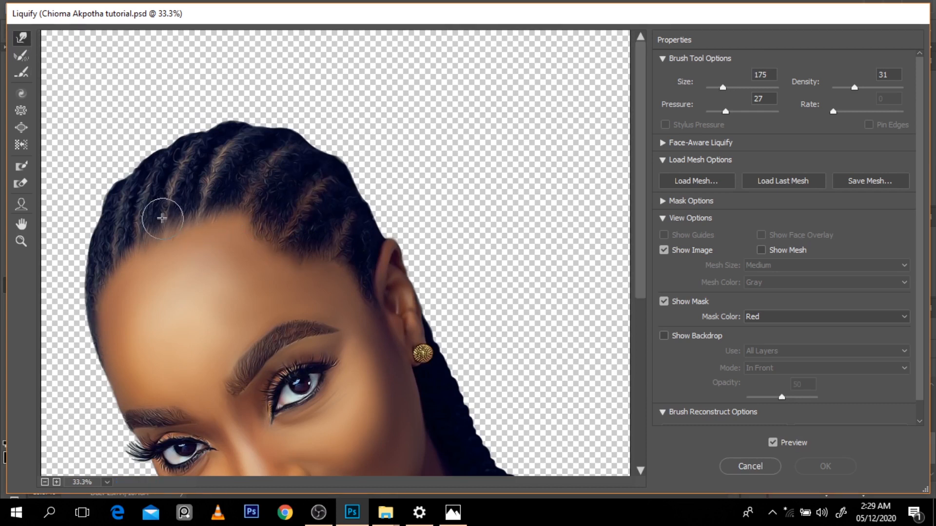
Step: Warp the braid roots at the upper forehead down into points over the skin
left_click_drag(184, 209, 188, 244)
mouse_move(186, 210)
left_mouse_down()
mouse_move(184, 262)
mouse_move(179, 243)
left_mouse_up()
left_click_drag(227, 185, 208, 261)
left_click_drag(223, 203, 204, 262)
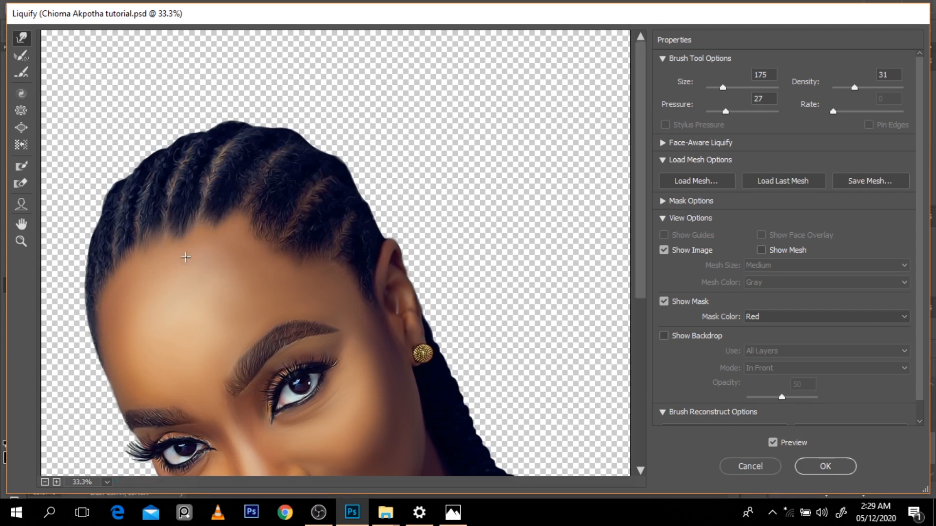
left_click_drag(216, 203, 210, 236)
Step: Pull the braid roots down along the hairline on the side of the forehead away from the ear ring
mouse_move(179, 213)
left_mouse_down()
mouse_move(173, 240)
mouse_move(152, 236)
mouse_move(150, 262)
mouse_move(124, 255)
left_mouse_up()
left_click_drag(124, 216, 129, 299)
mouse_move(107, 251)
left_mouse_down()
mouse_move(117, 327)
mouse_move(105, 317)
mouse_move(98, 257)
mouse_move(106, 286)
left_mouse_up()
Step: Warp the hairline from the forehead's center toward the ear downward into the skin
mouse_move(242, 188)
left_mouse_down()
mouse_move(240, 244)
mouse_move(251, 232)
mouse_move(229, 276)
left_mouse_up()
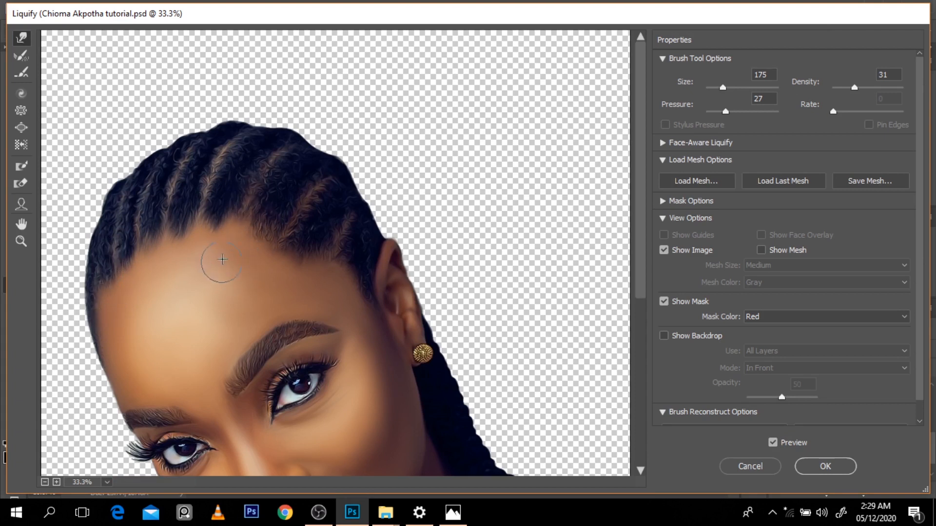
left_click_drag(274, 213, 248, 274)
left_click_drag(296, 211, 280, 237)
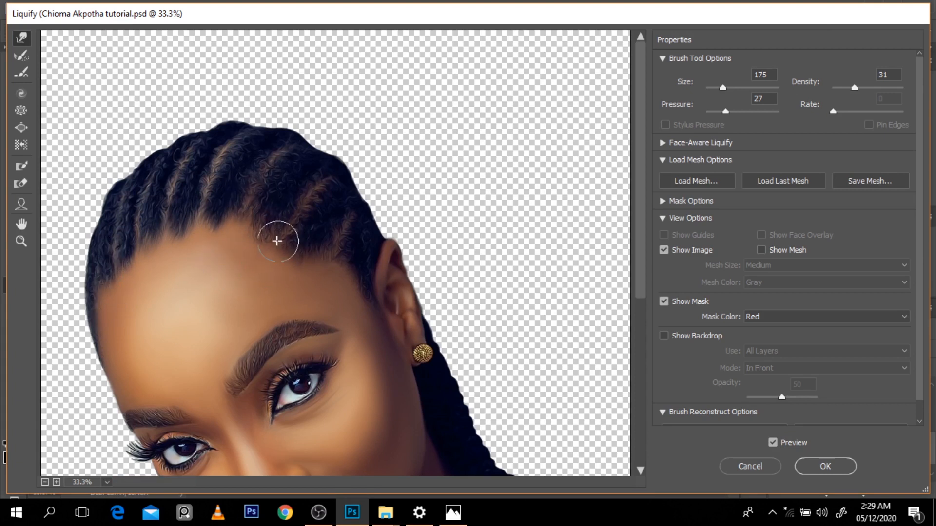
left_click_drag(299, 203, 269, 251)
left_click(355, 202, "alt")
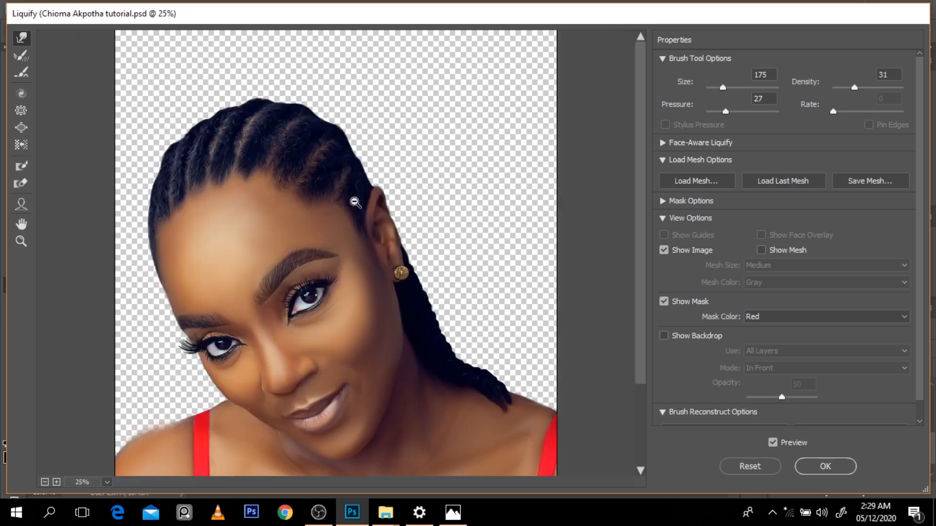
left_click(476, 267, "alt")
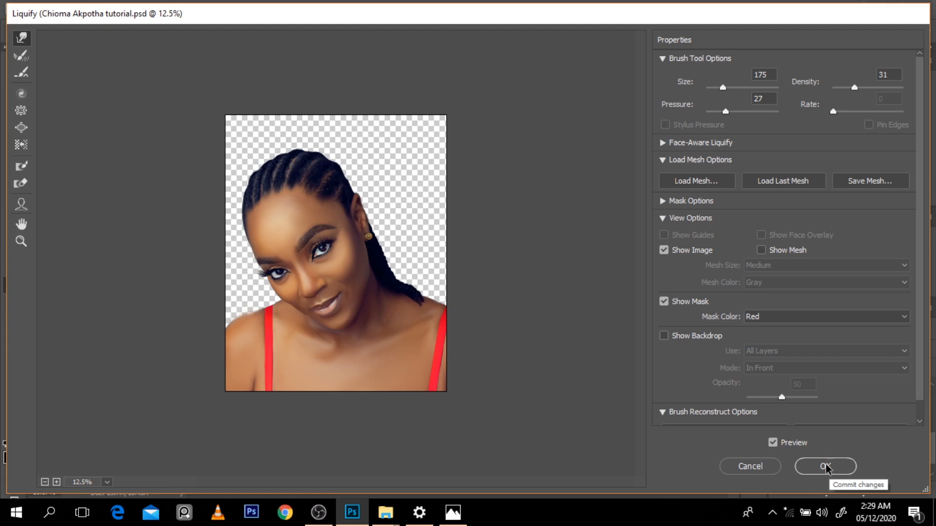
Step: Nudge the overall hair shape with a size 900 warp brush and apply the Liquify changes
key("bracketright")
key("bracketright")
key("bracketright")
key("bracketright")
key("bracketright")
key("bracketright")
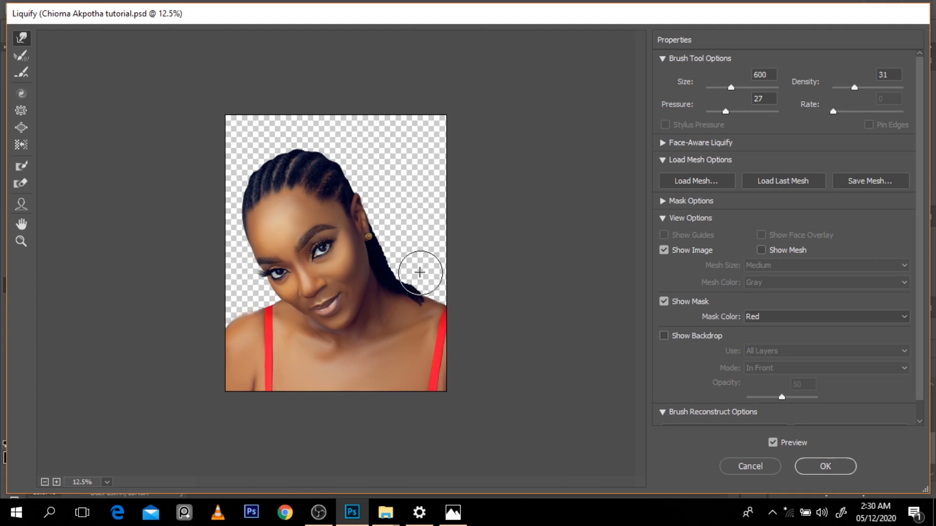
key("bracketright")
key("bracketright")
key("bracketright")
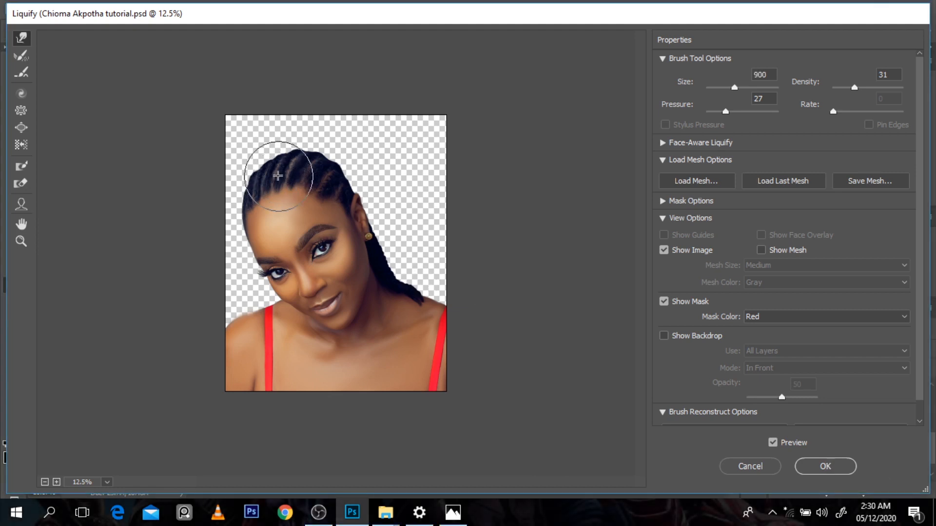
mouse_move(283, 180)
left_mouse_down()
mouse_move(292, 176)
mouse_move(275, 180)
mouse_move(292, 179)
left_mouse_up()
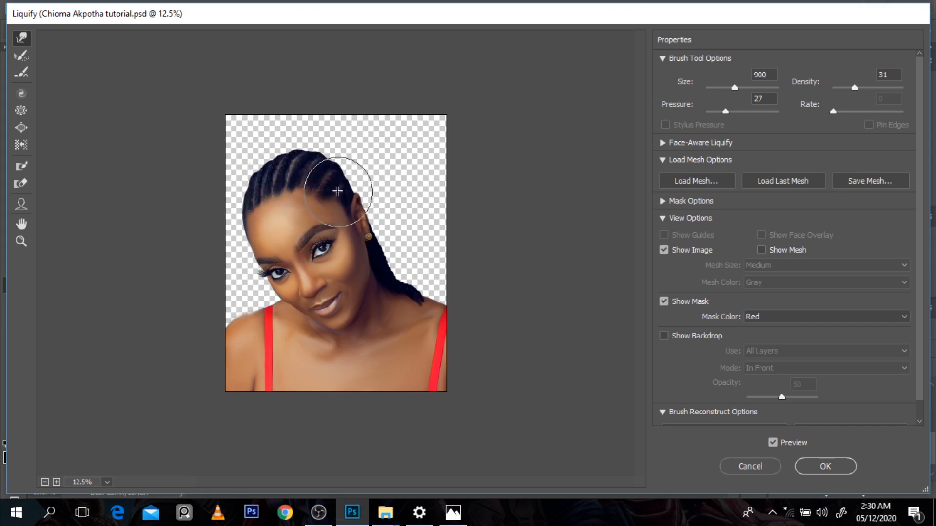
left_click(829, 469)
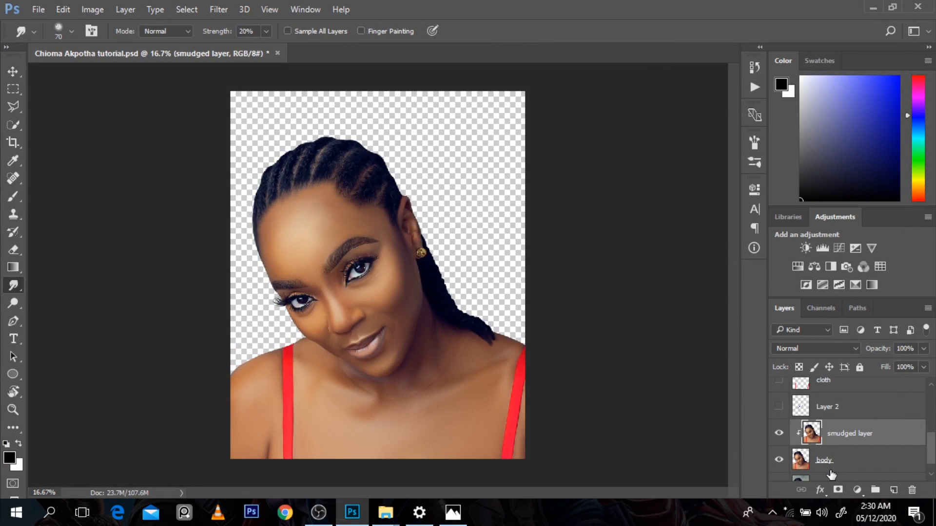
Step: Check the liquified hairline against the original body by toggling the smudged layer's visibility
key("ctrl+minus")
left_click(779, 436)
left_click(779, 435)
left_click(780, 436)
left_click(780, 435)
left_click(779, 436)
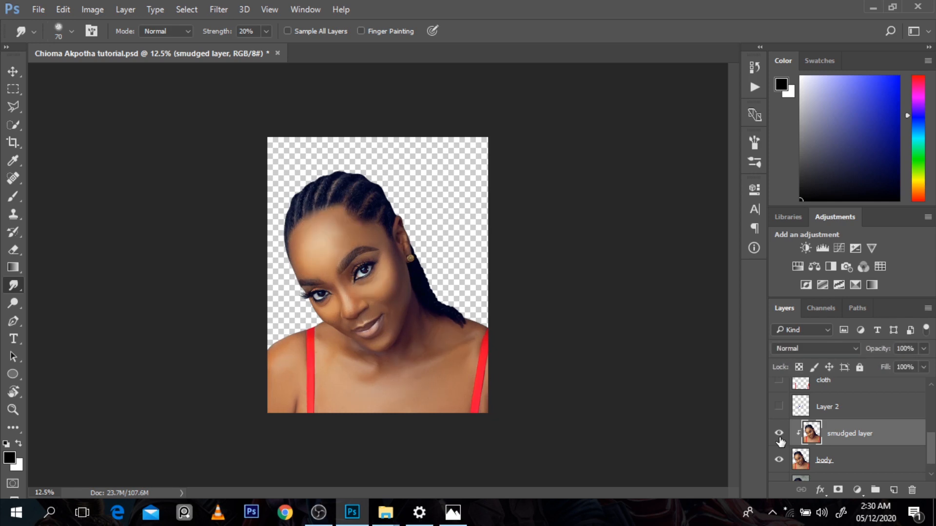